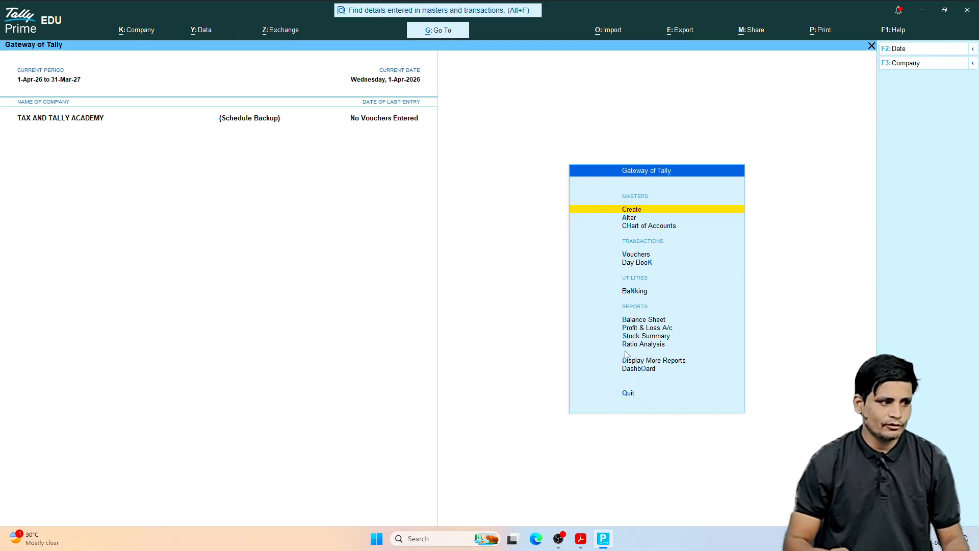
Step: Open voucher entry from the Gateway of Tally and change the voucher type to Journal
key("Down")
key("Down")
key("Down")
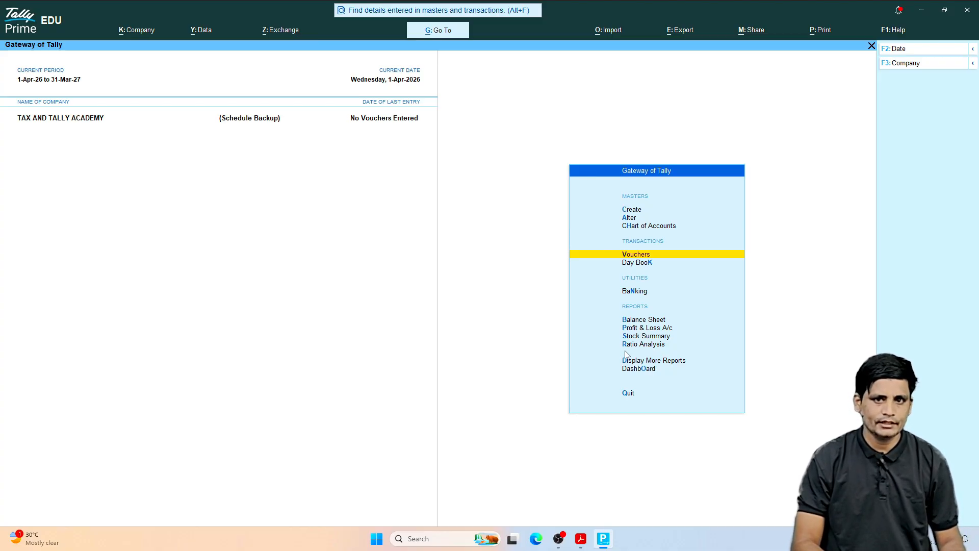
key("Return")
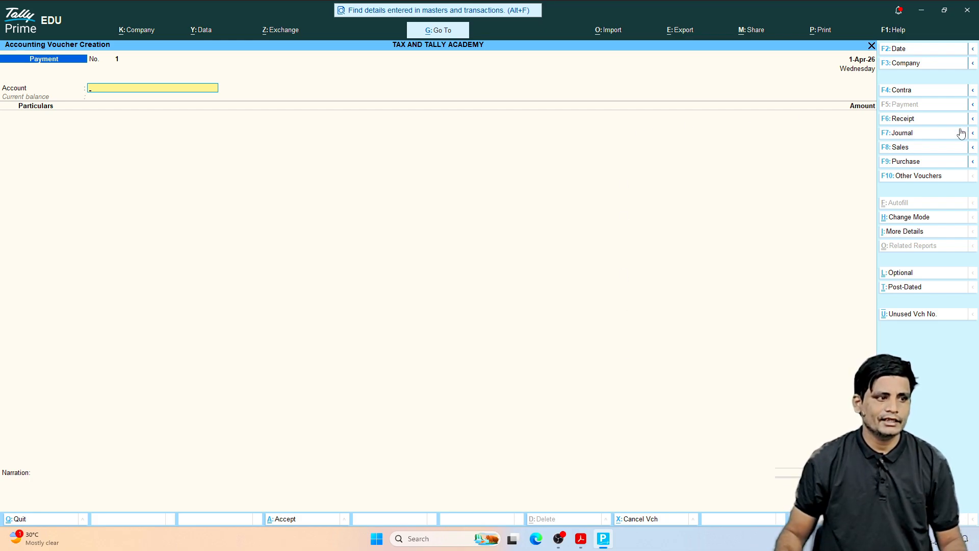
left_click(901, 133)
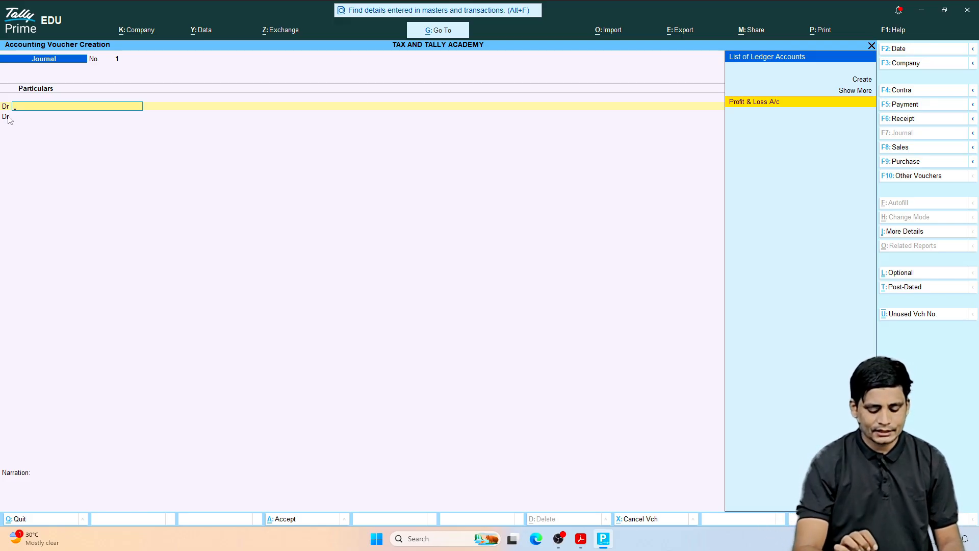
key("F11")
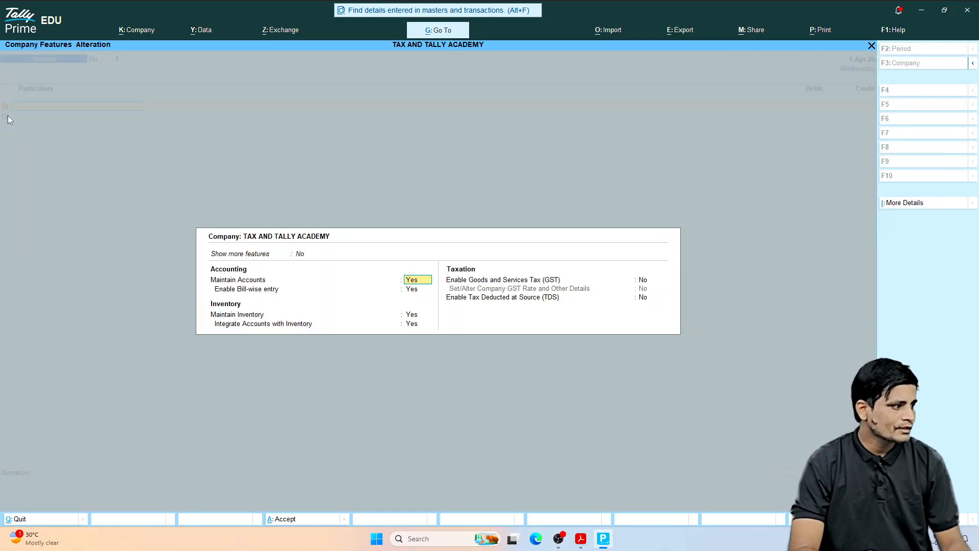
key("BackSpace")
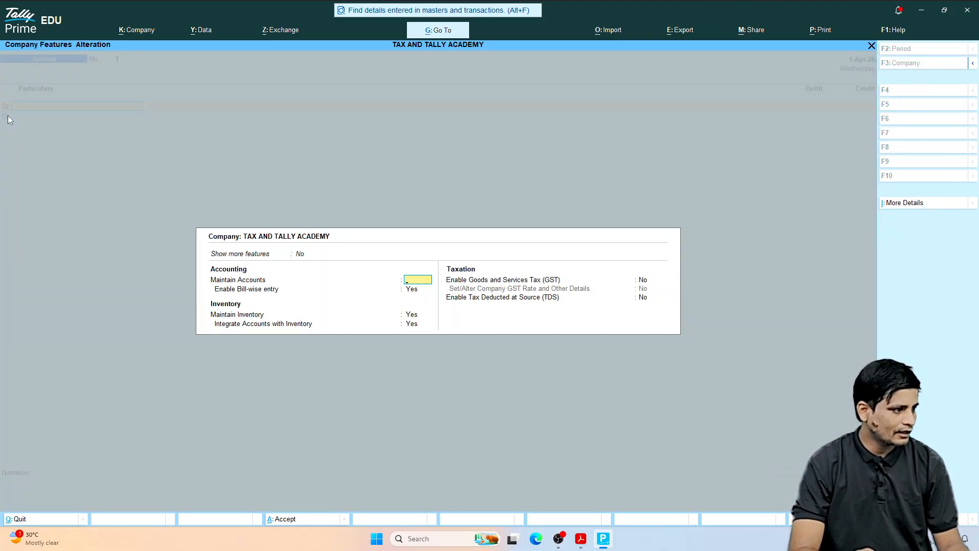
key("Escape")
key("y")
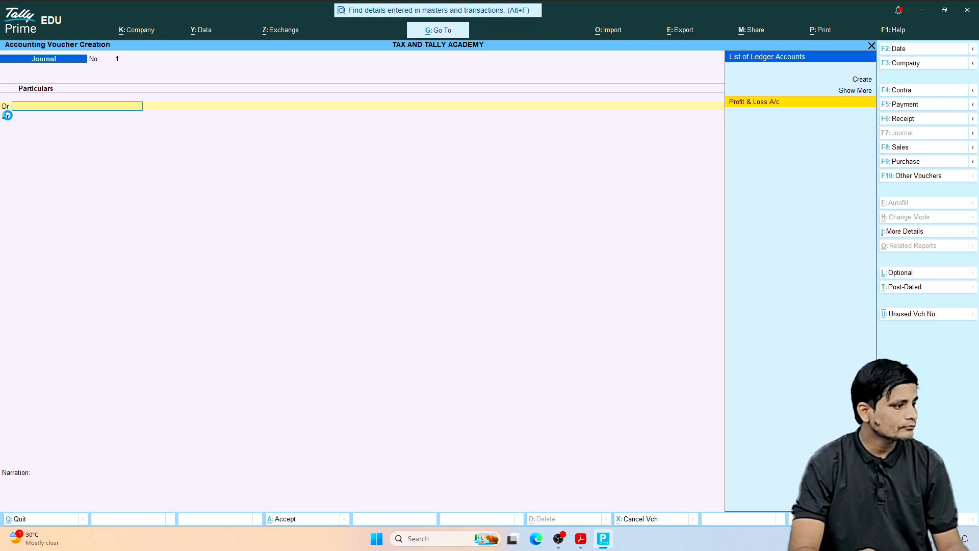
Step: Set the voucher configuration to use Cr/Dr instead of To/By during voucher entry and save it
key("F12")
key("Return")
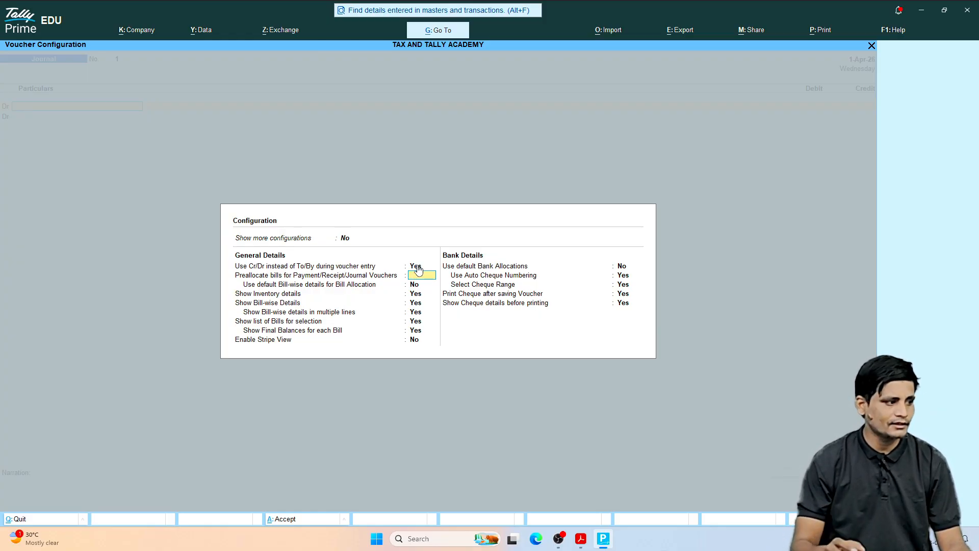
key("ctrl+a")
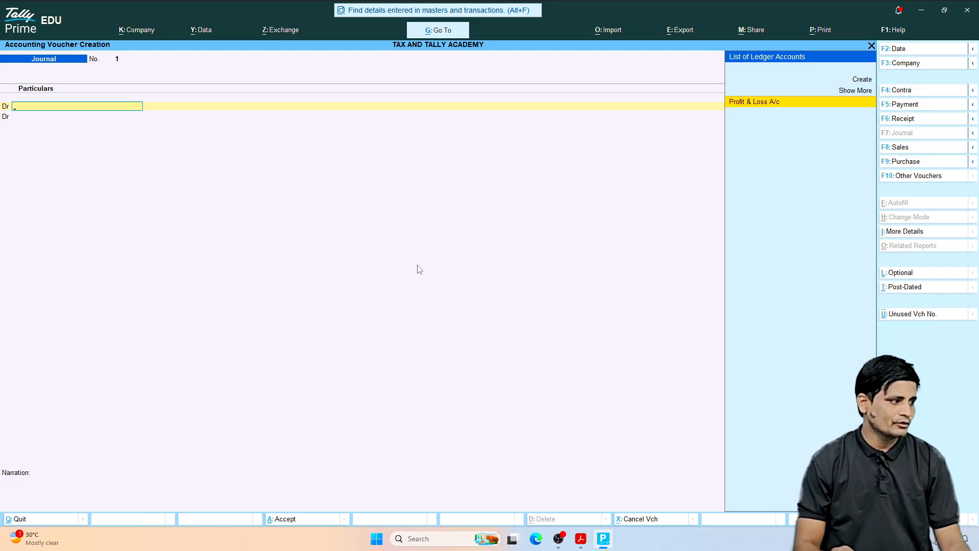
Step: Switch to entries dd.pdf in Acrobat and read the June 1, 2026 transaction about the mobile shop's starting capital
left_click(580, 539)
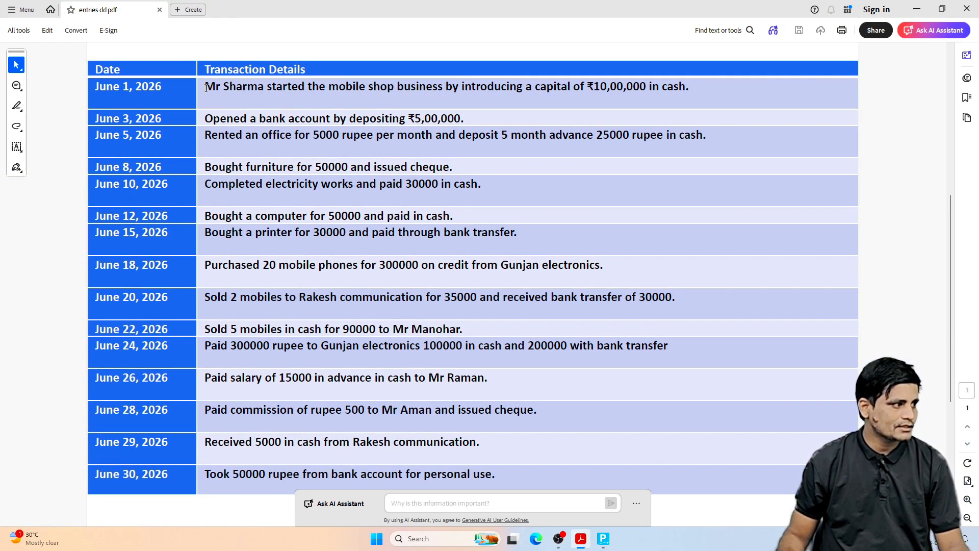
left_click_drag(205, 88, 687, 91)
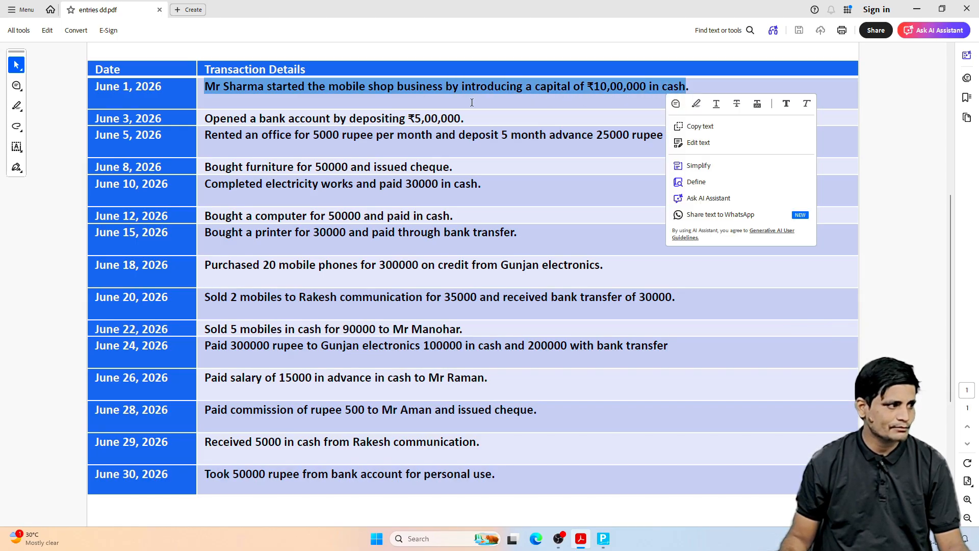
left_click(378, 93)
left_click_drag(329, 89, 392, 91)
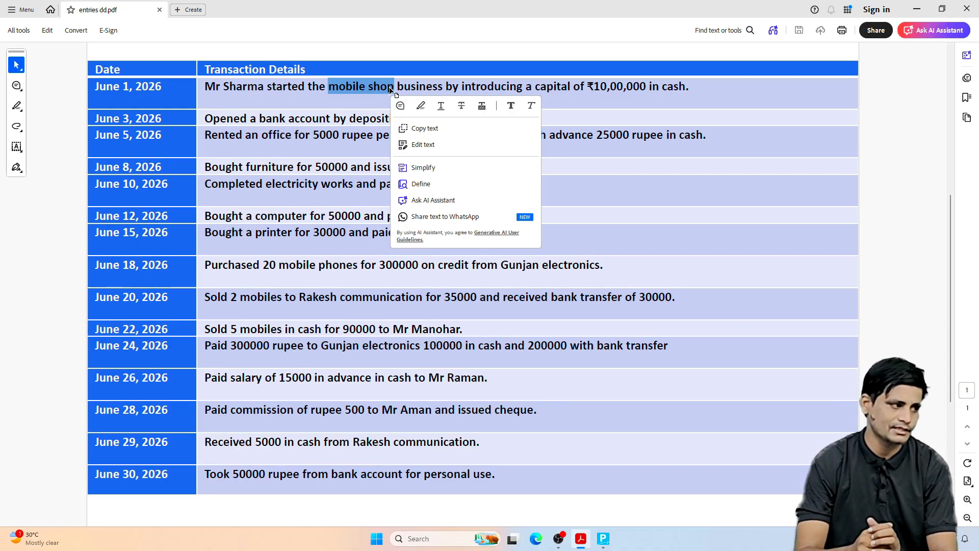
Step: Switch back to Tally Prime and debit the Cash ledger with 1000000 in the journal voucher
left_click(603, 539)
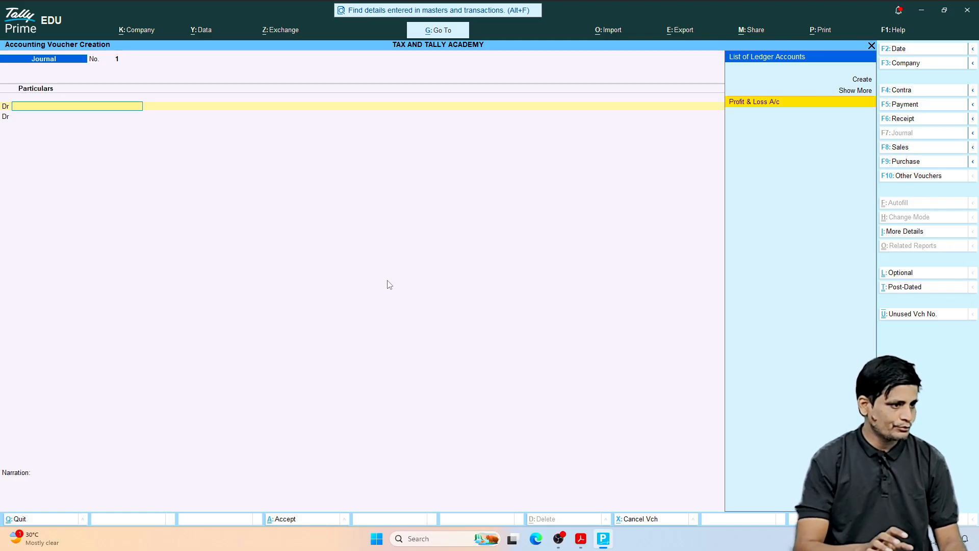
type("CAS")
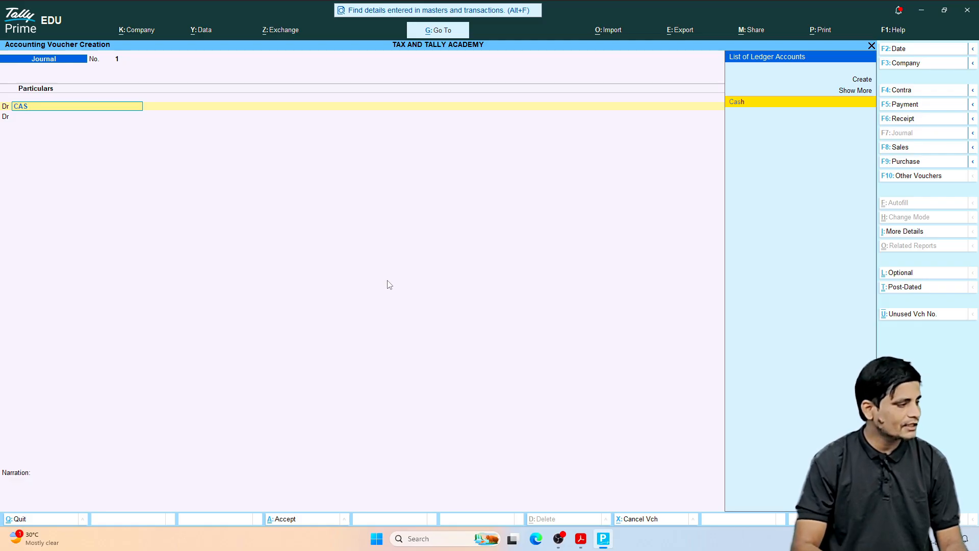
key("Return")
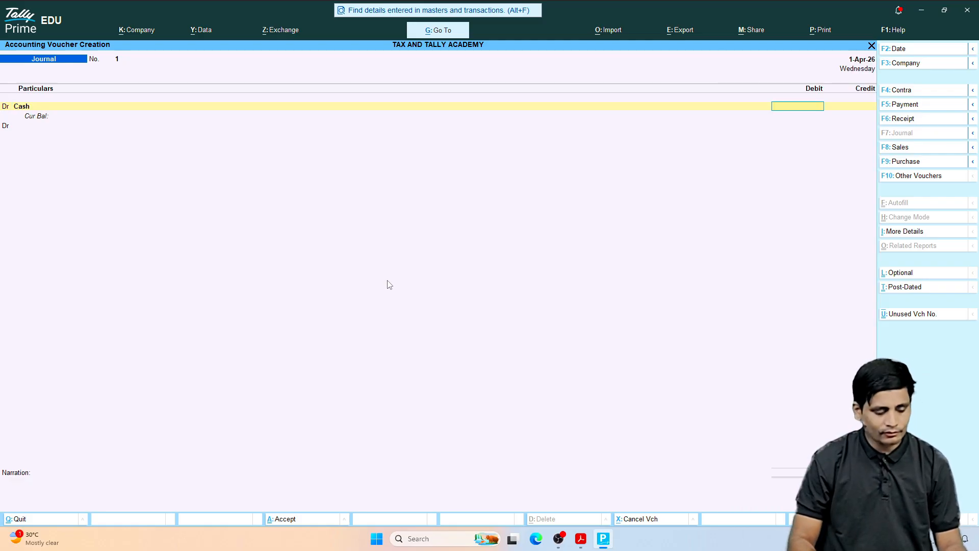
type("1000")
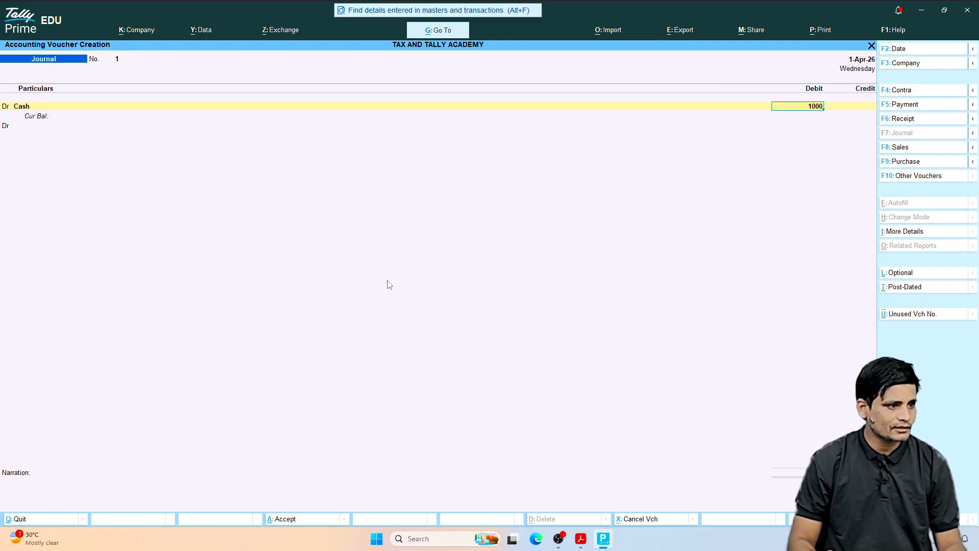
type("000")
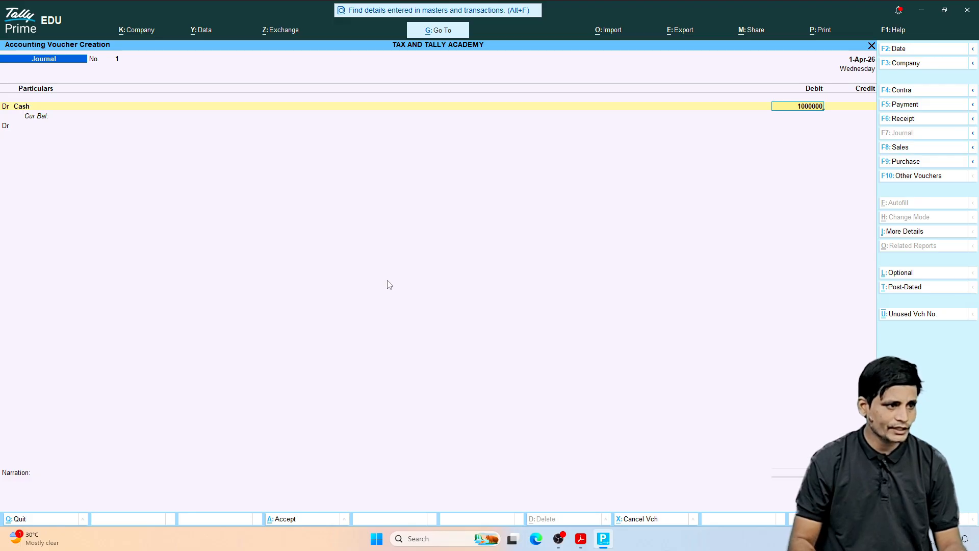
key("Return")
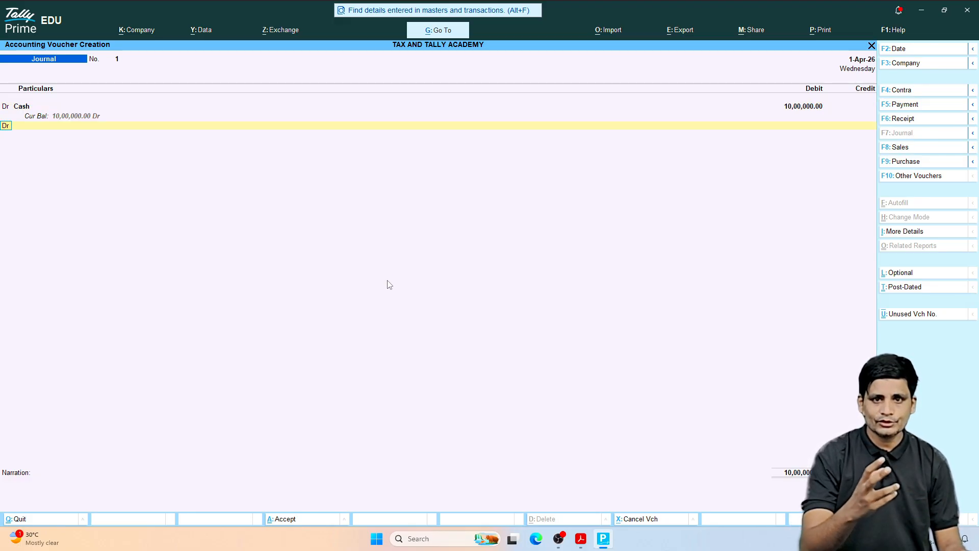
Step: Credit 10,00,000.00 to a new ledger named CAPITAL under the Capital Account group and save the journal voucher
type("c")
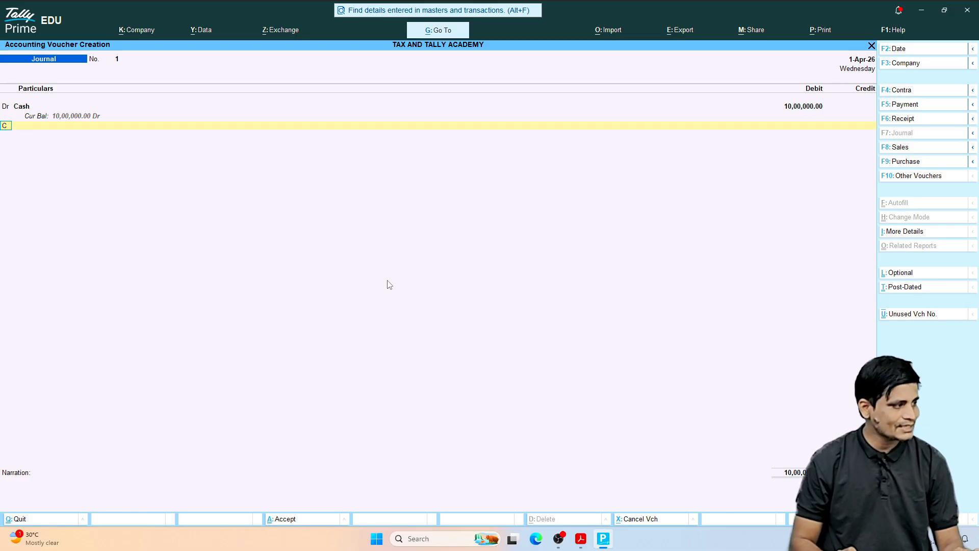
key("Return")
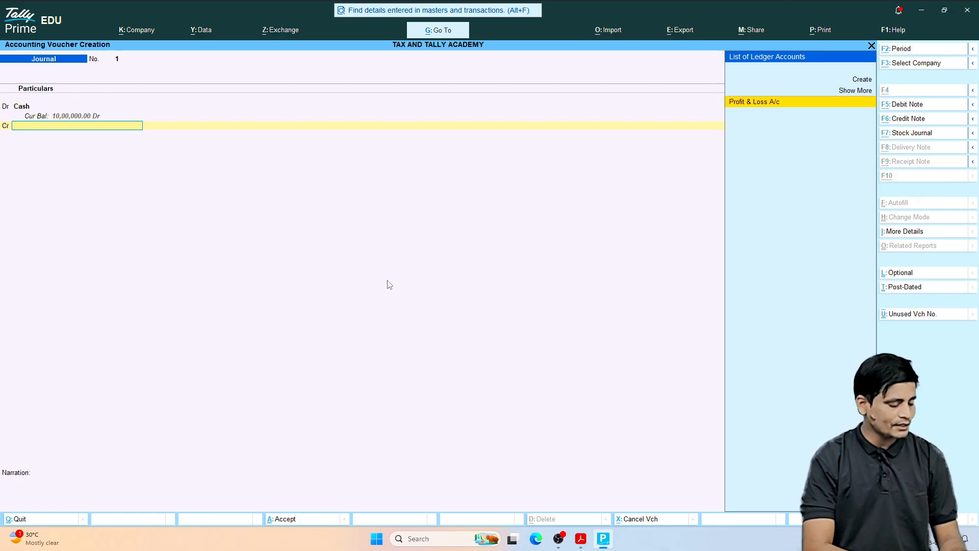
key("alt+c")
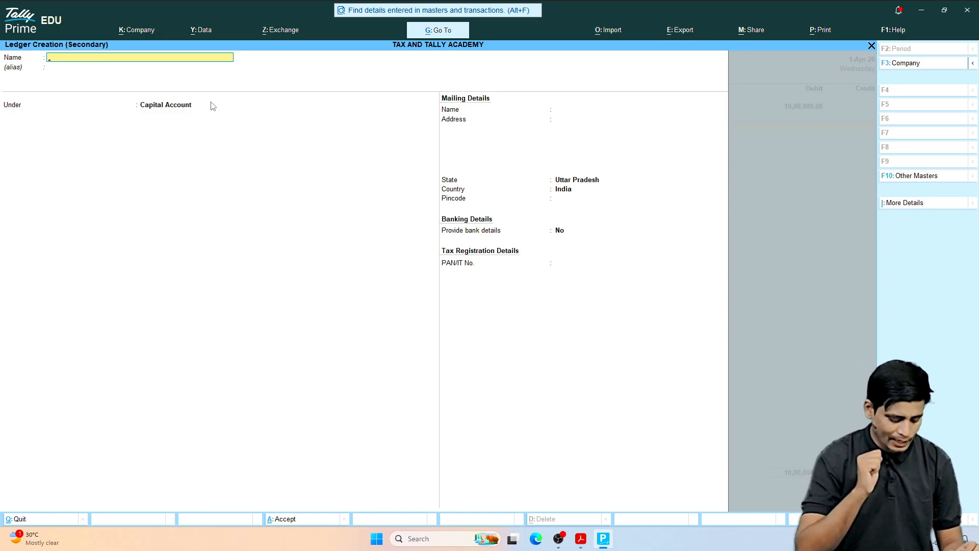
type("CAPI")
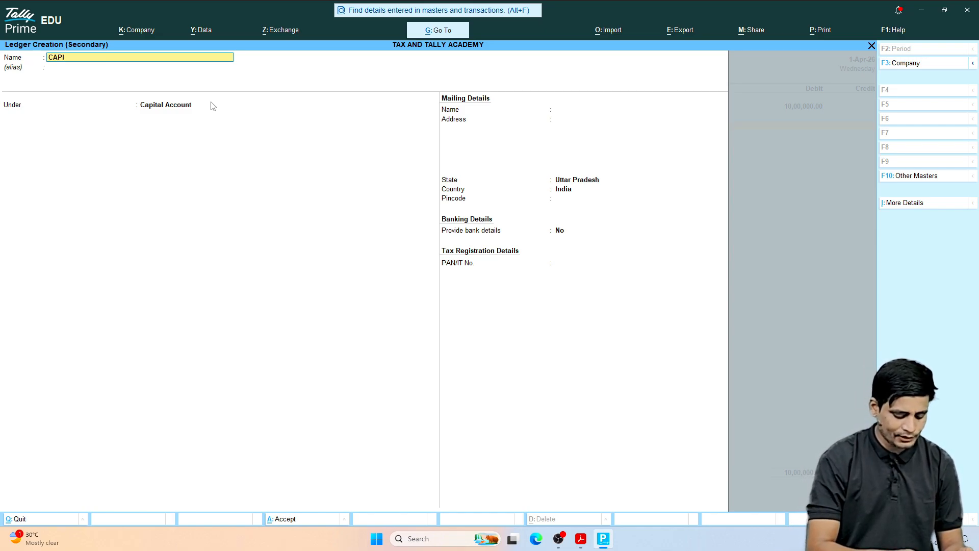
type("TA")
key("Return")
key("Return")
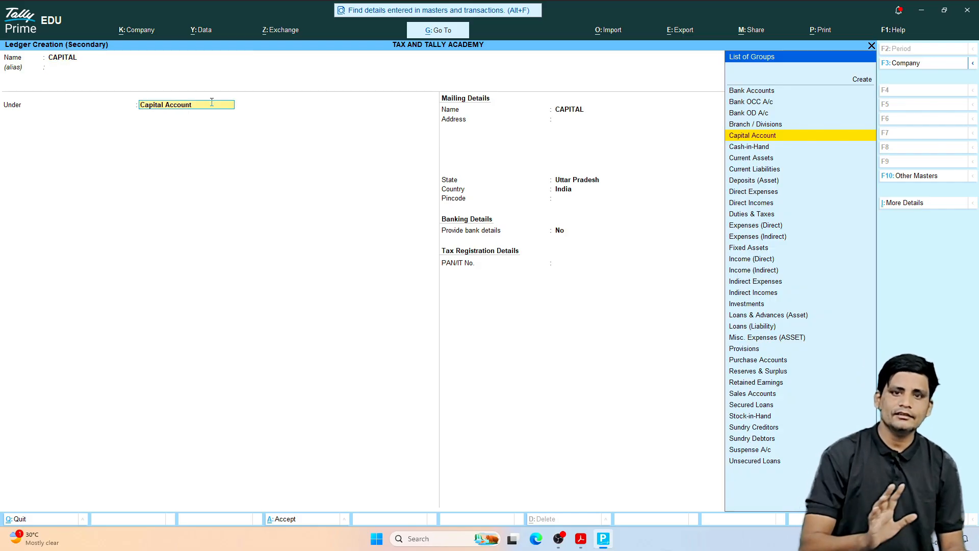
key("ctrl")
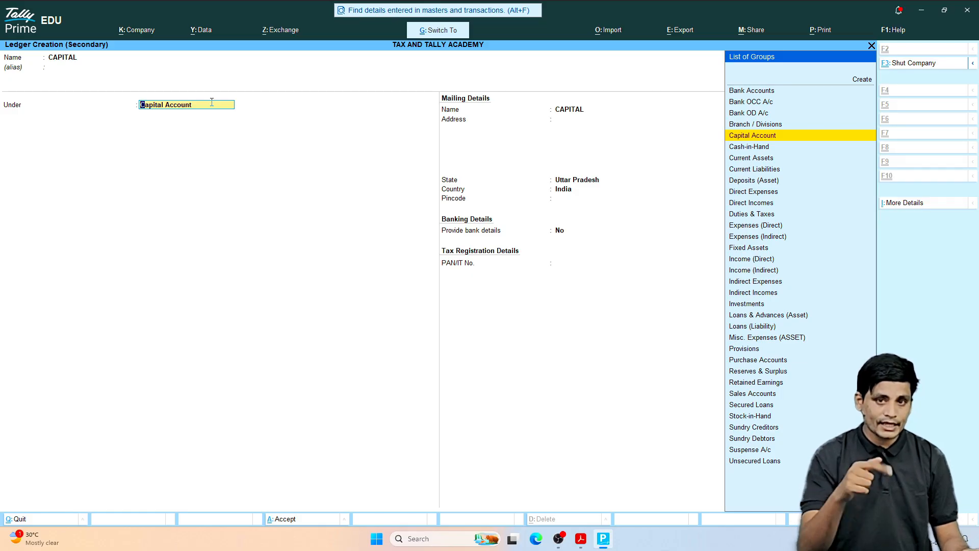
key("ctrl+a")
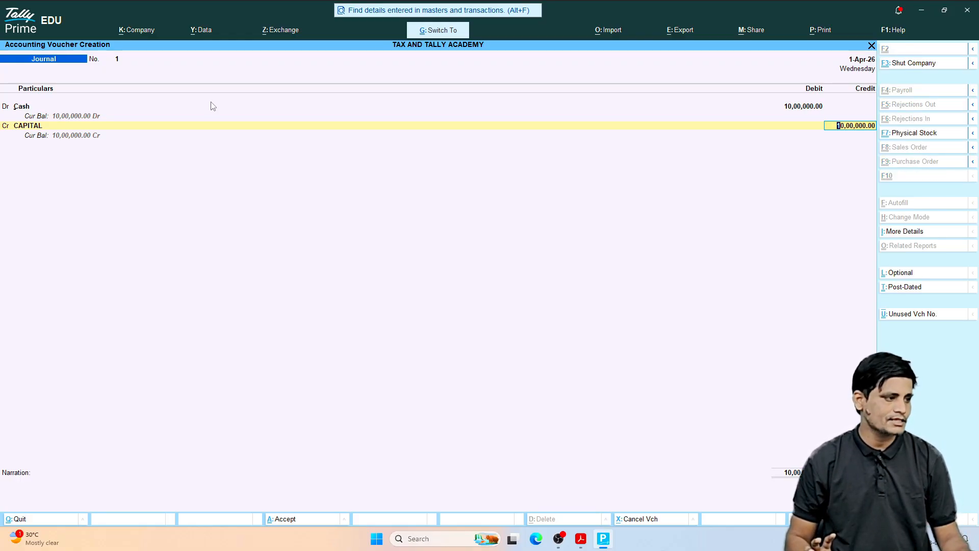
key("ctrl+a")
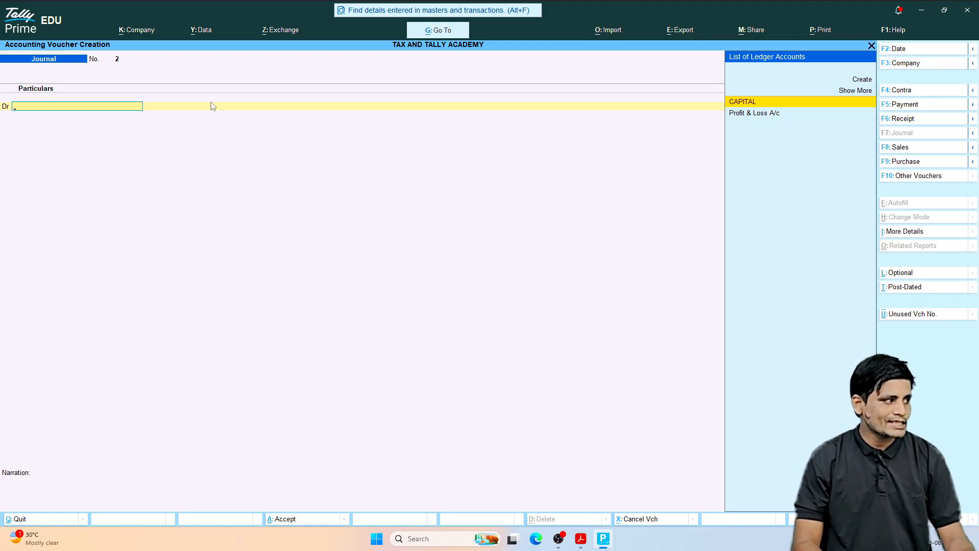
Step: Leave voucher entry, open the Balance Sheet and drill into Current Assets through Cash-in-Hand to the Cash ledger
key("Escape")
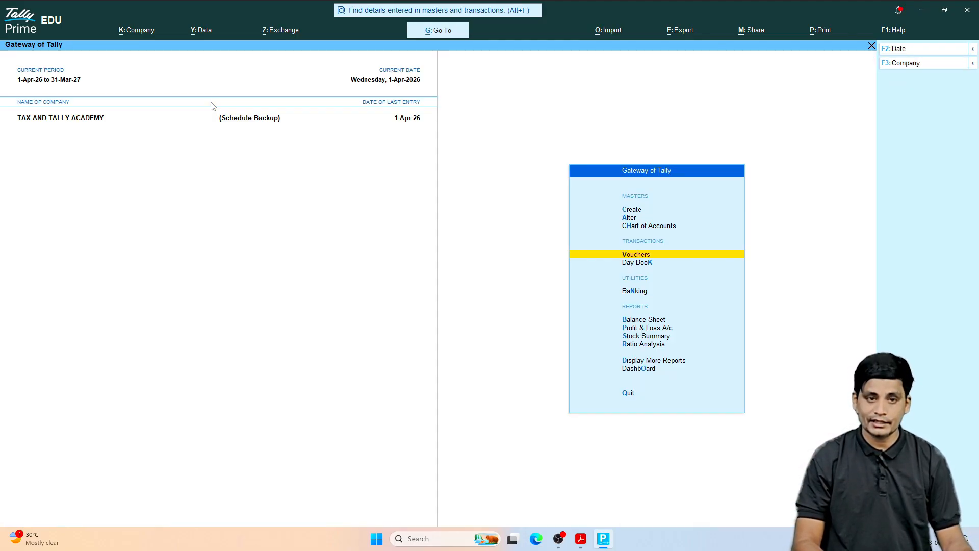
key("Down")
key("Down")
key("Down")
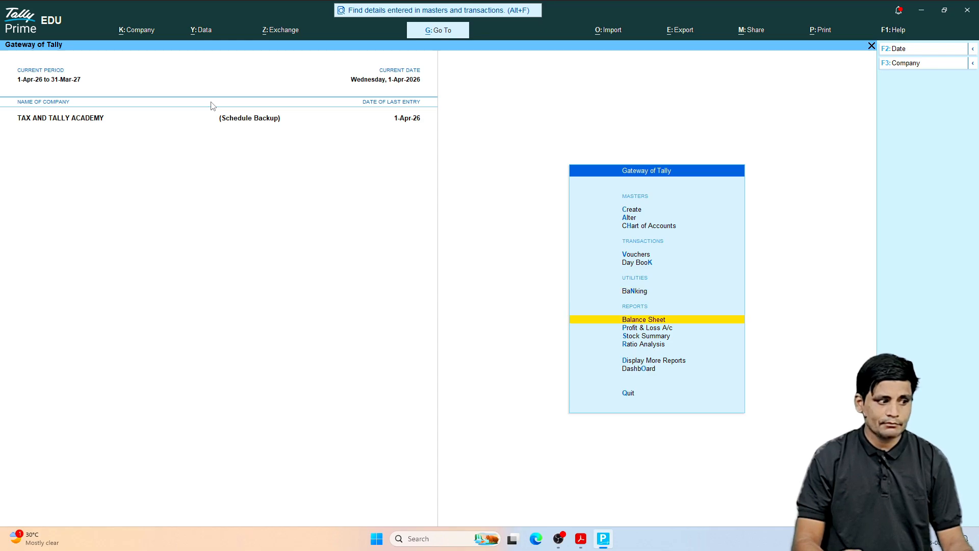
key("Return")
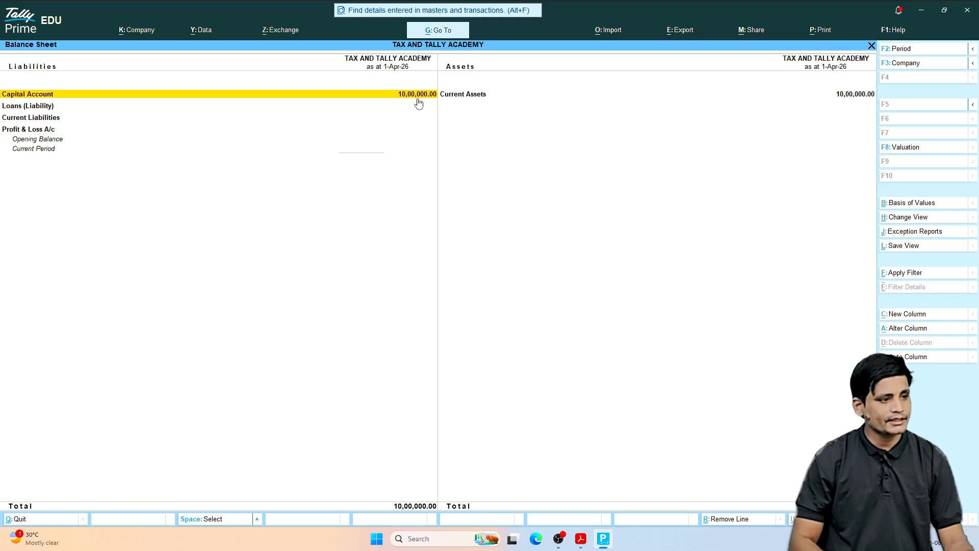
key("Right")
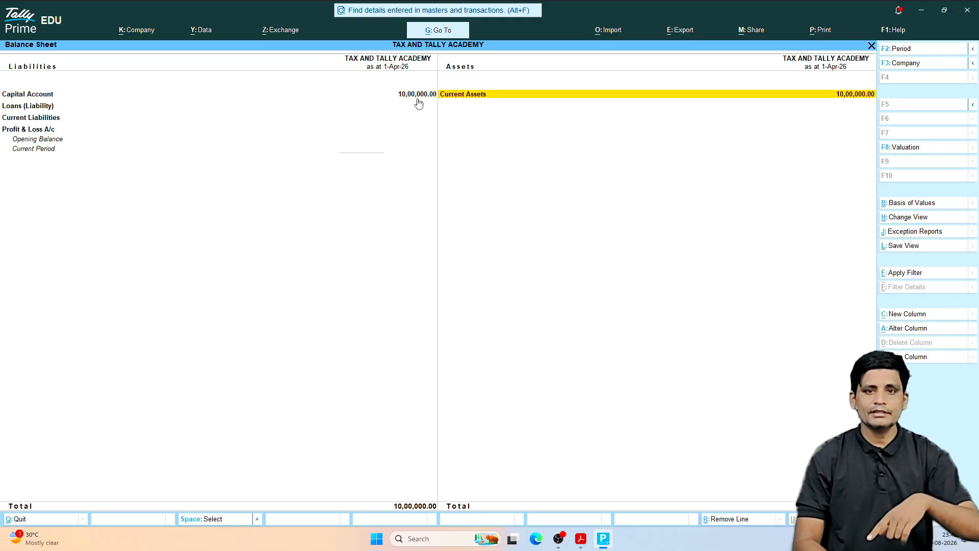
key("Return")
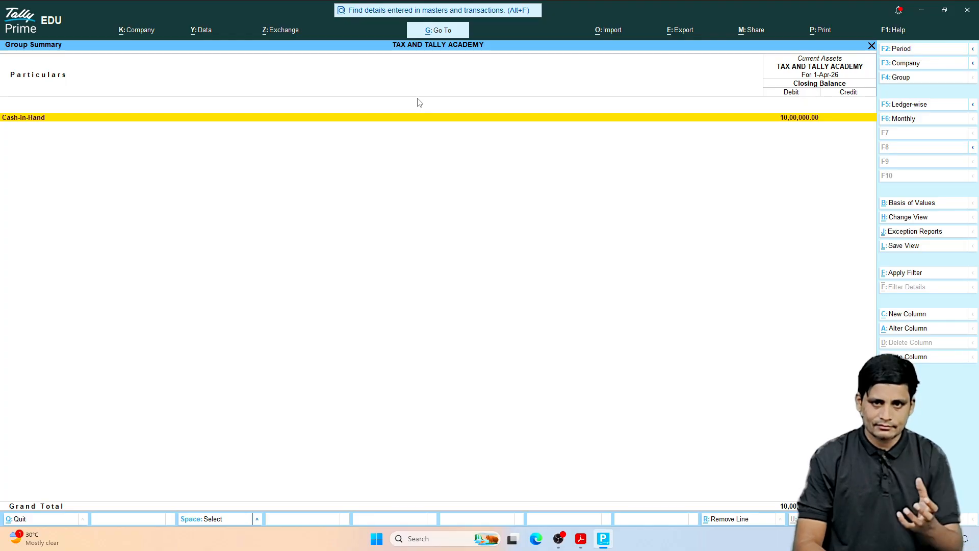
key("Return")
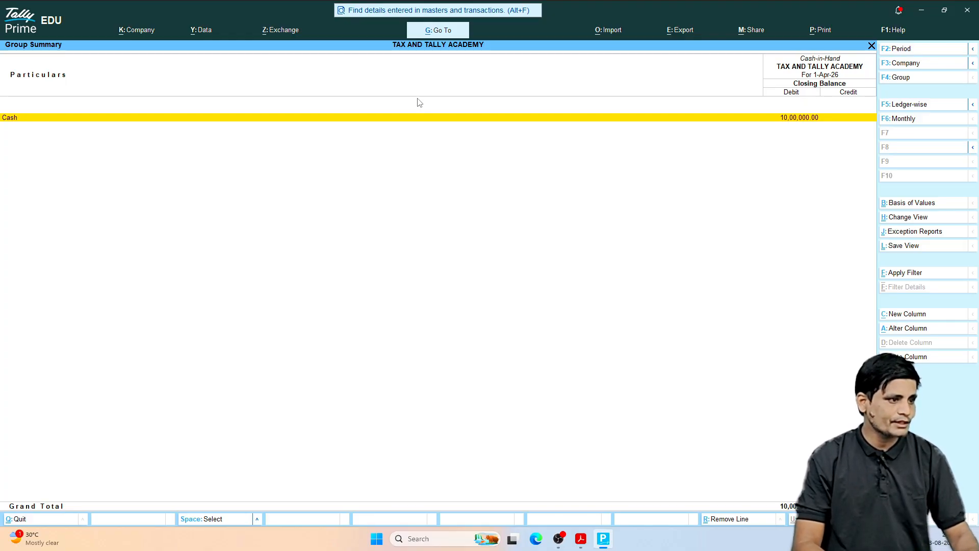
Step: Return to the Balance Sheet, examine the ledgers under Capital Account, and leave the report
key("Escape")
key("Escape")
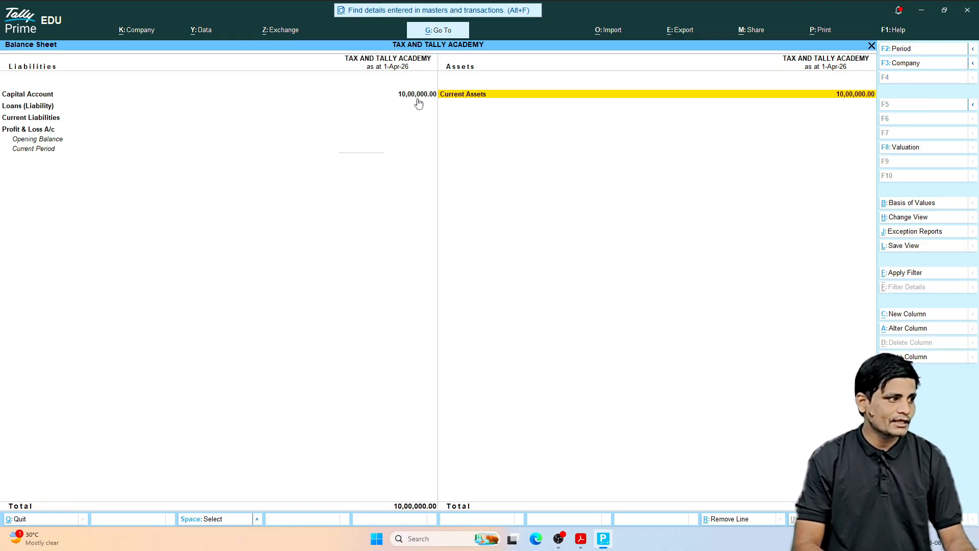
key("Left")
key("Return")
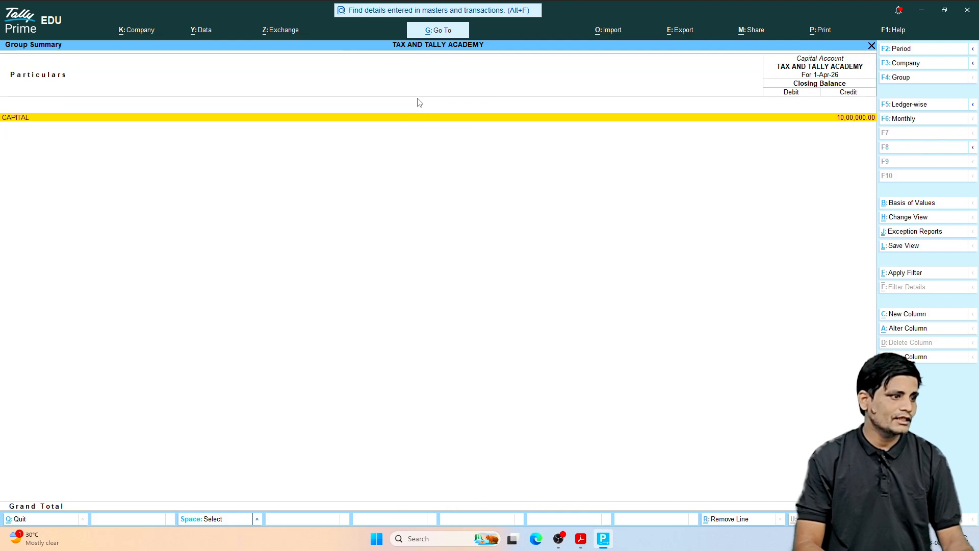
key("Escape")
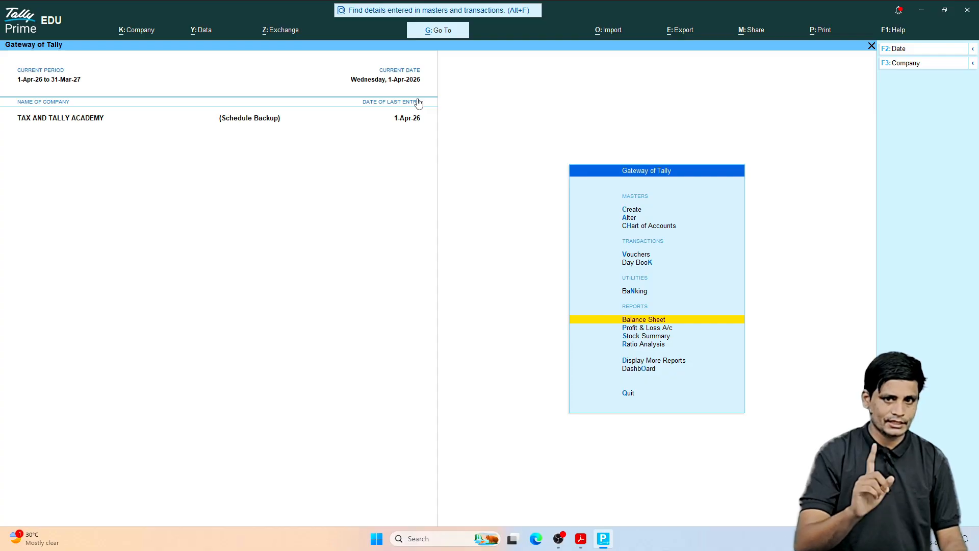
Step: Open a new journal voucher, switch to the transactions PDF and read the June 3, 2026 bank account deposit entry
key("v")
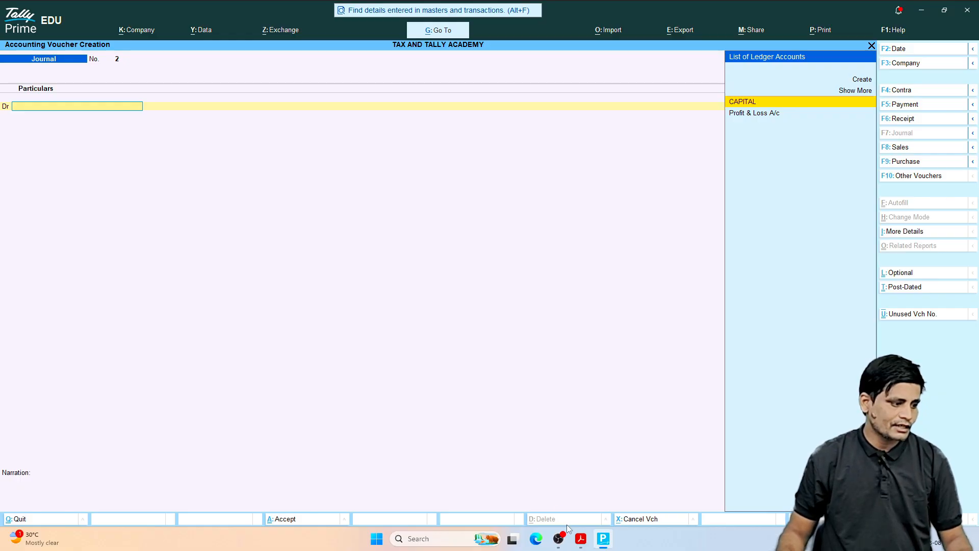
left_click(580, 546)
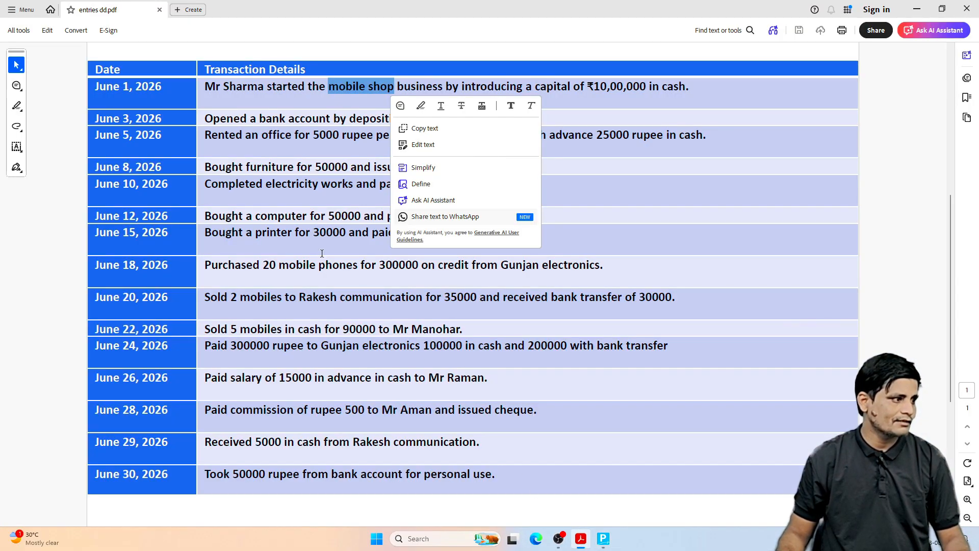
left_click(289, 222)
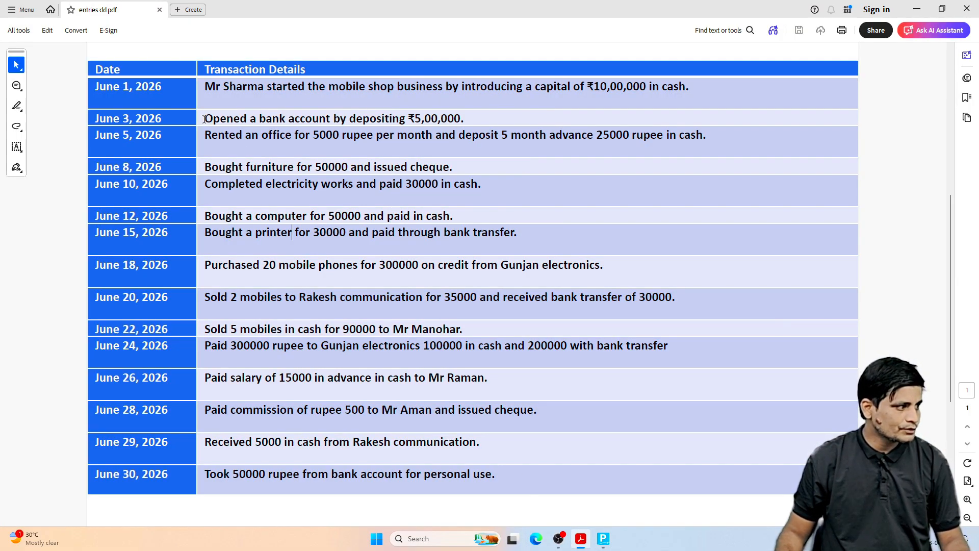
left_click_drag(204, 118, 446, 119)
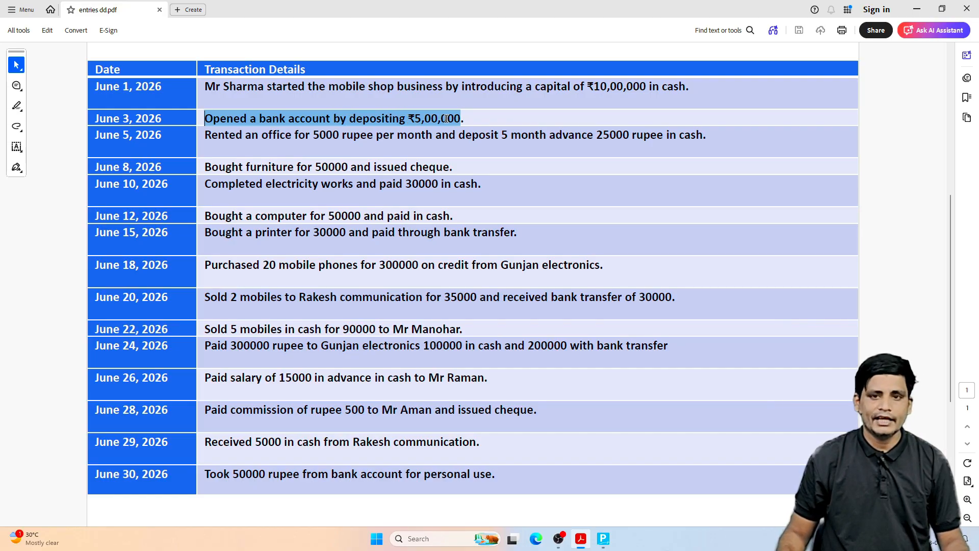
left_click(392, 239)
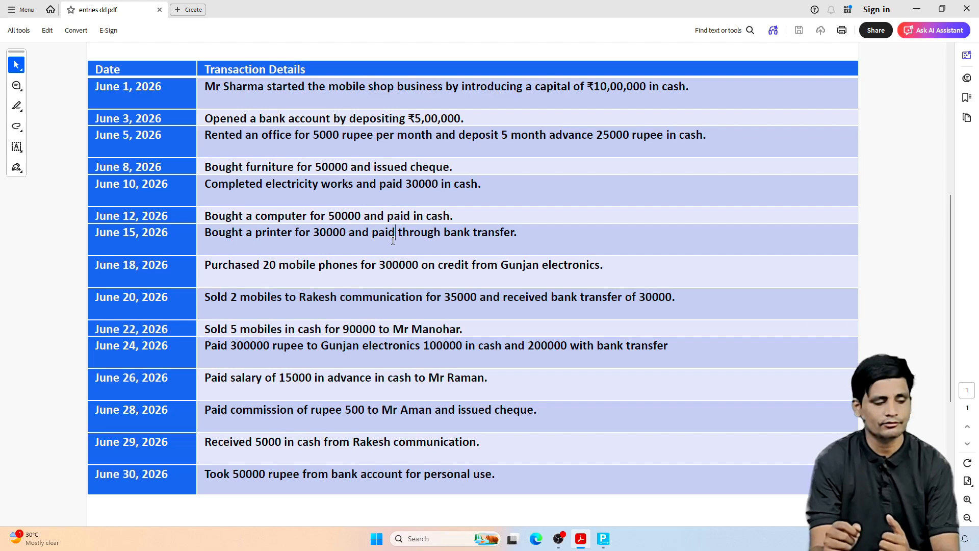
Step: Switch back to Tally Prime and start a new ledger named HDFC BANK from the journal voucher's debit line
left_click(603, 539)
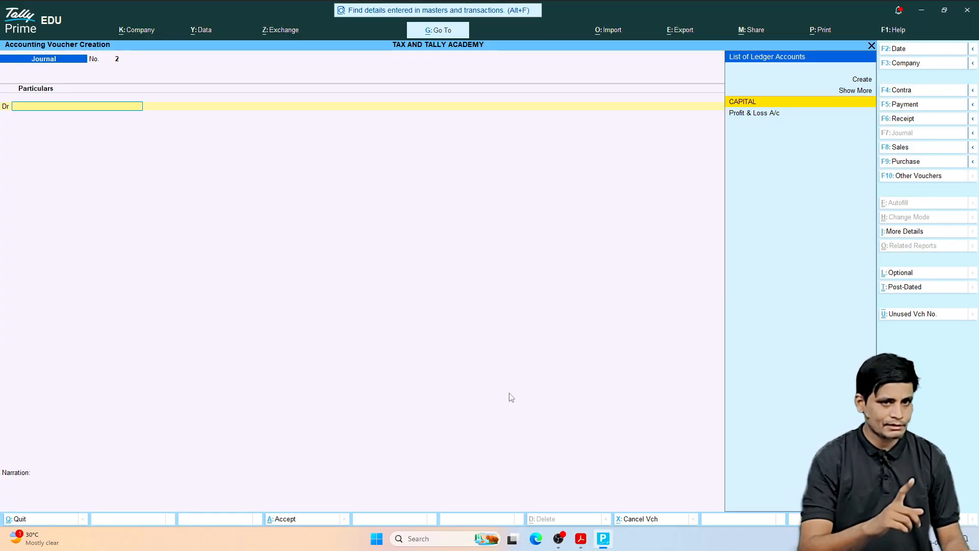
key("alt")
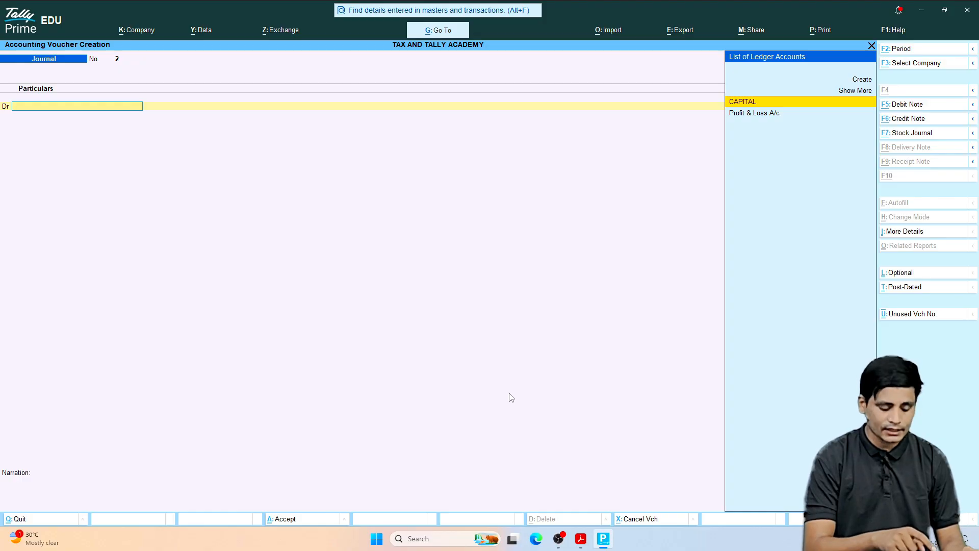
key("alt+c")
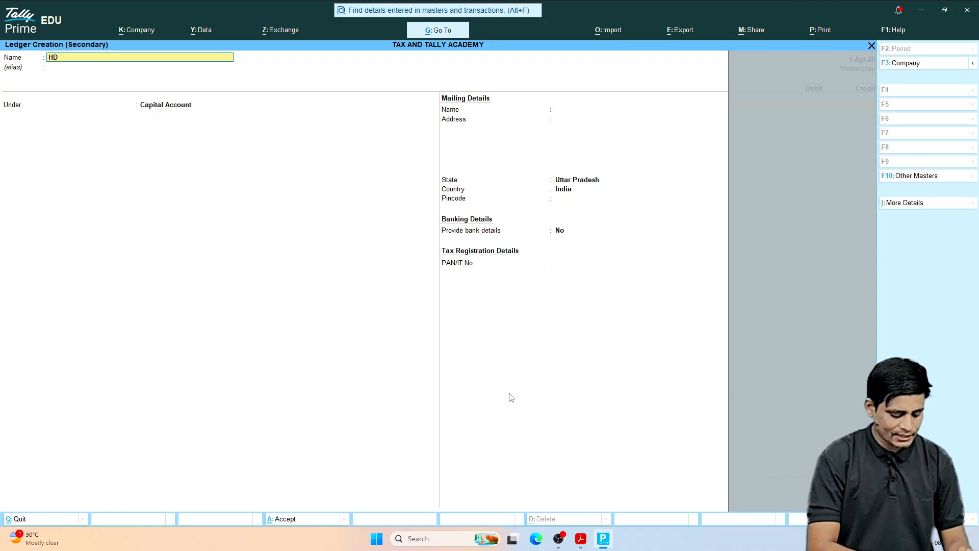
type("HDFC")
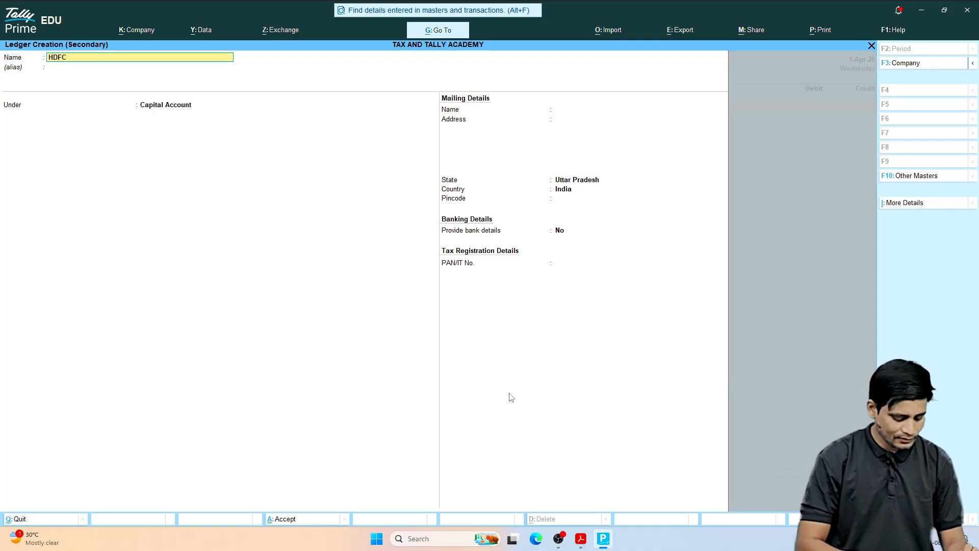
type(" BANK")
key("Return")
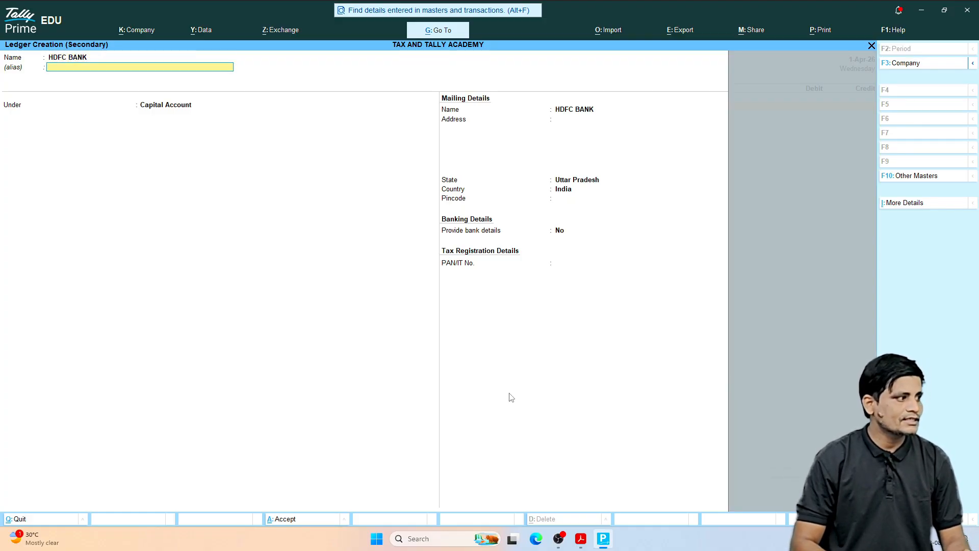
Step: Place the HDFC BANK ledger under the Bank Accounts group, leave its remaining bank and mailing details unchanged, and save it
type("BANK")
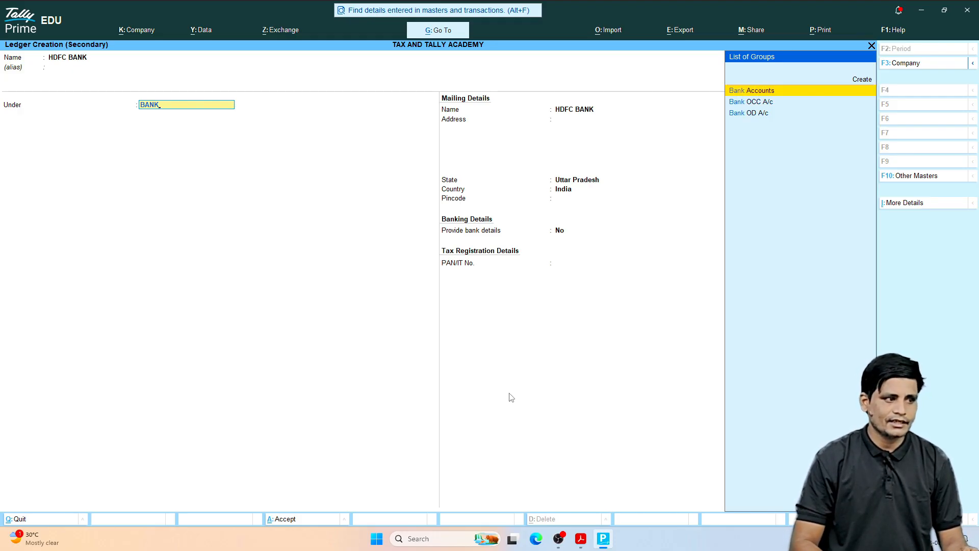
key("Return")
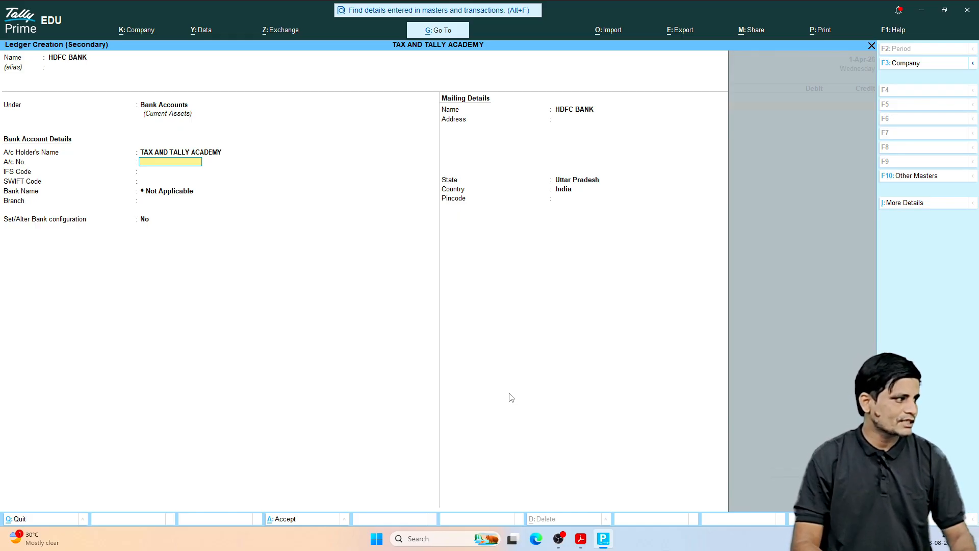
key("Return")
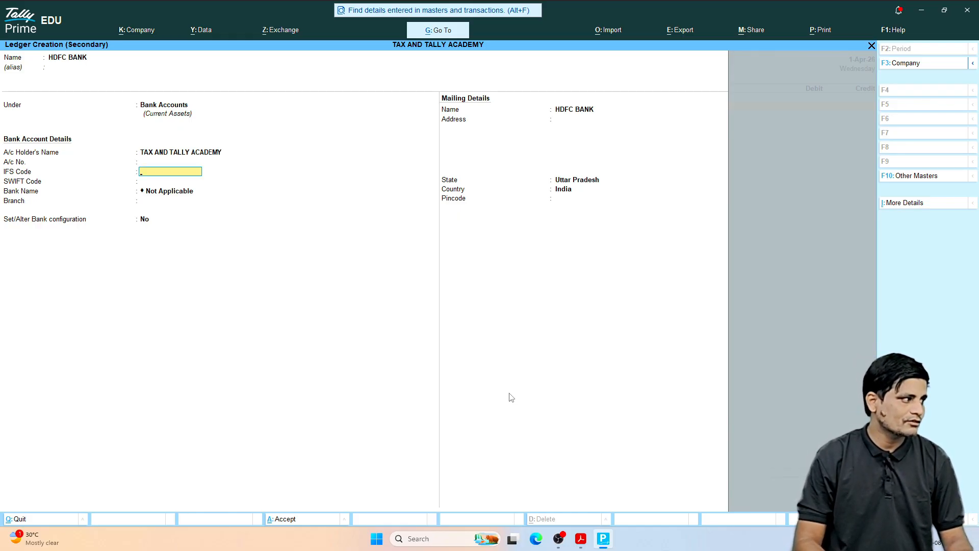
key("Return")
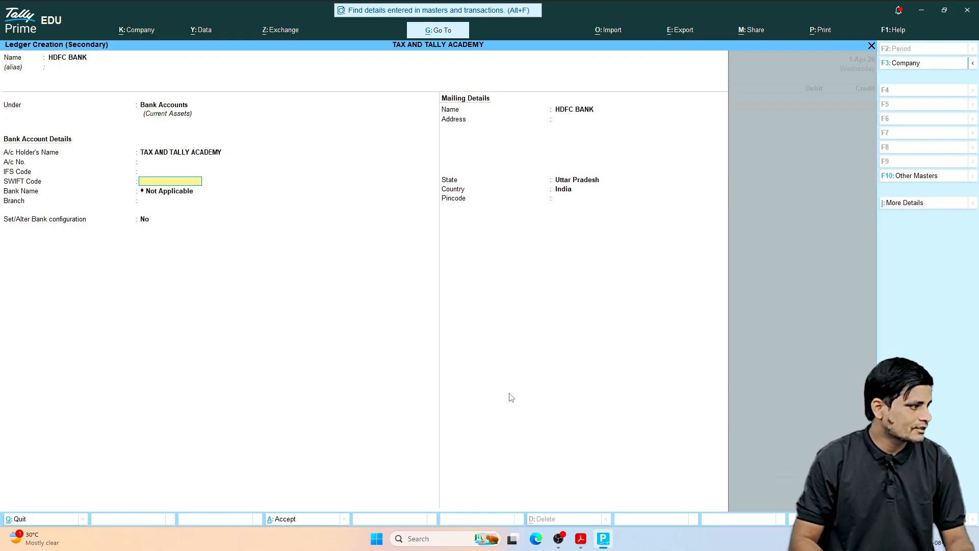
key("Return")
key("Return")
key("Return")
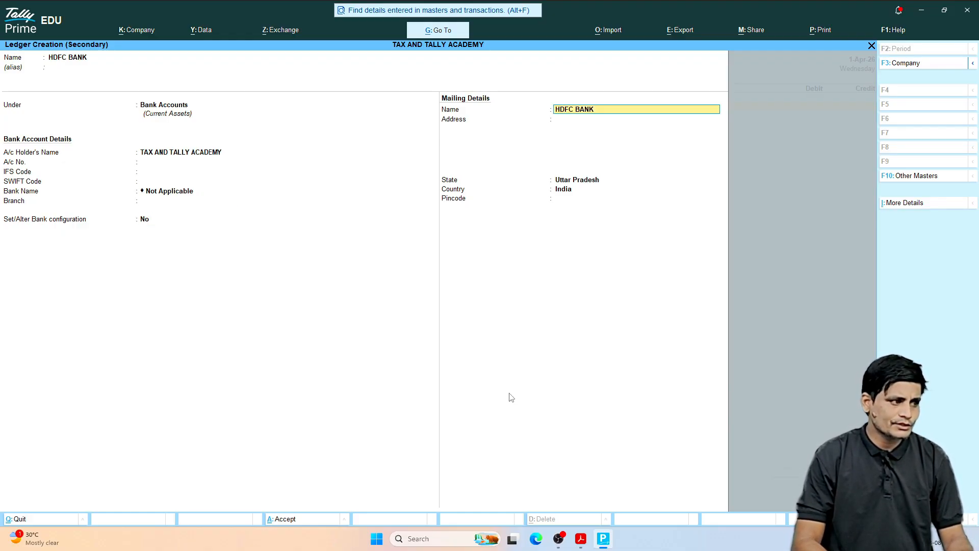
key("Return")
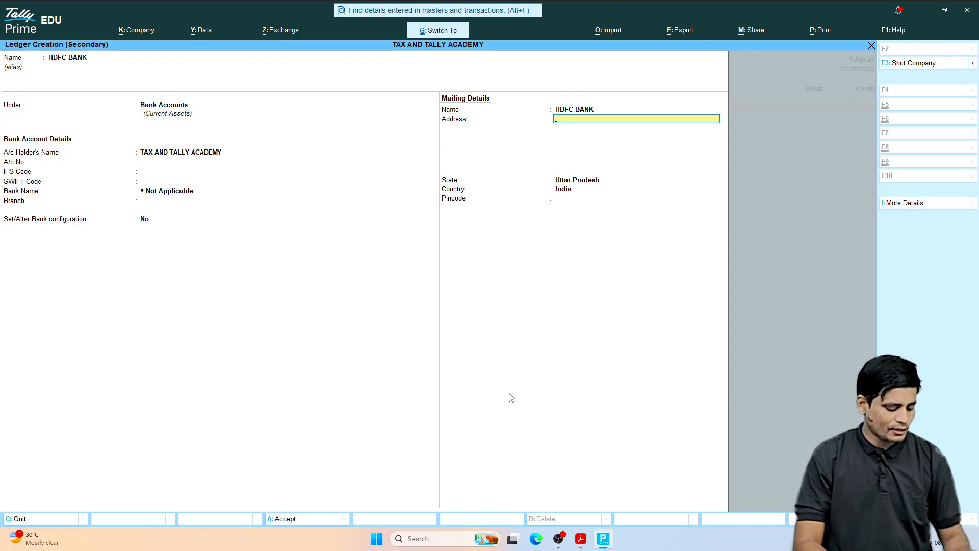
key("ctrl+a")
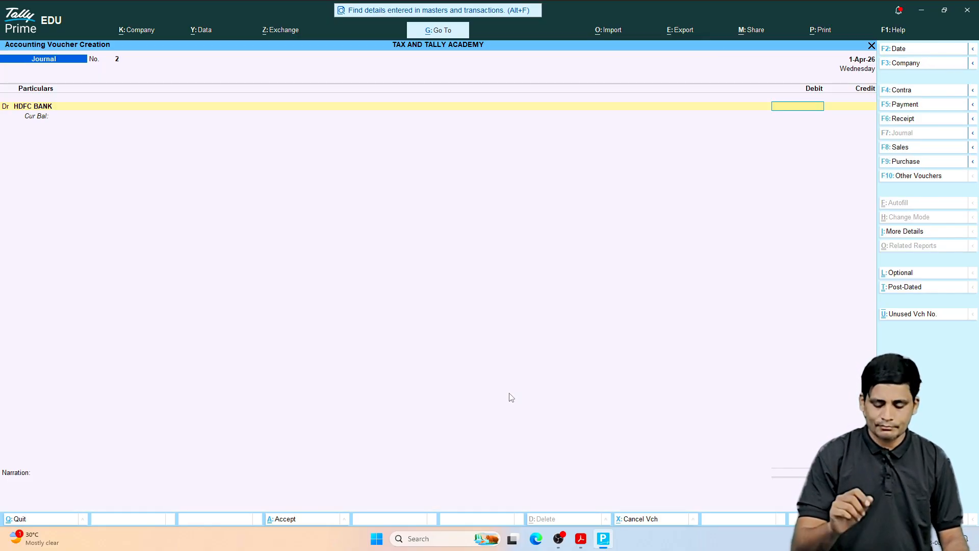
Step: Debit HDFC BANK with 500000 and set its bank allocation's transaction type to Others
type("500000")
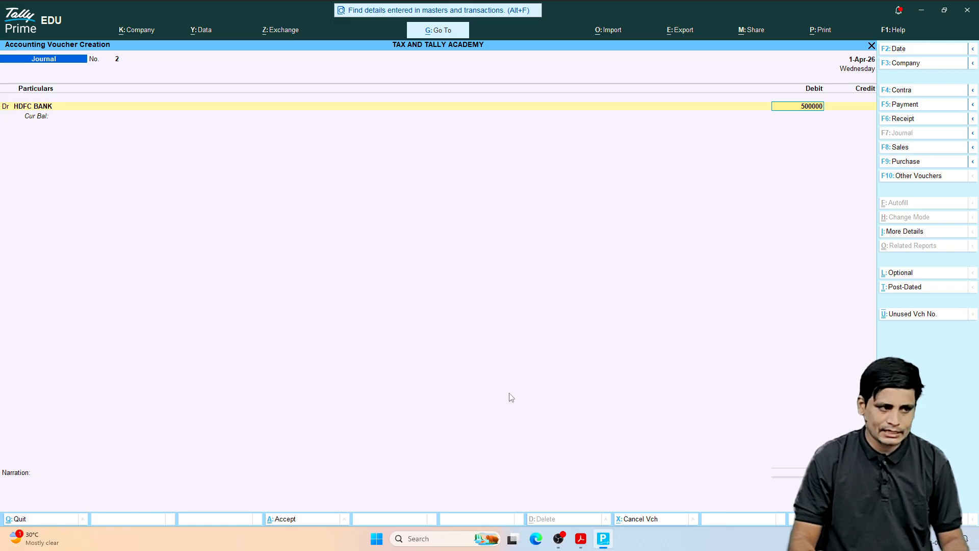
key("Return")
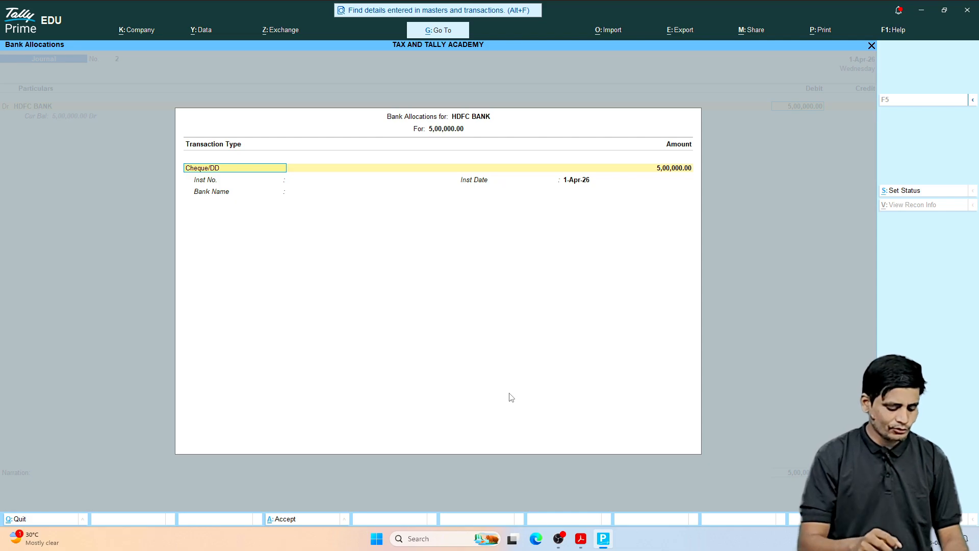
type("O")
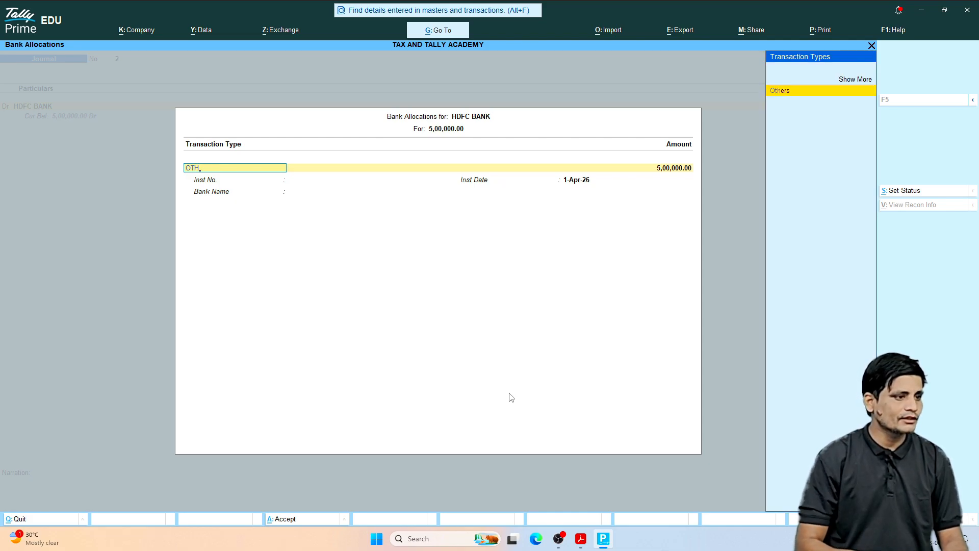
type("TH")
key("Return")
key("Return")
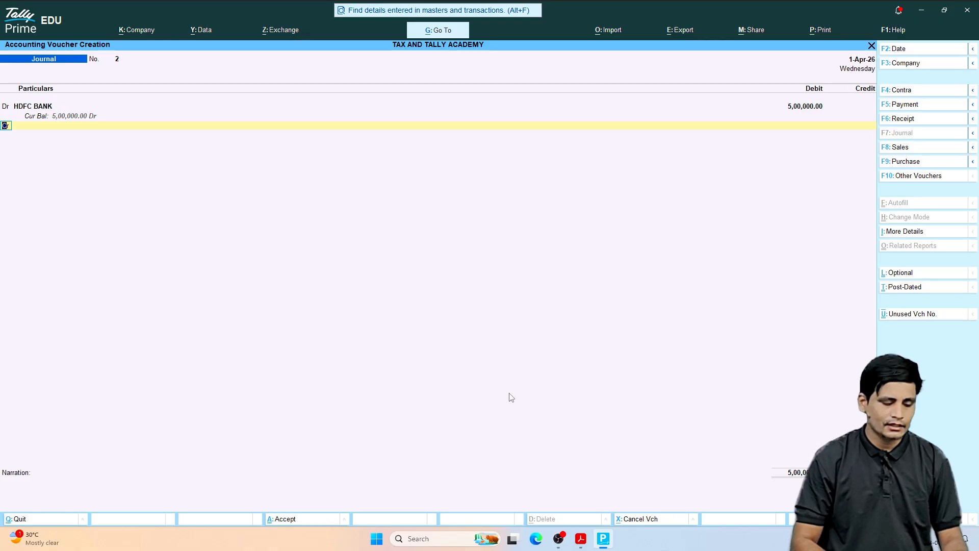
Step: Credit the Cash ledger with 5,00,000.00 and save the journal voucher
key("Return")
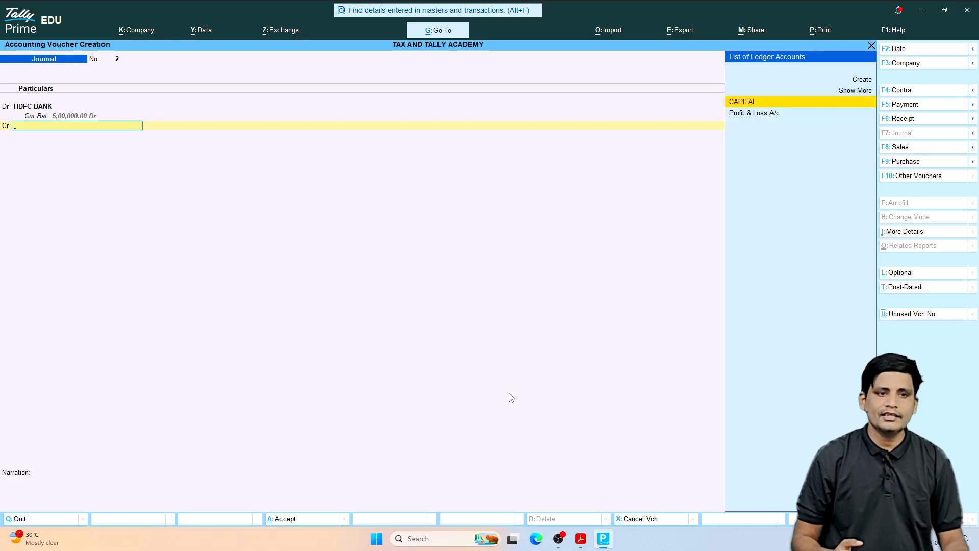
type("C")
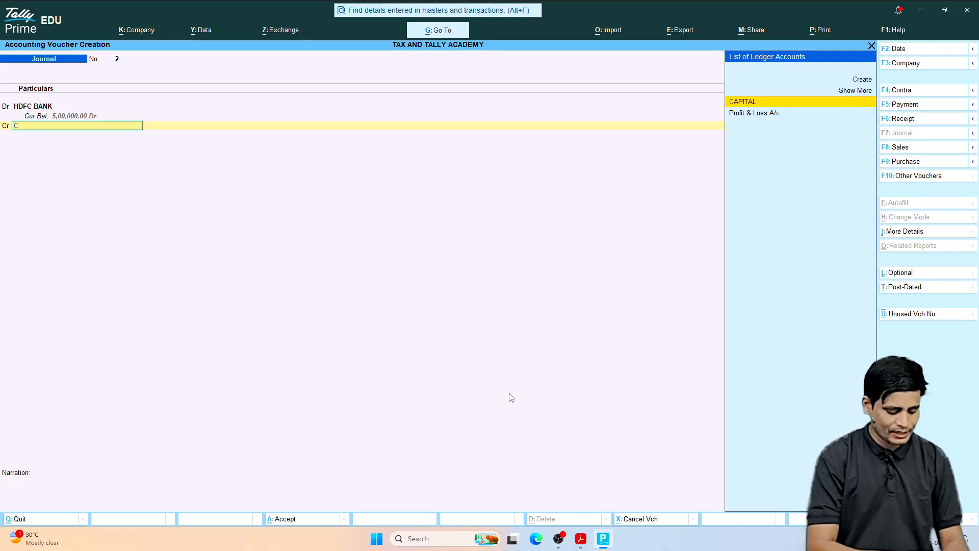
type("ASH")
key("Return")
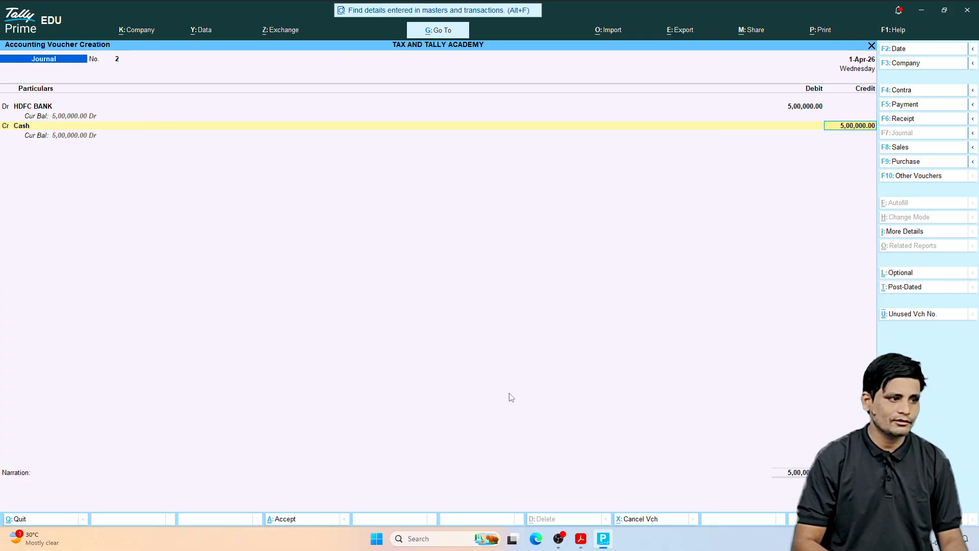
key("ctrl")
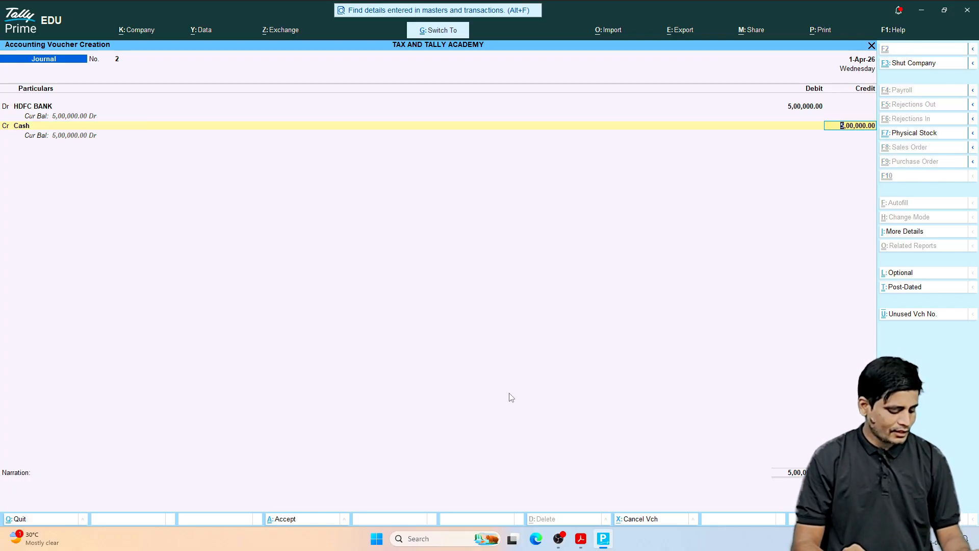
key("ctrl+a")
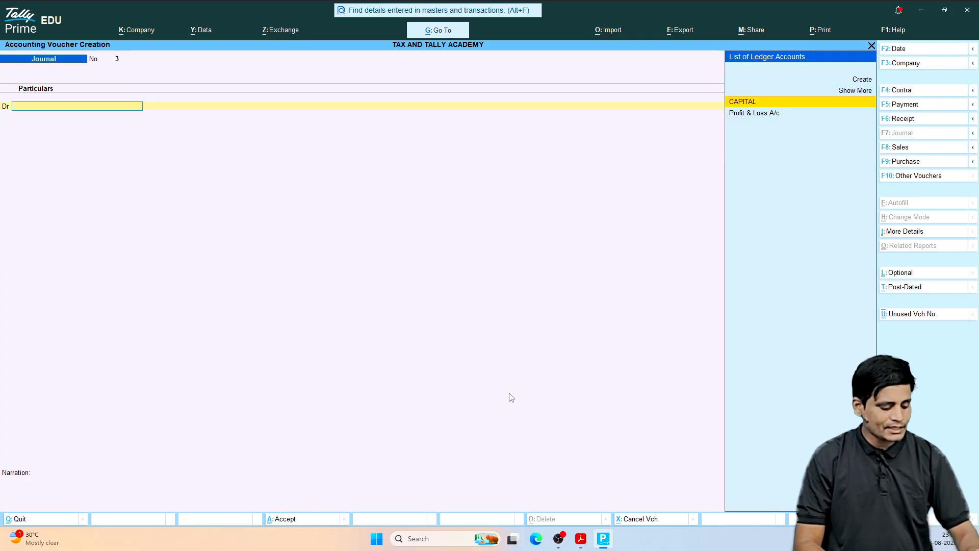
Step: Leave voucher entry, open the Balance Sheet, examine Cash-in-Hand and Bank Accounts under Current Assets, and leave the report
key("Escape")
key("Escape")
key("Down")
key("Down")
key("Down")
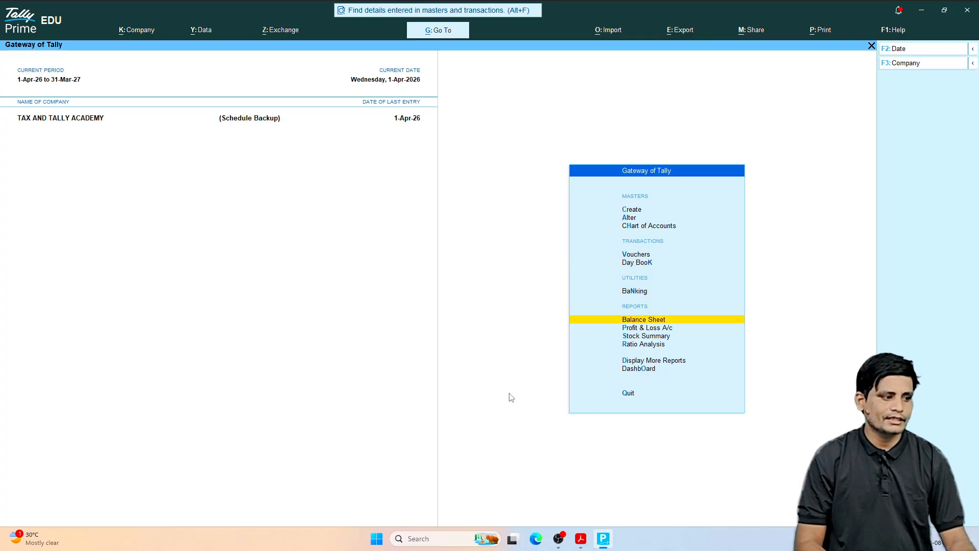
key("Return")
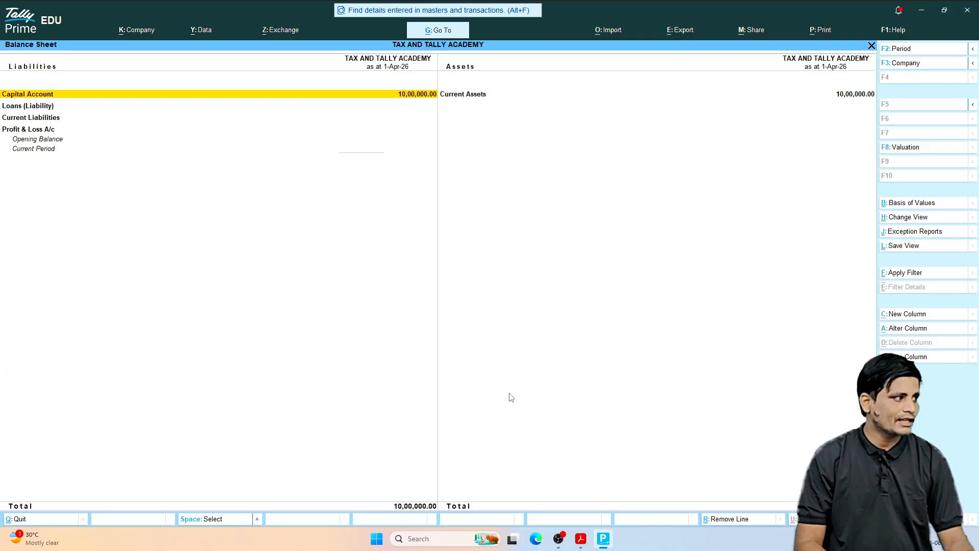
key("Right")
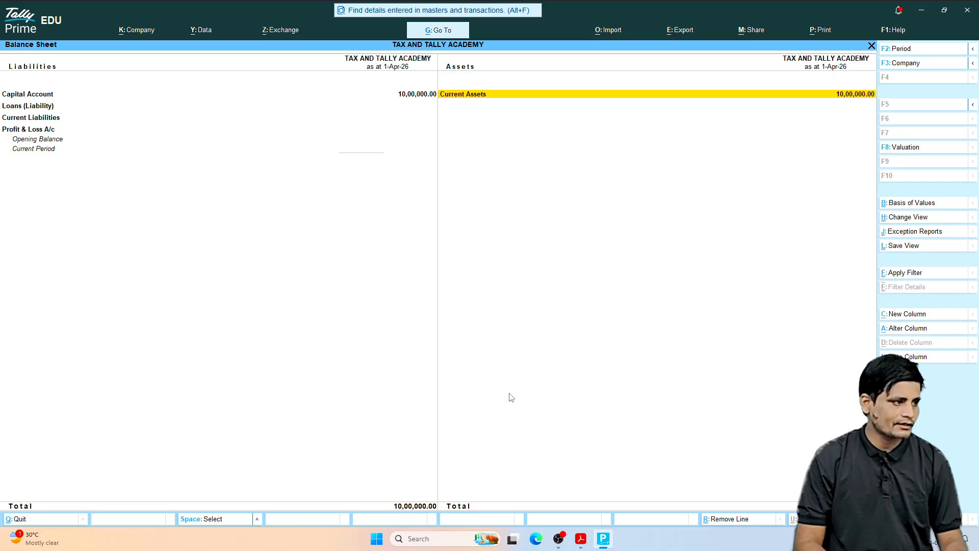
key("Return")
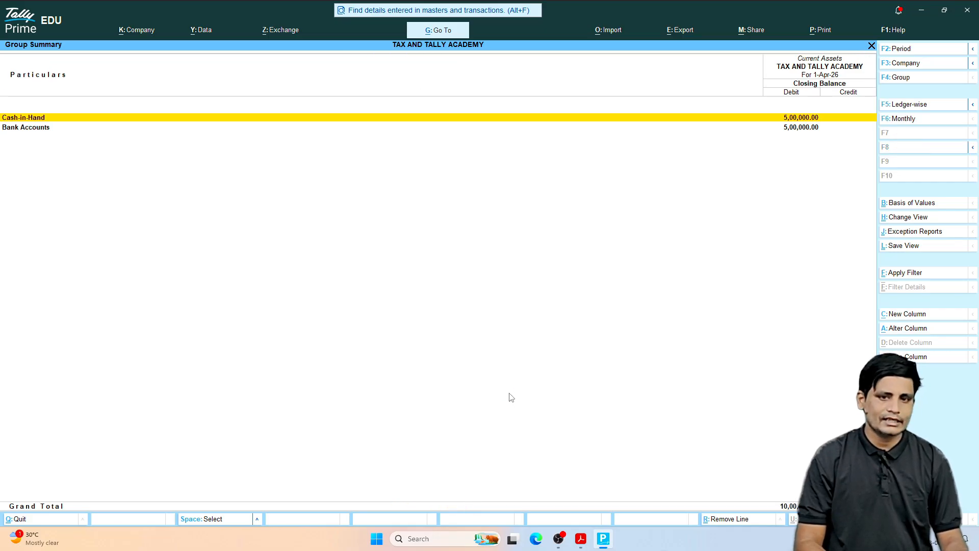
key("Down")
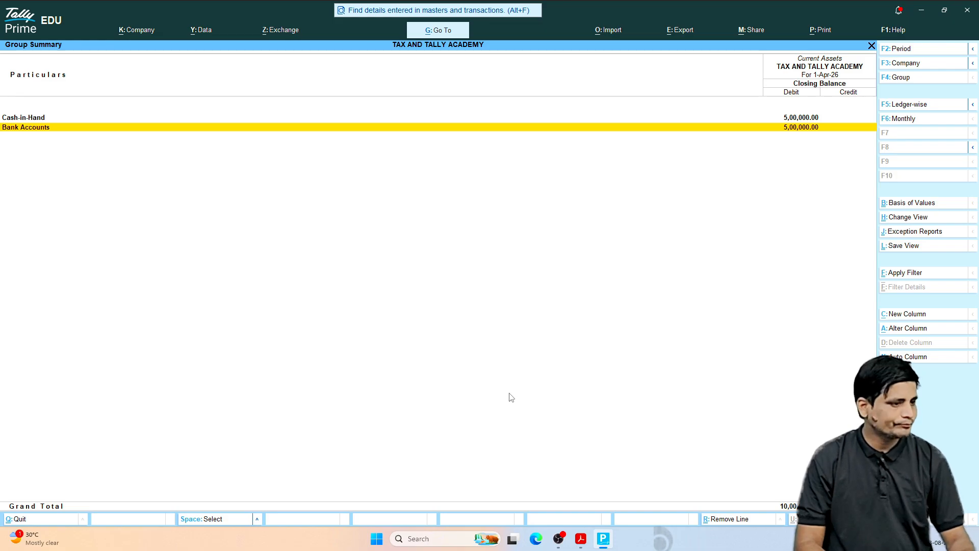
key("Escape")
key("Escape")
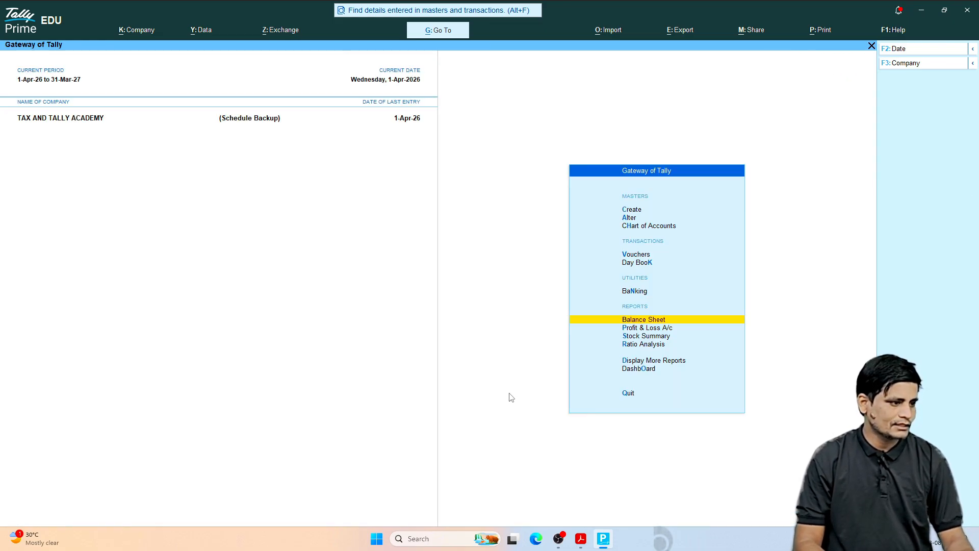
Step: Open a new journal voucher, switch to the transactions PDF and highlight the start of the June 5, 2026 office rent entry
key("v")
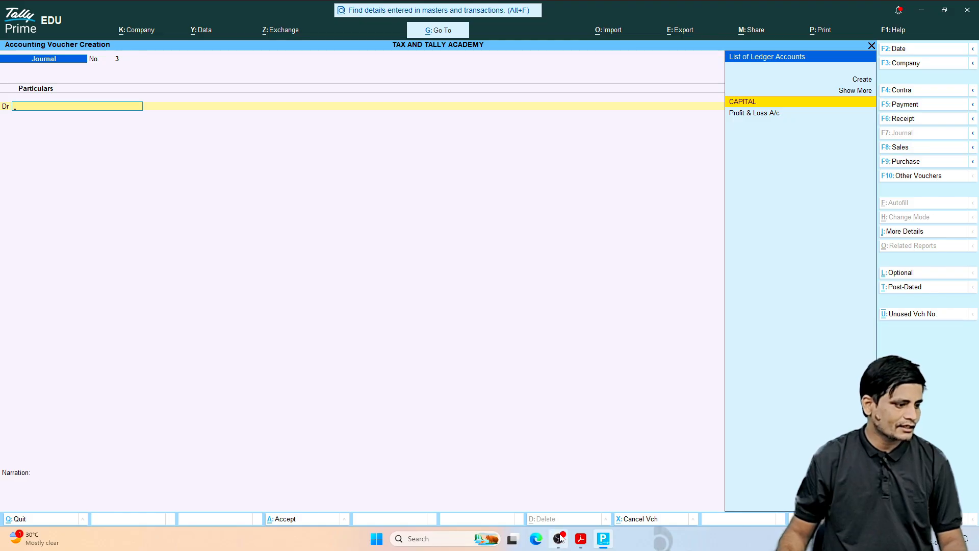
left_click(582, 540)
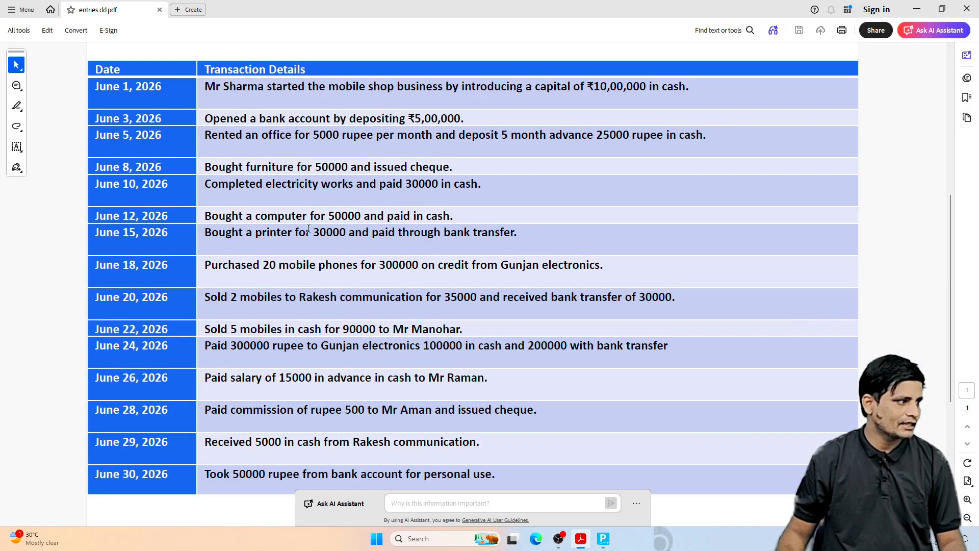
left_click_drag(205, 135, 314, 139)
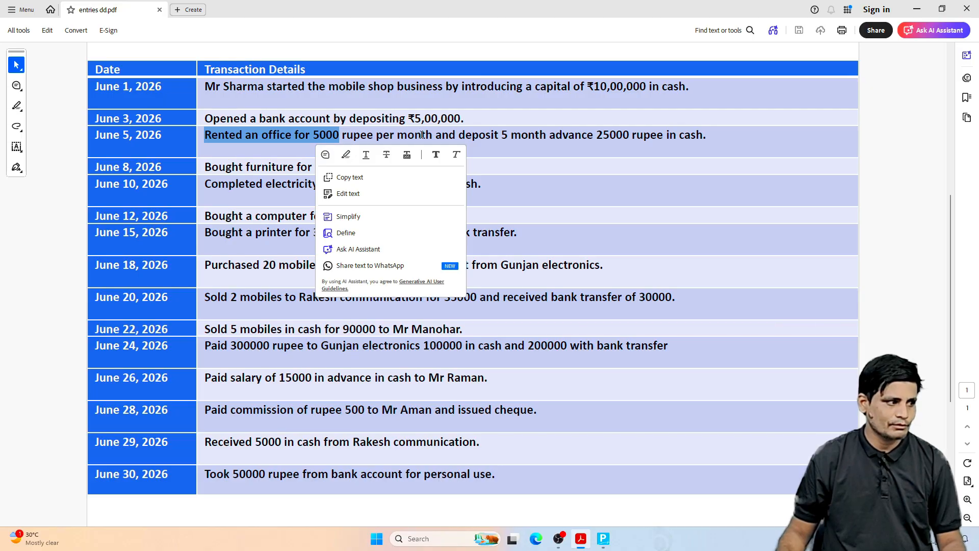
Step: Read the rest of the June 5, 2026 office rent entry about the advance deposit, and switch back to Tally Prime
left_click(499, 135)
left_click_drag(550, 135, 629, 137)
left_click(588, 136)
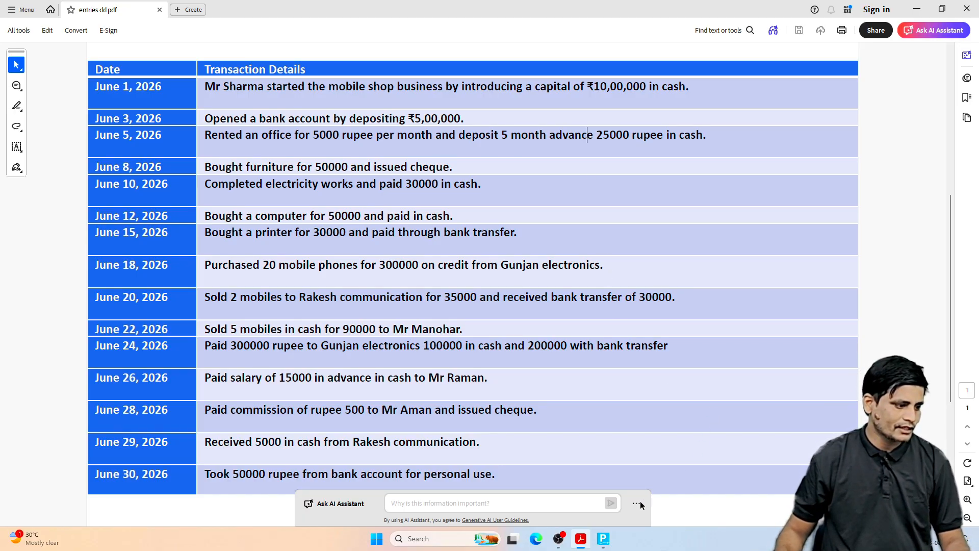
left_click(604, 538)
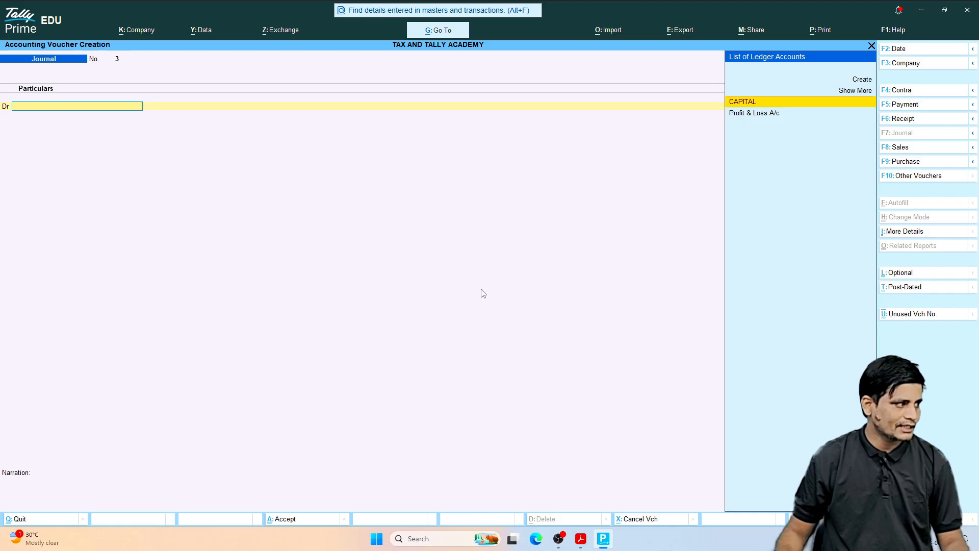
Step: Create a ledger named OFFICE RENT (ADVANCE) under Current Assets from the journal voucher's debit line and save it
key("alt")
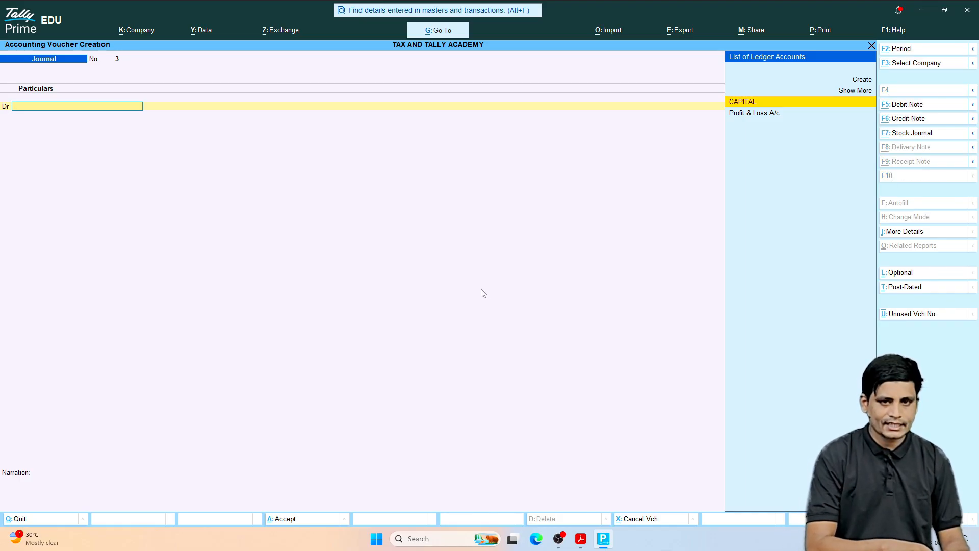
key("alt+c")
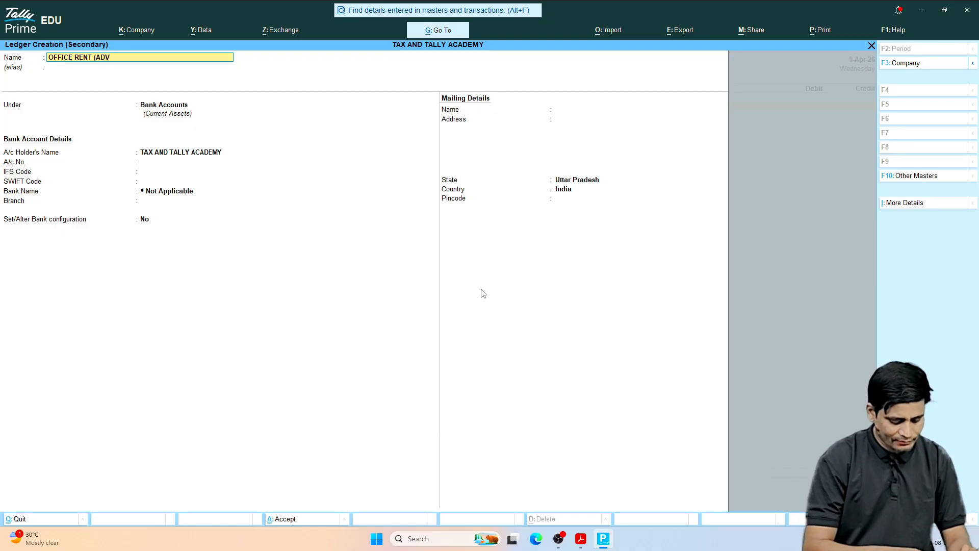
type("ANCE")
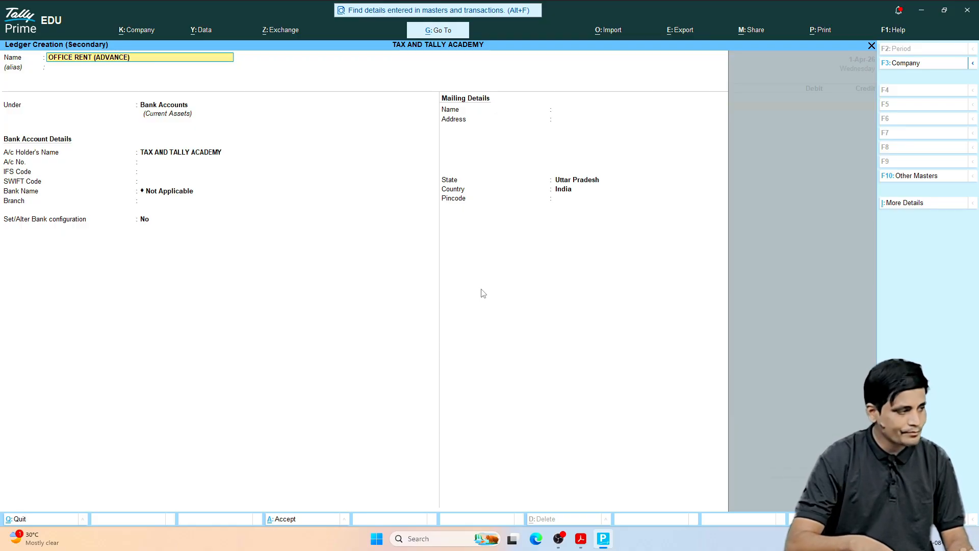
key("Return")
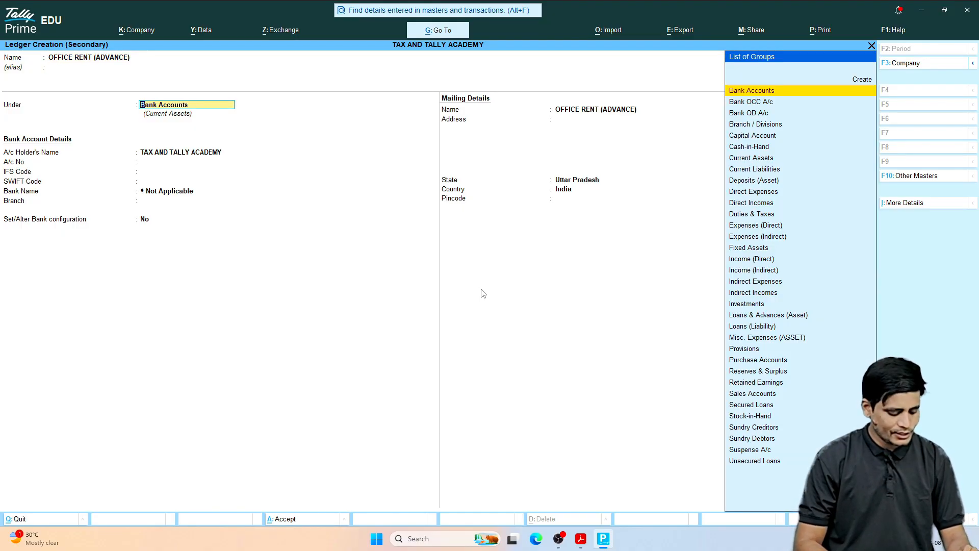
type("ASSE")
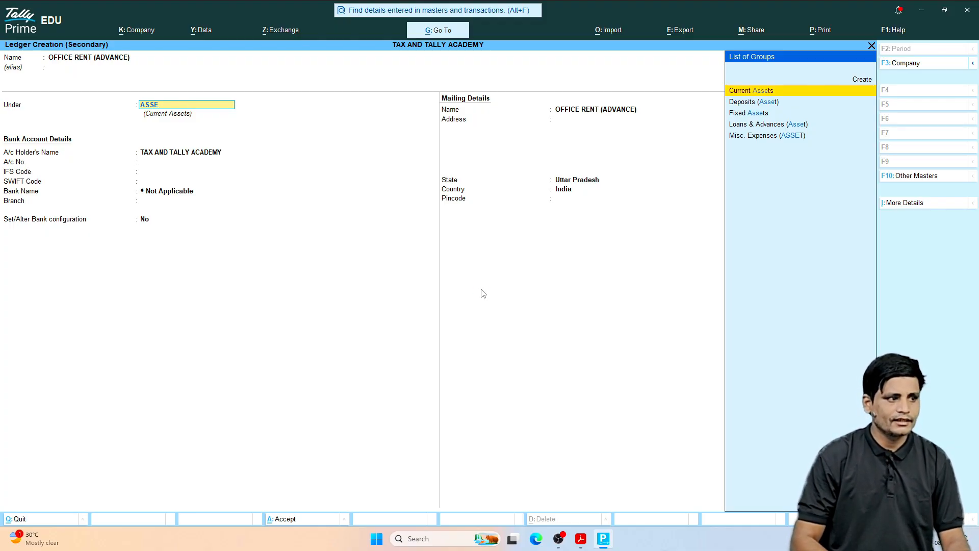
key("Return")
key("Return")
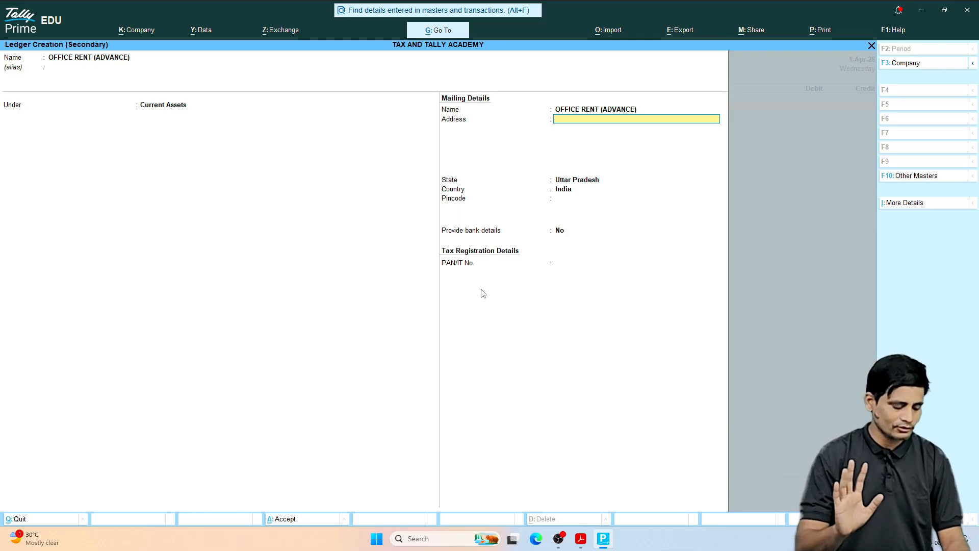
key("ctrl")
key("ctrl+a")
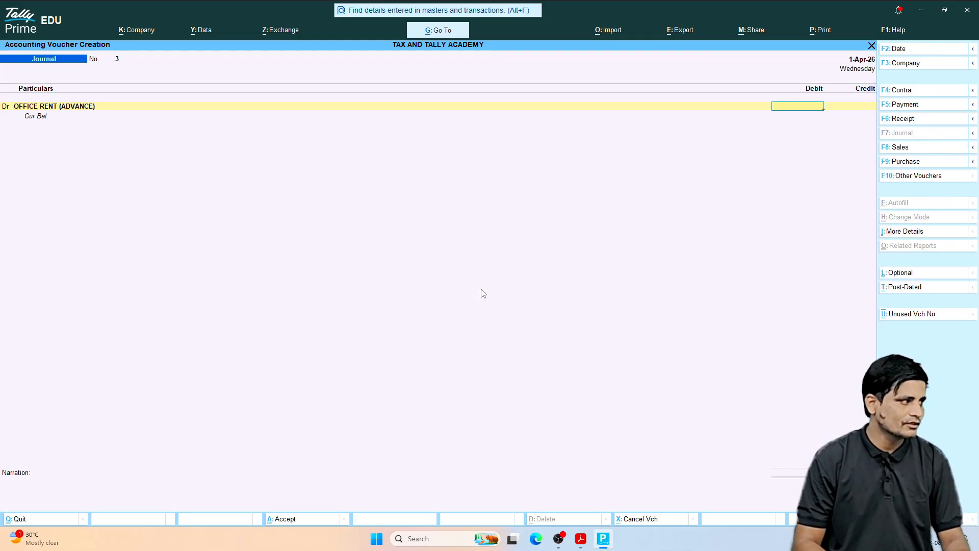
Step: Check the advance amount in the PDF's June 5 entry and debit OFFICE RENT (ADVANCE) with 25000 in Tally Prime
left_click(581, 538)
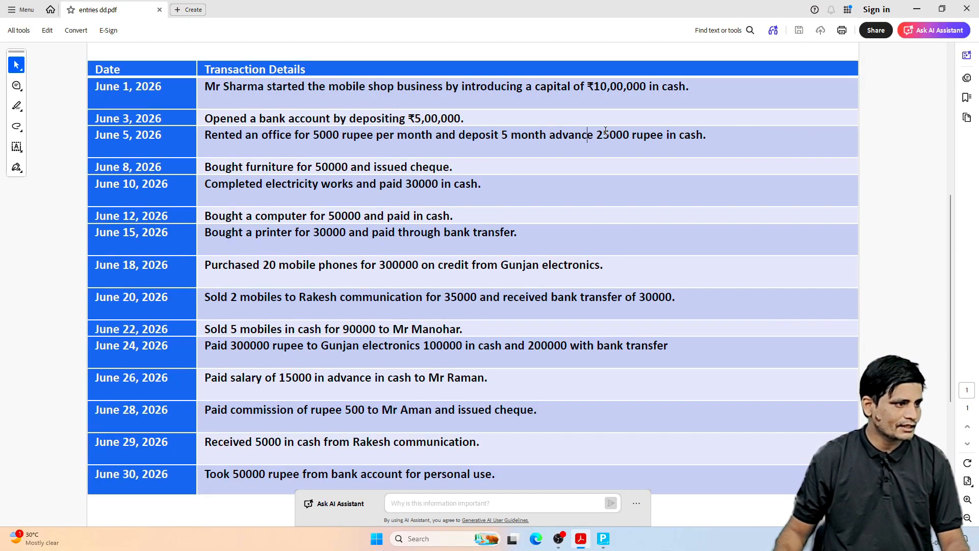
left_click_drag(602, 133, 633, 133)
left_click(606, 177)
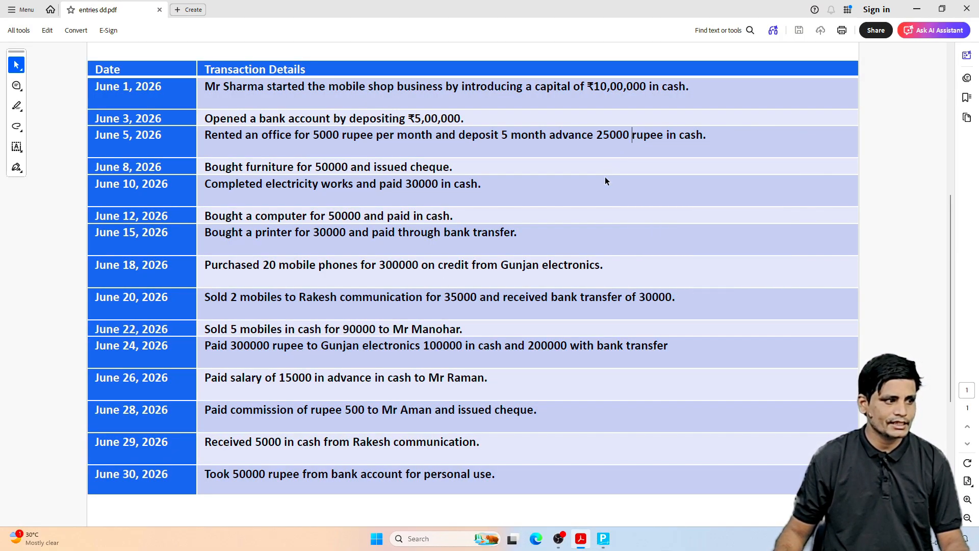
left_click(605, 544)
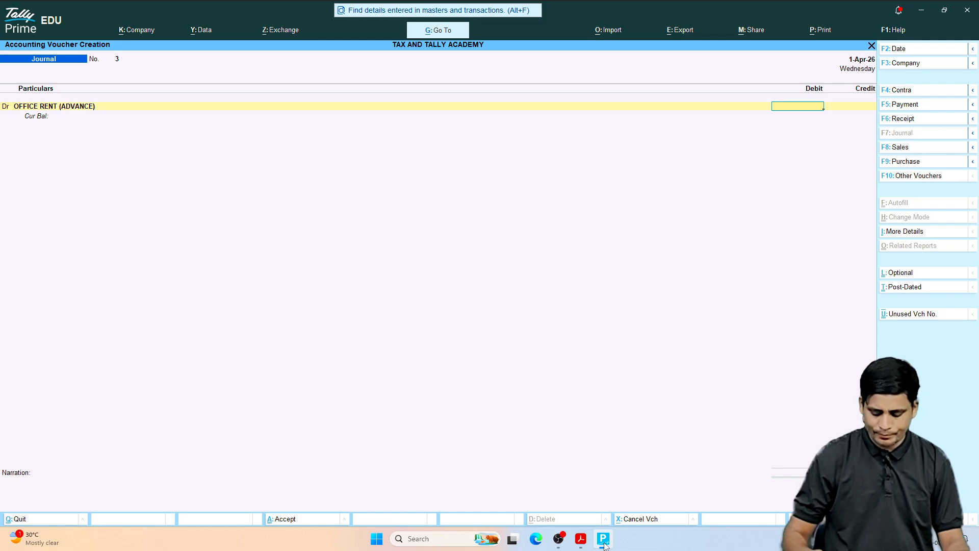
type("25,000")
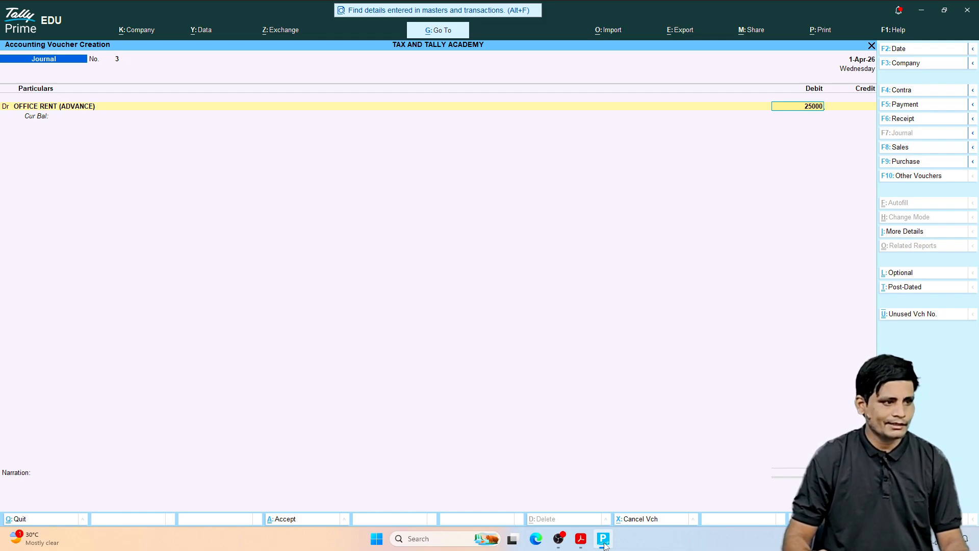
key("Return")
key("Return")
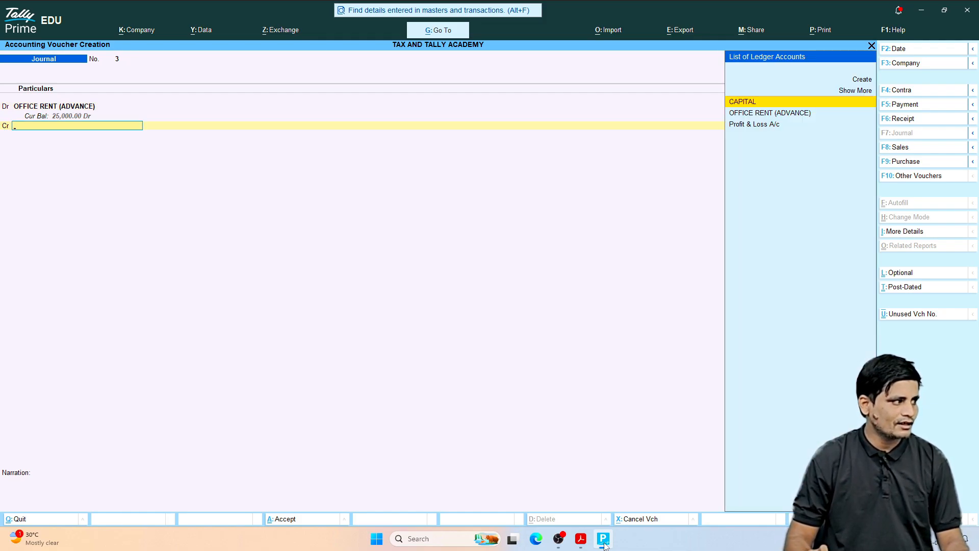
Step: Credit the Cash ledger with 25,000.00 and save the office rent journal voucher
type("CASH")
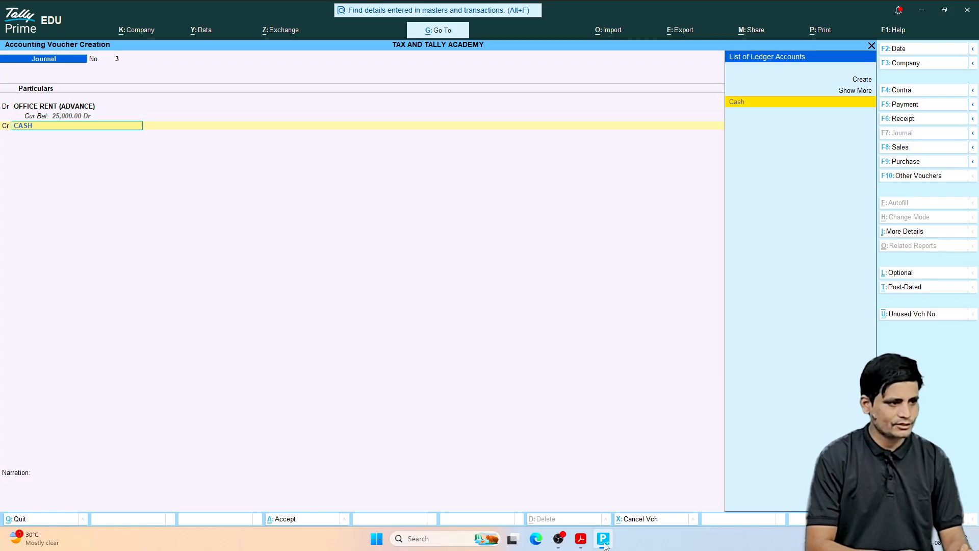
key("Return")
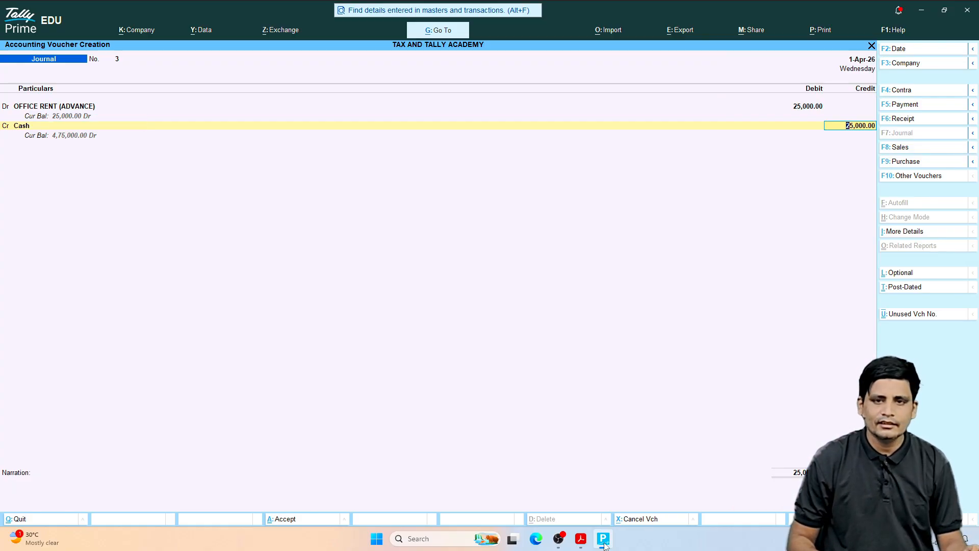
key("ctrl")
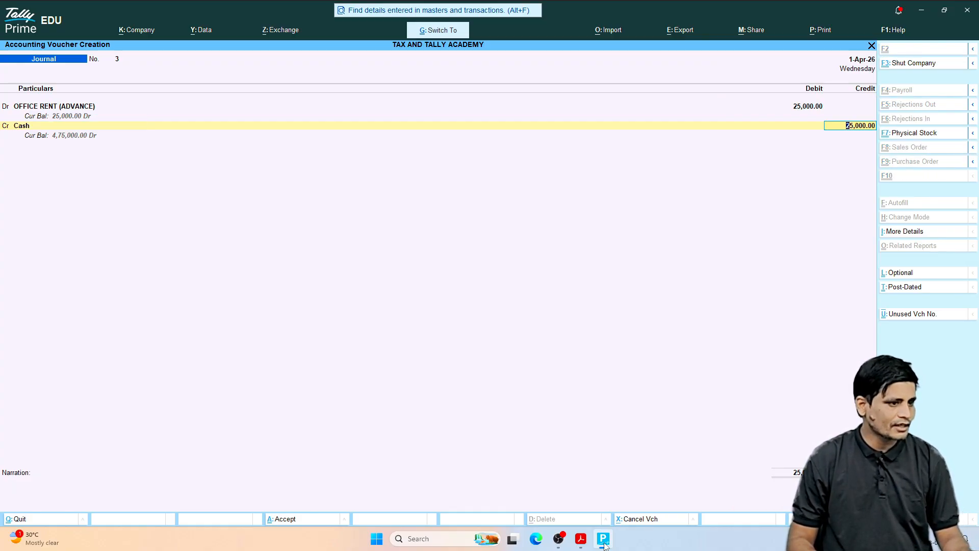
key("ctrl+a")
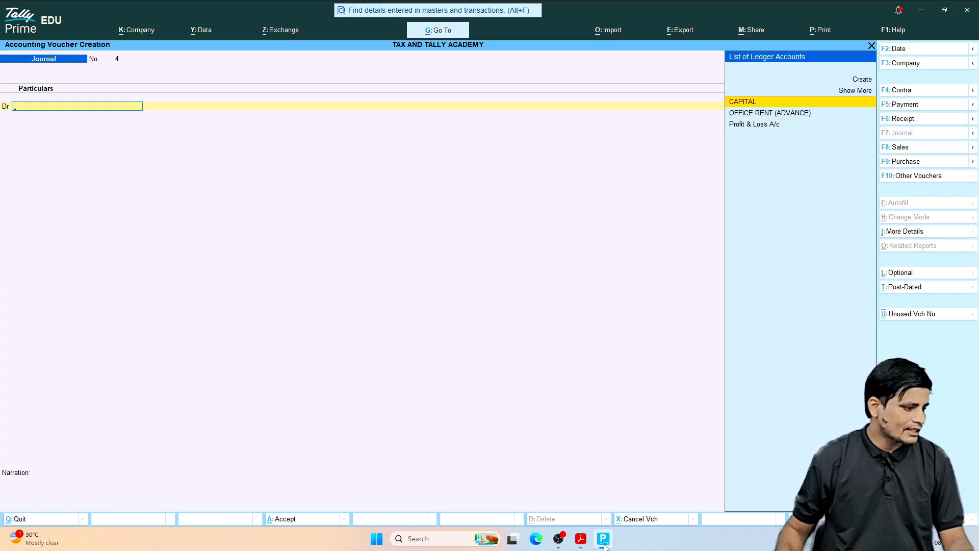
Step: Switch to the transactions PDF, read the June 8, 2026 furniture purchase entry, and return to Tally Prime
left_click(581, 539)
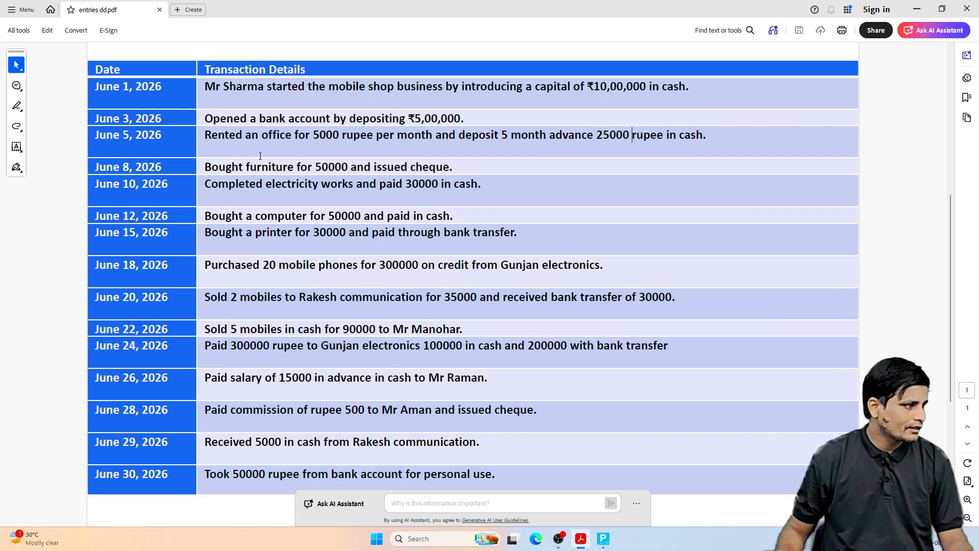
left_click_drag(209, 167, 429, 170)
left_click(372, 172)
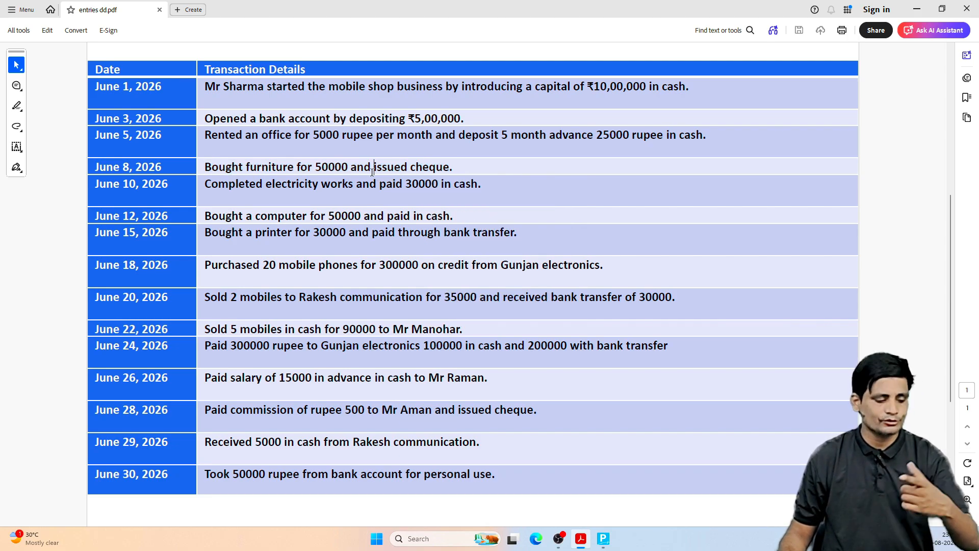
left_click(604, 541)
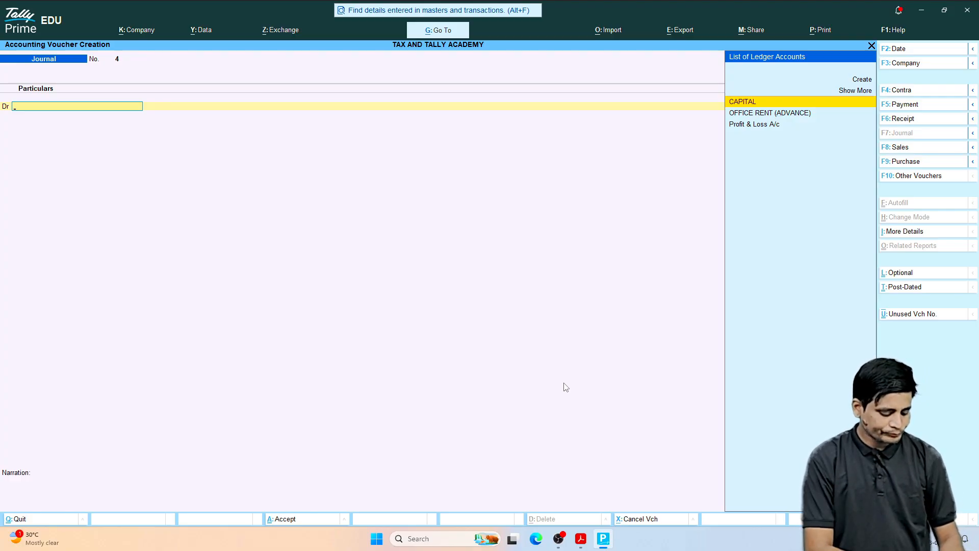
Step: Create a ledger named FURNITURE under Current Assets from the new journal voucher's debit line and save it
key("alt+c")
type("F")
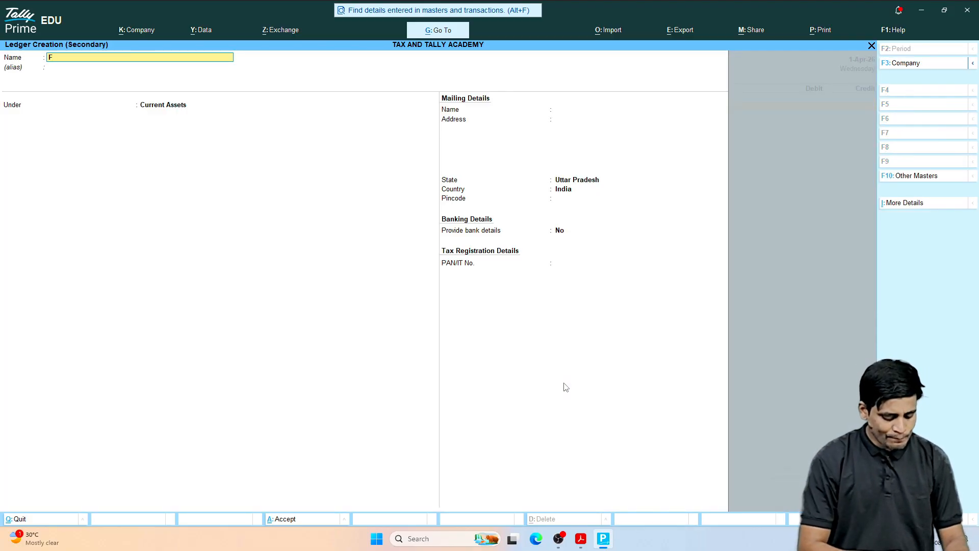
type("URNITURE")
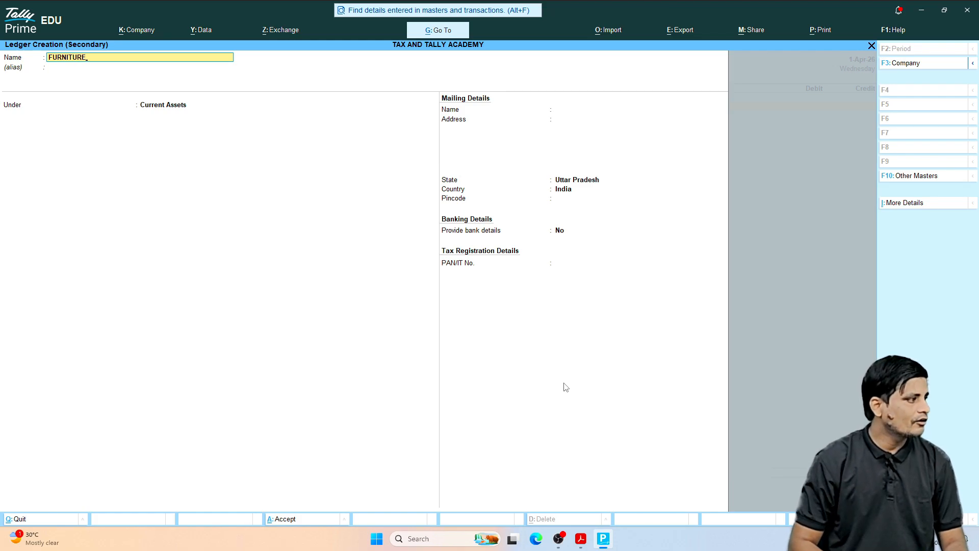
key("Return")
key("Return")
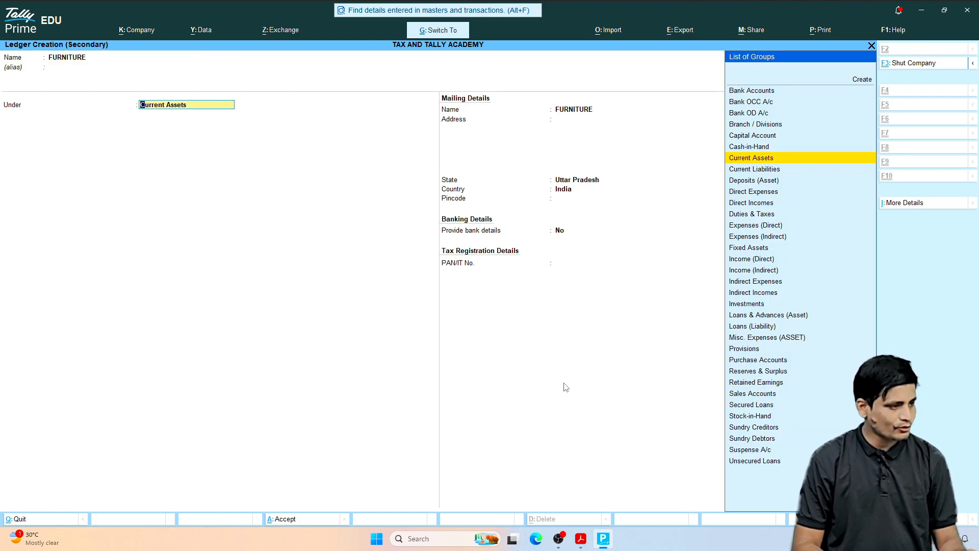
key("ctrl+a")
Step: Debit the FURNITURE ledger with 50000 and move on to the voucher's credit line
type("500")
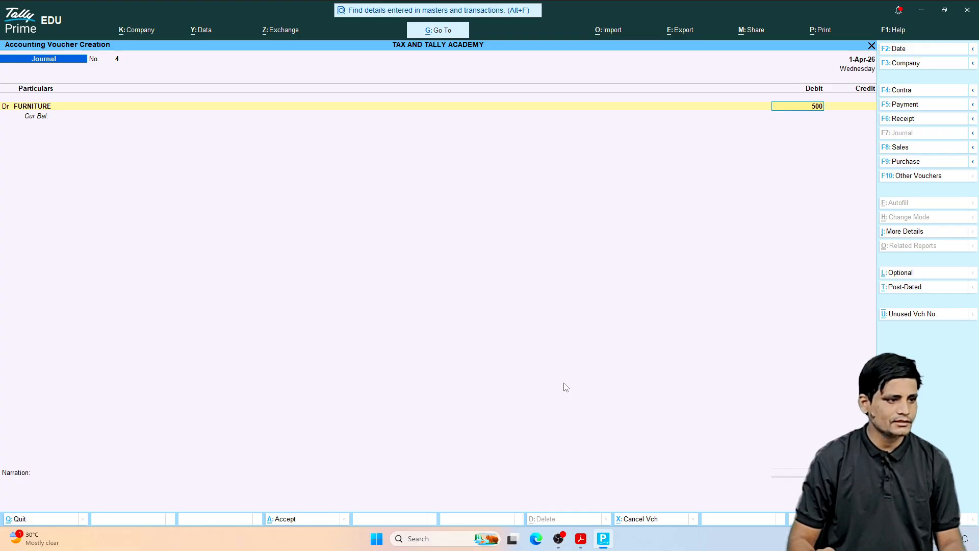
type("00")
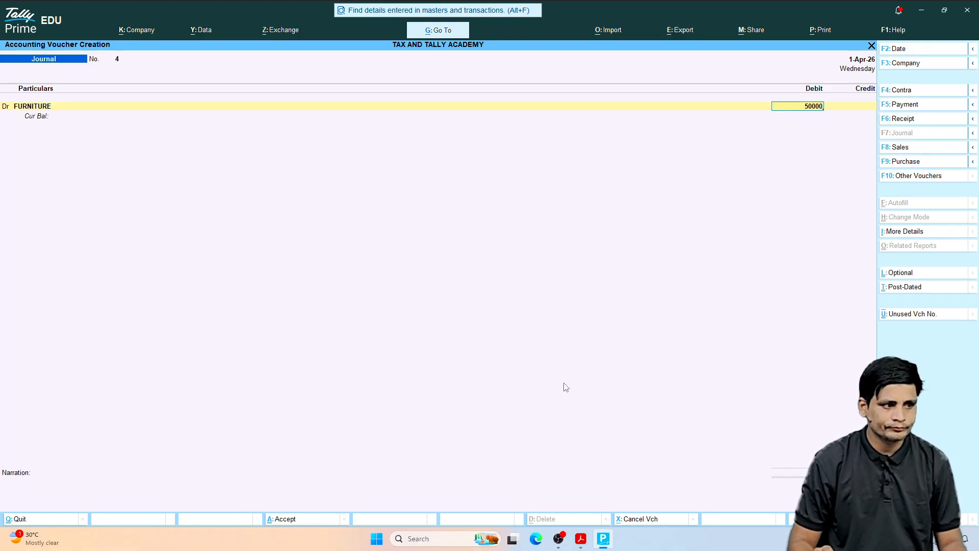
key("Return")
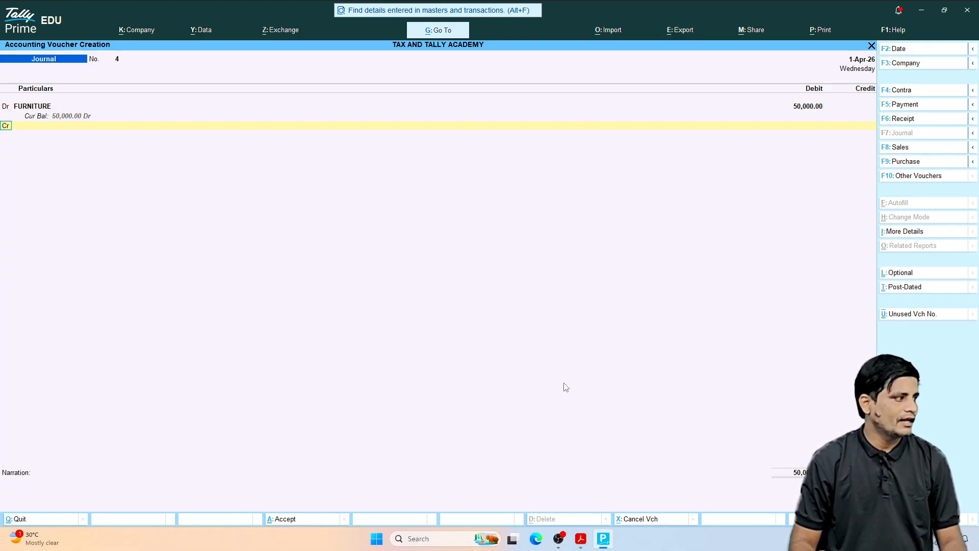
key("Return")
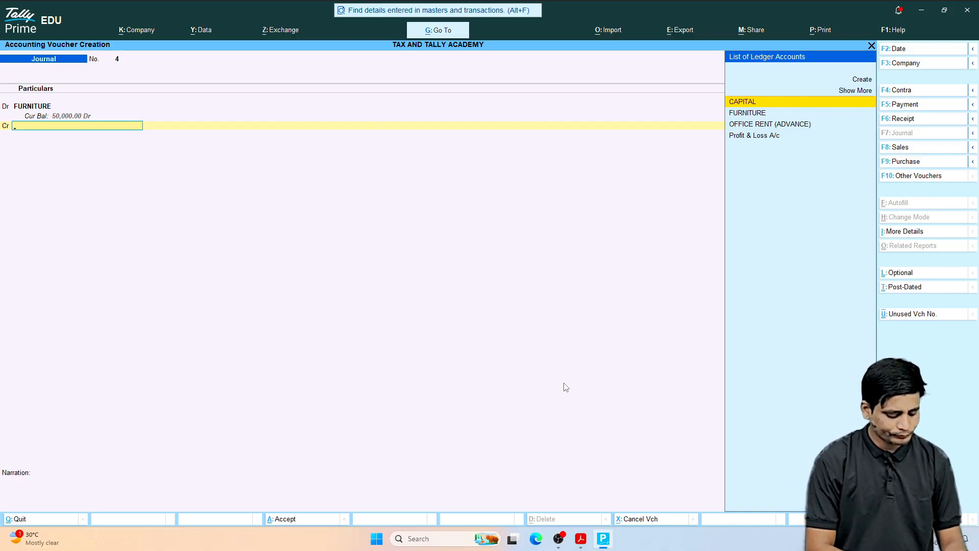
Step: Credit HDFC BANK with 50,000.00 and save the furniture journal voucher
type("H")
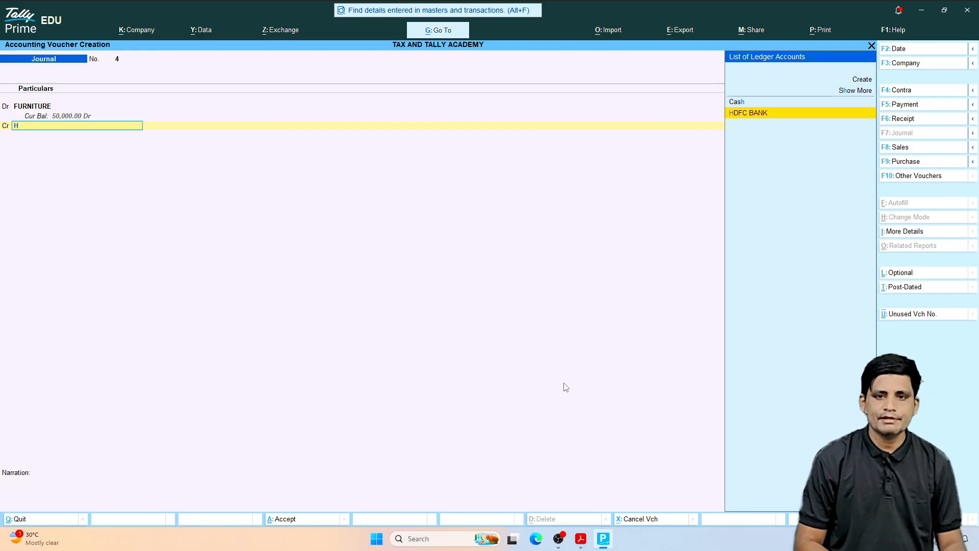
key("Return")
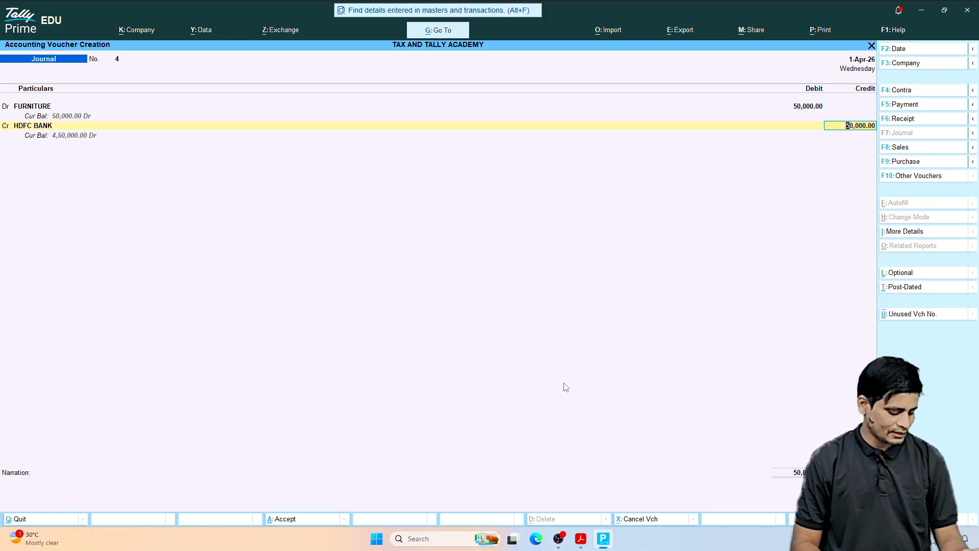
key("ctrl+a")
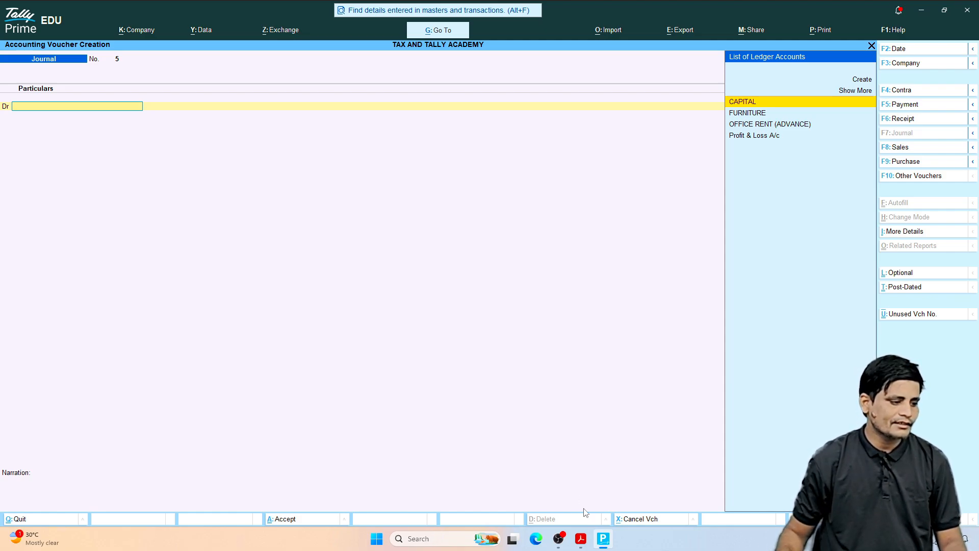
Step: Switch to the transactions PDF, read the June 10, 2026 electricity works entry, and return to Tally Prime
left_click(581, 538)
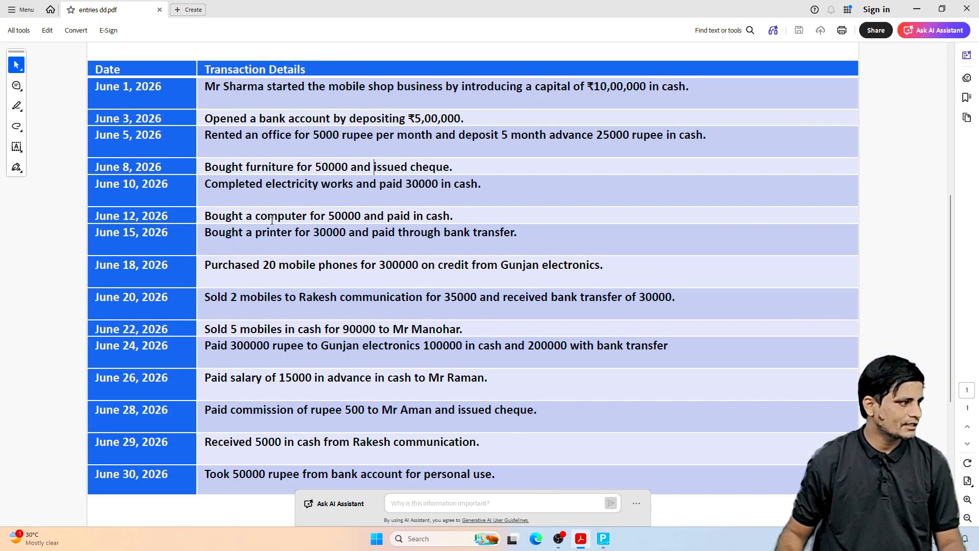
left_click_drag(204, 184, 414, 189)
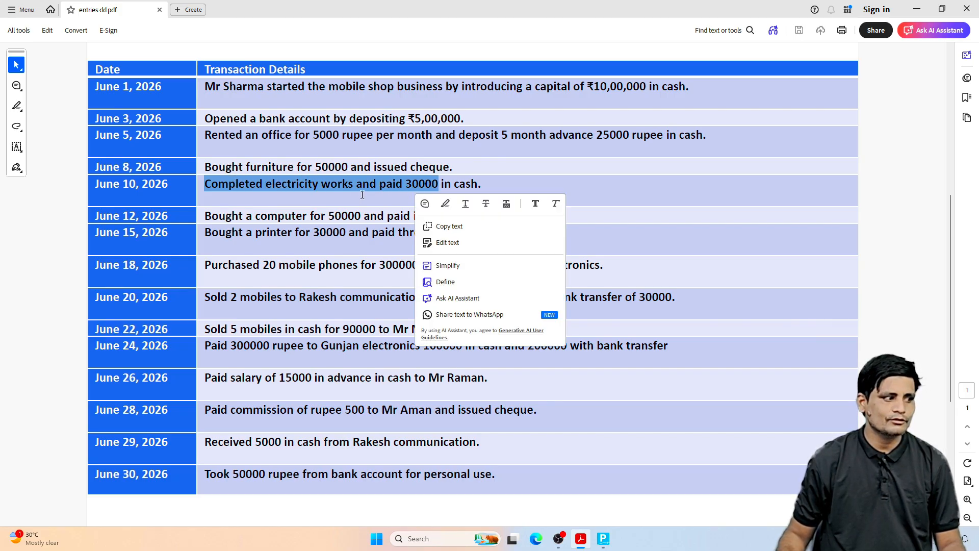
left_click(350, 195)
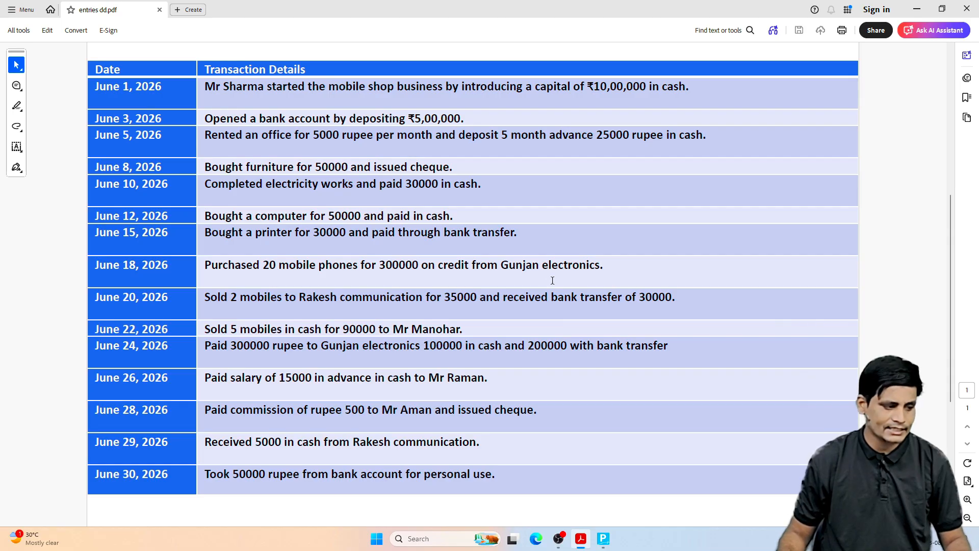
left_click(603, 538)
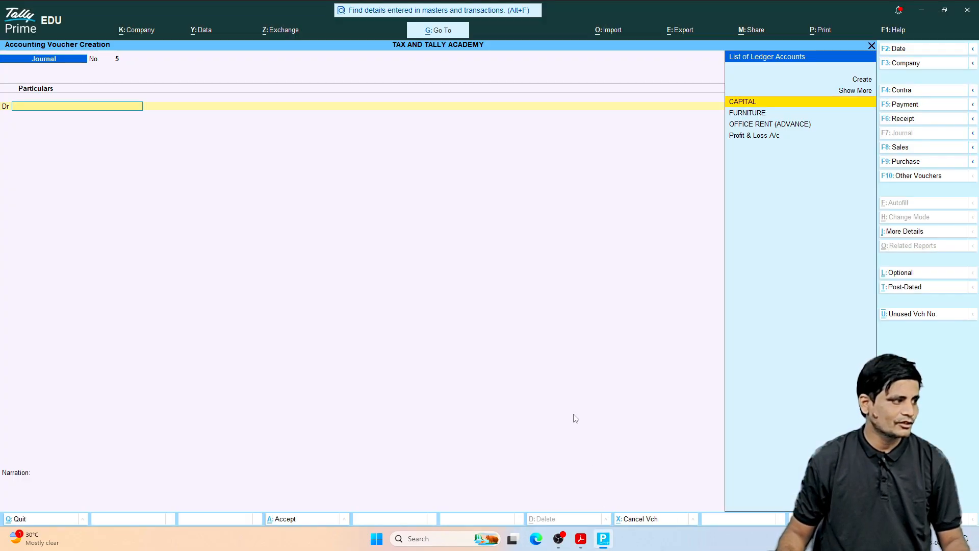
Step: Create a ledger named ELECTRICITY under Current Assets from the new journal voucher's debit line and save it
key("ctrl")
key("alt+c")
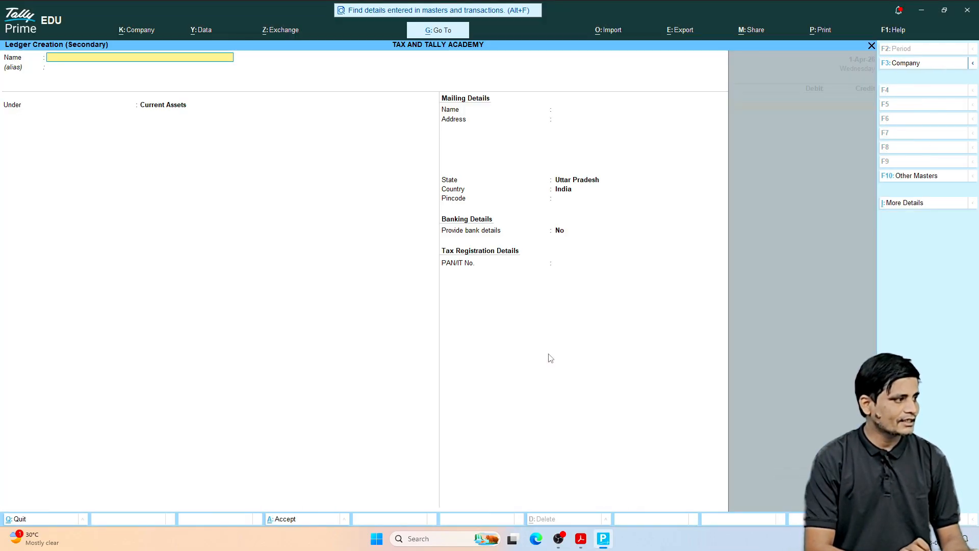
type("ELEC")
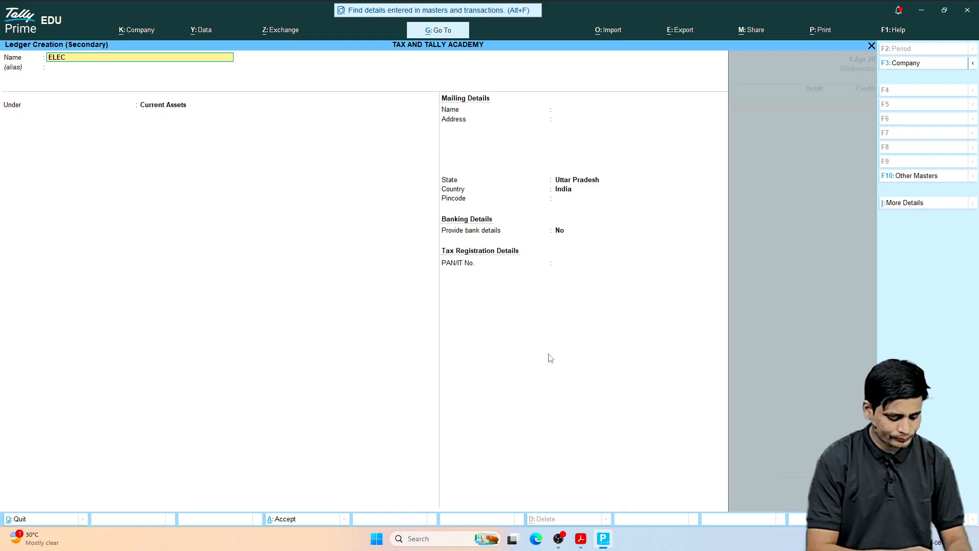
type("TRICITY")
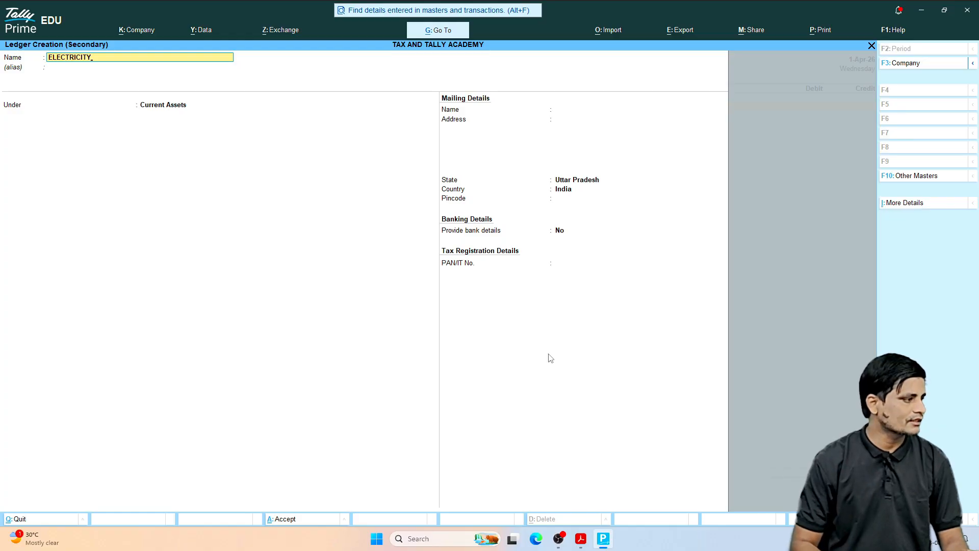
key("Return")
key("ctrl")
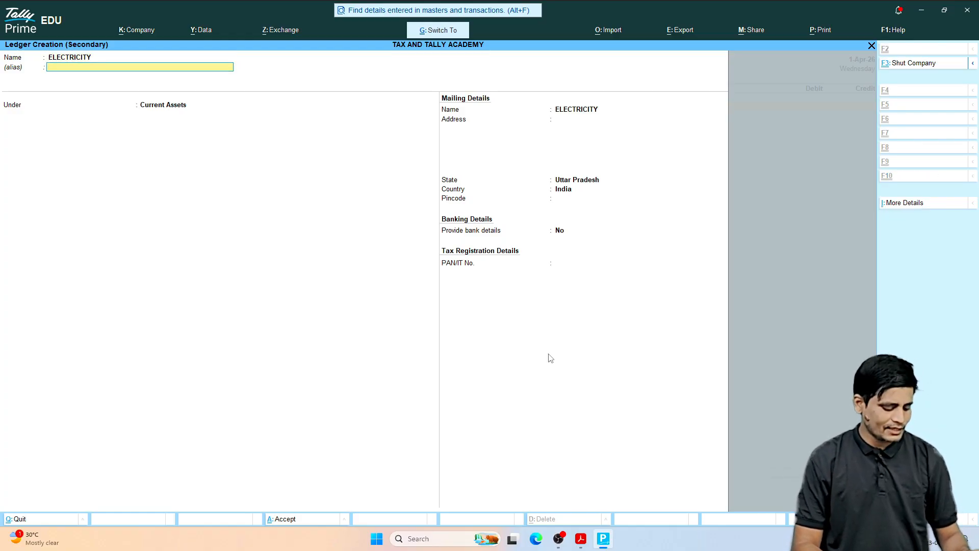
key("ctrl+a")
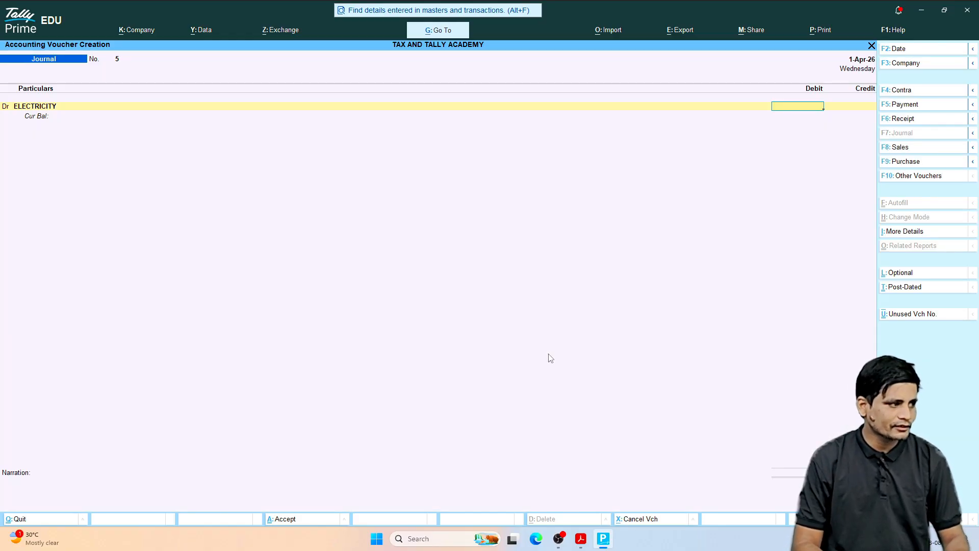
Step: Check the June 10, 2026 electricity amount in the transactions PDF, then debit ELECTRICITY with 30,000 in the Tally Prime voucher
left_click(581, 539)
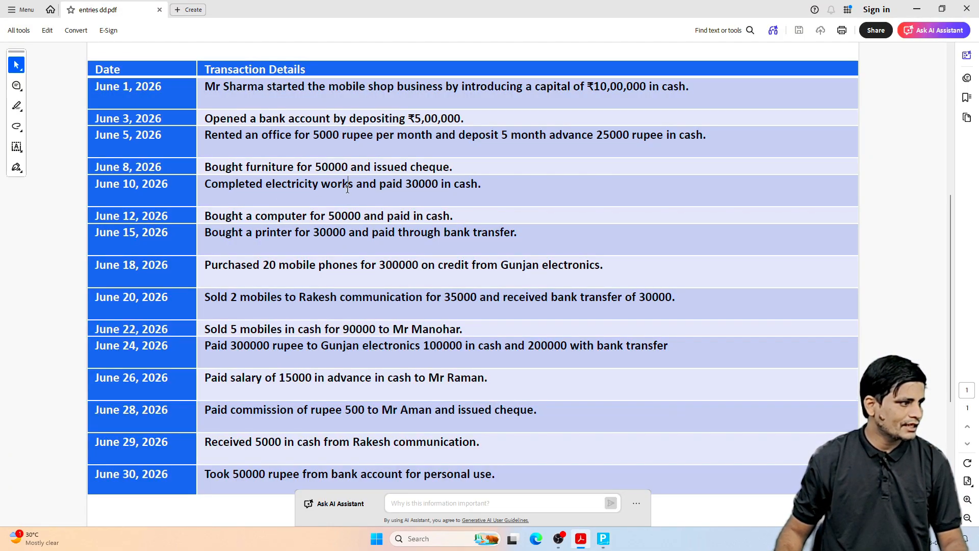
left_click_drag(406, 188, 437, 188)
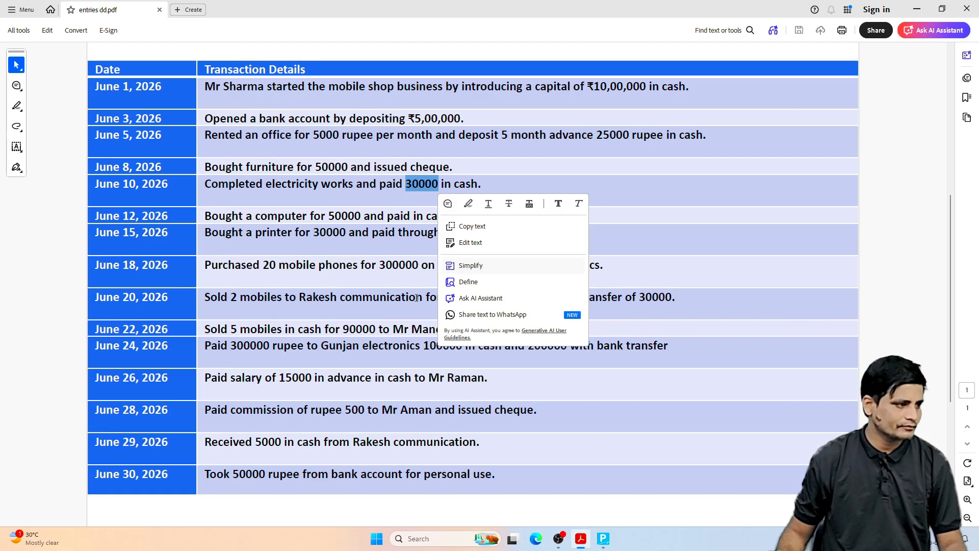
left_click(391, 358)
left_click(603, 539)
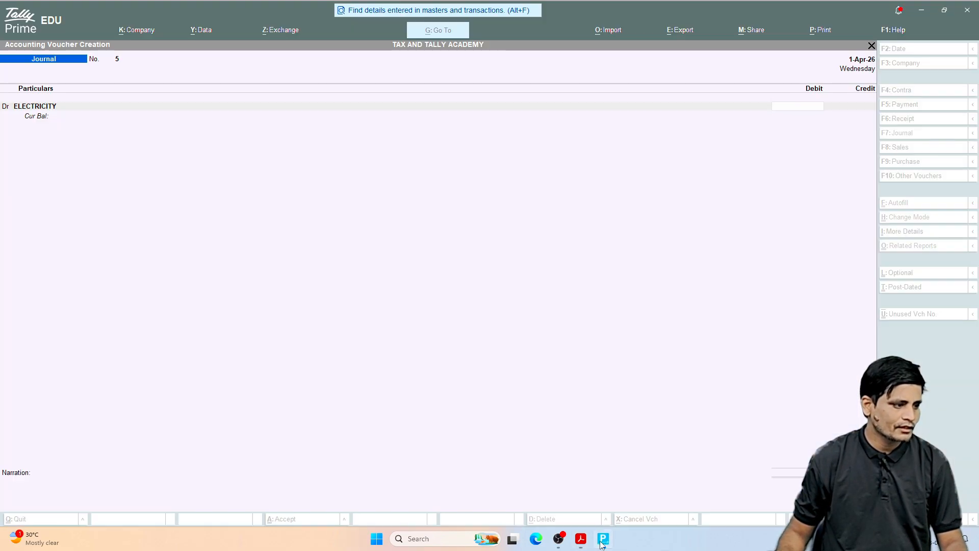
type("30,000")
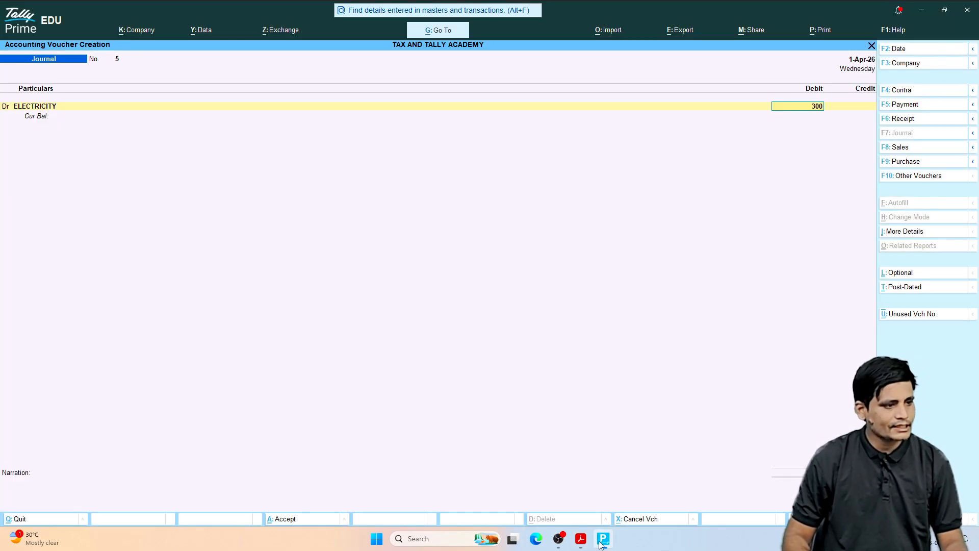
key("Return")
key("Return")
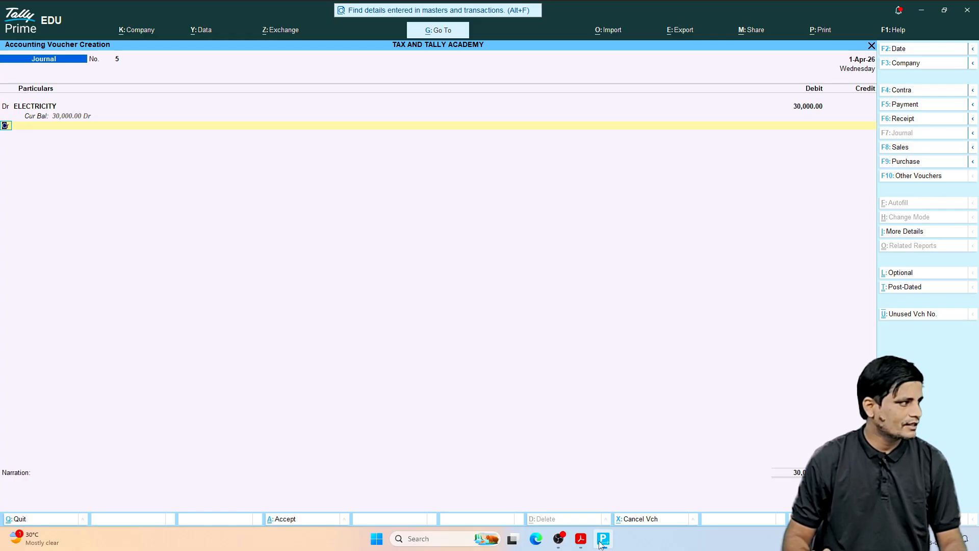
Step: Credit Cash with 30,000.00 and save the electricity journal voucher
type("CASH")
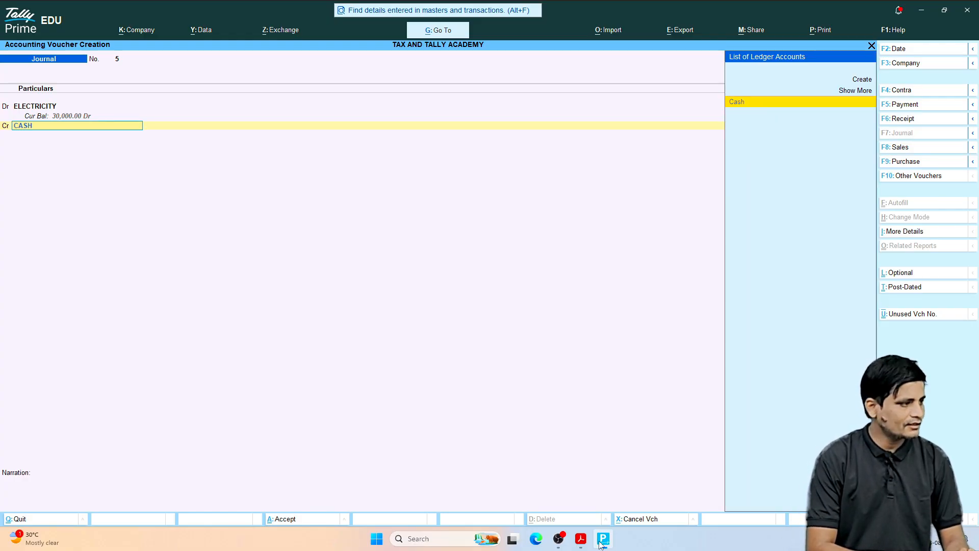
key("Return")
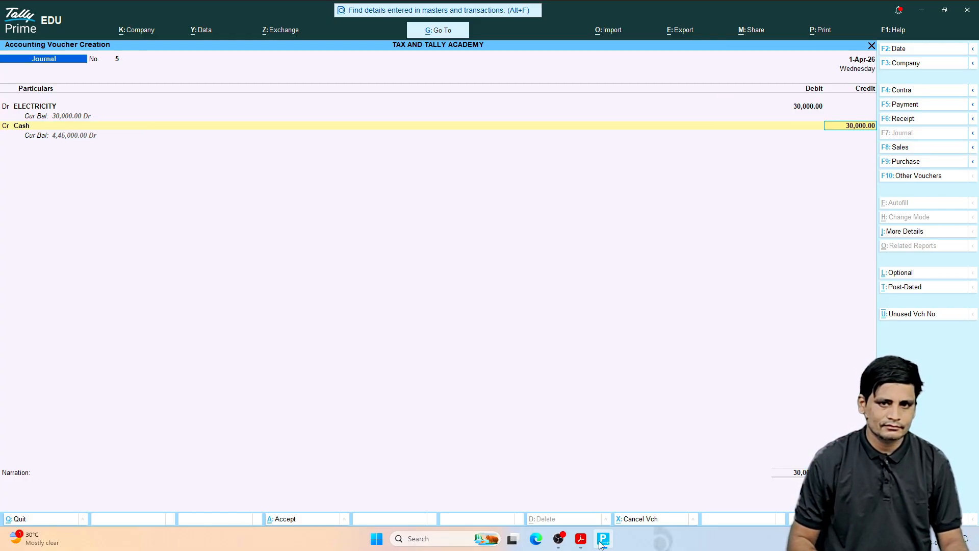
key("Return")
key("Return")
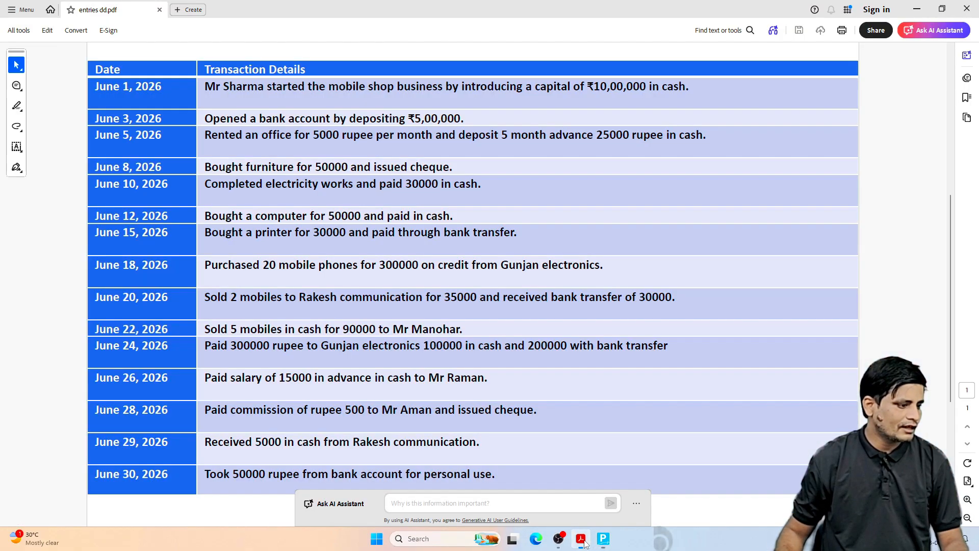
Step: Switch to the transactions PDF, read the June 12, 2026 computer purchase entry, and return to Tally Prime
left_click(582, 539)
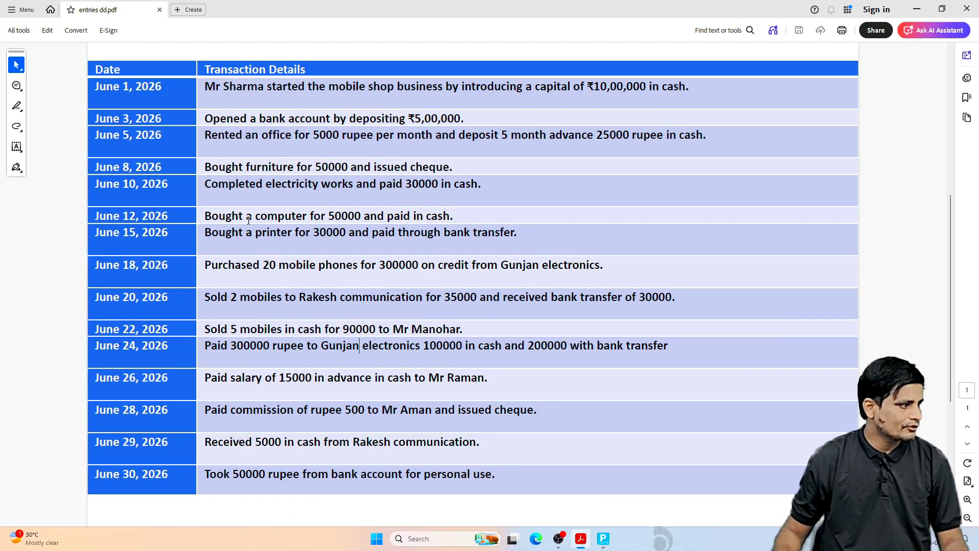
left_click_drag(206, 216, 363, 215)
left_click(325, 215)
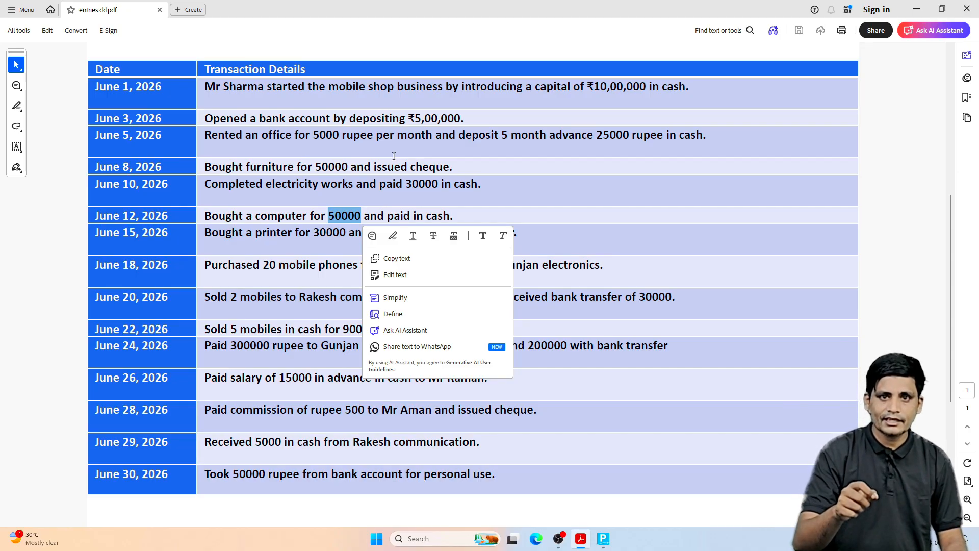
left_click(330, 226)
left_click(603, 538)
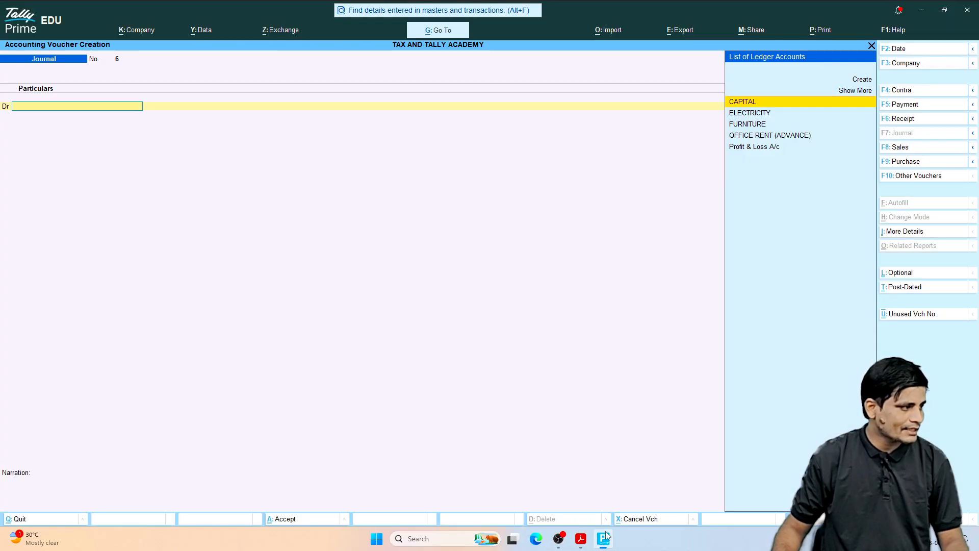
Step: Create a ledger named COMPUTER under Current Assets from the new journal voucher's debit line and save it
key("ctrl")
key("alt+c")
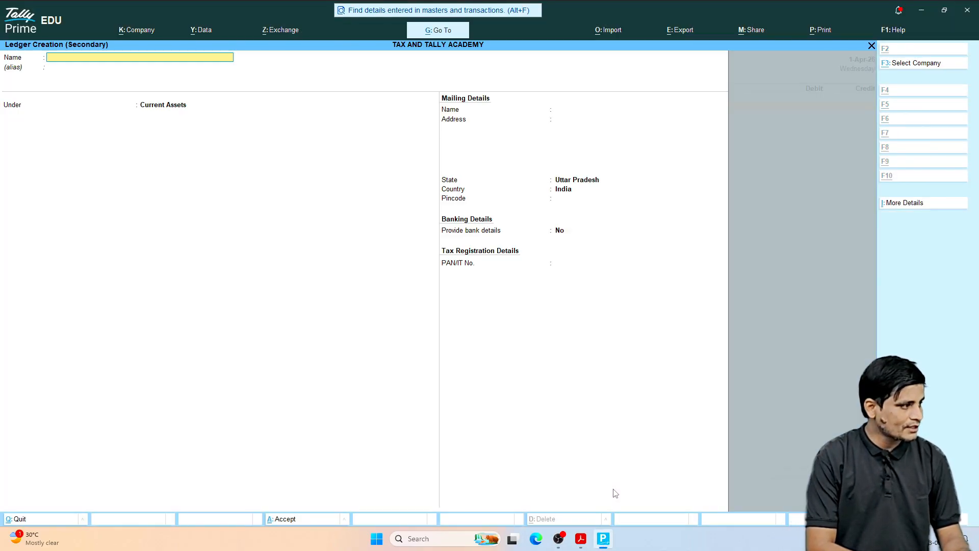
type("COM")
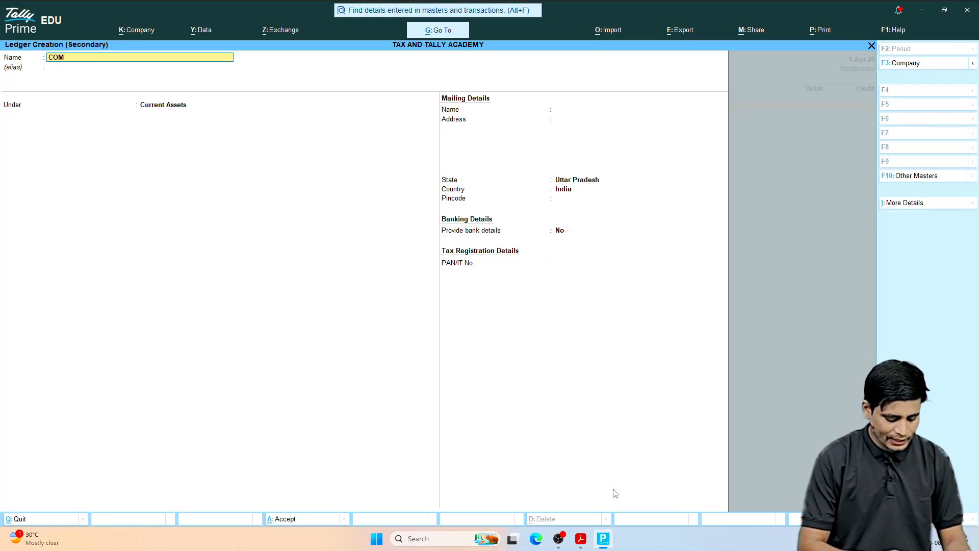
type("PUTER")
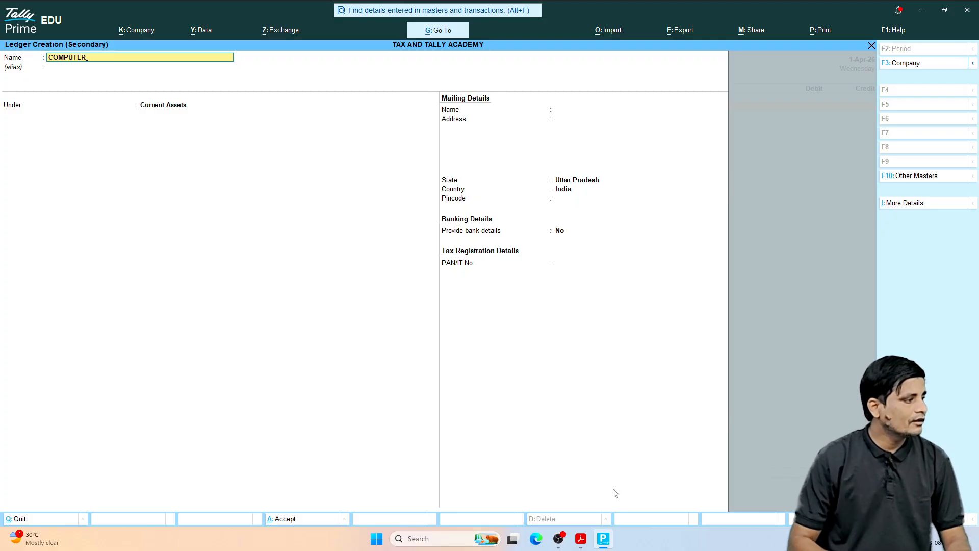
key("Return")
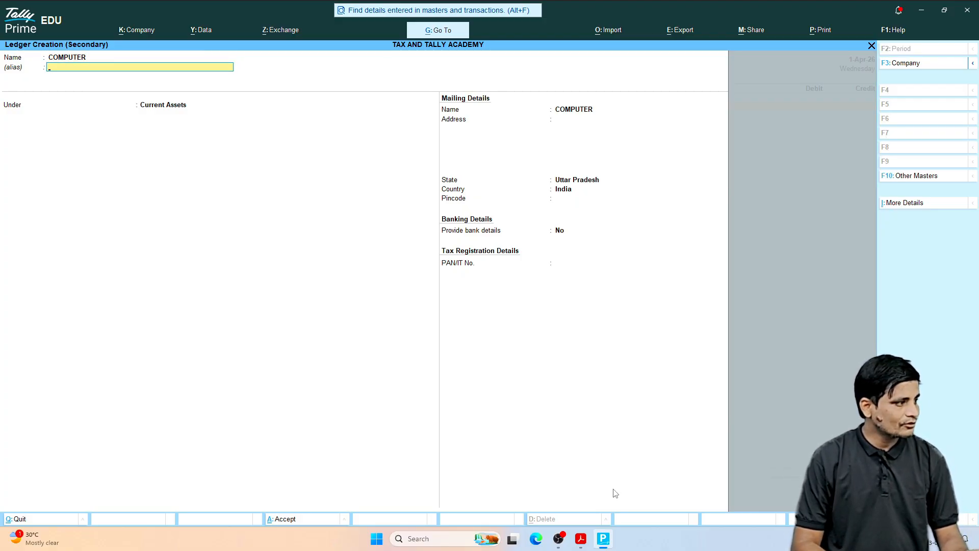
key("Return")
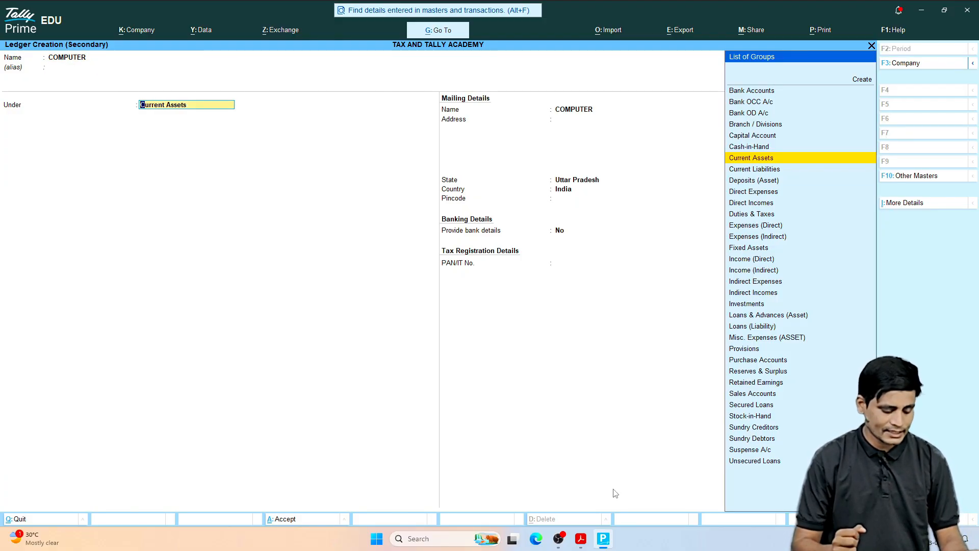
key("ctrl+a")
Step: Debit the COMPUTER ledger with 50000 and move on to the voucher's credit line
type("5")
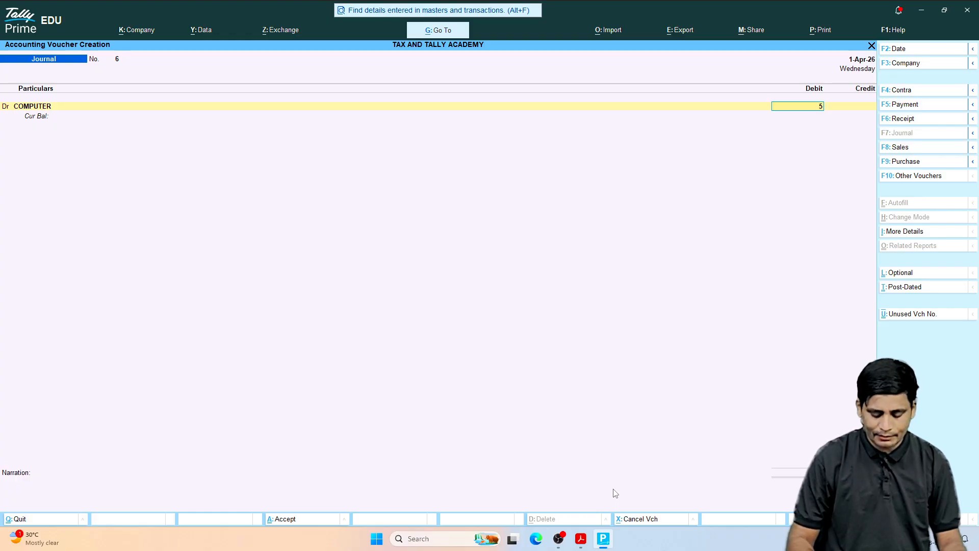
type("0000")
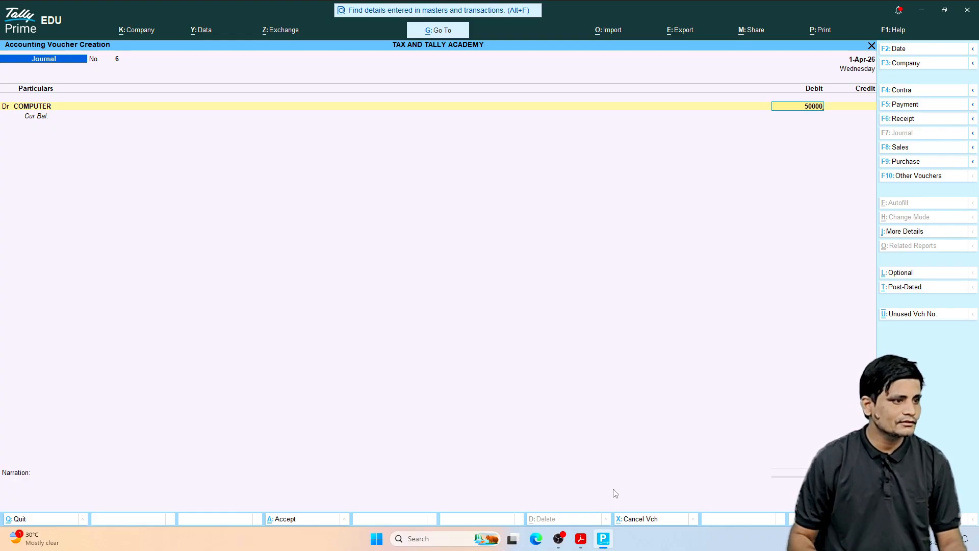
key("Return")
key("Return")
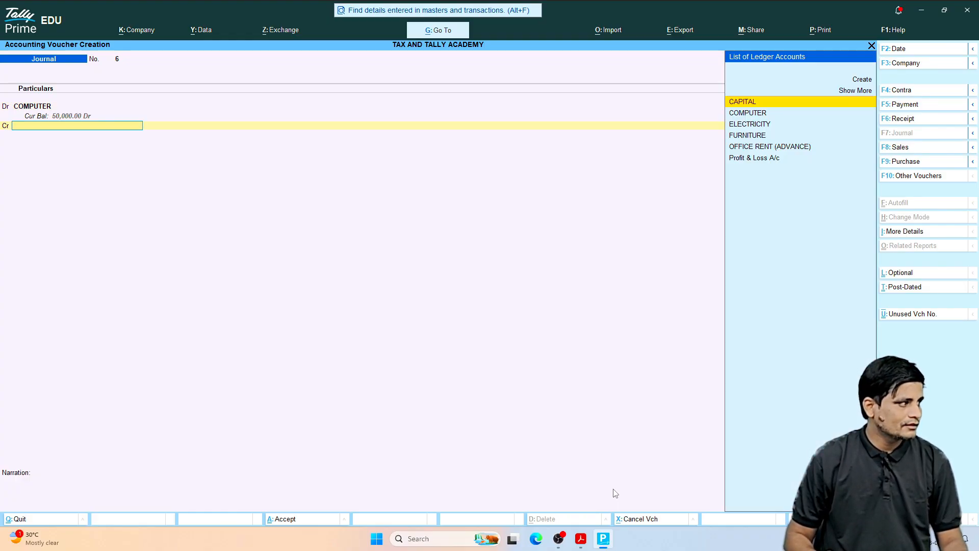
Step: Recheck the June 12, 2026 entry in the transactions PDF, then credit Cash with 50,000.00 in Tally Prime and save the computer voucher
left_click(581, 538)
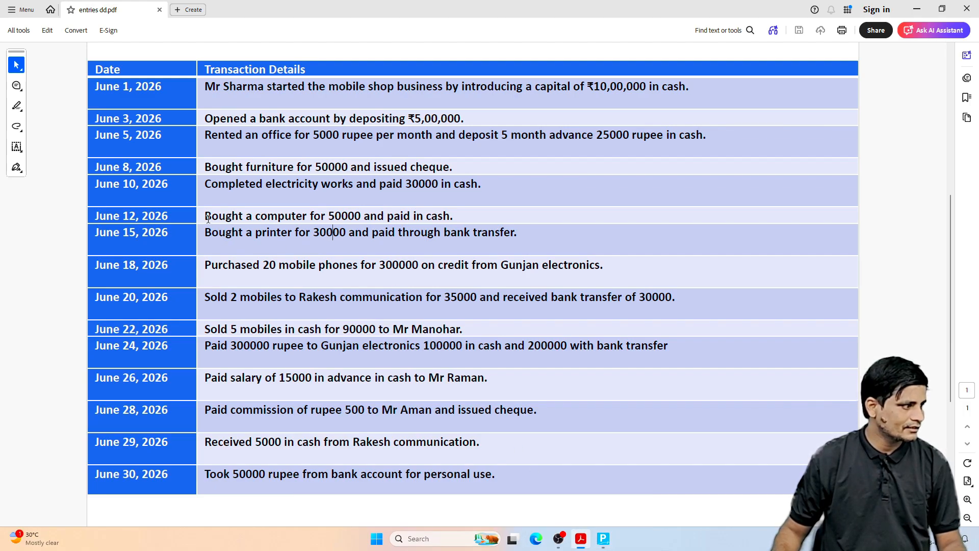
left_click_drag(205, 215, 360, 215)
right_click(343, 213)
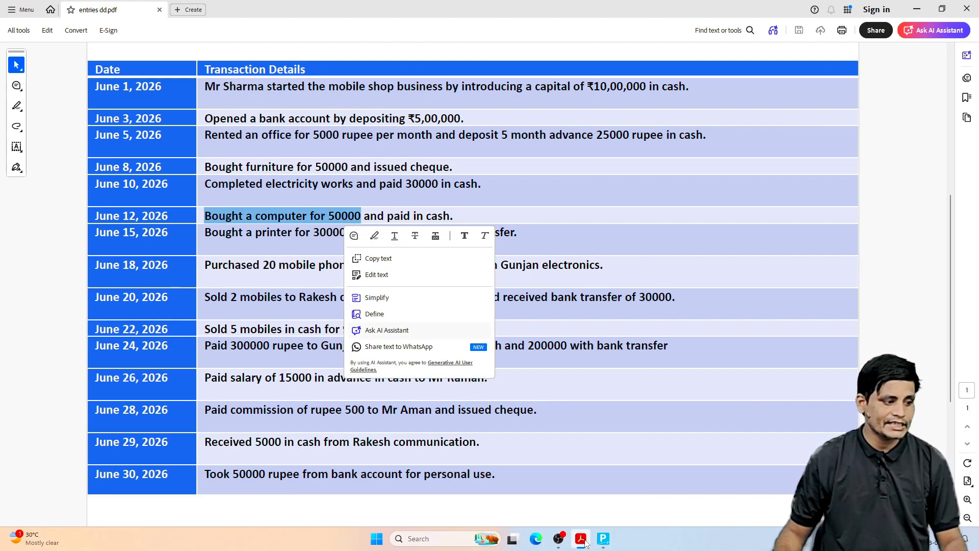
left_click(604, 539)
type("CASH")
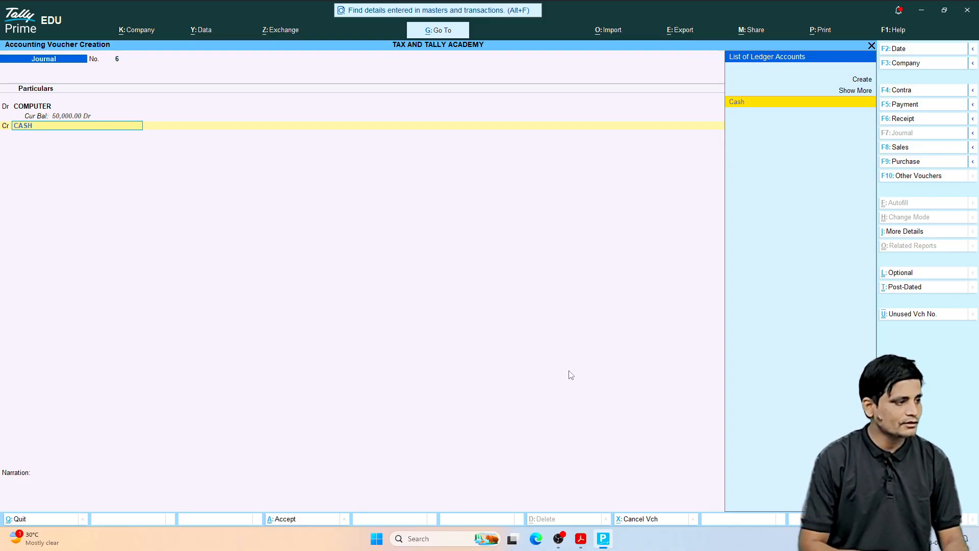
key("Return")
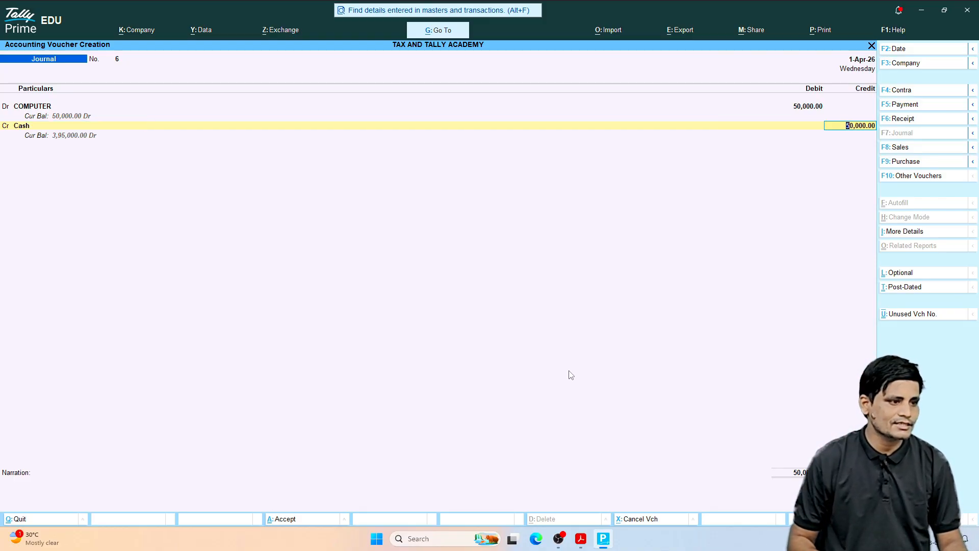
key("Return")
key("Return")
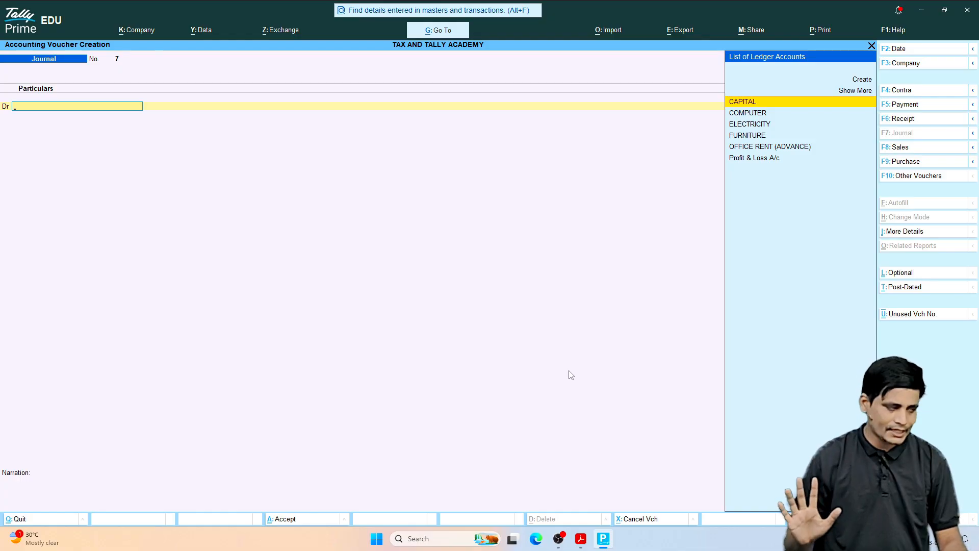
Step: Switch to the transactions PDF and examine the June 15, 2026 printer purchase entry for its item, amount and payment mode
left_click(581, 538)
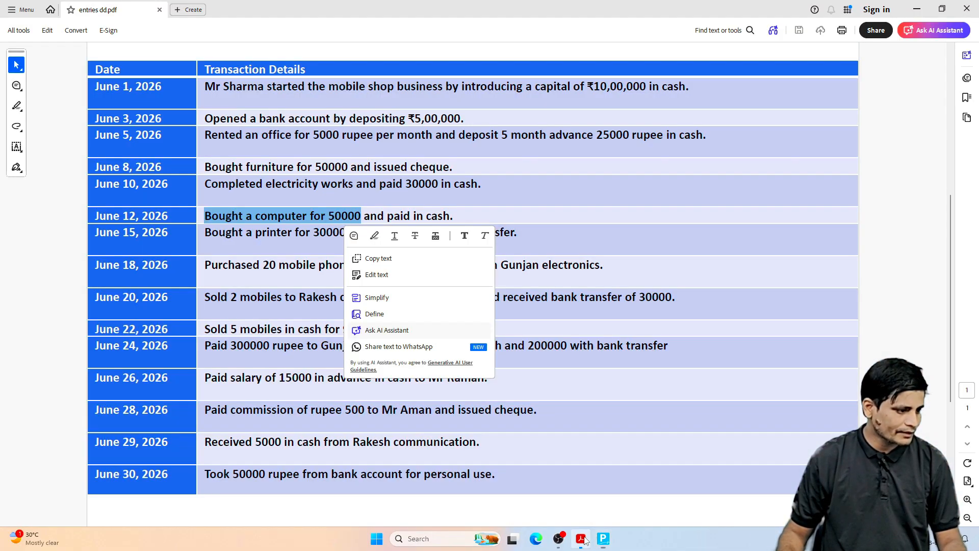
left_click(228, 249)
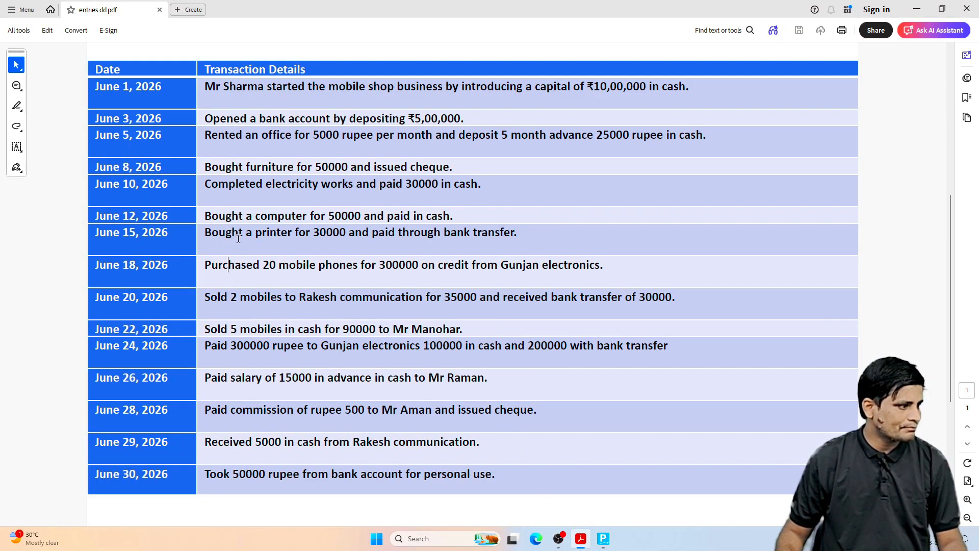
left_click_drag(312, 233, 344, 234)
right_click(343, 234)
left_click(327, 234)
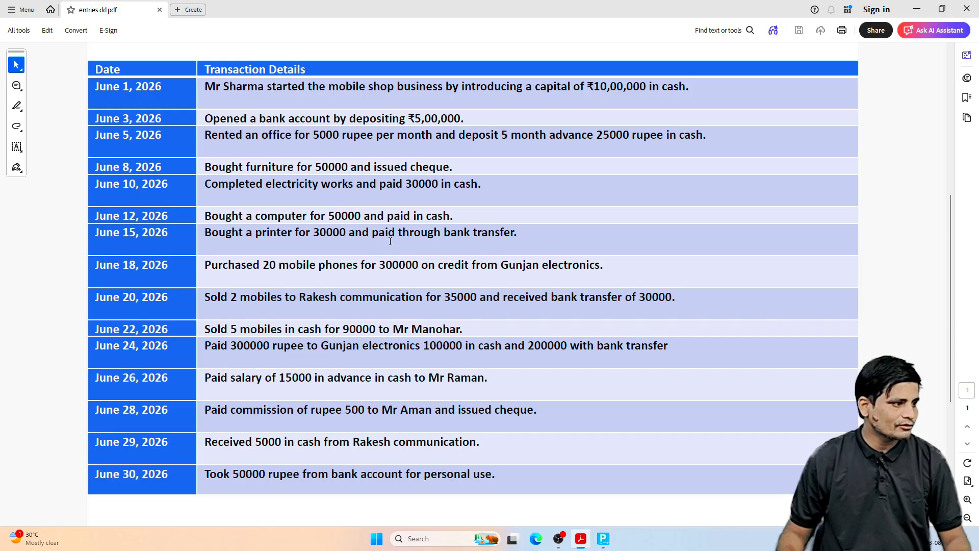
left_click_drag(443, 234, 516, 233)
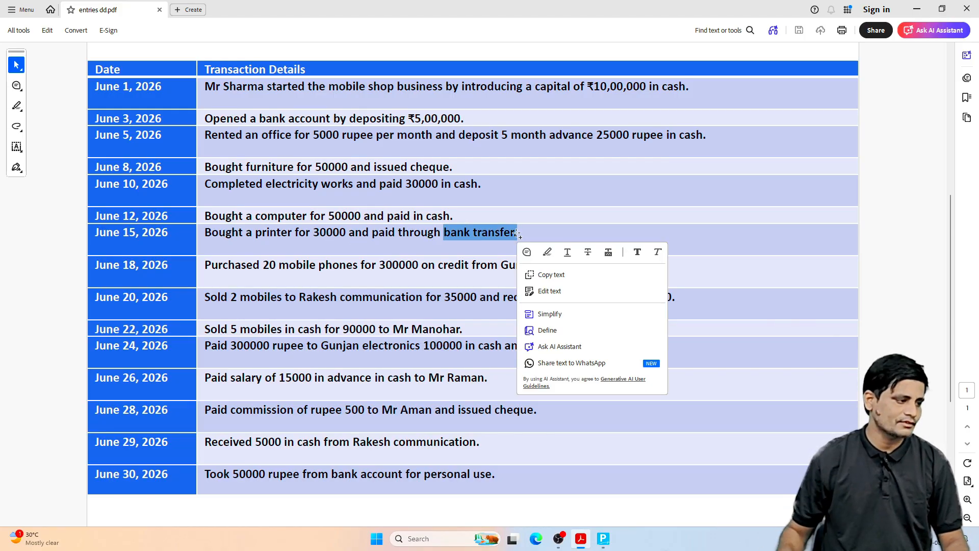
left_click(516, 235)
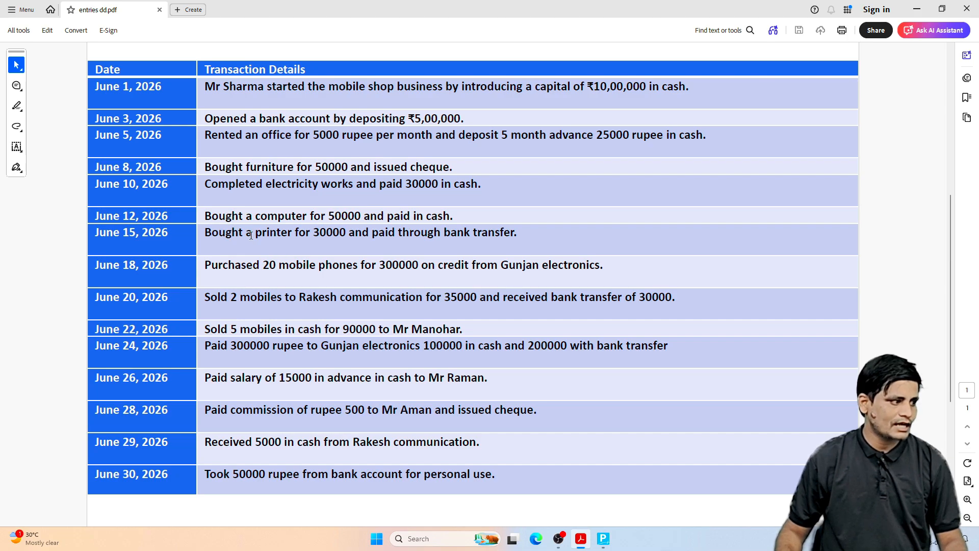
left_click_drag(251, 234, 295, 235)
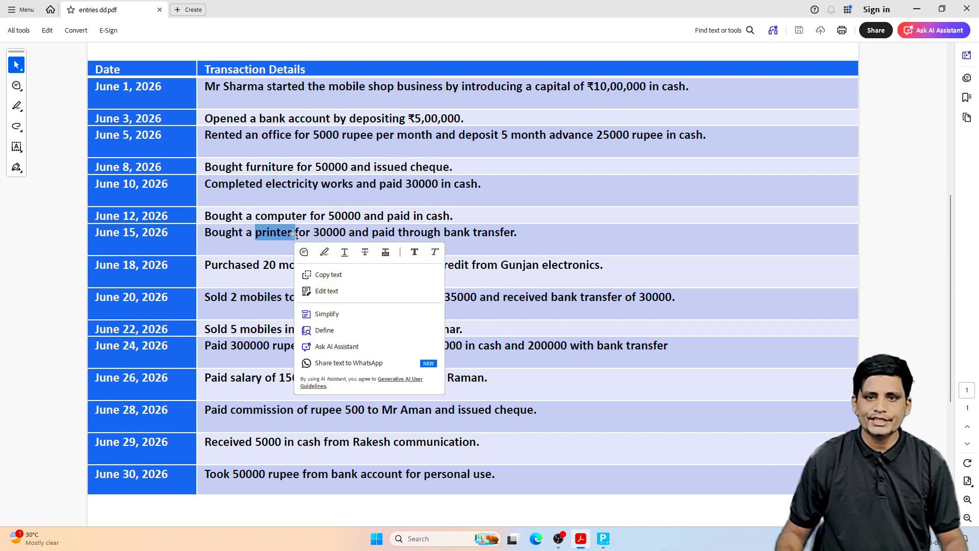
Step: Switch to Tally Prime, create a ledger named PRINTER under Current Assets from the journal voucher's debit line and save it
left_click(603, 538)
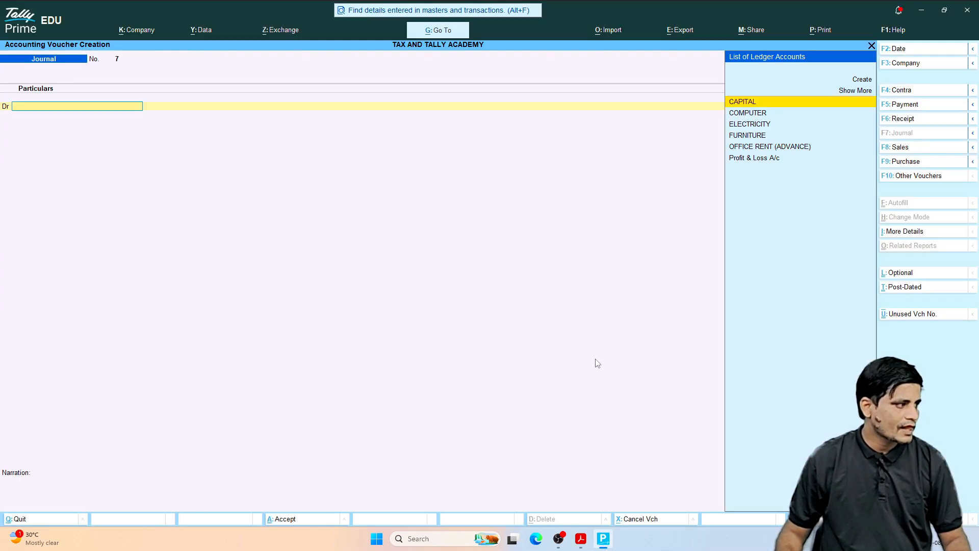
key("alt+c")
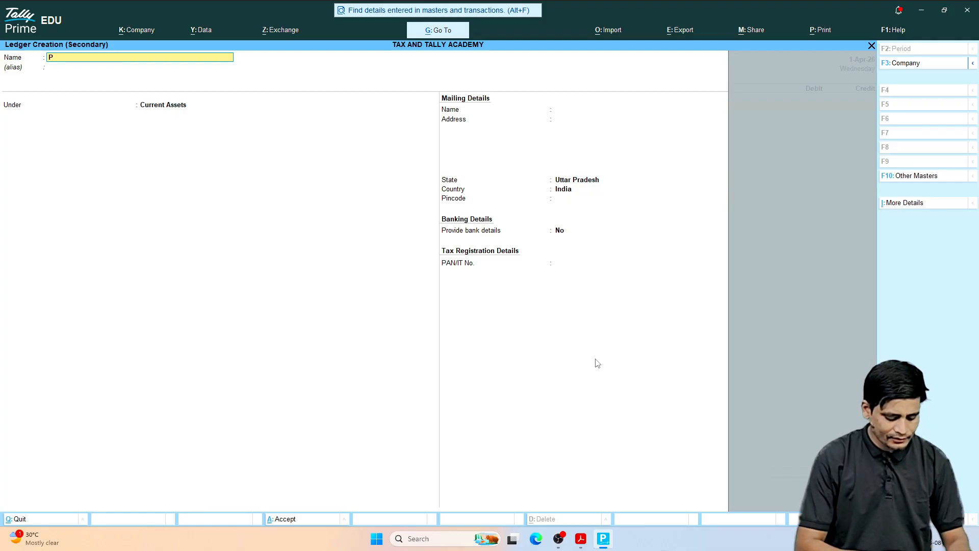
type("PRINTER")
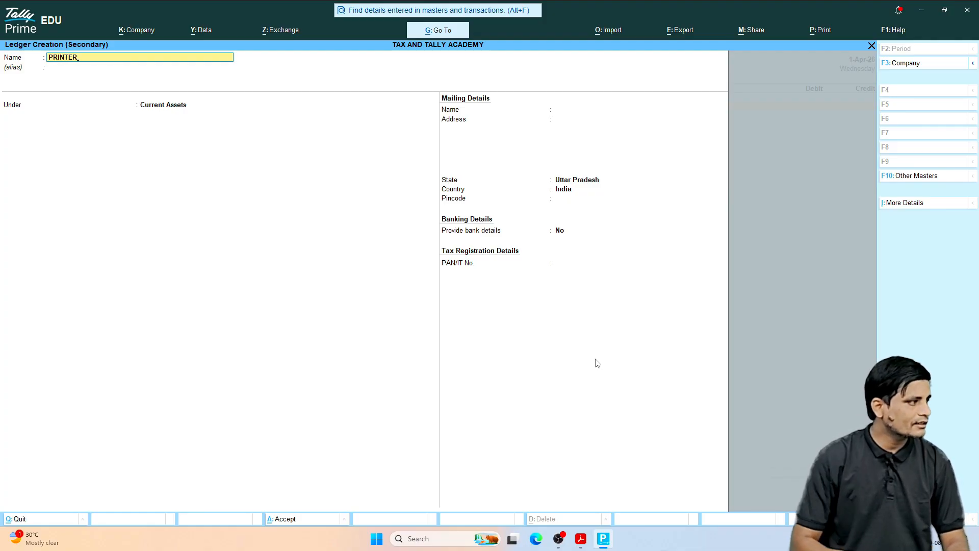
key("Return")
key("ctrl+a")
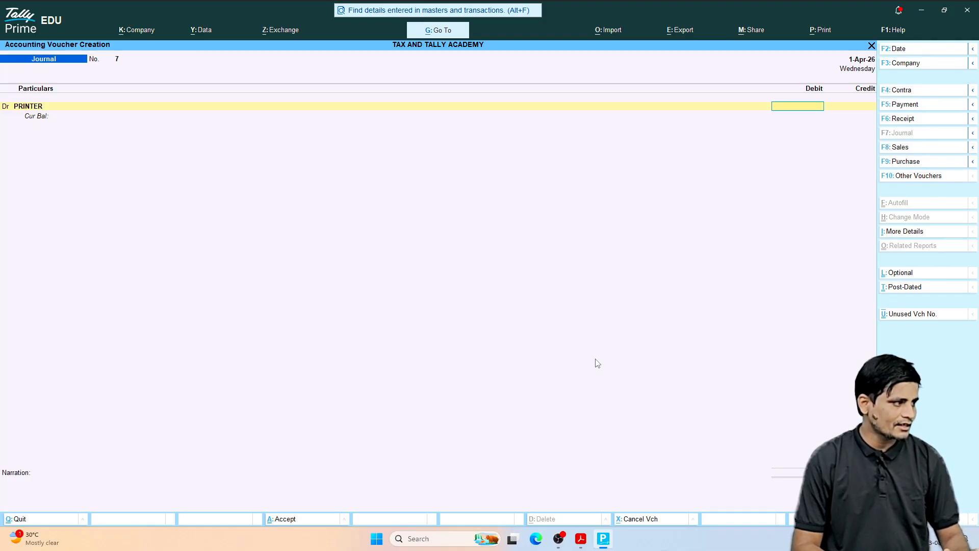
Step: Debit the PRINTER ledger with 30000, credit HDFC BANK and save the journal voucher
type("00")
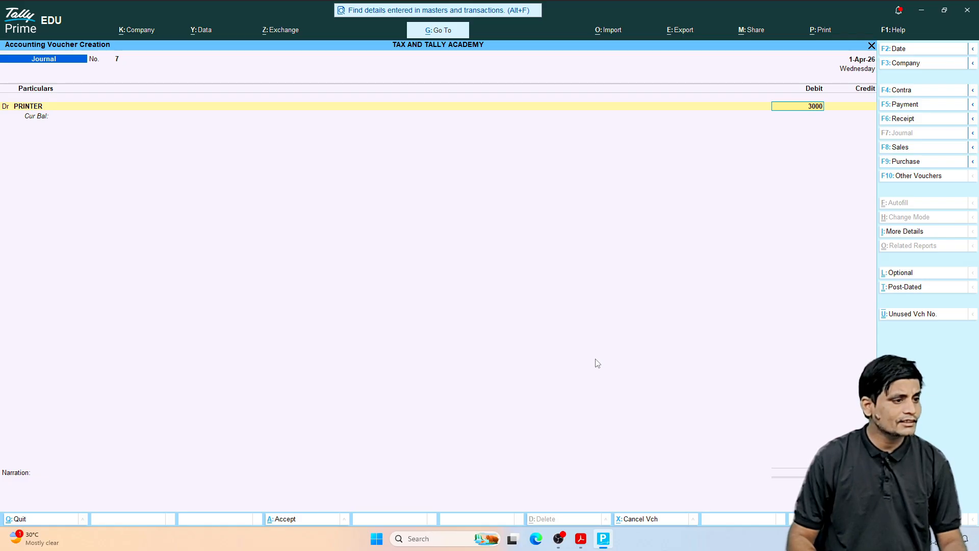
type("0")
key("Return")
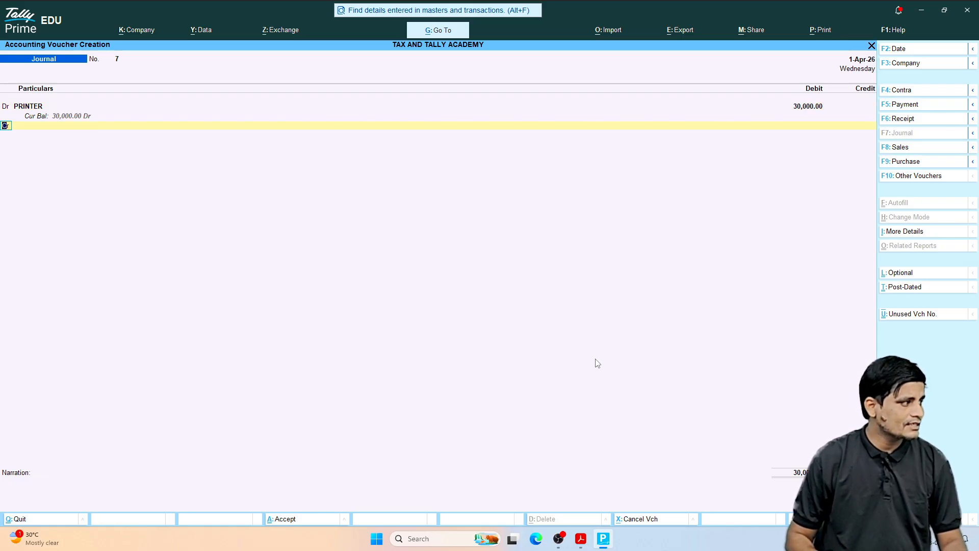
key("Return")
type("BAN")
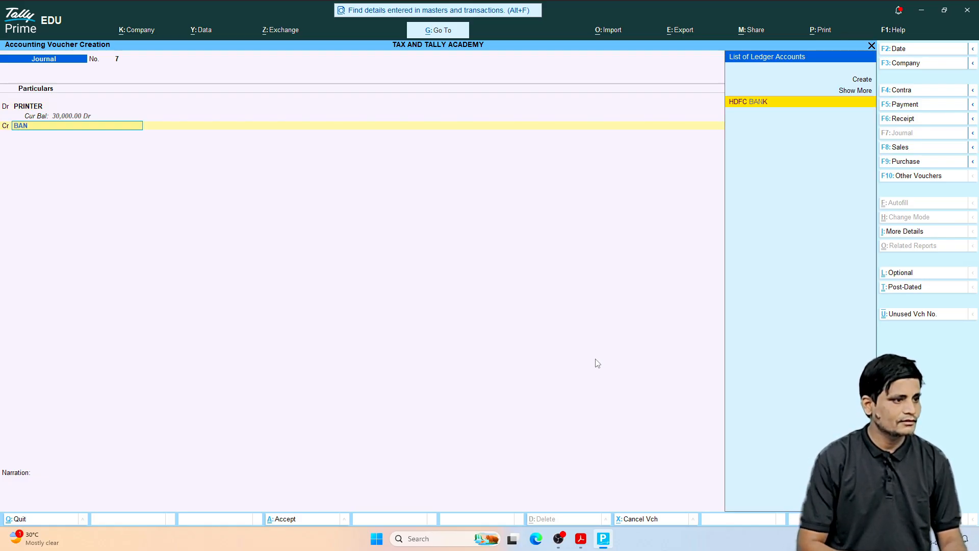
key("Return")
key("Return")
key("Return")
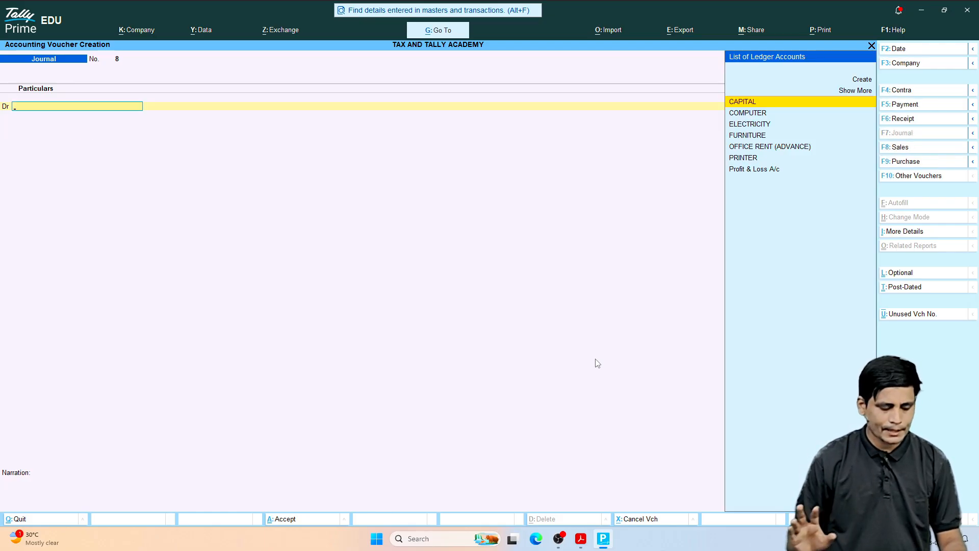
Step: Switch to the transactions PDF and examine the June 18, 2026 mobile phone purchase entry for its supplier, quantity, amount and credit terms
left_click(581, 540)
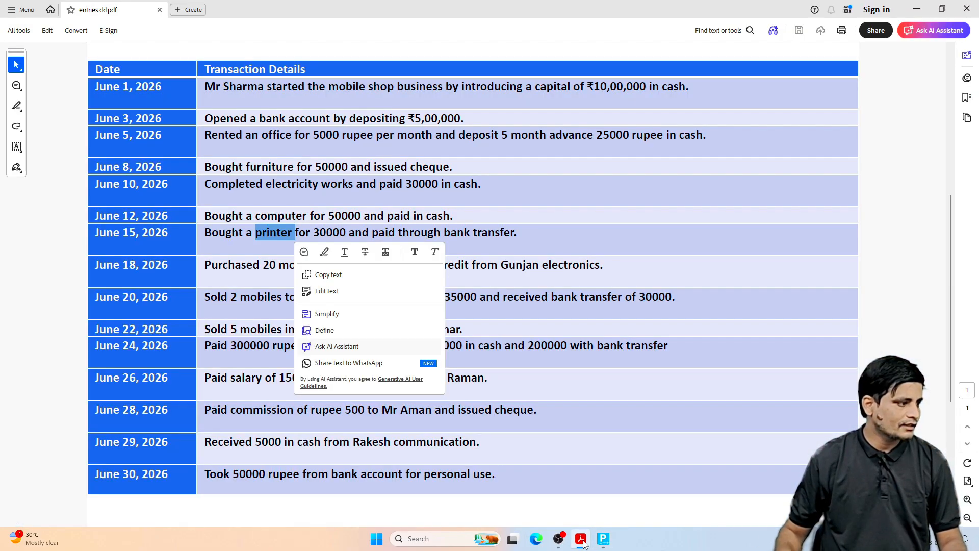
left_click(226, 311)
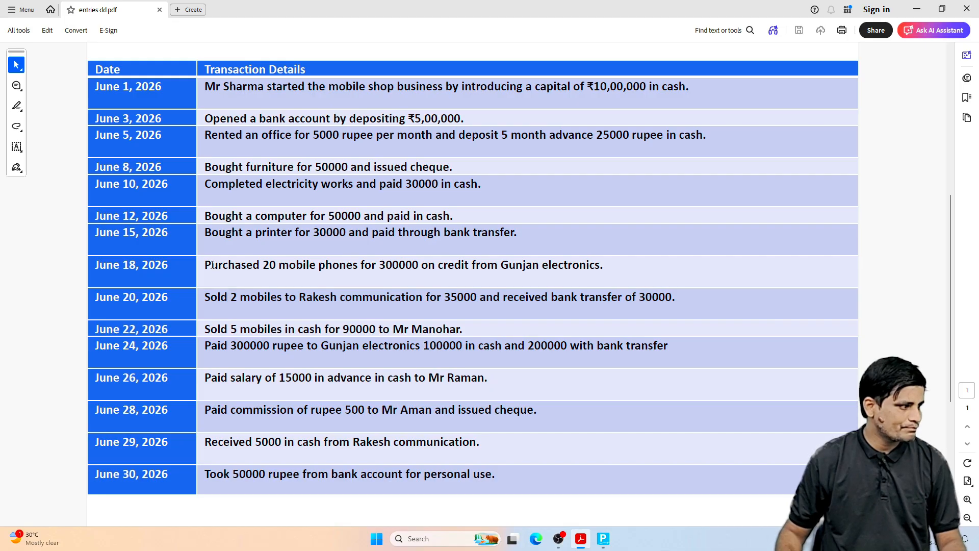
left_click_drag(212, 265, 600, 265)
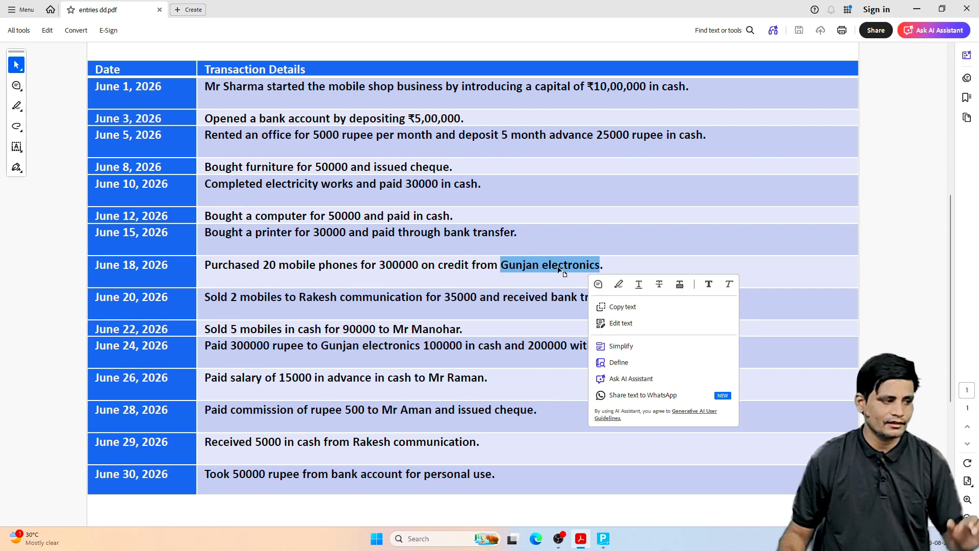
left_click(523, 272)
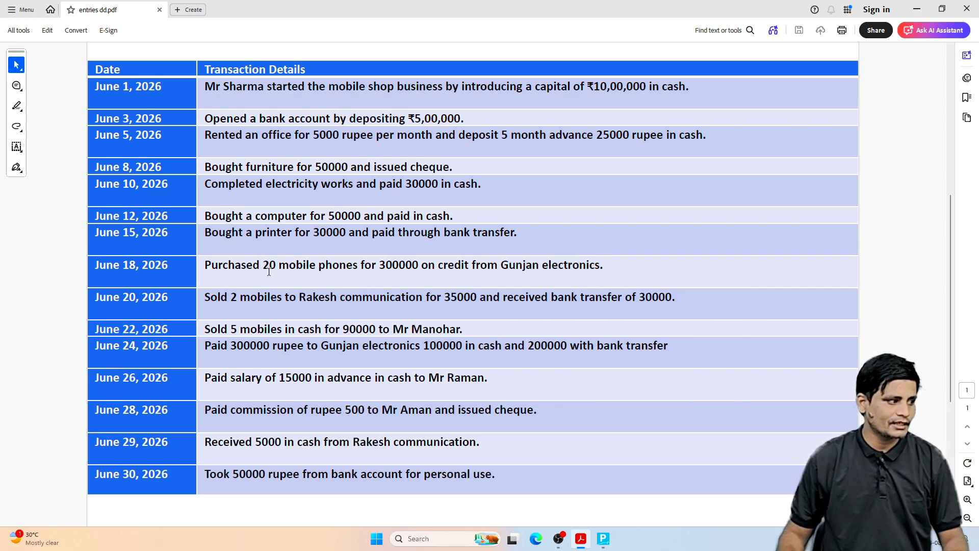
left_click_drag(268, 270, 276, 269)
left_click(342, 260)
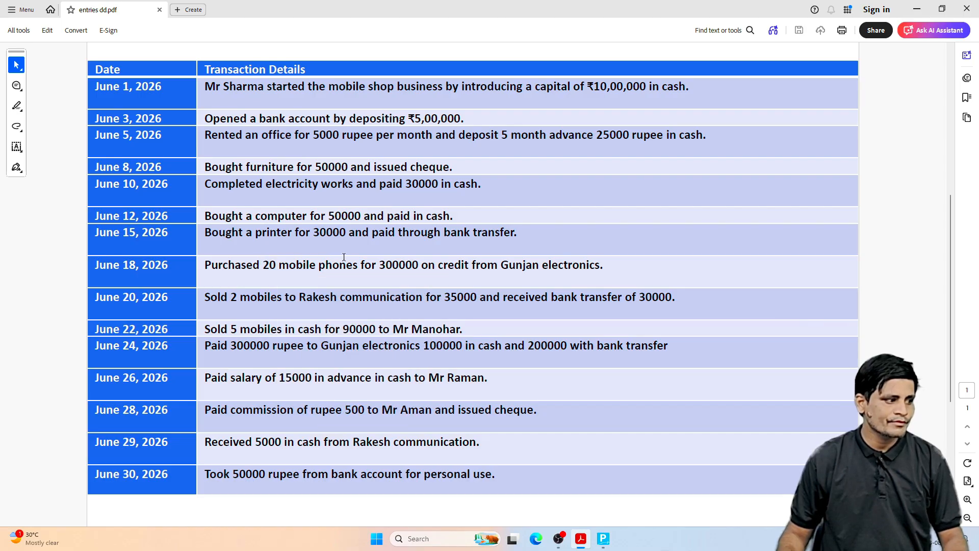
left_click_drag(379, 269, 417, 269)
left_click(483, 194)
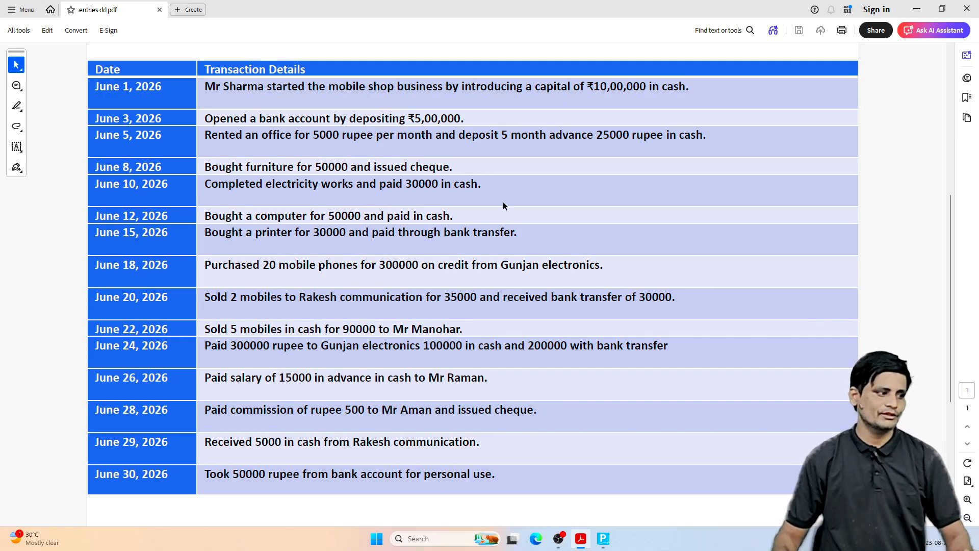
left_click_drag(603, 265, 256, 268)
left_click(288, 174)
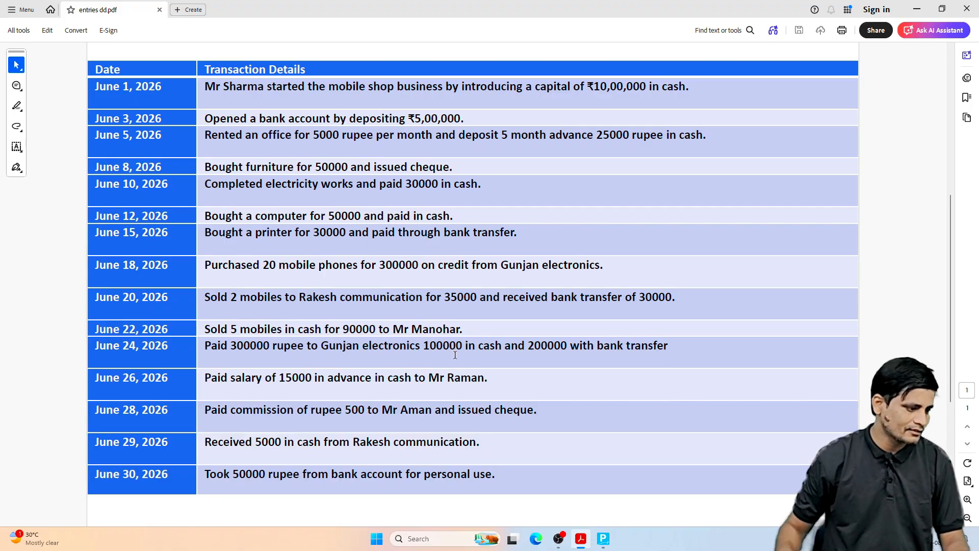
Step: Switch to Tally Prime, create a ledger named PURCHASE under Purchase Accounts with ledger type Not Applicable from the debit line and save it
left_click(603, 538)
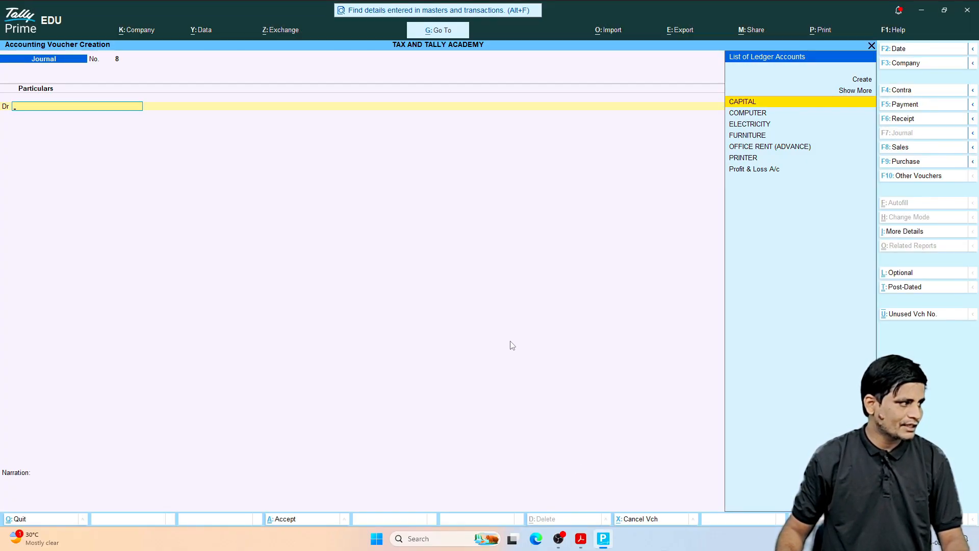
key("alt+c")
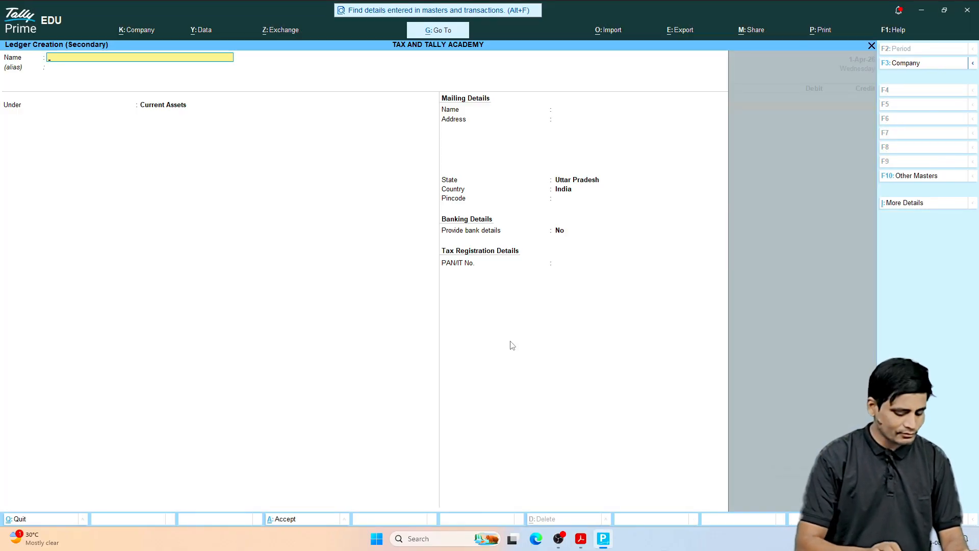
type("PURCHASE")
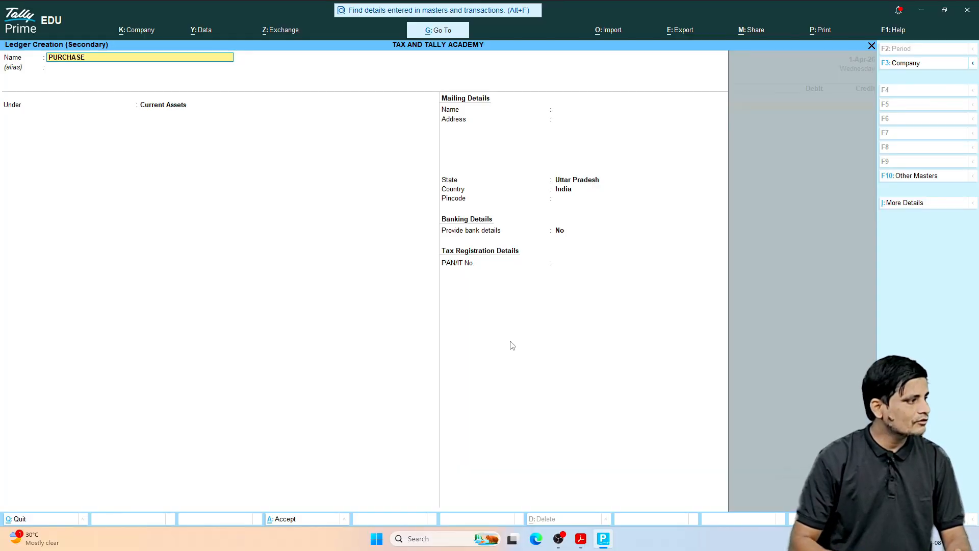
key("Return")
key("Return")
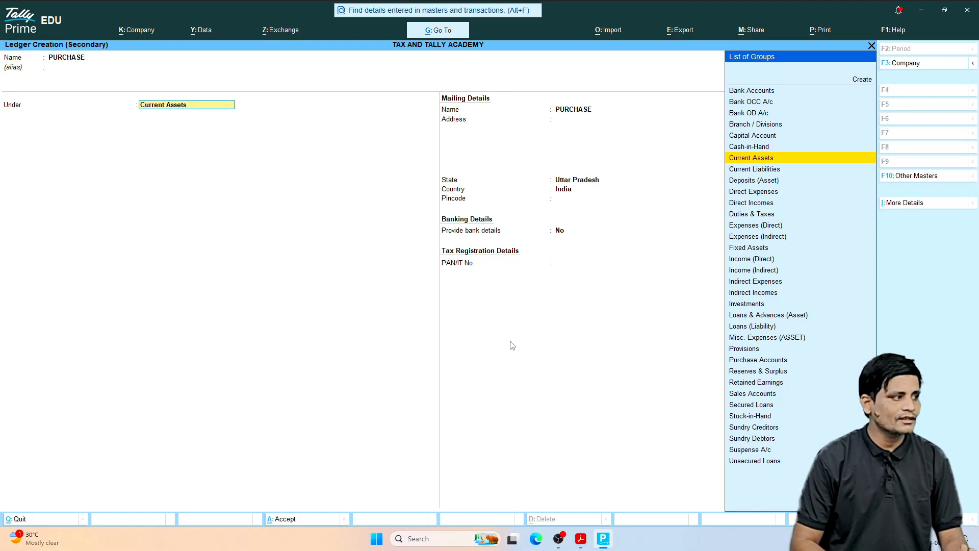
type("PUR")
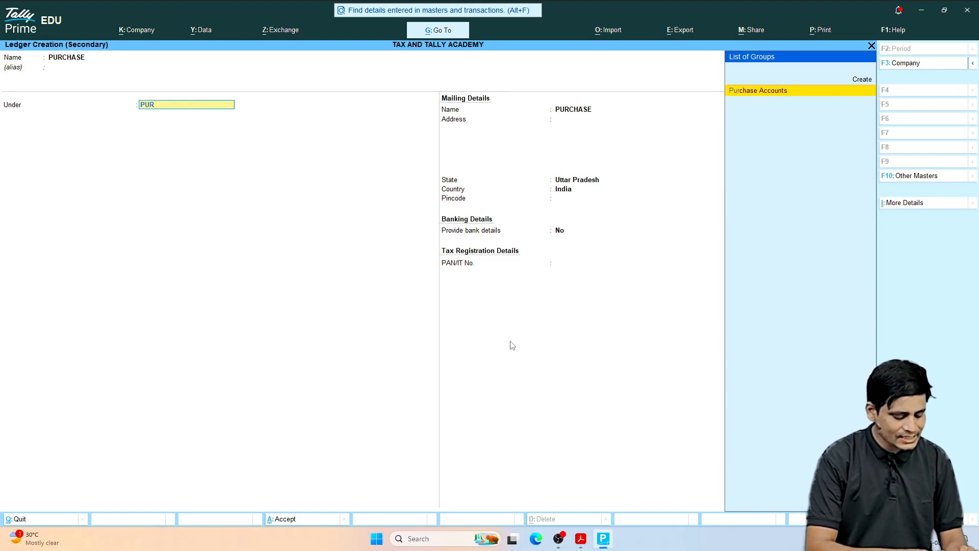
key("Return")
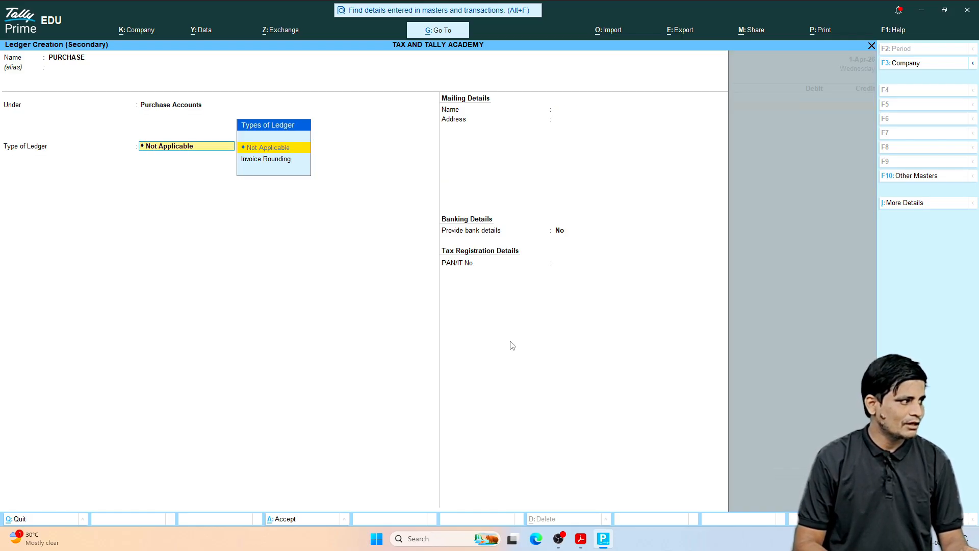
key("Return")
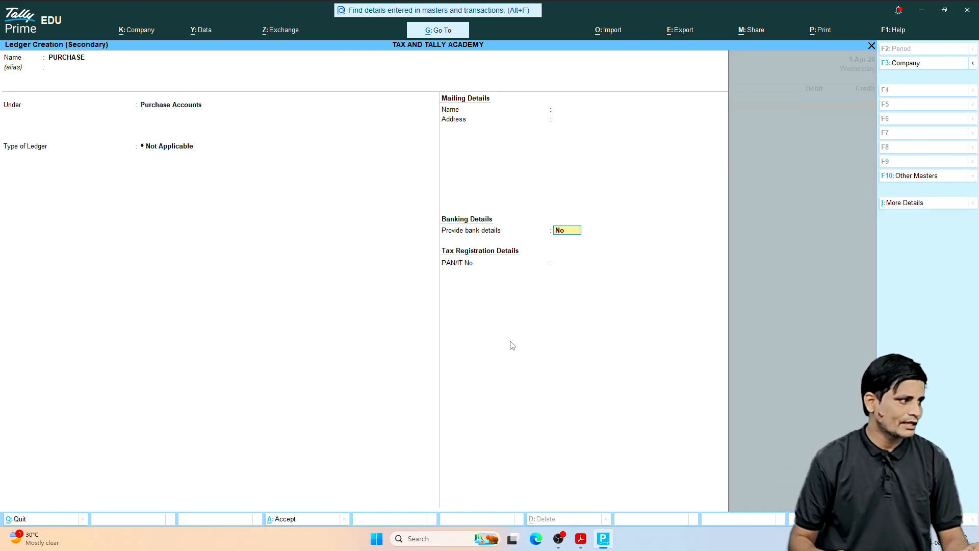
key("ctrl")
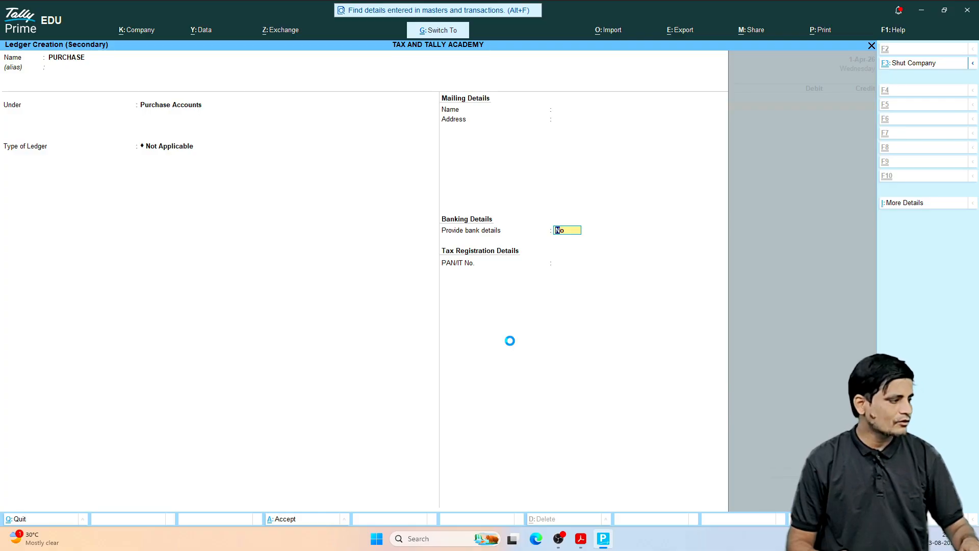
key("ctrl+a")
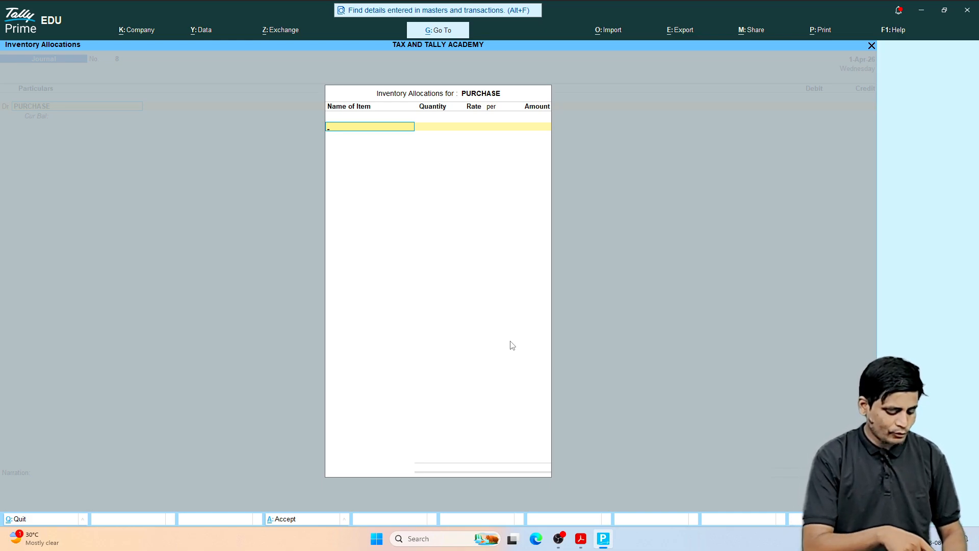
Step: Start a new stock item named MOBILE under the Primary group from the purchase inventory allocation
key("alt+c")
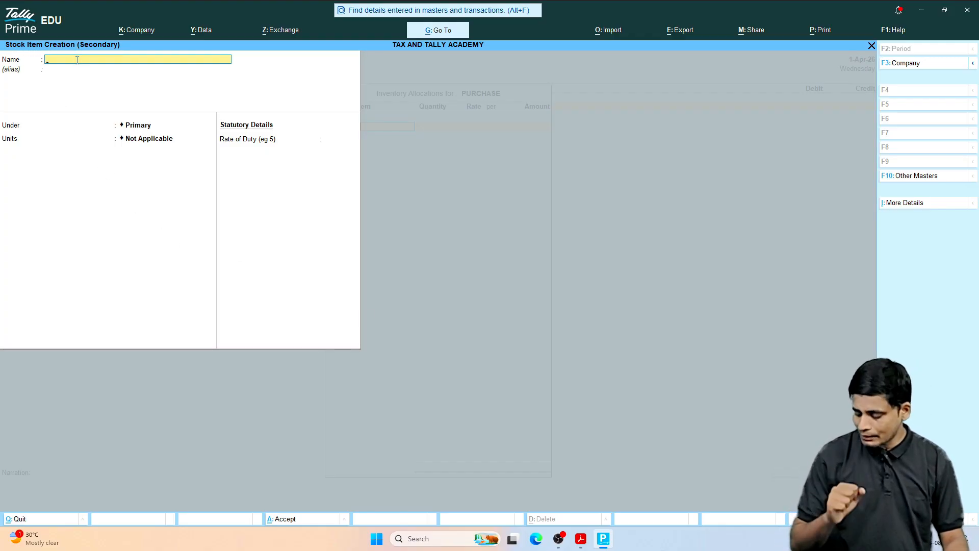
type("MOBILE")
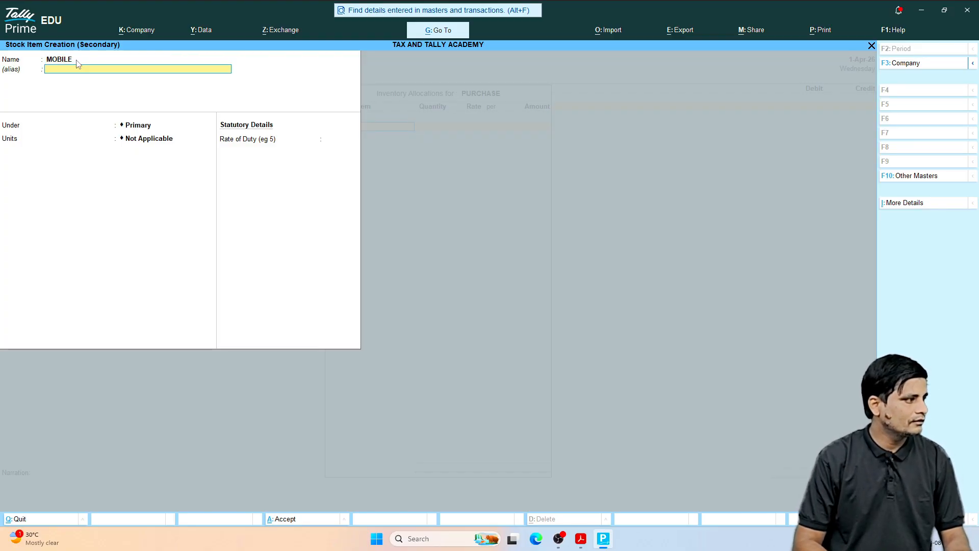
key("Return")
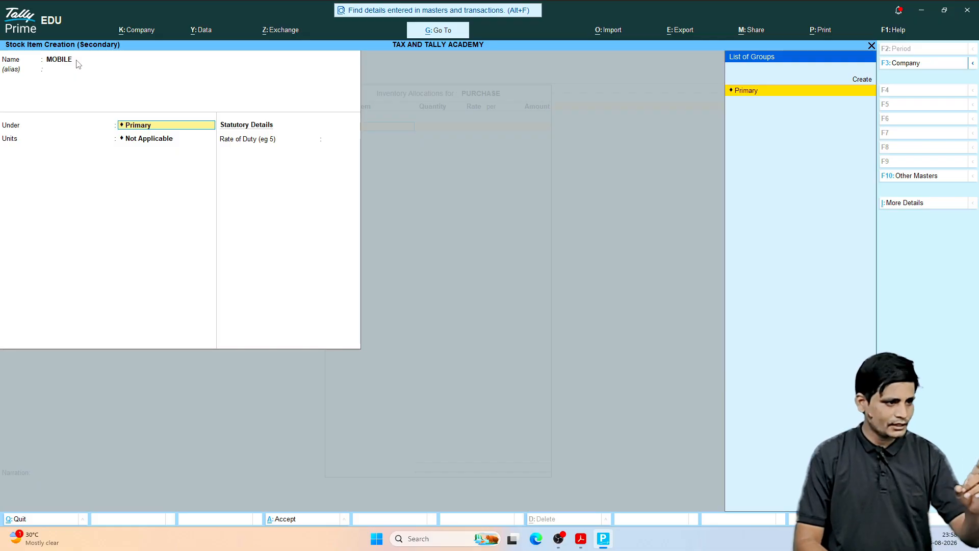
key("Return")
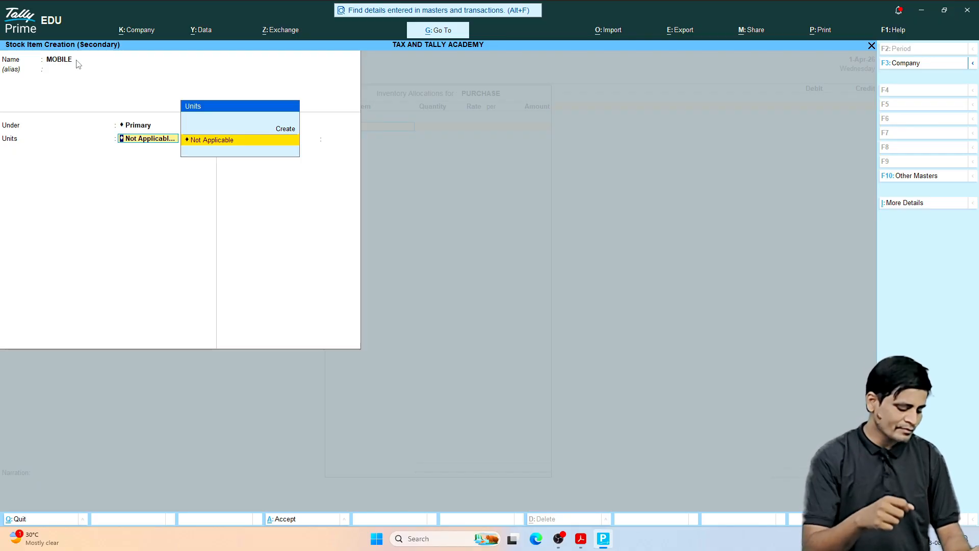
Step: Create the simple unit PCS with formal name PIECES and 0 decimal places for the MOBILE stock item, and save the item
key("alt+c")
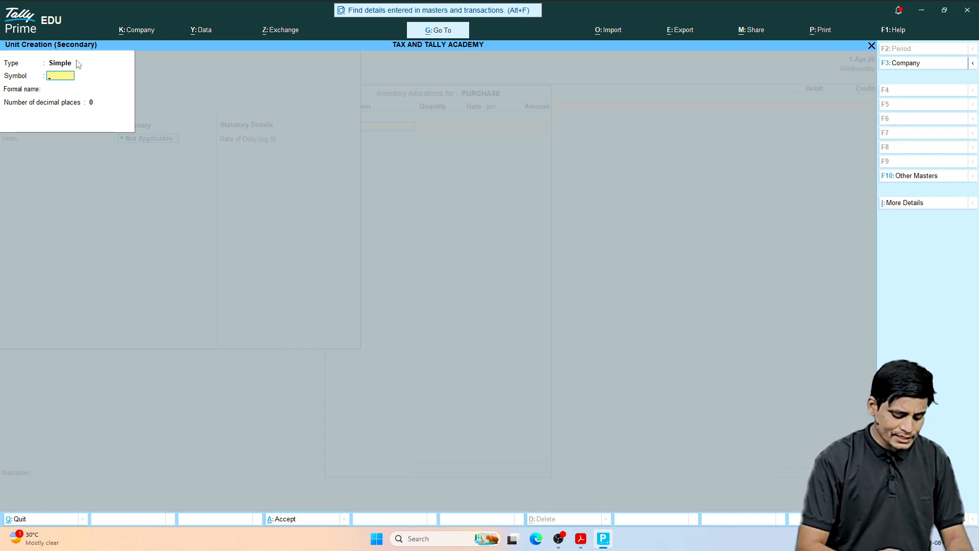
key("Return")
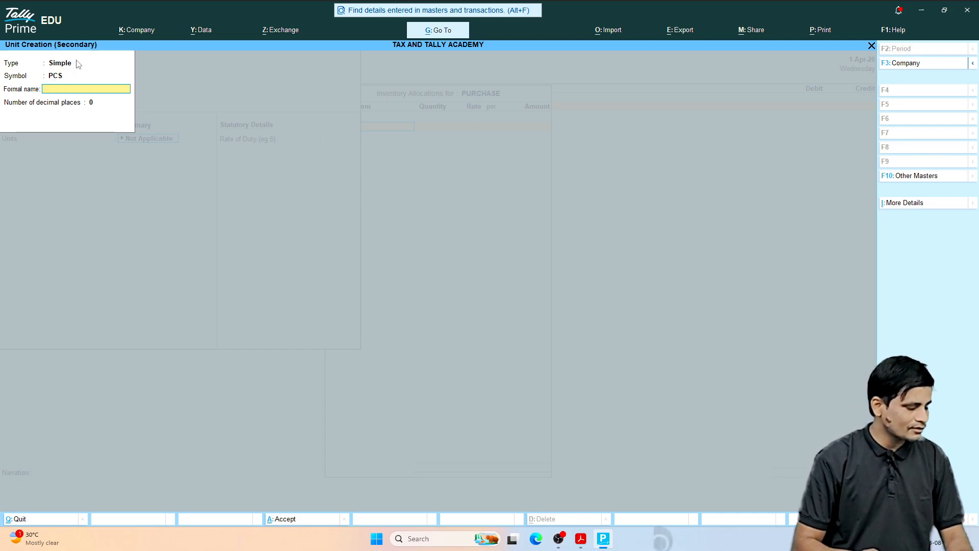
type("PICE")
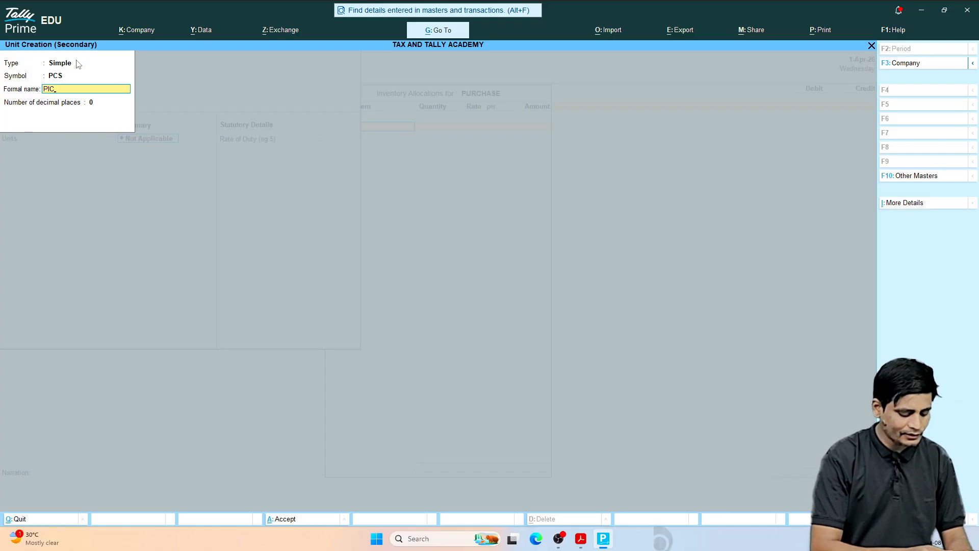
key("BackSpace")
key("BackSpace")
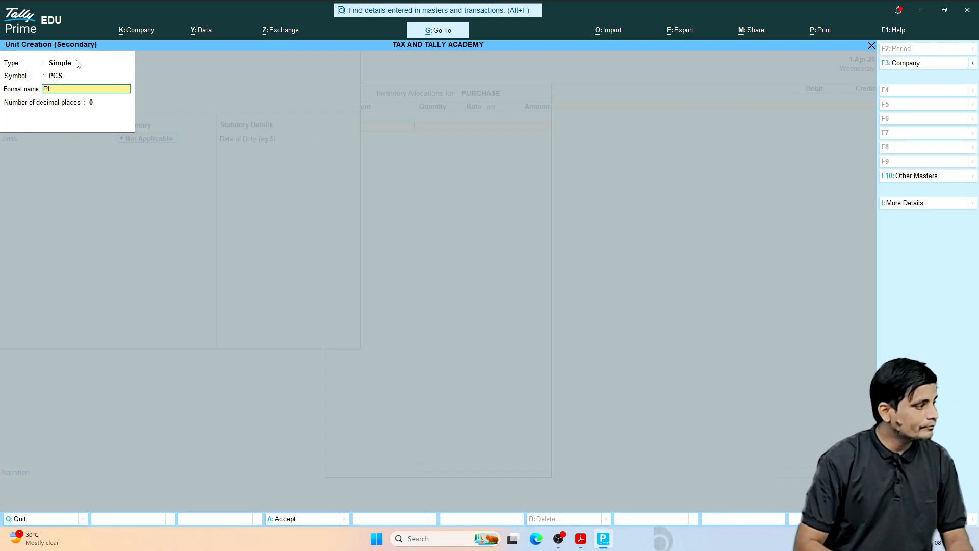
type("ECES")
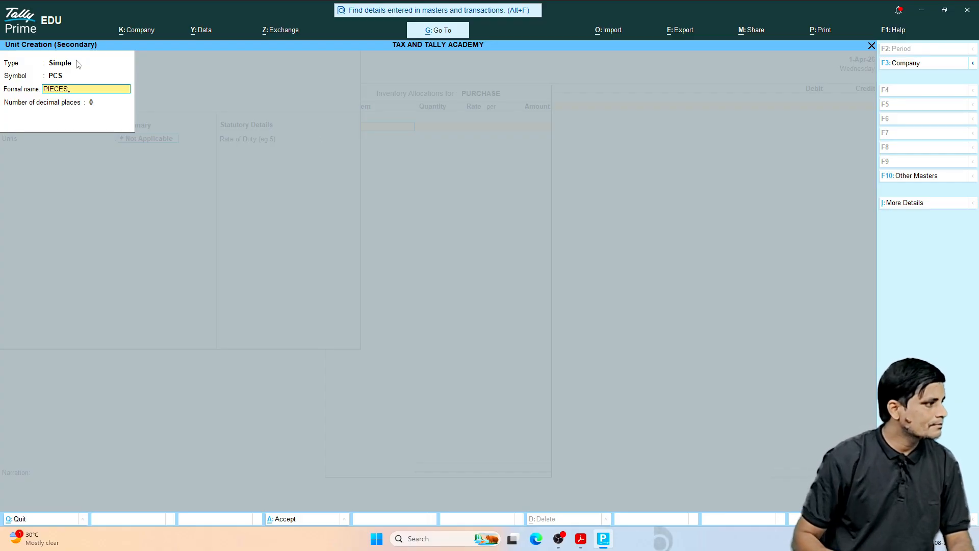
key("Return")
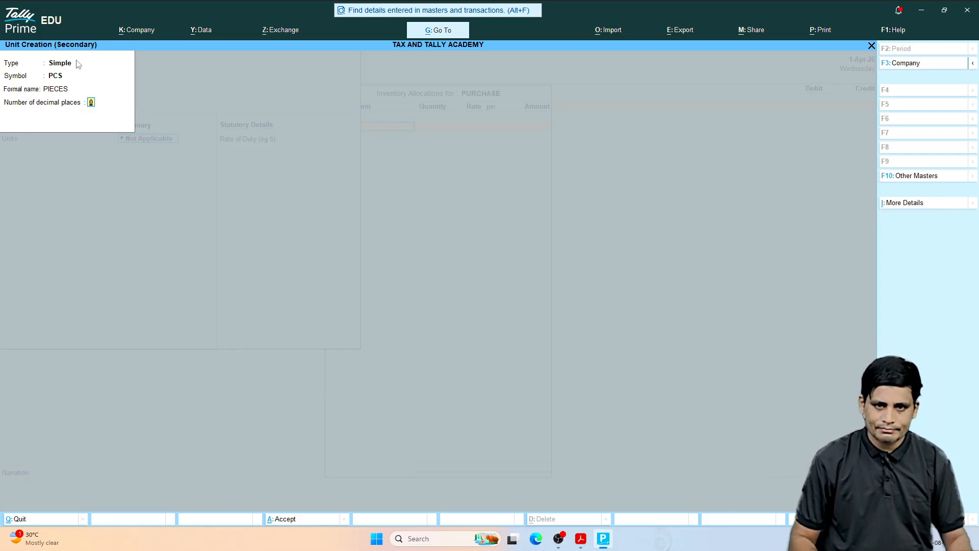
key("Return")
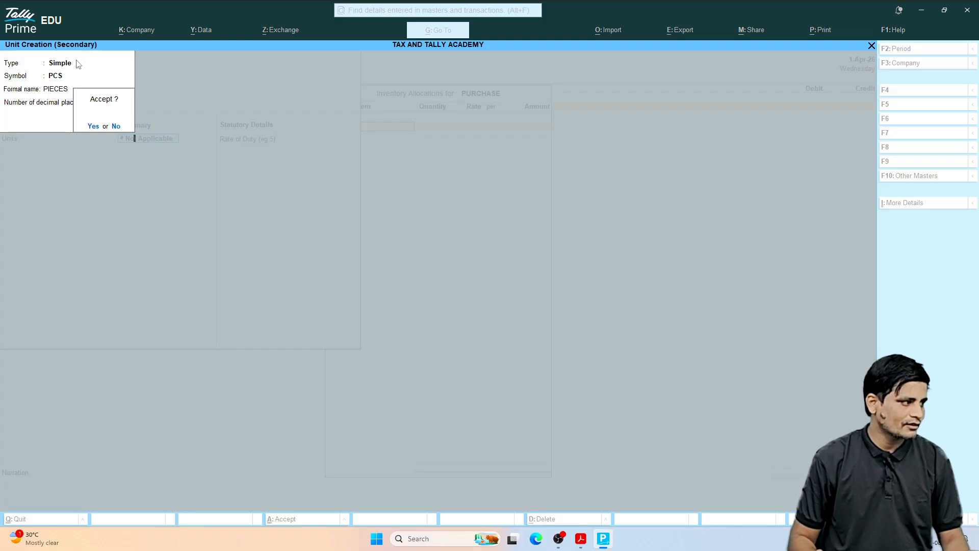
key("Return")
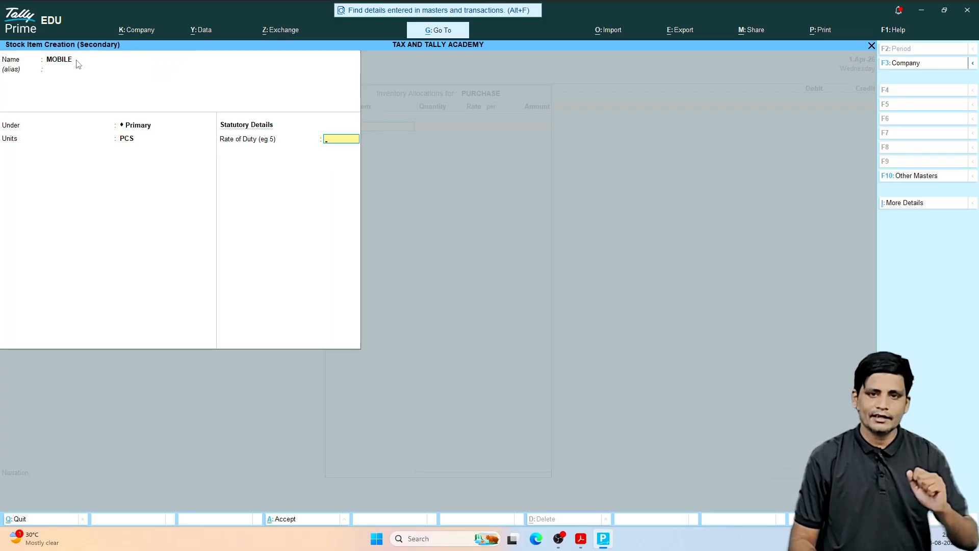
key("Return")
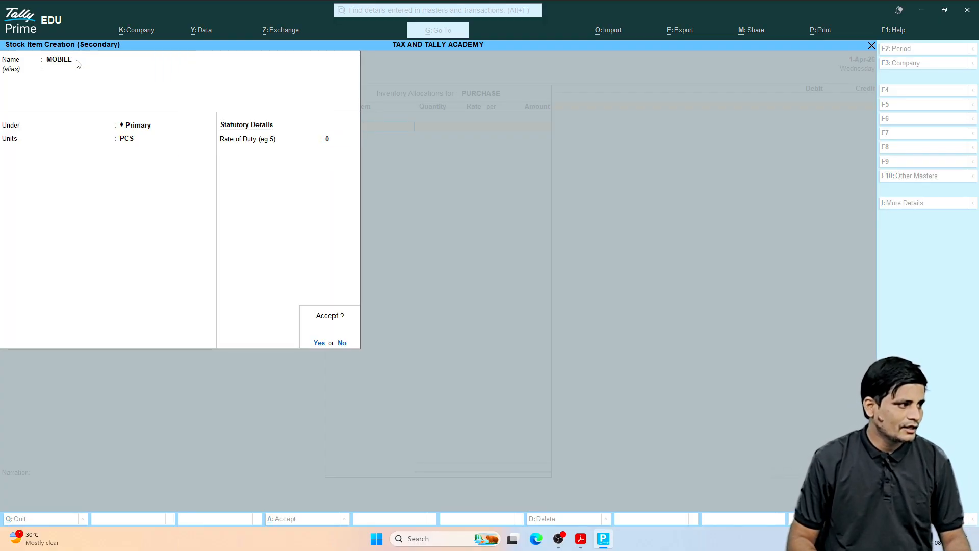
key("Return")
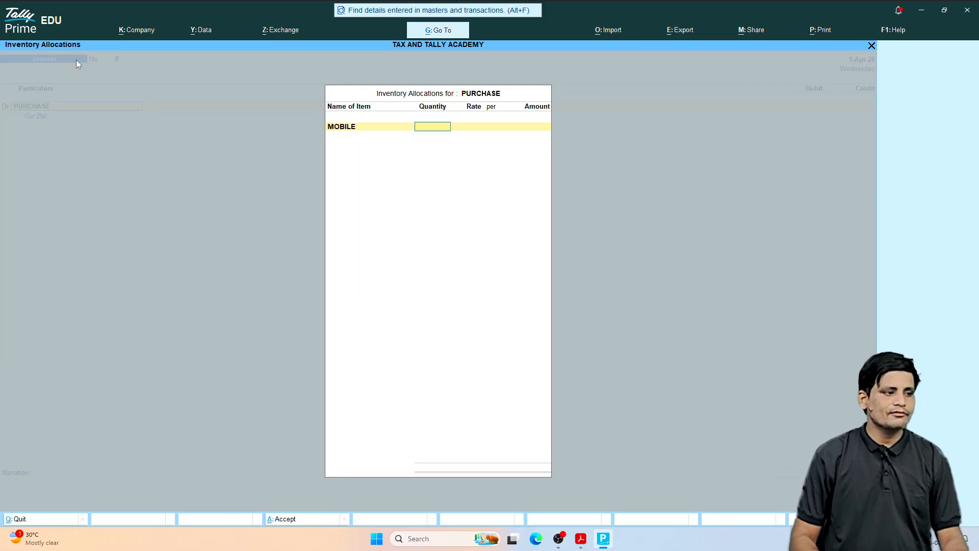
Step: Allocate 20 PCS of MOBILE to the PURCHASE ledger for an amount of 300000 and accept the inventory allocation
type("20")
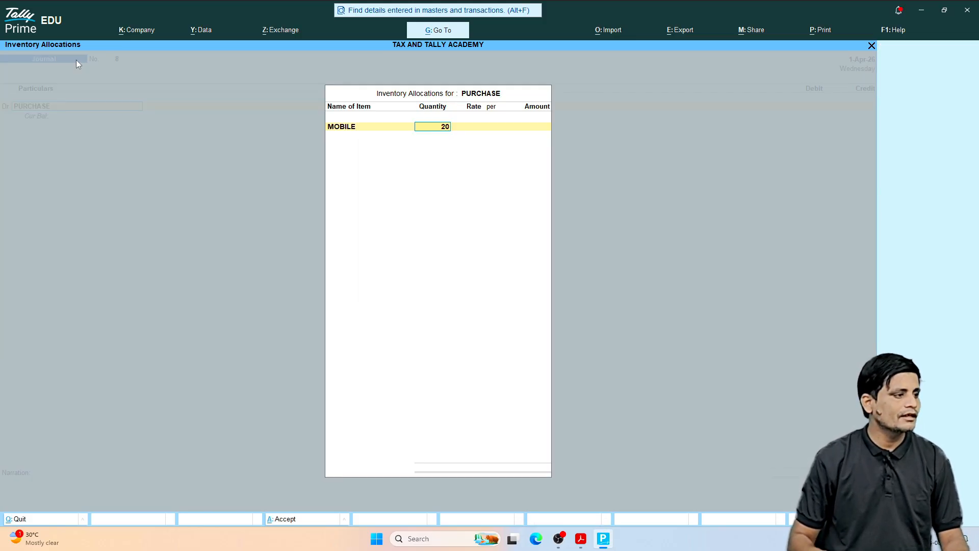
key("Return")
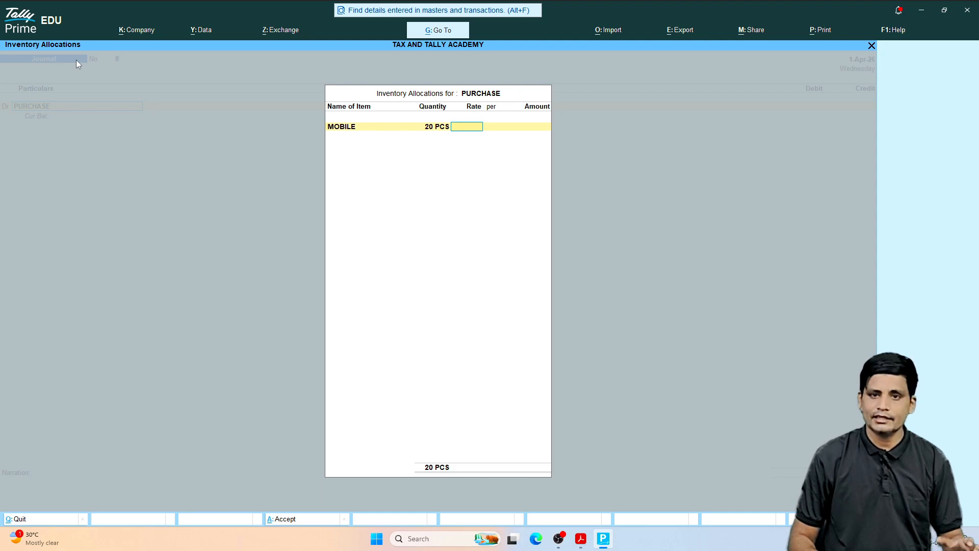
key("Return")
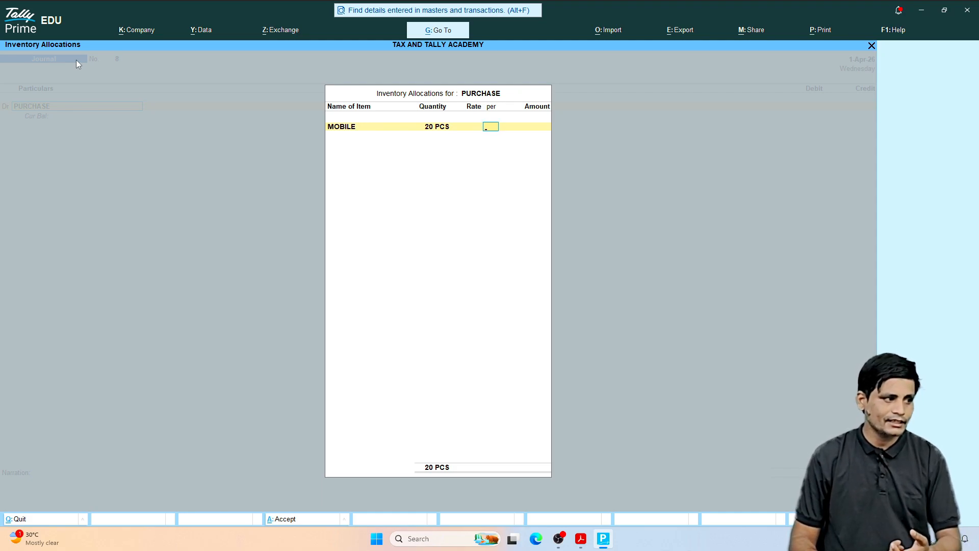
key("Return")
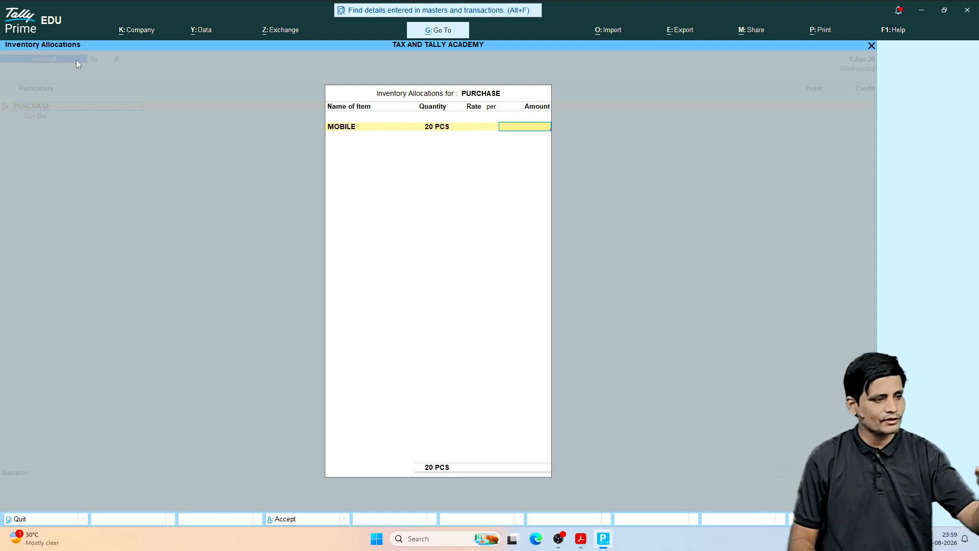
type("3000")
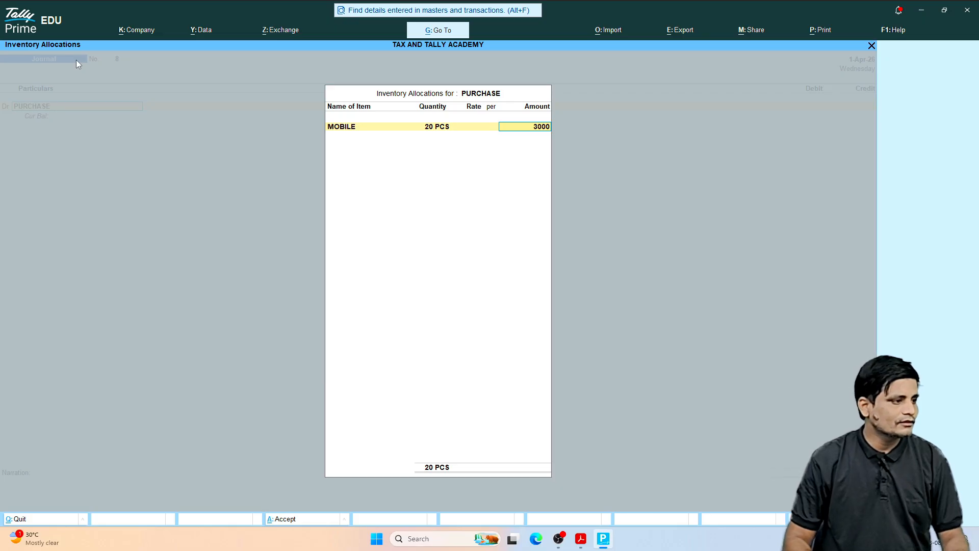
type("00")
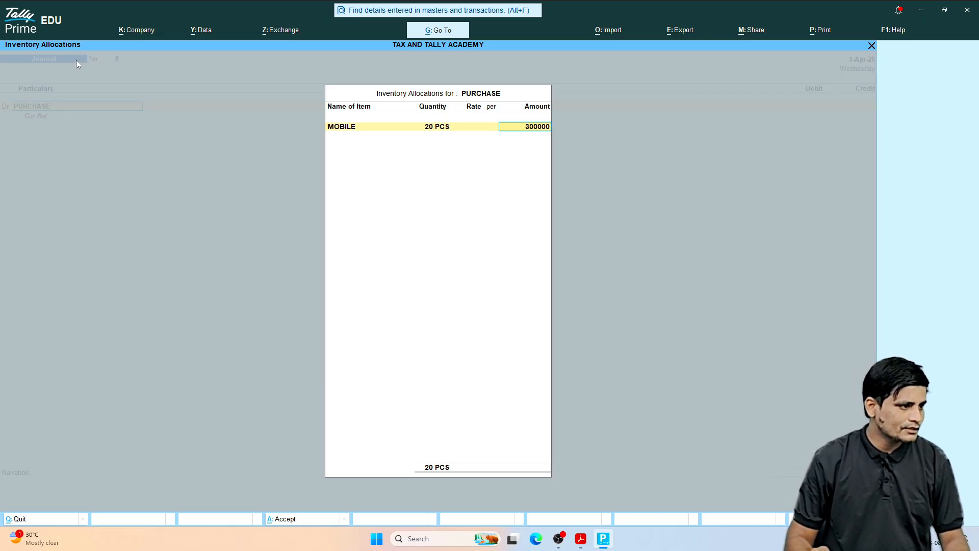
key("Return")
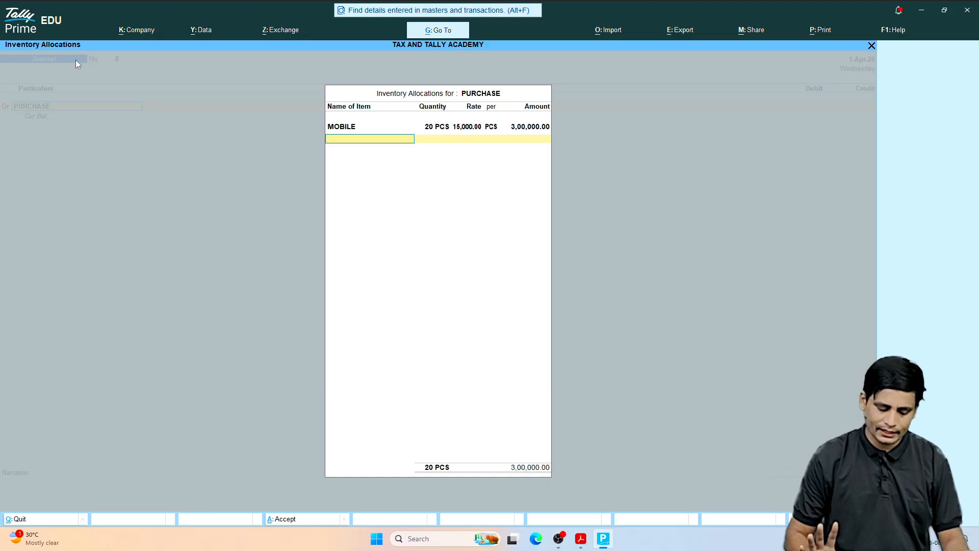
key("ctrl")
key("ctrl+a")
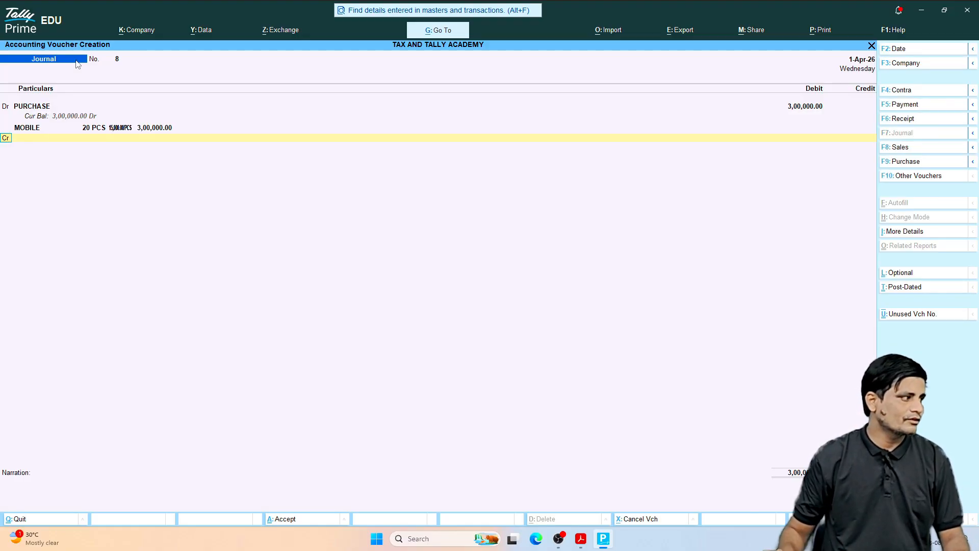
Step: Start a new ledger named GUNJAN ELECTRONICS under Sundry Creditors from the credit line of the journal voucher
key("Return")
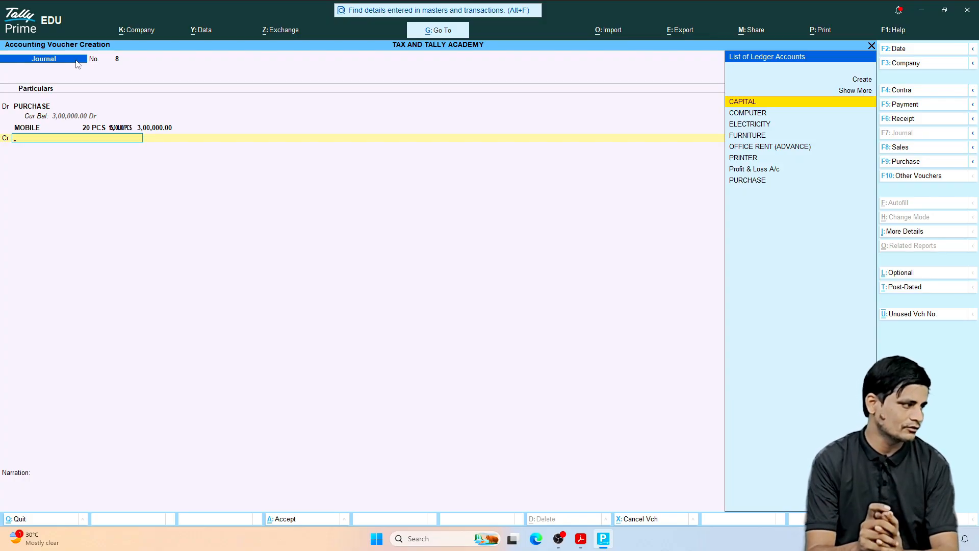
key("alt+c")
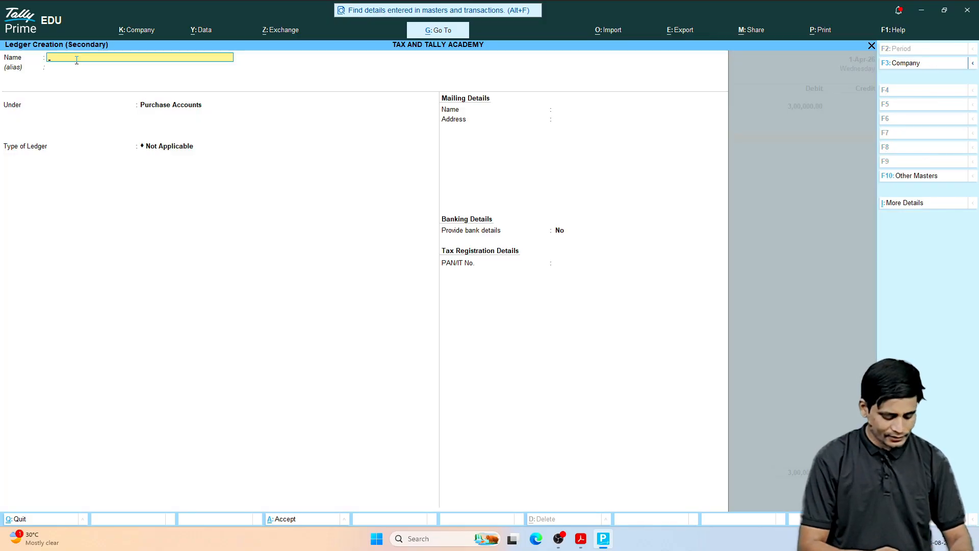
type("GUNJA")
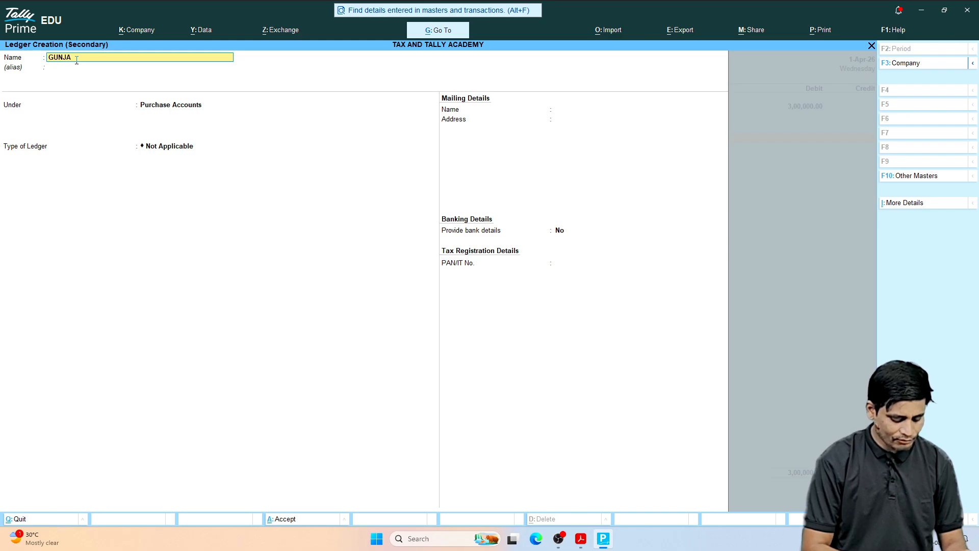
type("N ELECT")
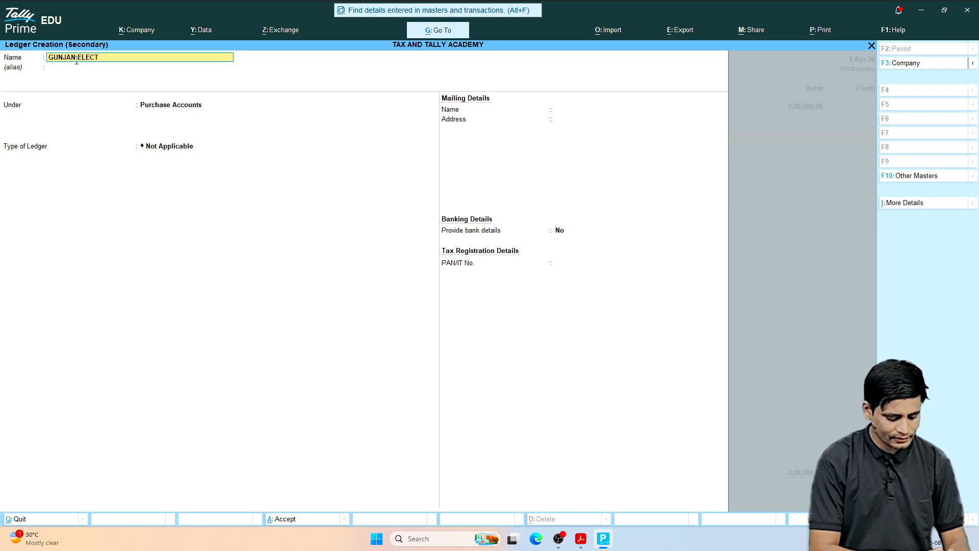
type("RONI")
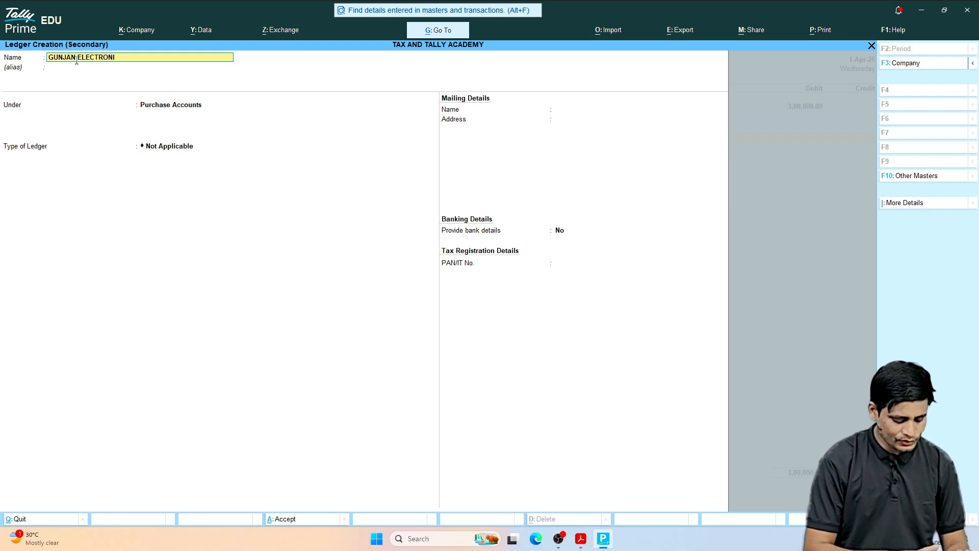
type("CS")
key("Return")
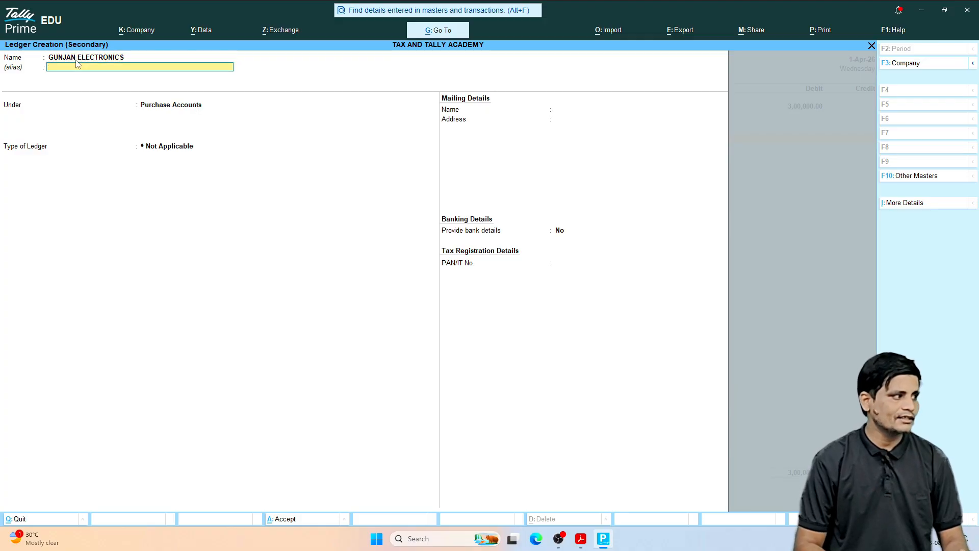
key("Return")
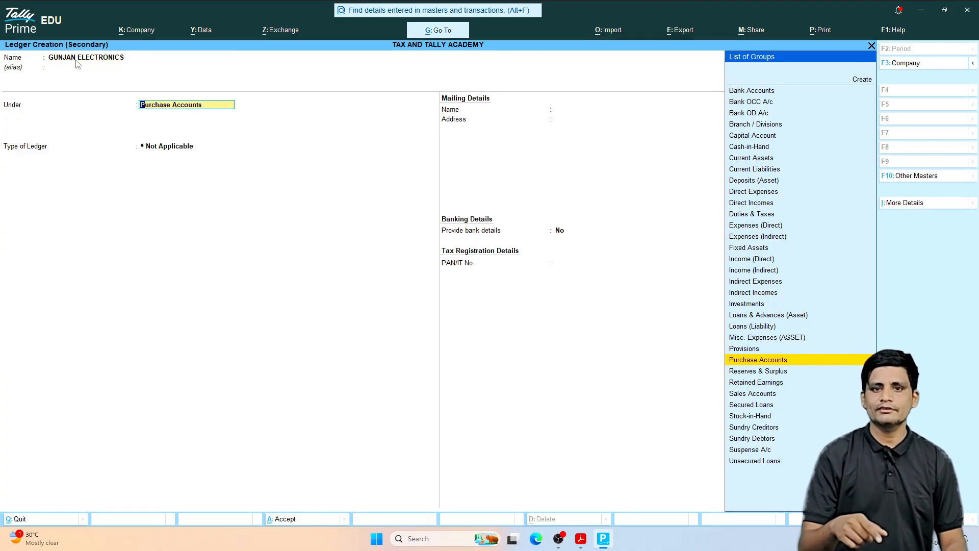
type("CRE")
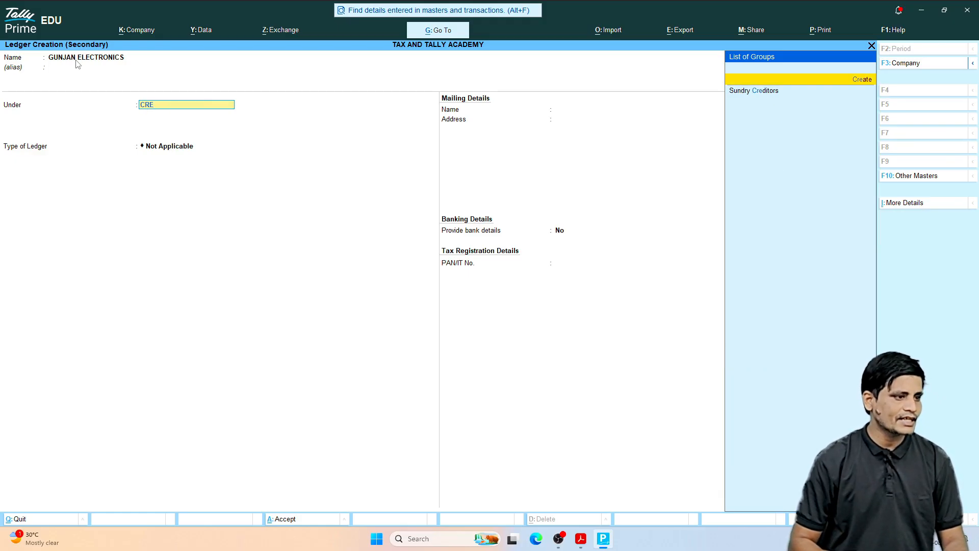
key("Return")
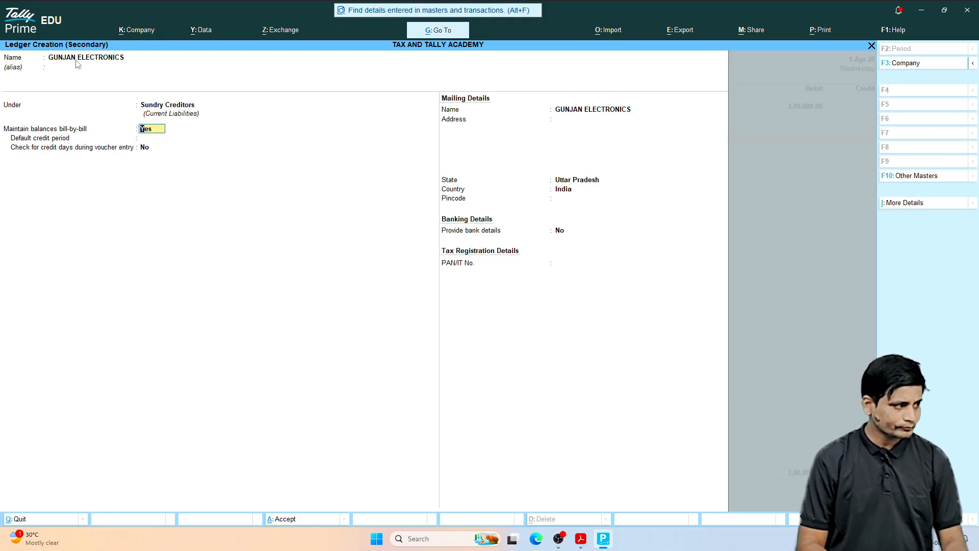
Step: Keep bill-by-bill balances on, enter the supplier's mailing address, save the ledger, and save the journal voucher crediting it with 300000
key("Return")
key("Return")
key("Return")
key("Return")
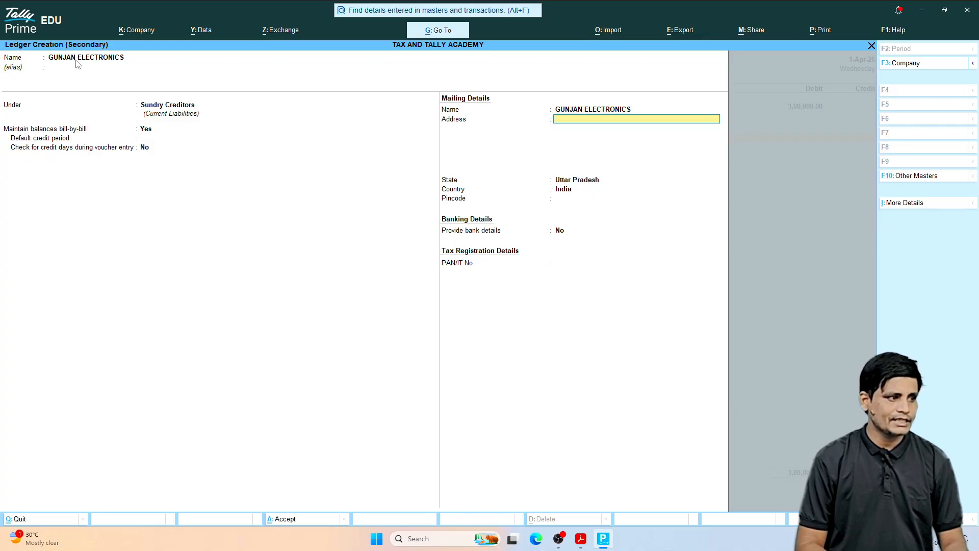
type("MO")
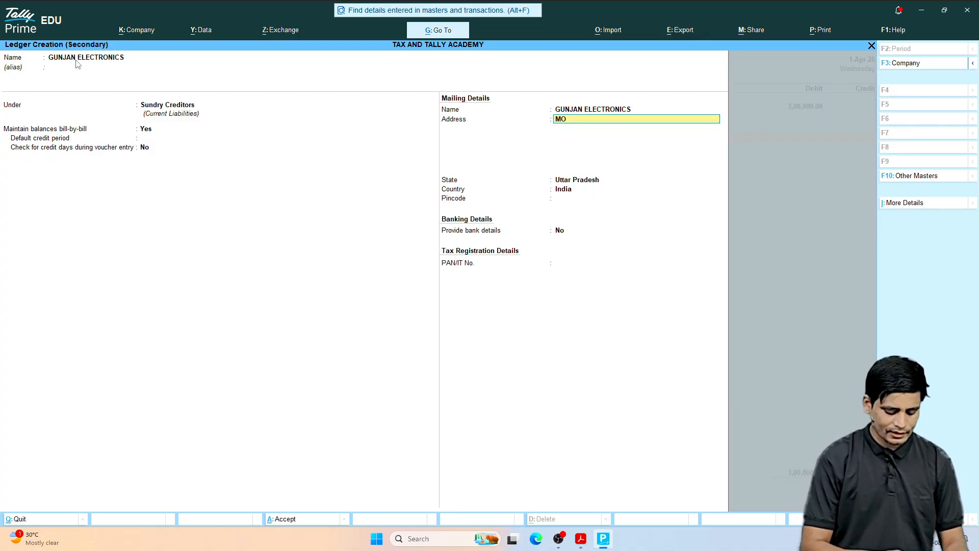
type("RADABAD")
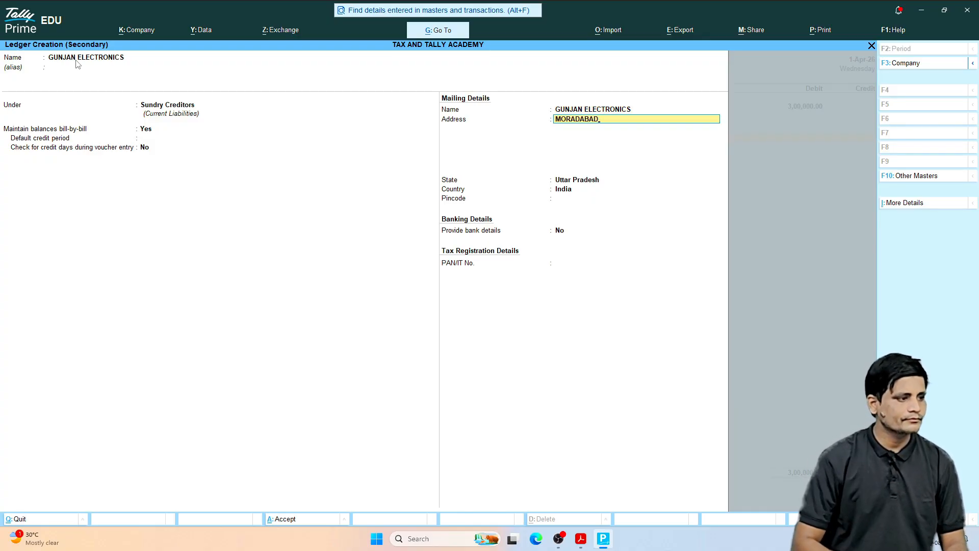
key("Return")
key("Return")
key("Return")
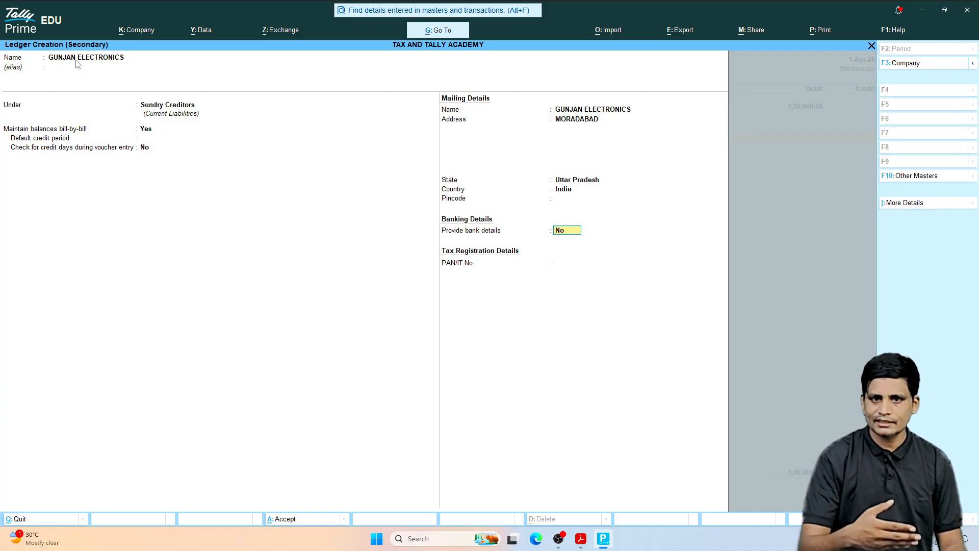
key("ctrl")
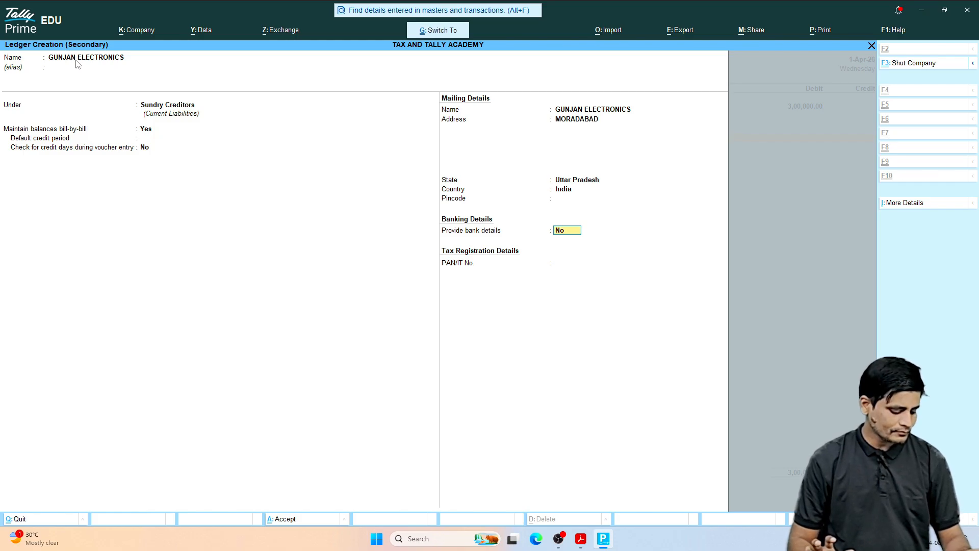
key("ctrl+a")
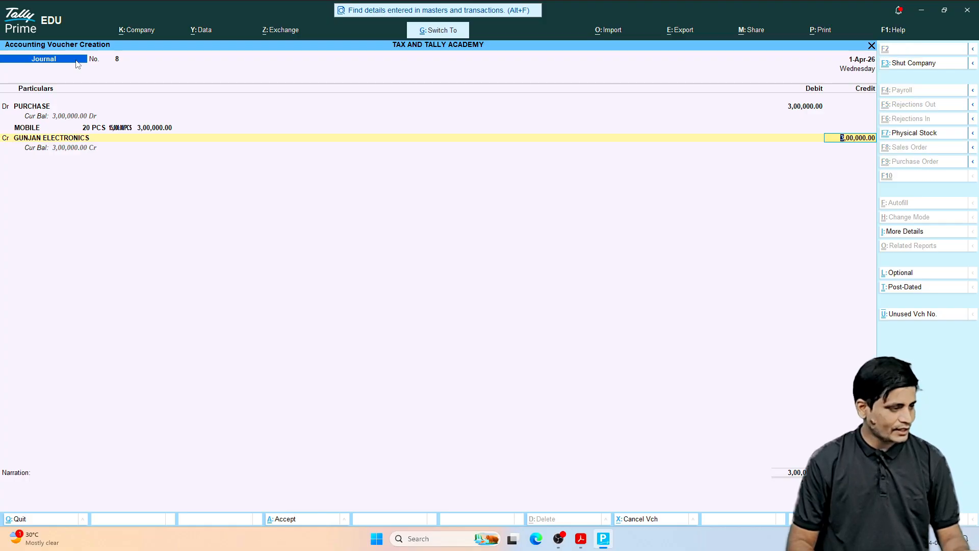
key("ctrl+a")
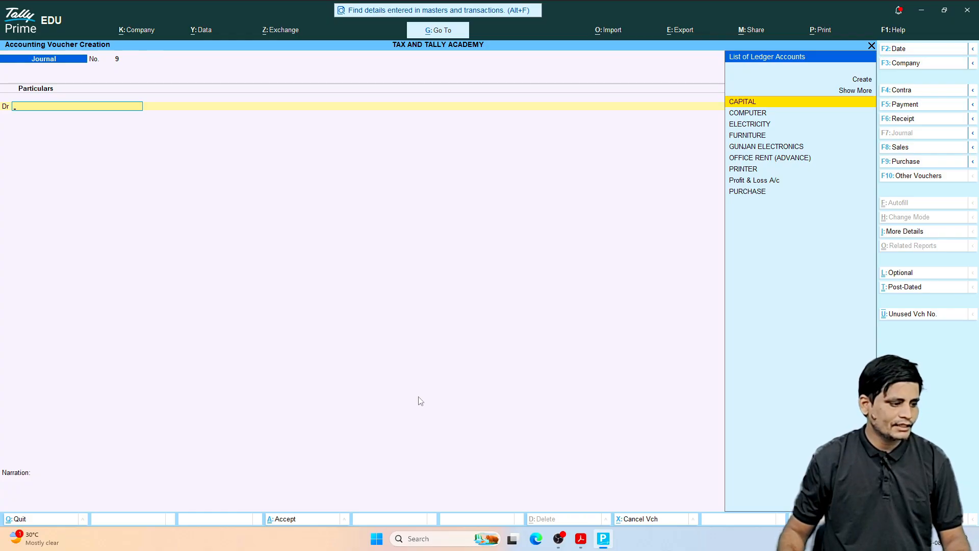
Step: Switch to the transactions PDF and review the June 20 sale to Rakesh communication, including its total amount and the bank transfer received
left_click(580, 539)
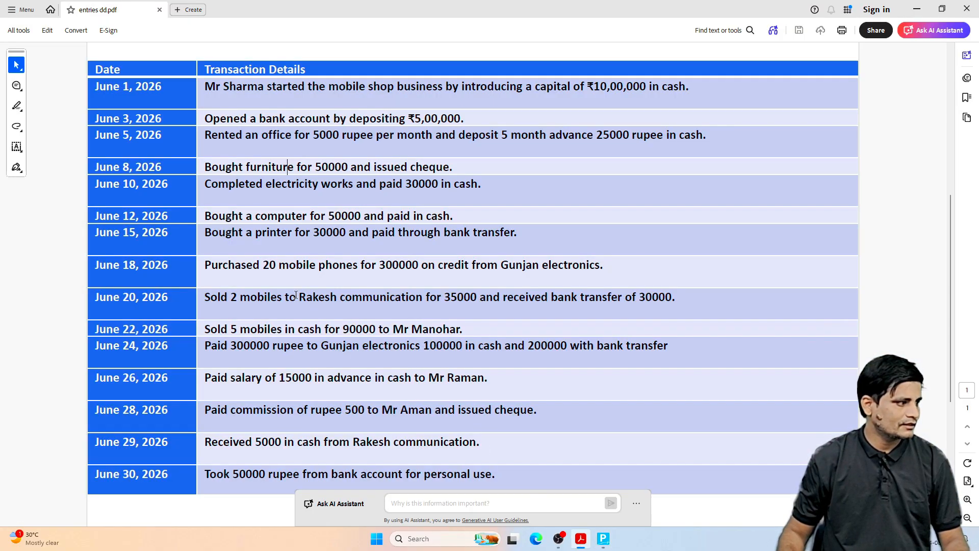
left_click_drag(205, 297, 374, 298)
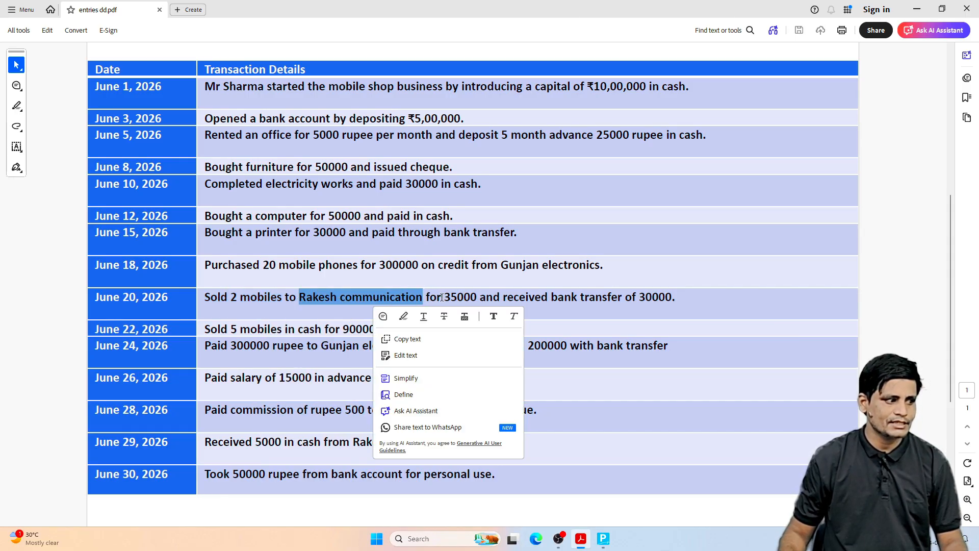
left_click_drag(444, 297, 474, 298)
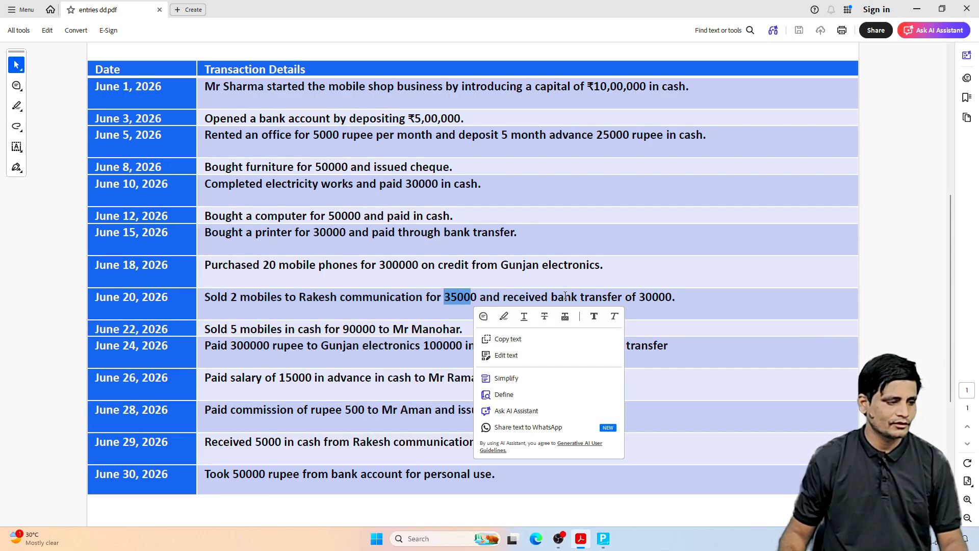
left_click_drag(637, 299, 674, 300)
left_click(585, 243)
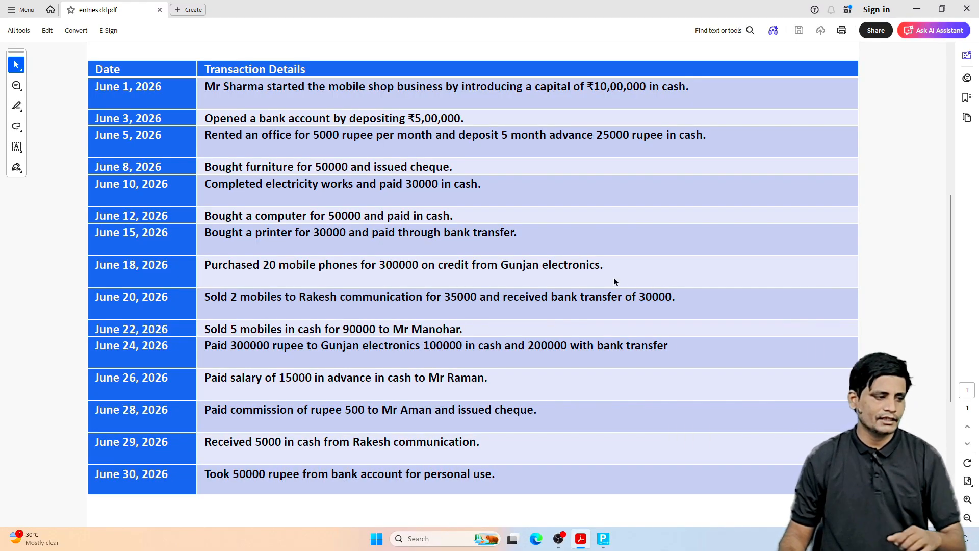
left_click_drag(638, 298, 674, 301)
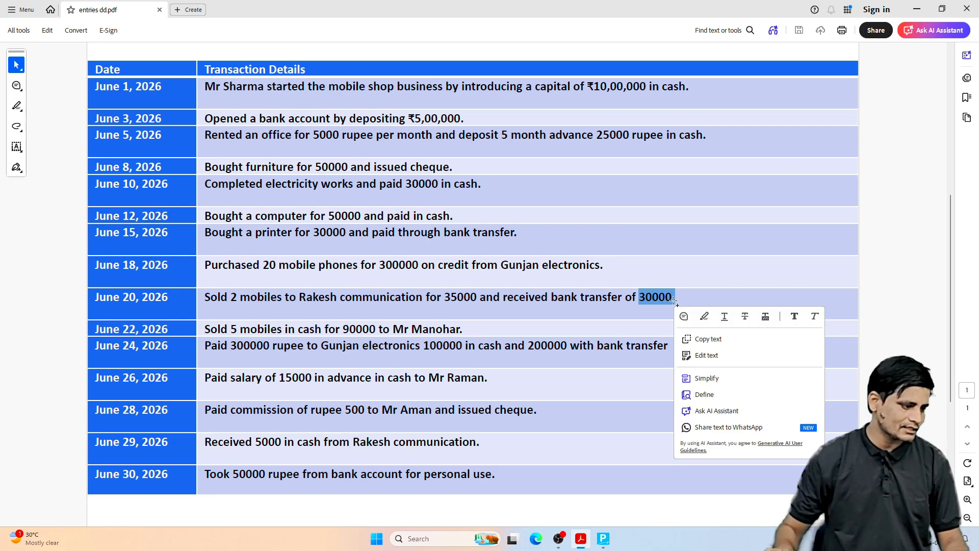
Step: Switch back to Tally Prime and debit HDFC BANK with 30000 in the new journal voucher
left_click(604, 538)
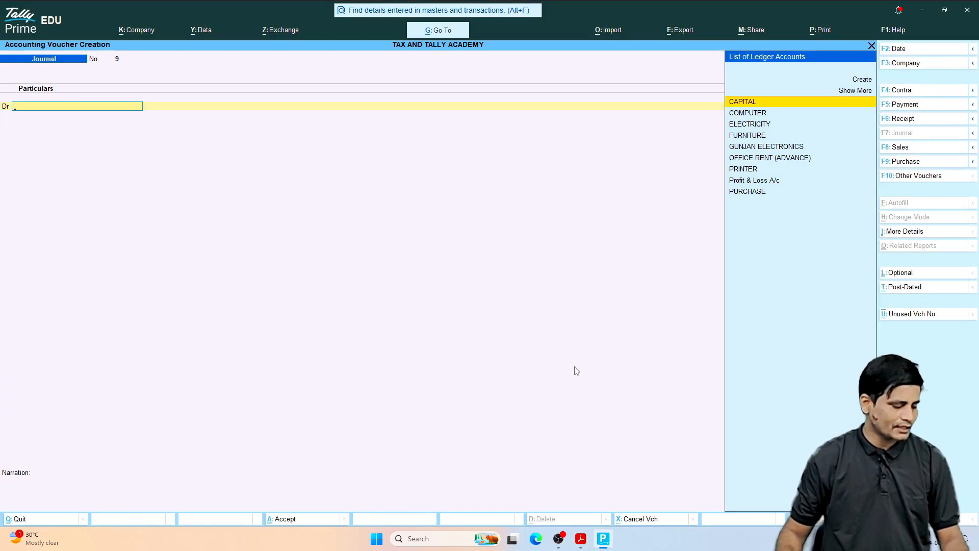
type("BANK")
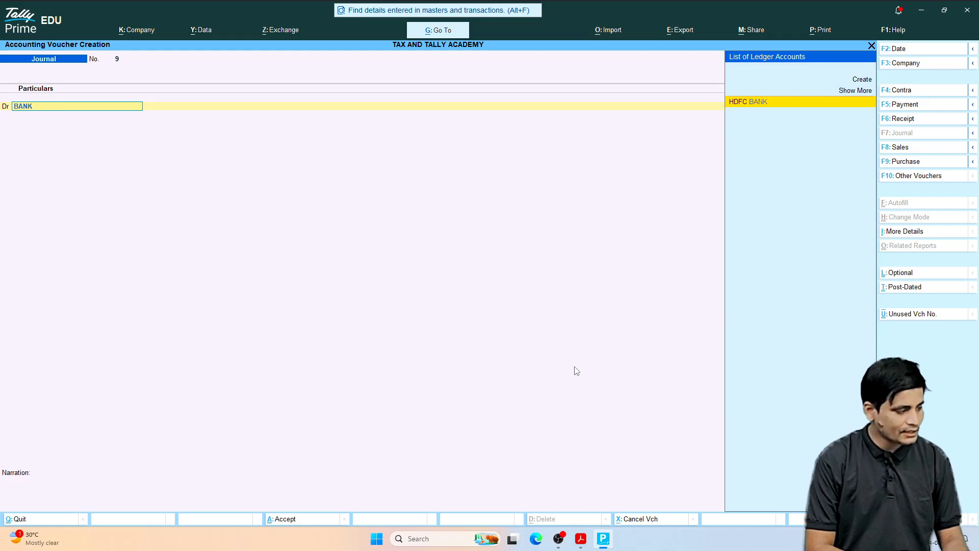
key("Return")
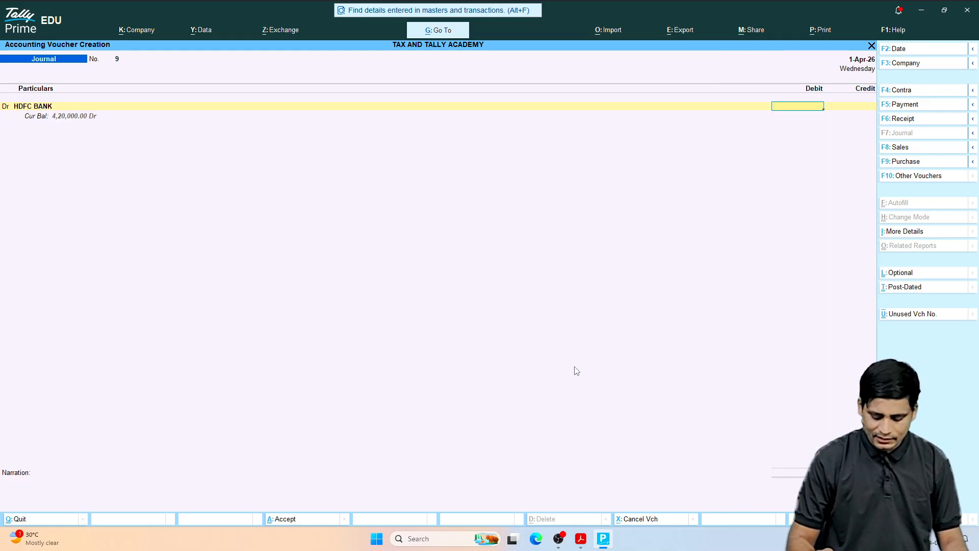
type("30000")
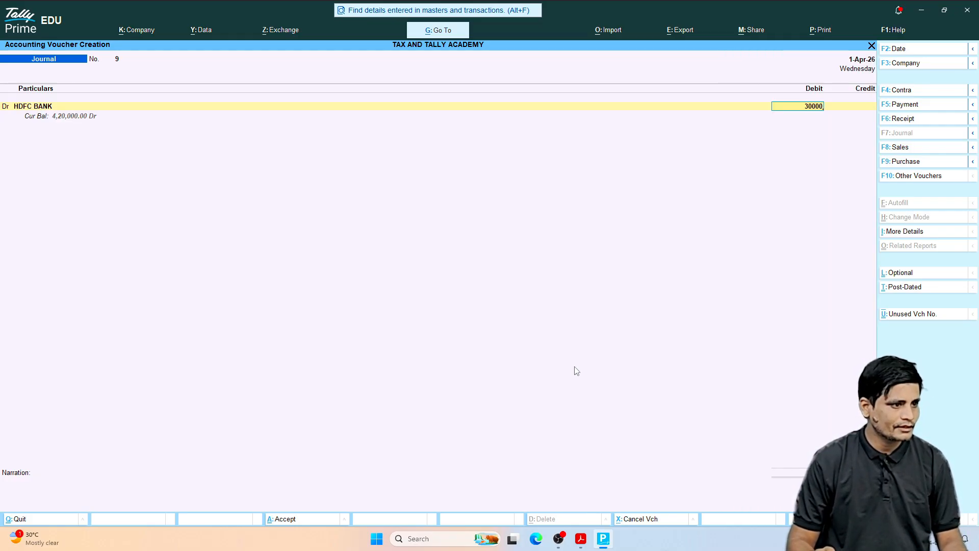
key("Return")
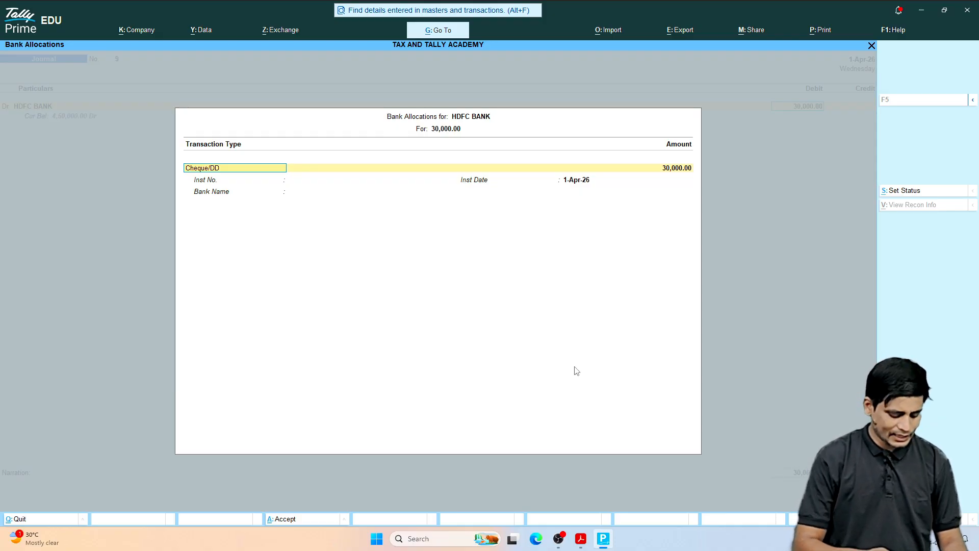
Step: Set the HDFC BANK allocation's transaction type to e-Fund Transfer and accept its full amount
type("TR")
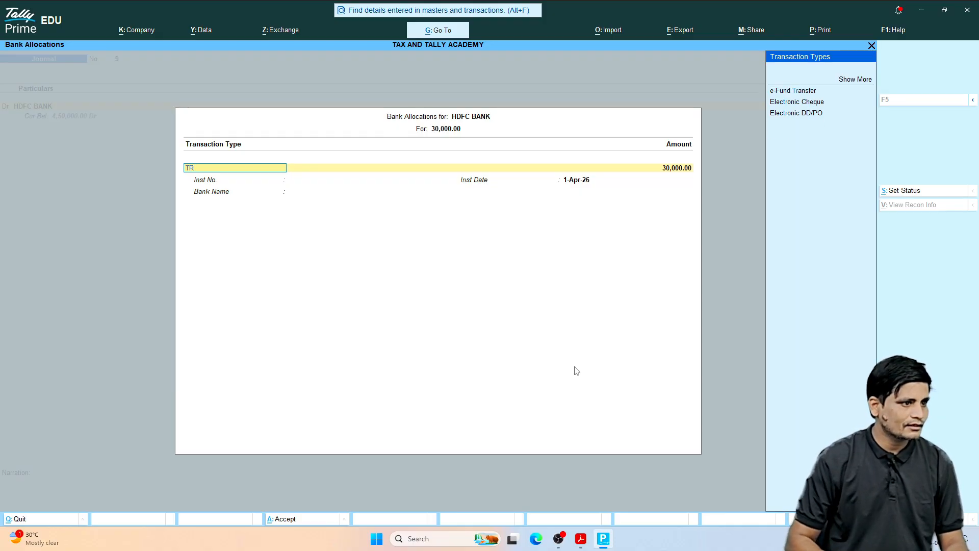
key("Down")
key("Down")
key("Up")
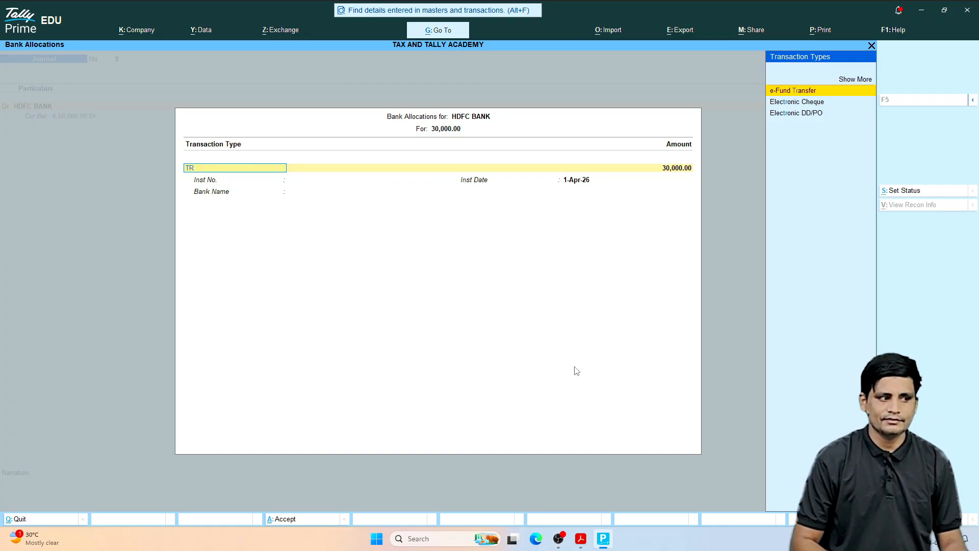
key("Return")
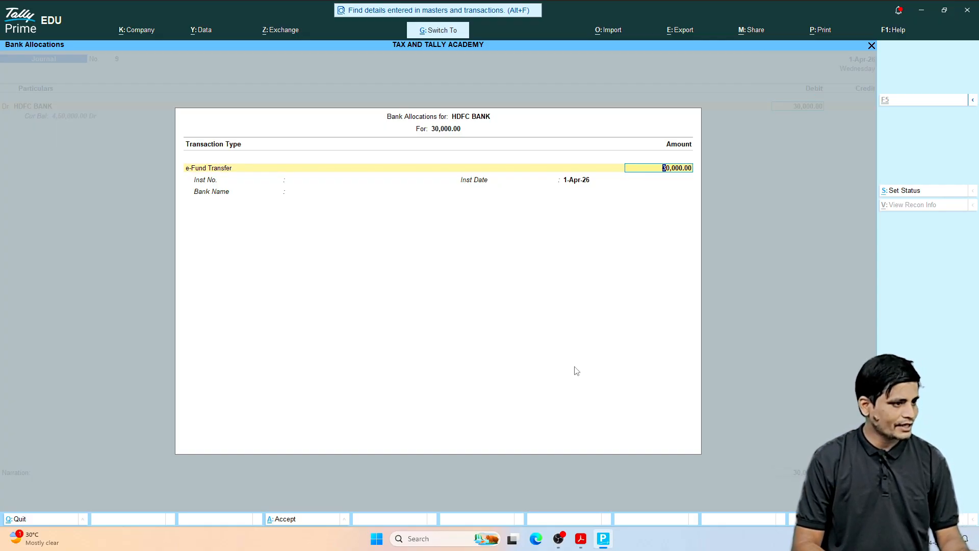
key("Return")
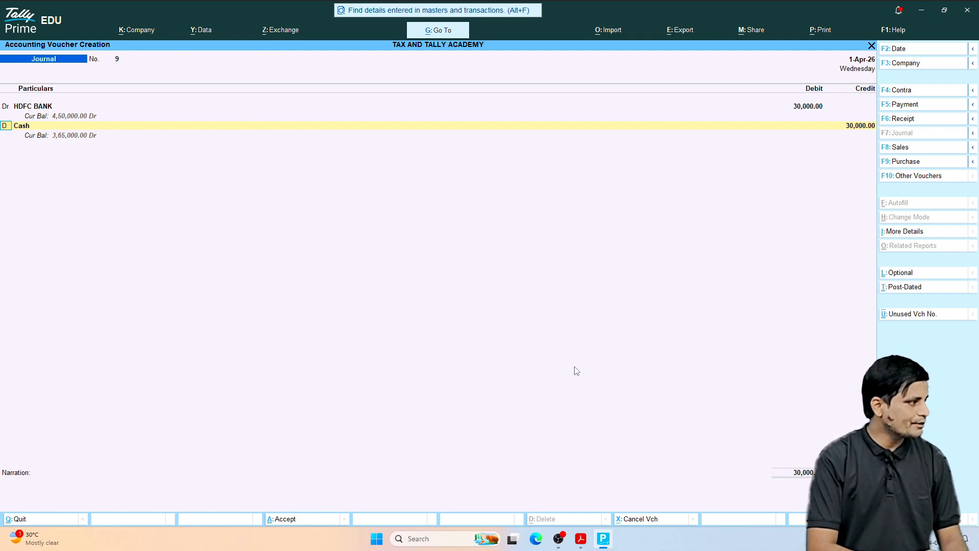
Step: Start a new ledger named RAKESH COMMUNICATION under Sundry Debtors from a second debit line of the journal voucher
key("Return")
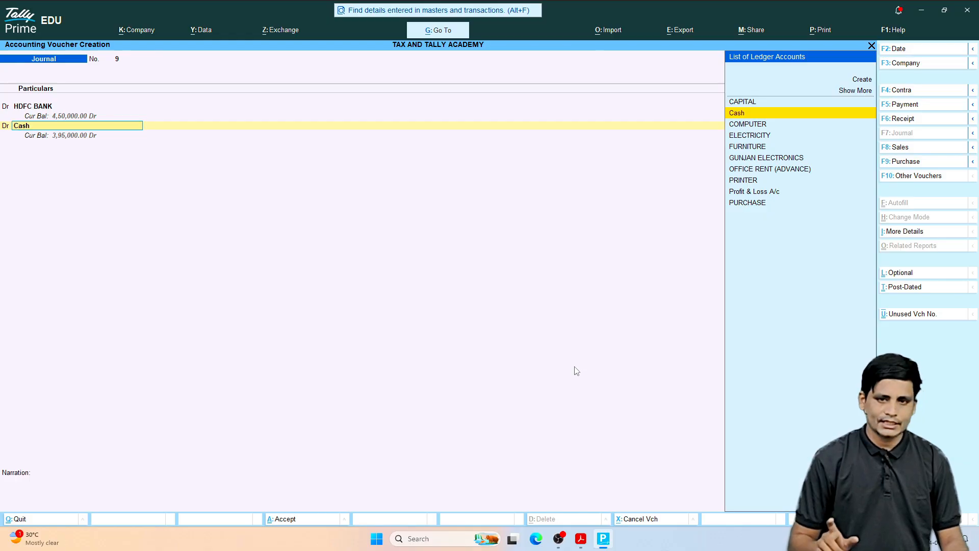
key("alt+c")
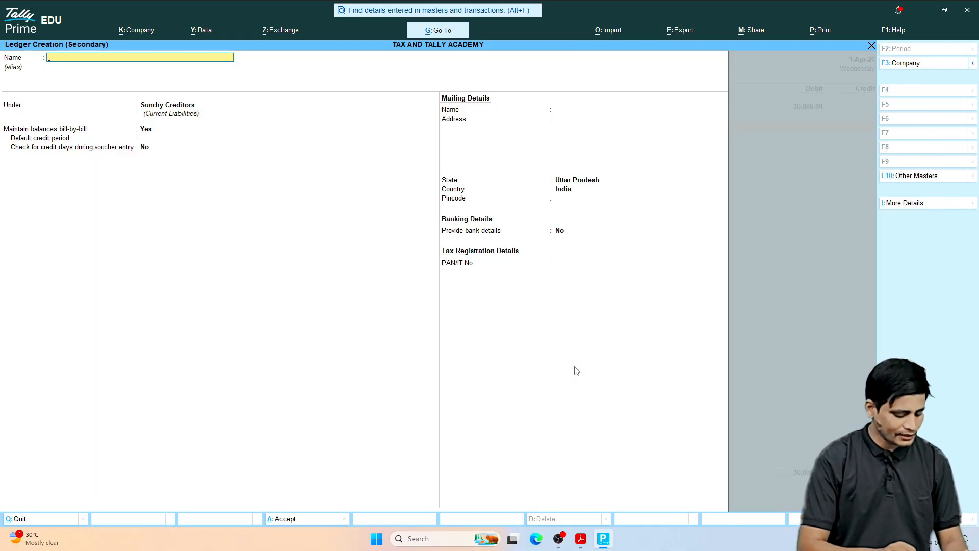
type("RAKESH")
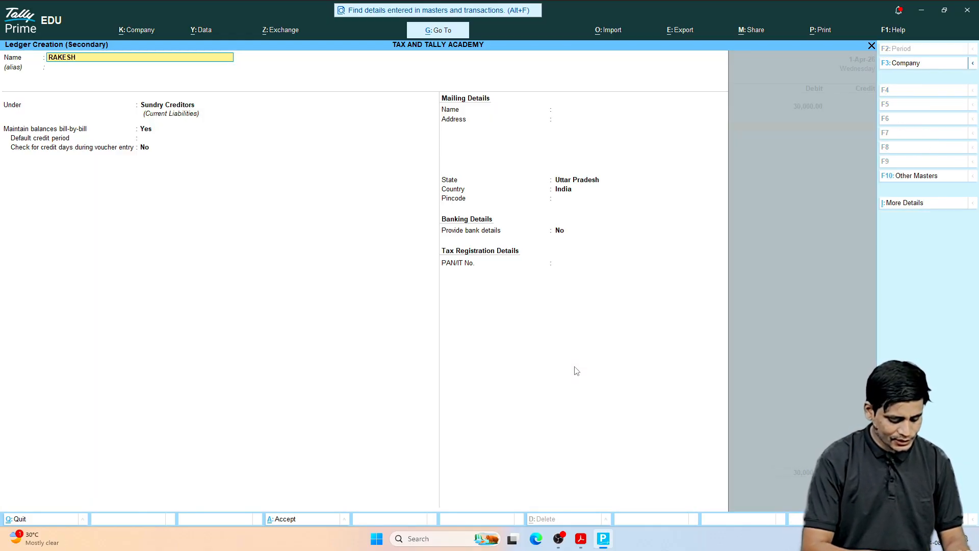
type(" COMMUN")
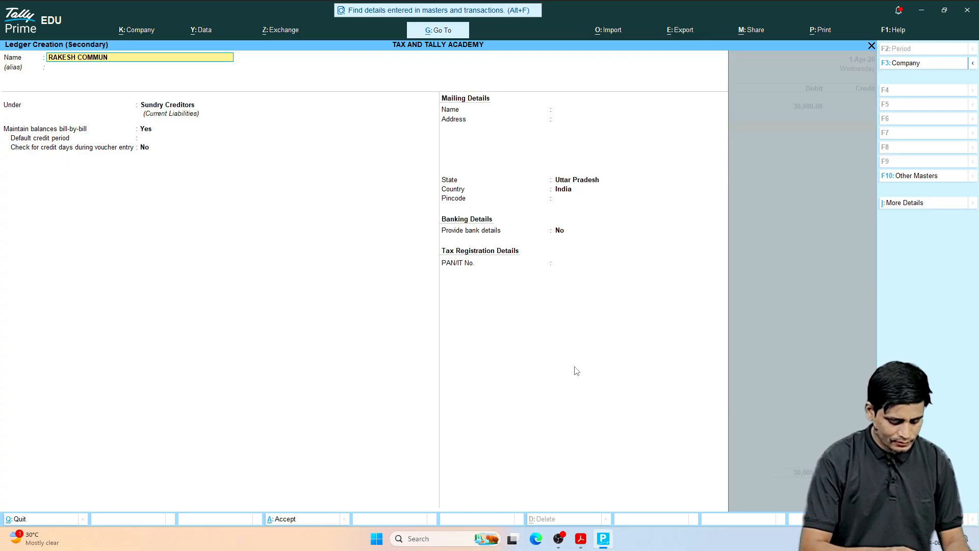
type("ICATIO")
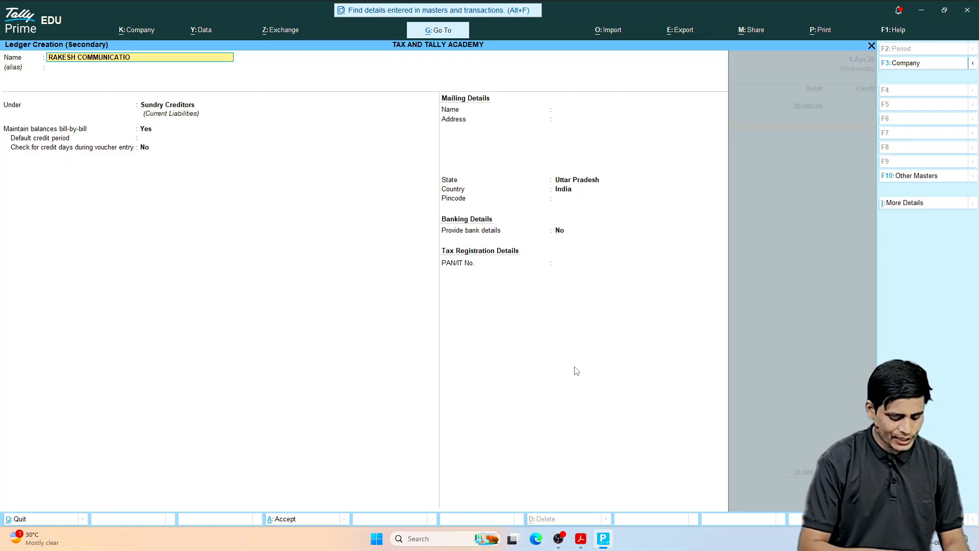
key("Return")
key("Return")
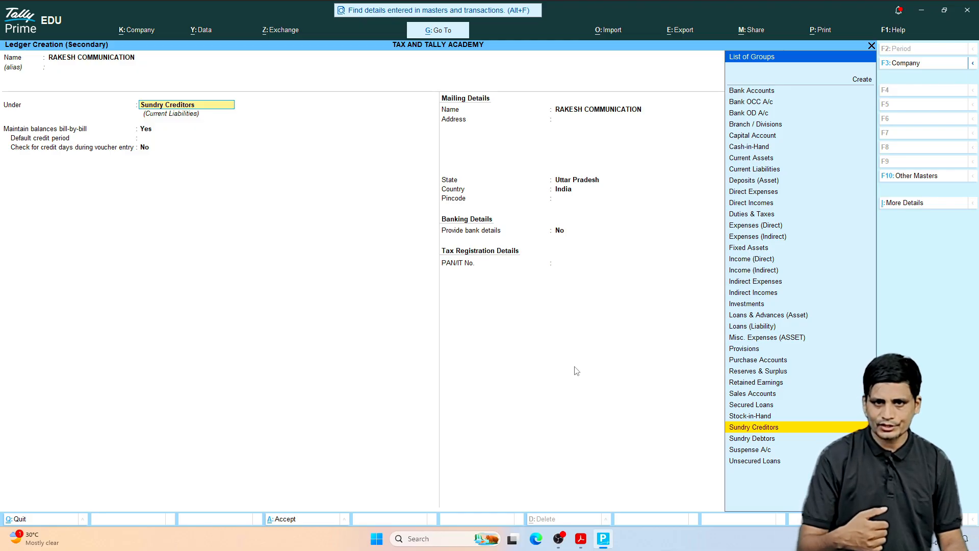
type("DEB")
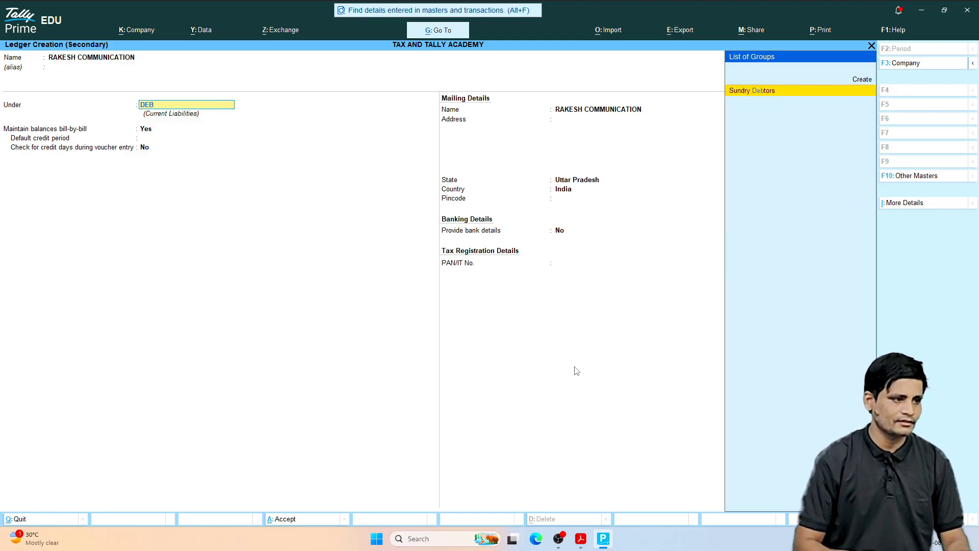
key("Return")
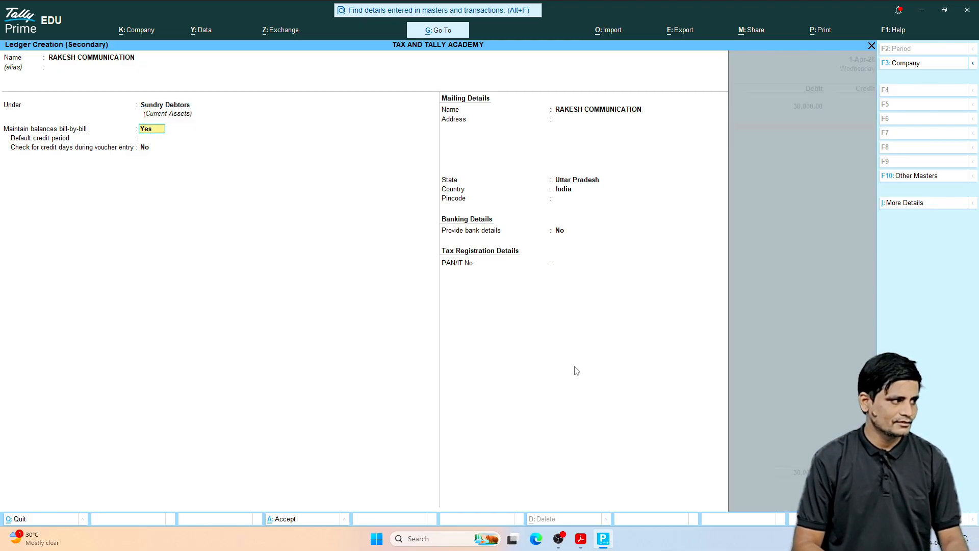
Step: Keep bill-by-bill balances on for the customer ledger, enter its mailing address, and save it
key("Return")
key("Return")
key("Return")
key("Return")
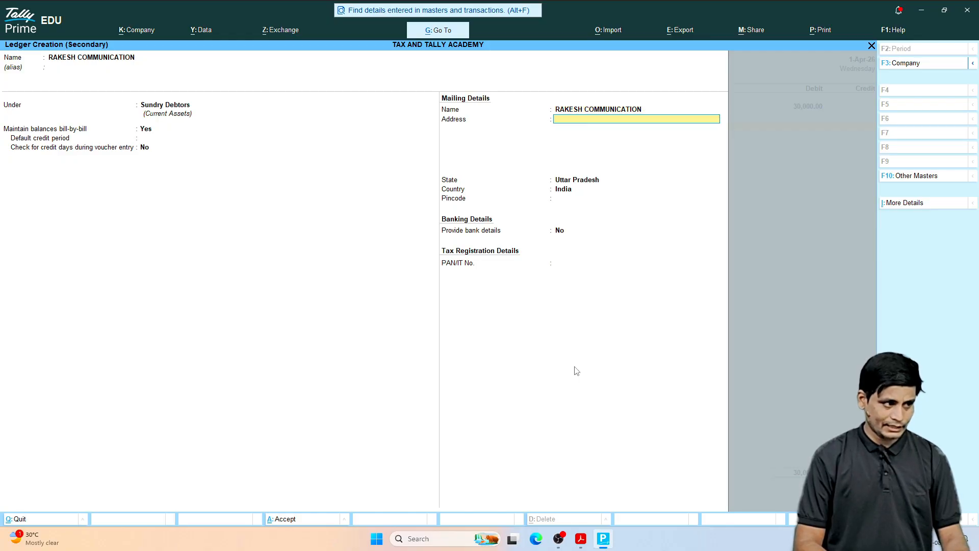
type("MO")
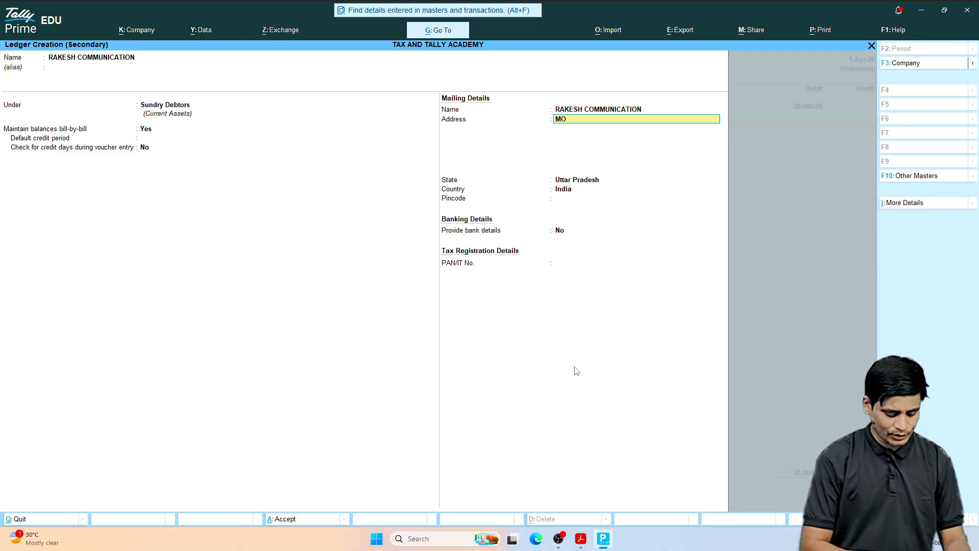
type("RADAB")
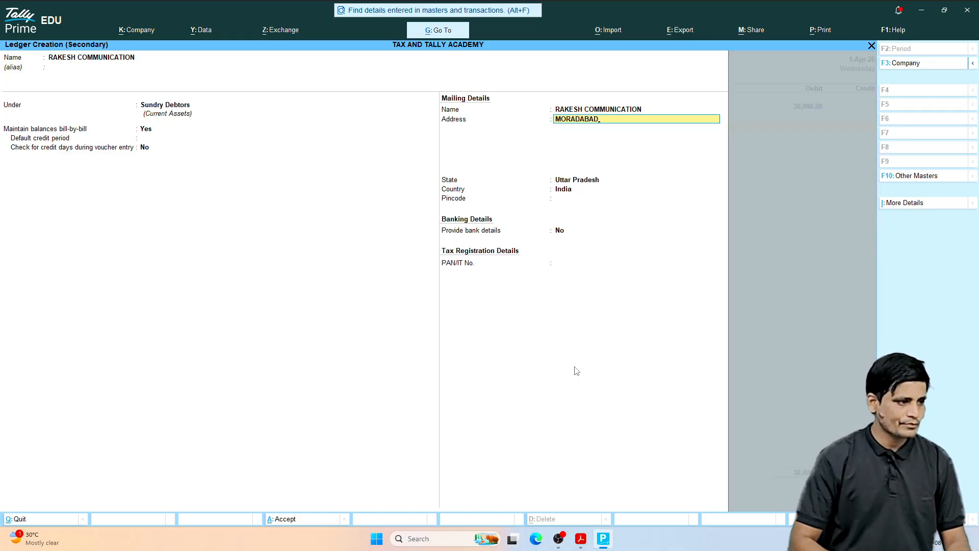
type("AD")
key("ctrl")
key("ctrl+a")
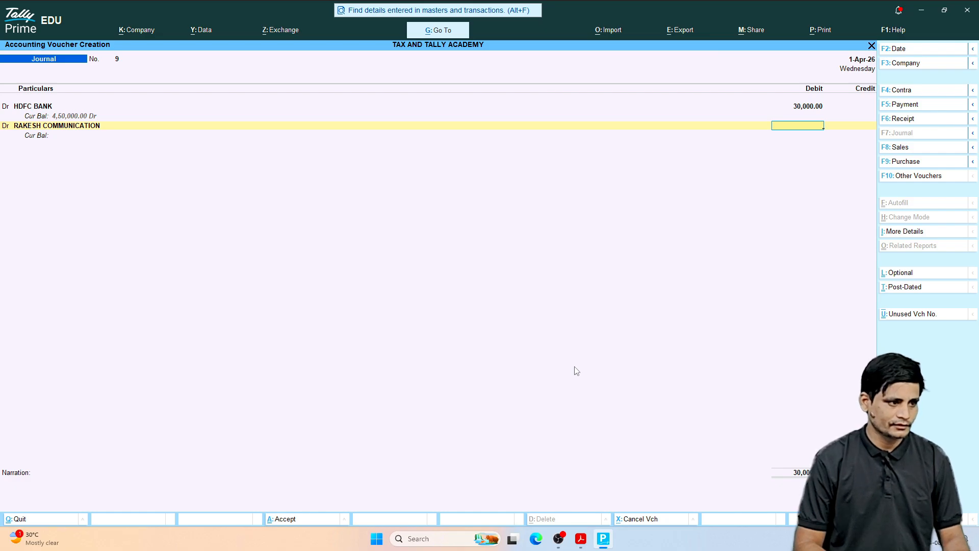
Step: Debit RAKESH COMMUNICATION with 5000 and accept its bill-wise details as On Account
type("5000")
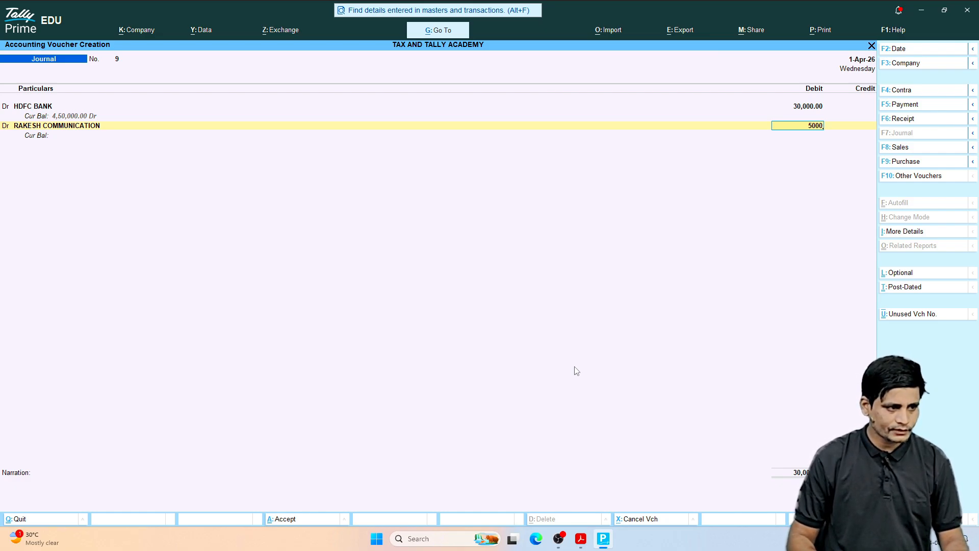
key("Return")
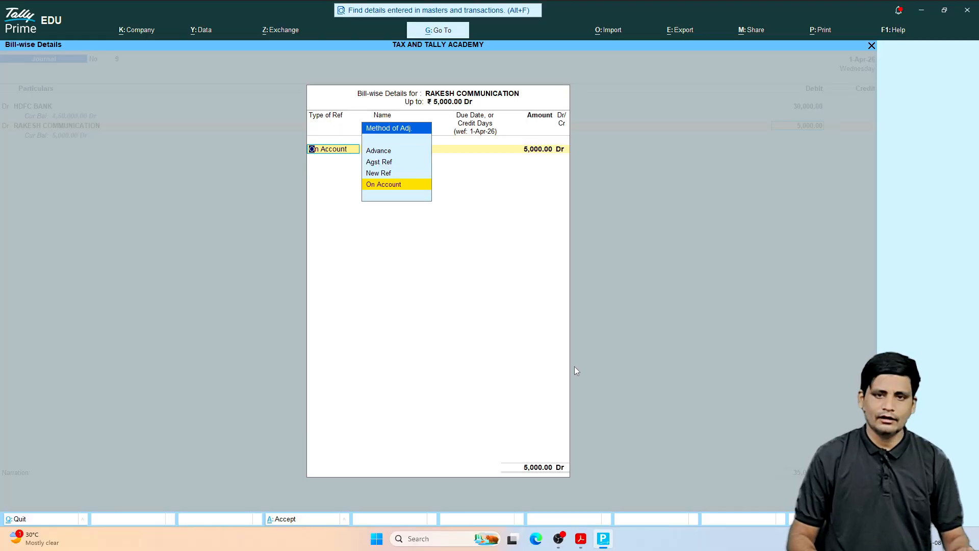
key("Return")
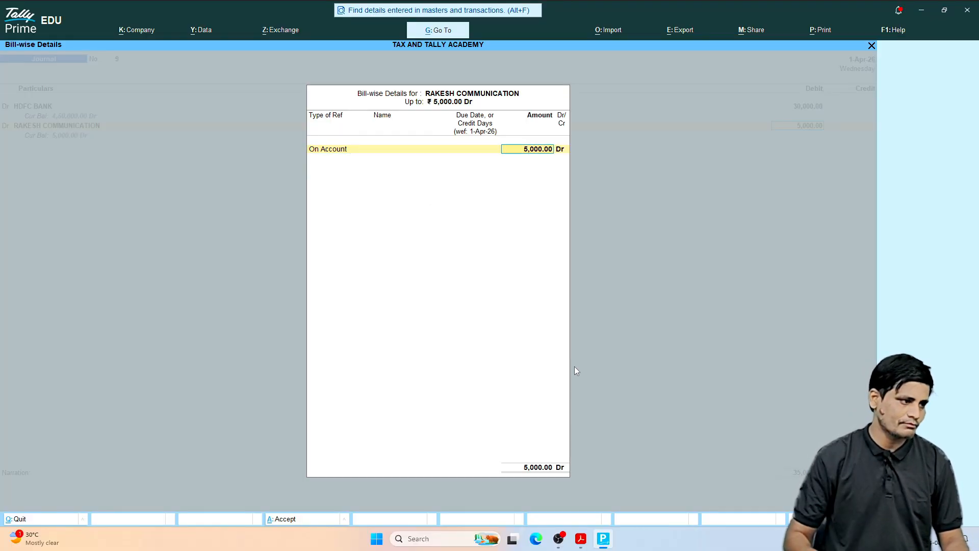
key("Return")
key("Return")
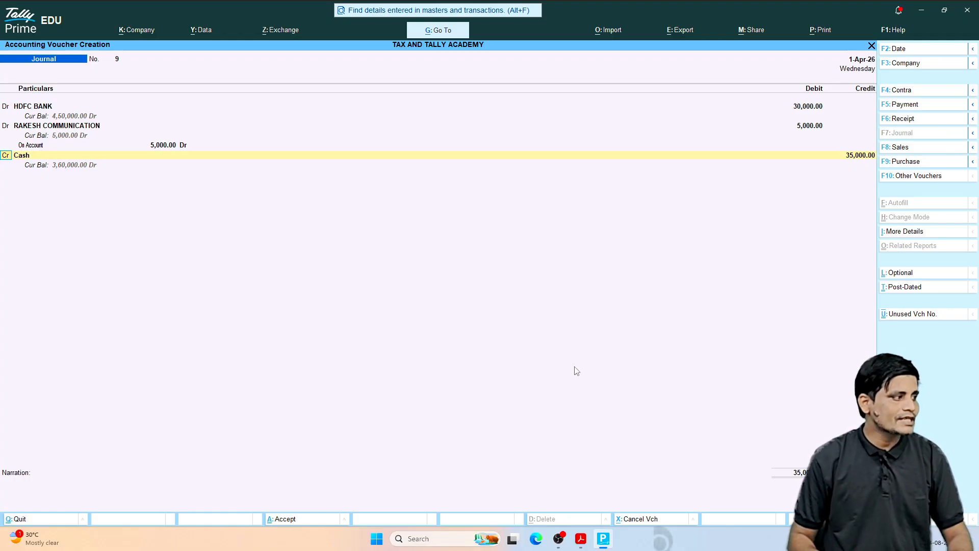
Step: Create a ledger named SALES under Sales Accounts from the voucher's credit line, with ledger type Not Applicable, and save it
key("Return")
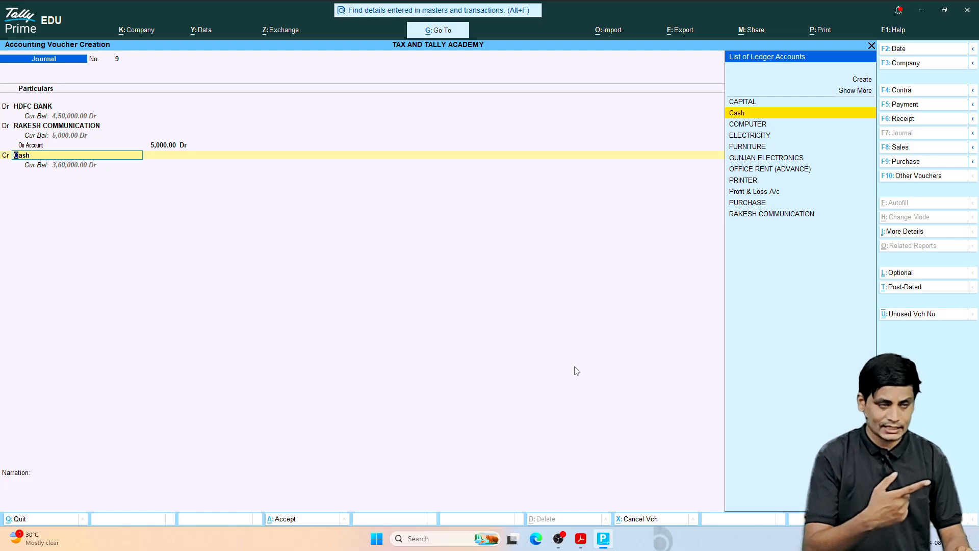
key("alt")
key("alt+c")
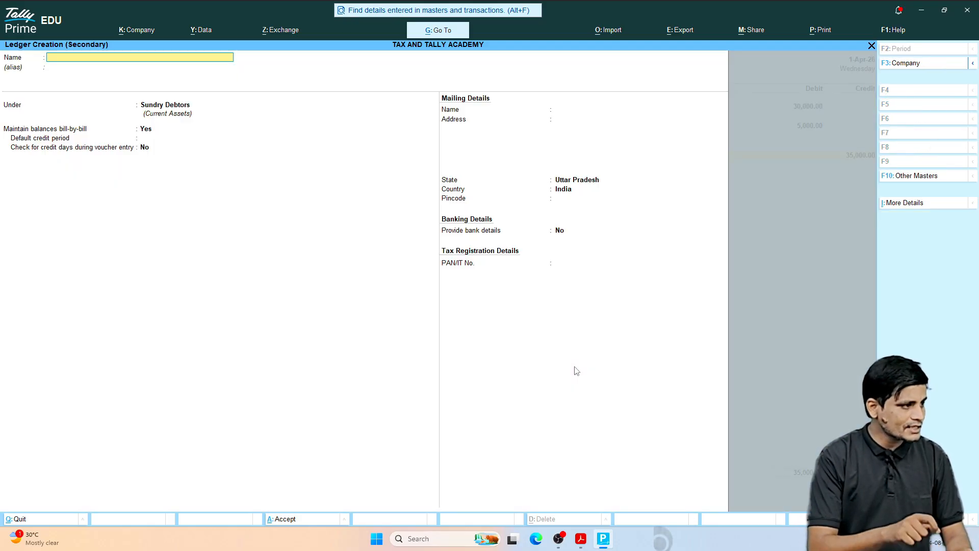
type("SALES")
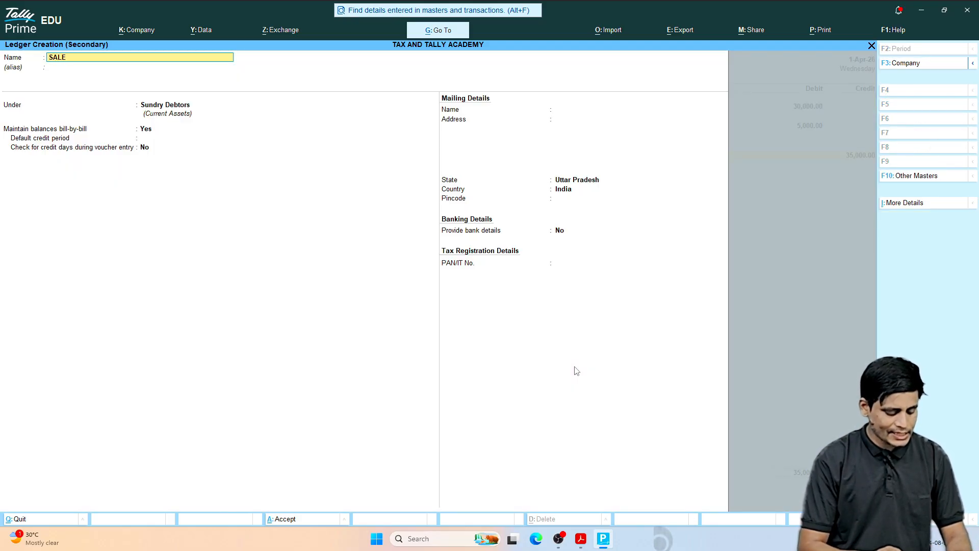
key("Return")
key("Return")
type("SALE")
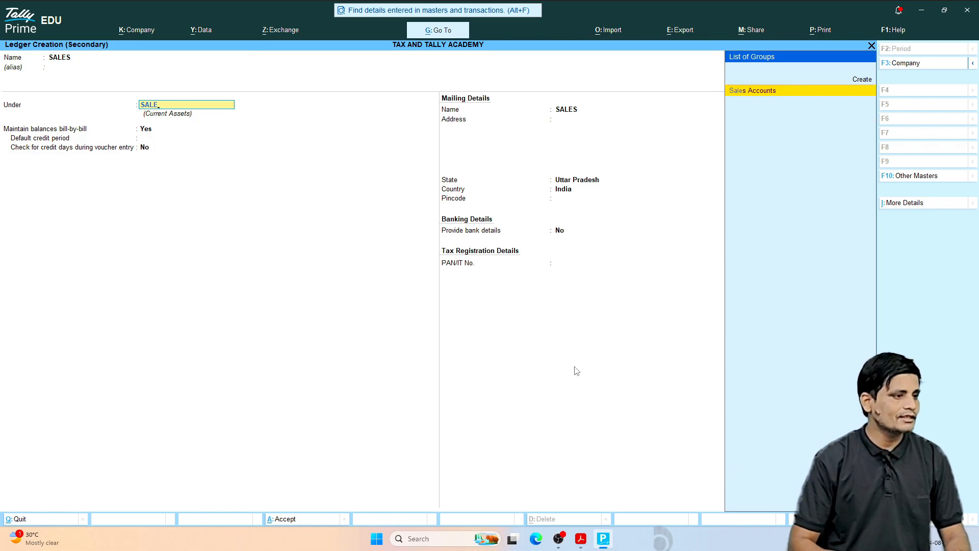
key("Return")
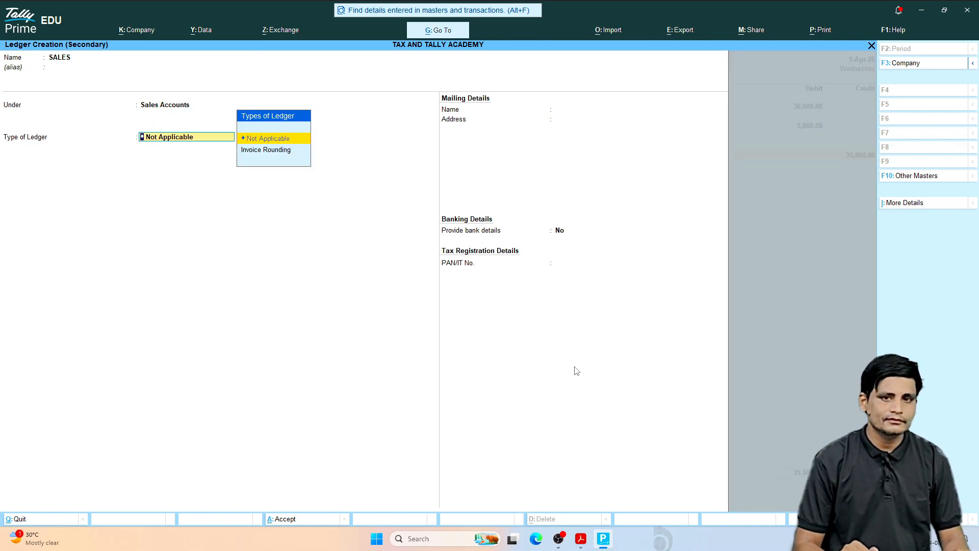
key("Return")
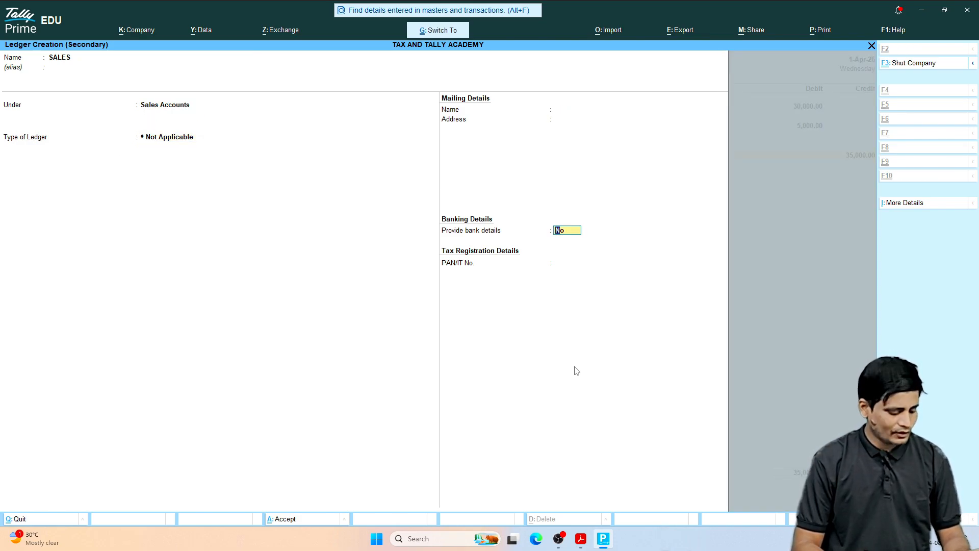
key("ctrl+a")
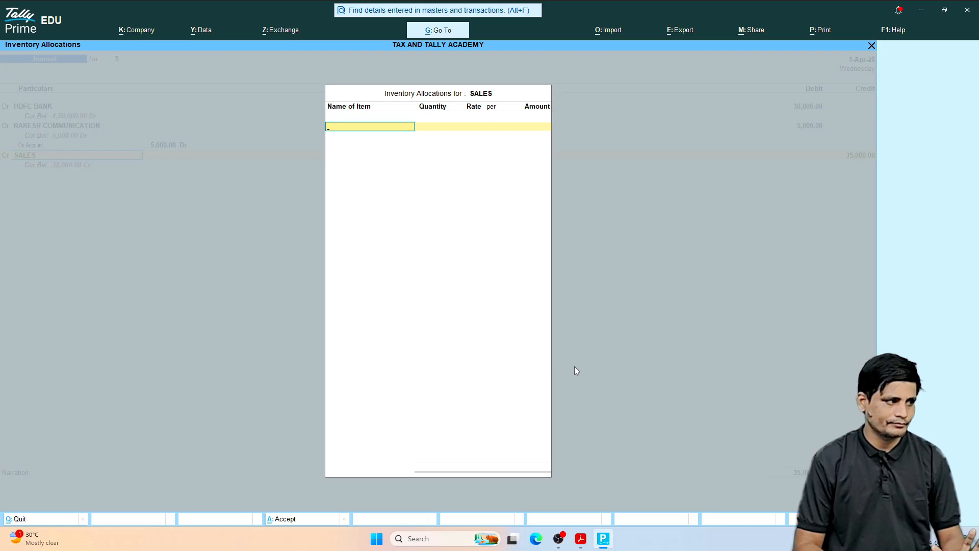
Step: Allocate 2 PCS of MOBILE for an amount of 35000 to SALES and save the journal voucher without a narration
type("M")
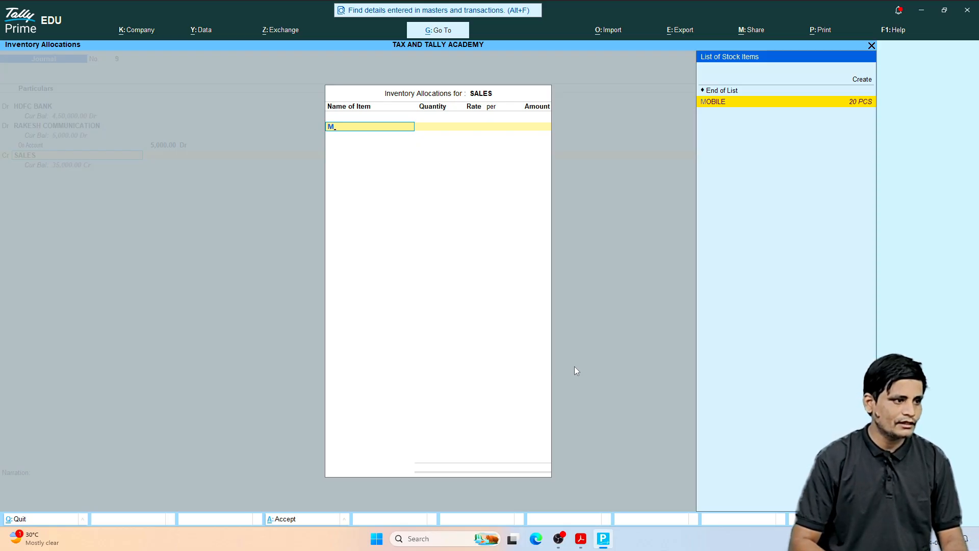
key("Return")
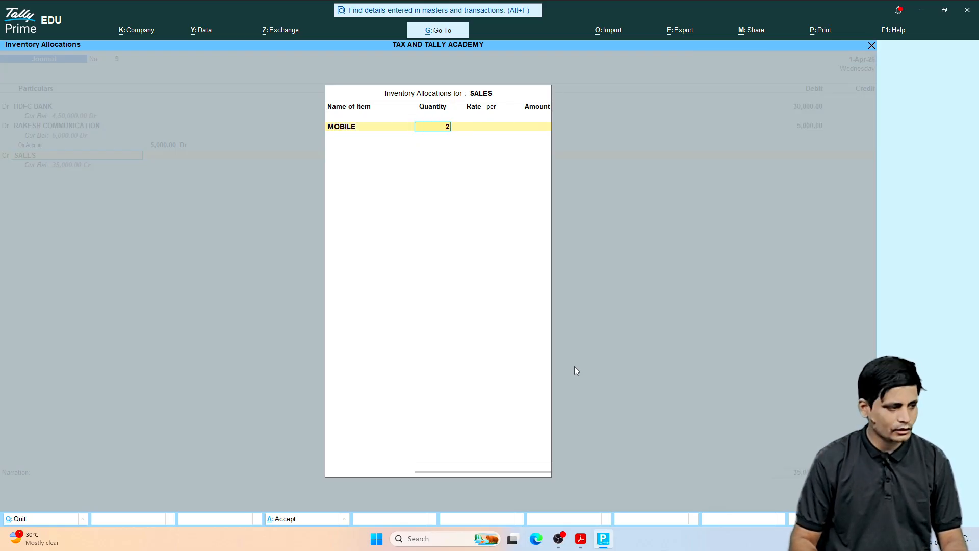
key("Return")
key("Return")
key("Return")
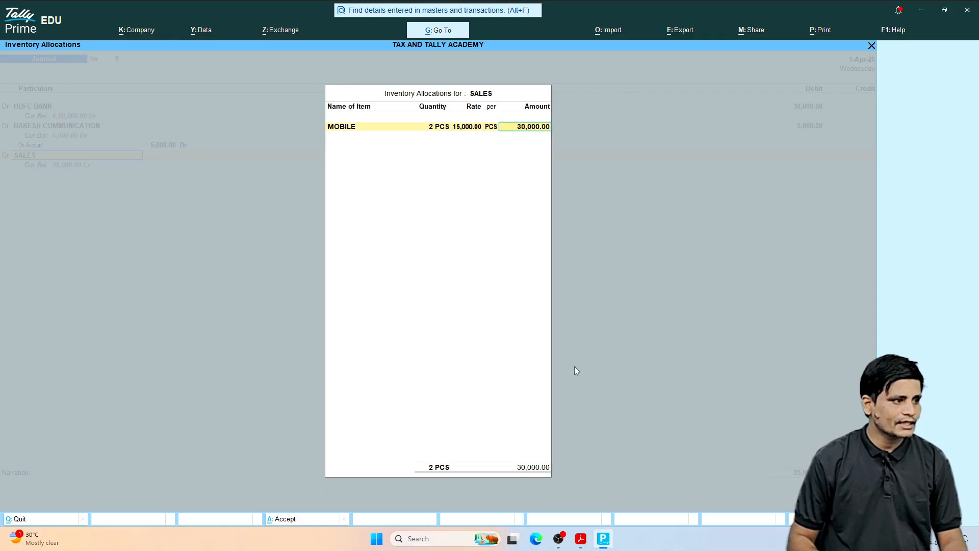
type("35000")
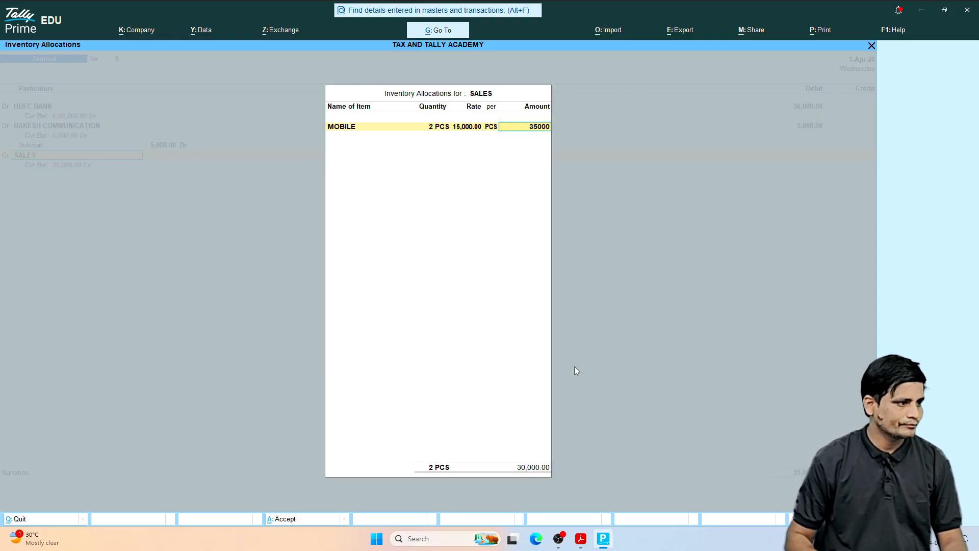
key("Return")
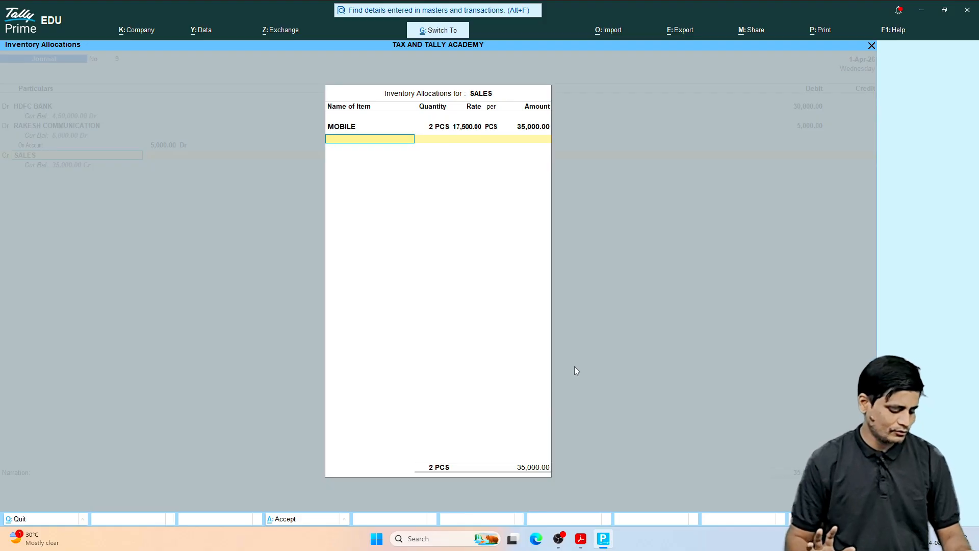
key("Return")
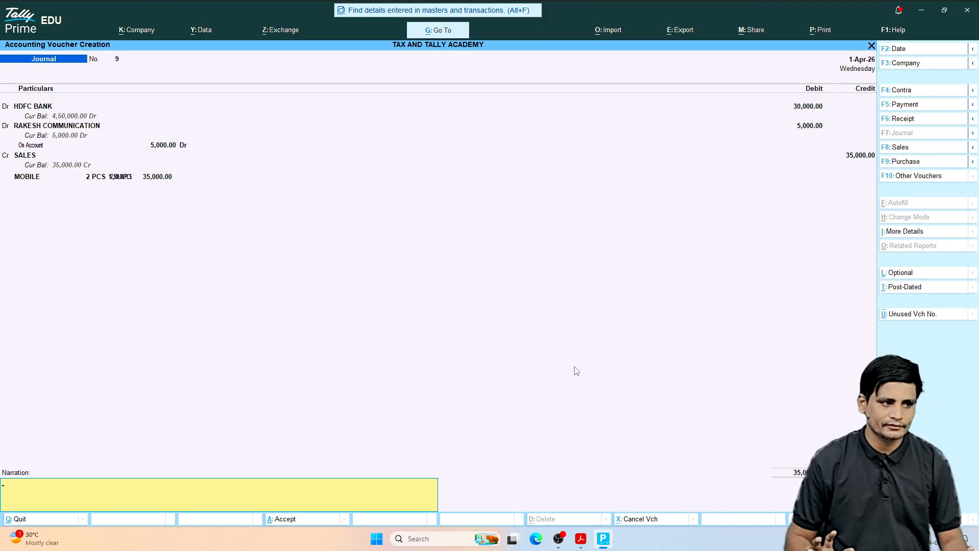
key("Return")
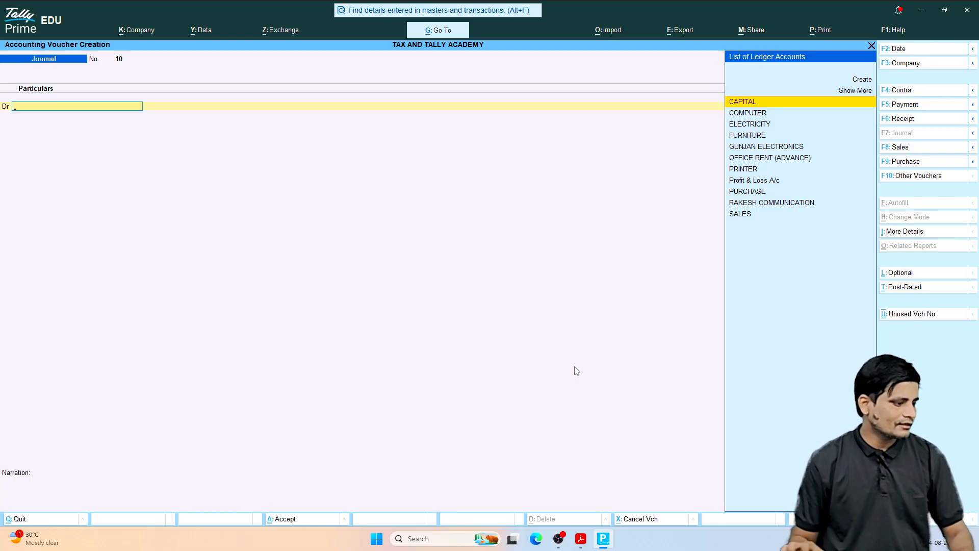
Step: Switch to the entries PDF in Acrobat, read the June 22, 2026 transaction, and return to Tally Prime
left_click(581, 540)
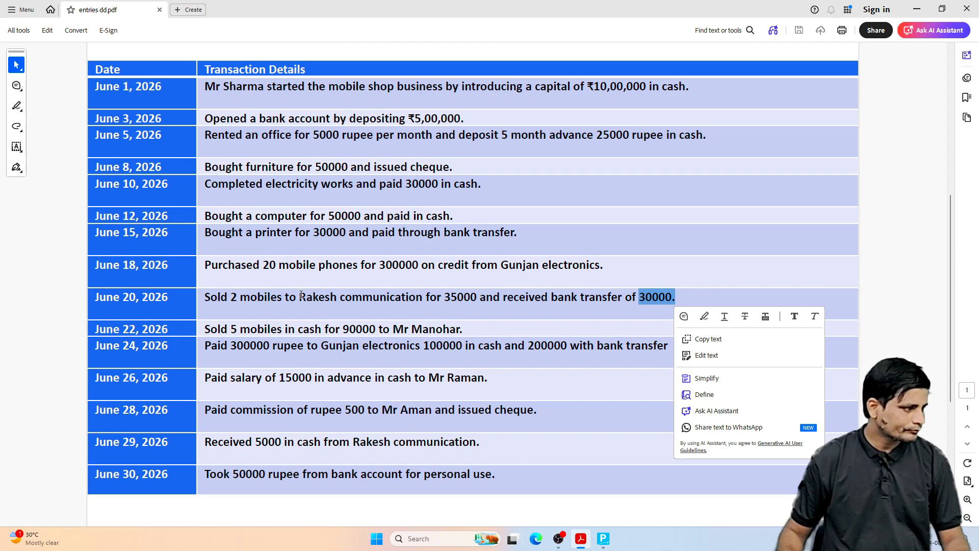
left_click(211, 300)
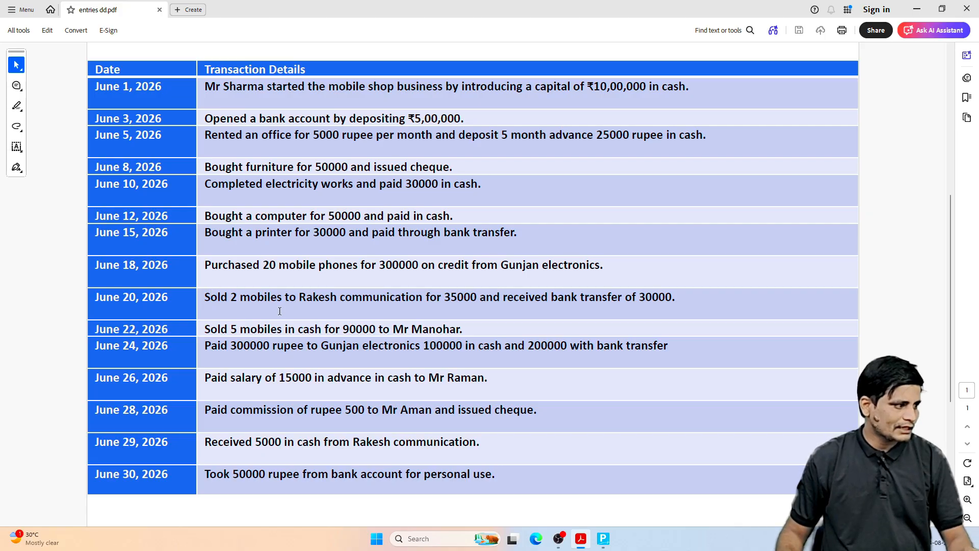
scroll(279, 310, "down", 1)
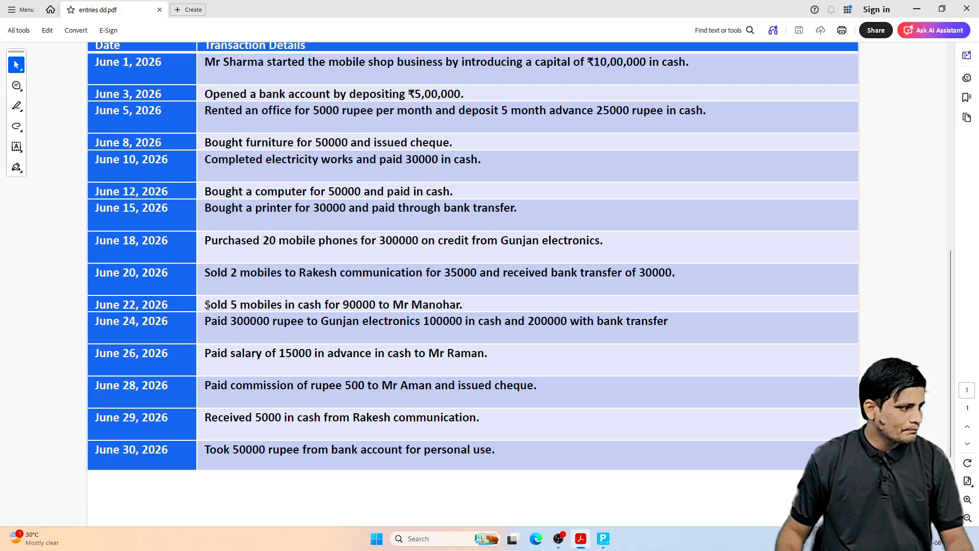
left_click_drag(205, 304, 376, 304)
left_click(397, 305)
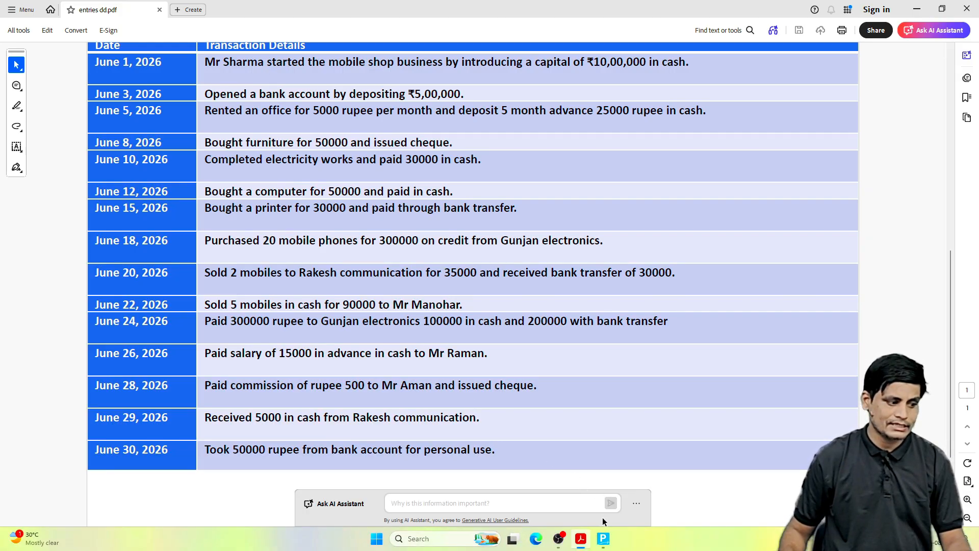
left_click(603, 539)
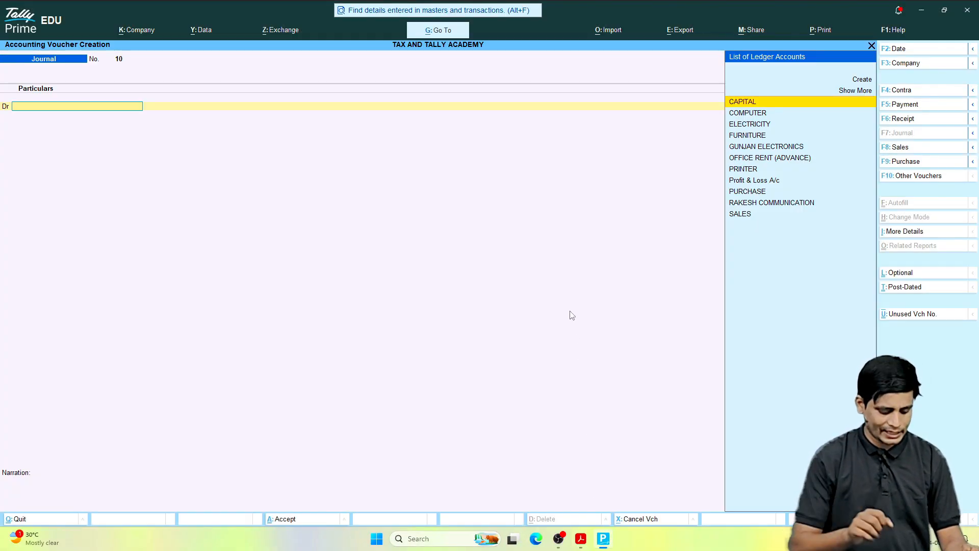
Step: Debit Cash with 90000 in the new journal voucher and choose SALES as the credit ledger
type("CASH")
key("Return")
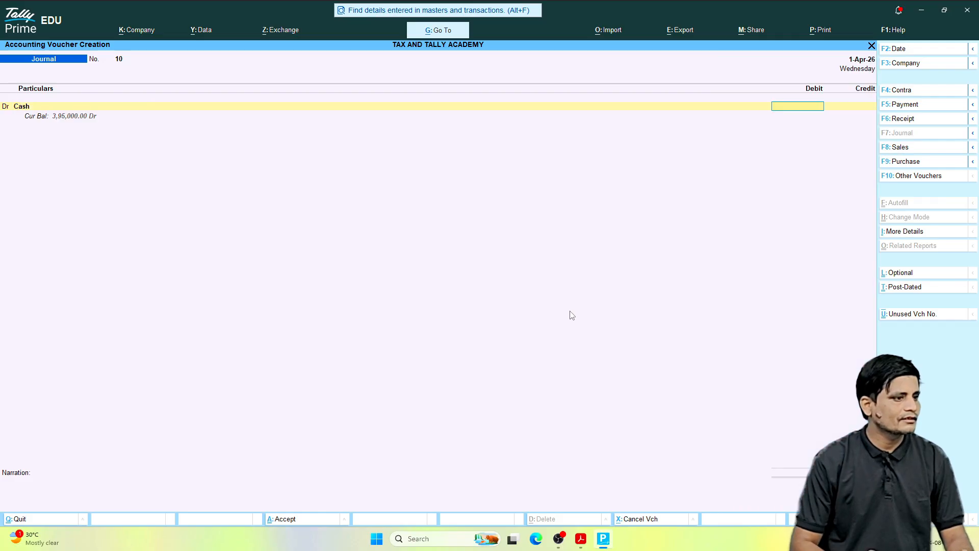
type("90,00")
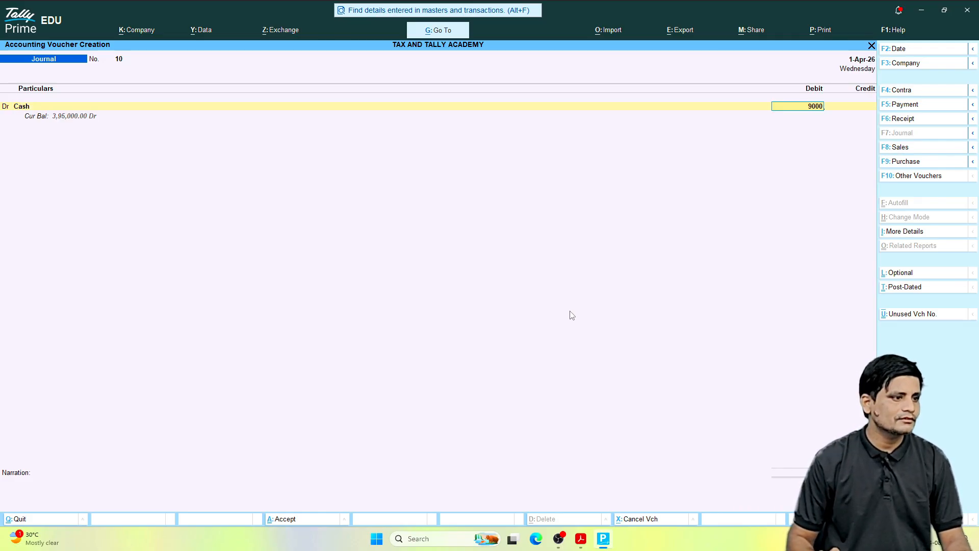
type("0")
key("Return")
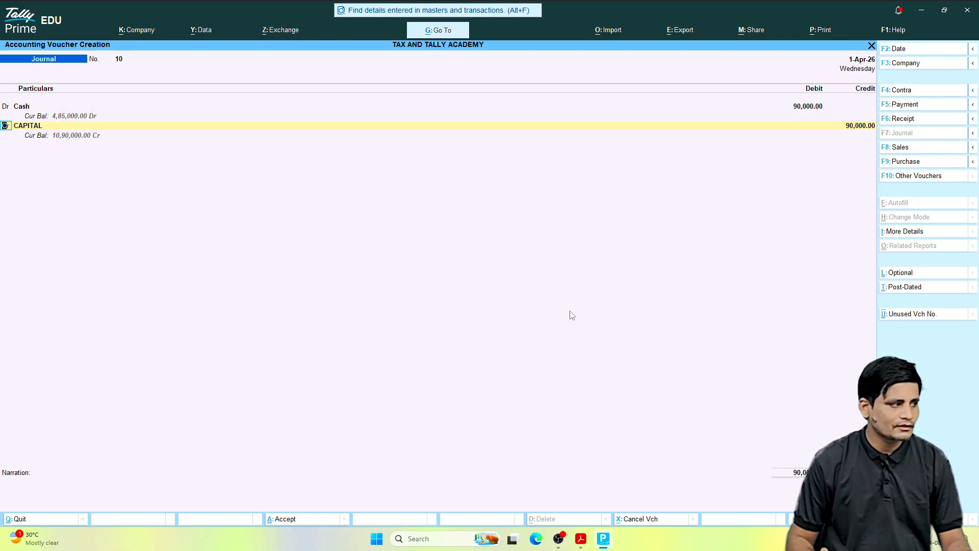
key("Return")
type("SAL")
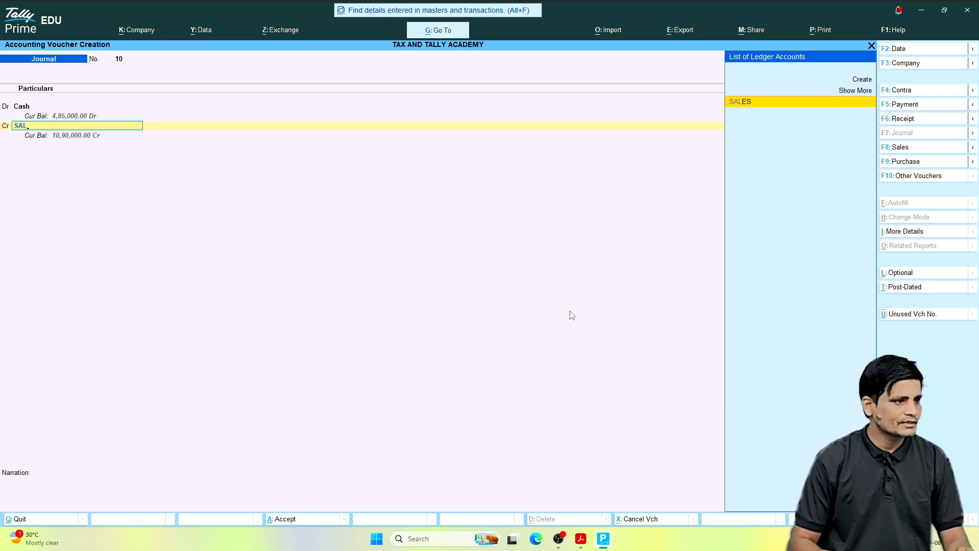
key("Return")
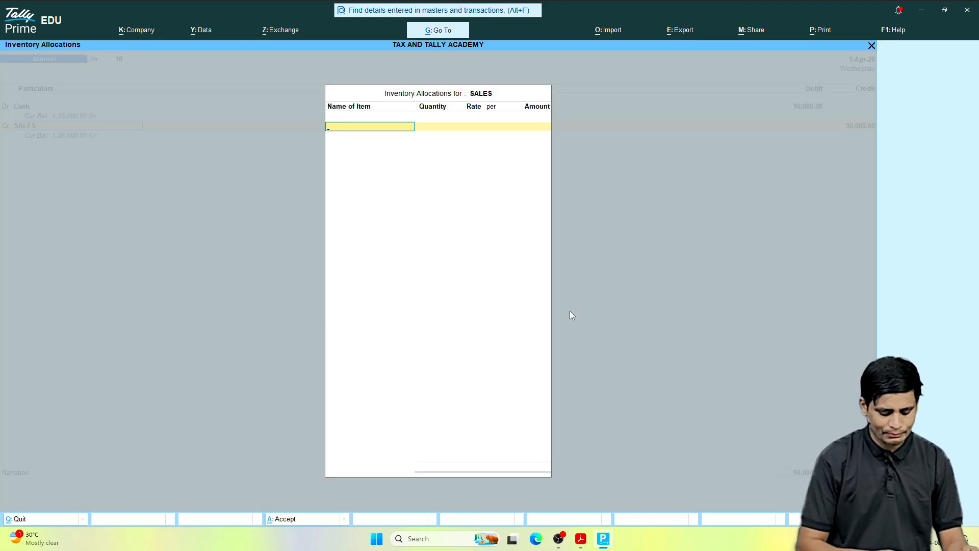
Step: Allocate 5 PCS of MOBILE for an amount of 90000 to SALES and save the cash sale voucher without a narration
type("M")
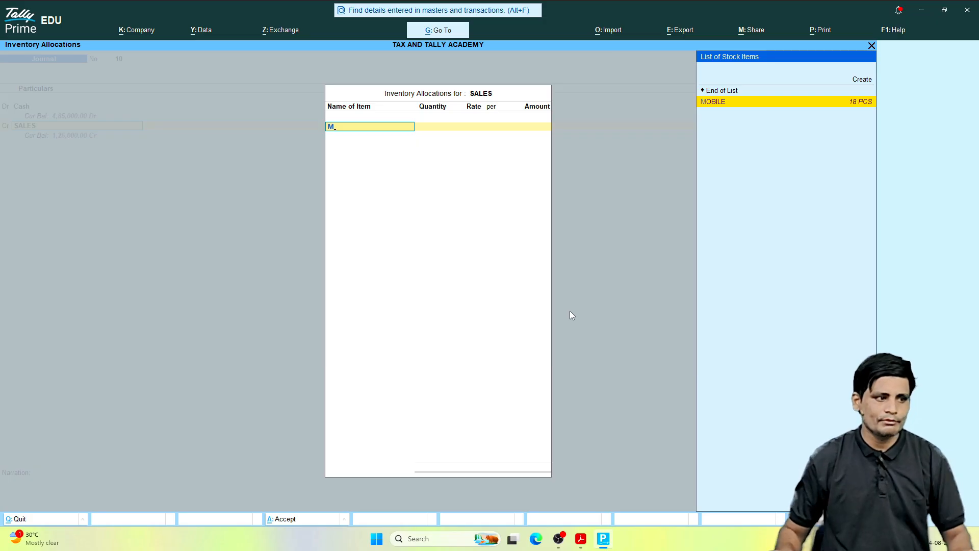
left_click(855, 105)
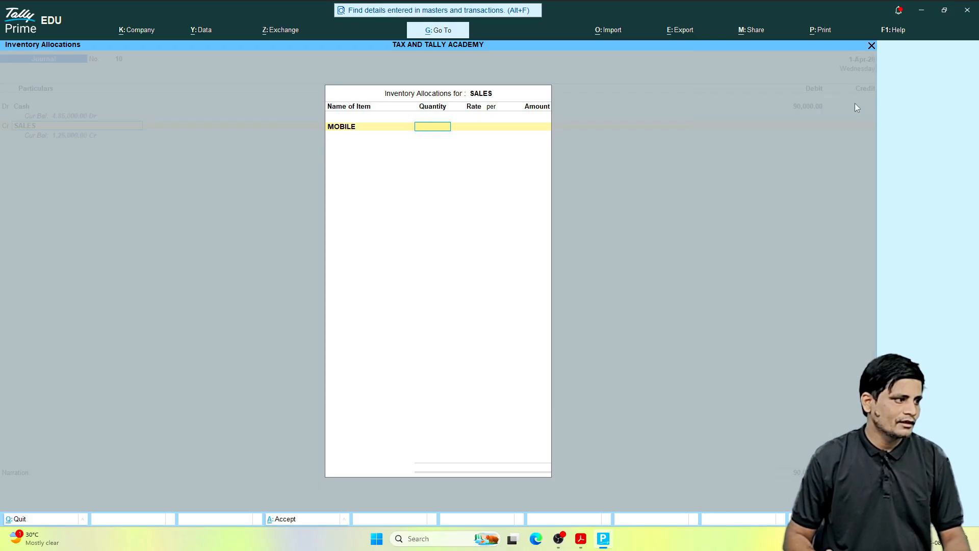
key("Return")
key("Return")
key("Return")
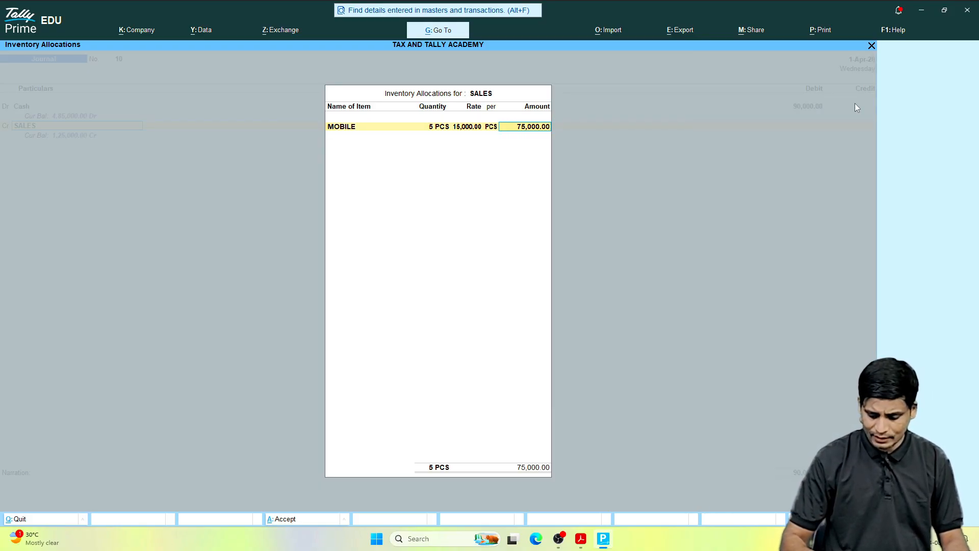
type("90,00")
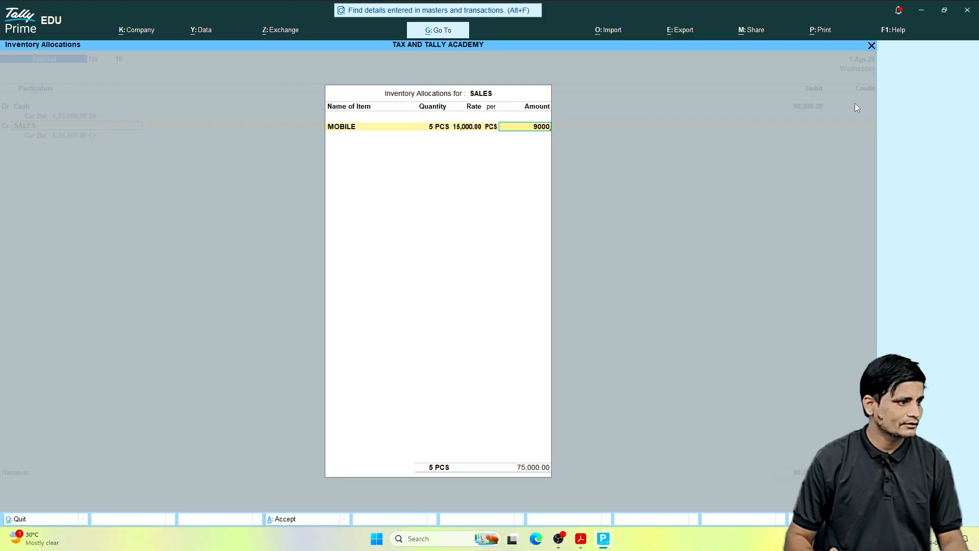
type("0")
key("Return")
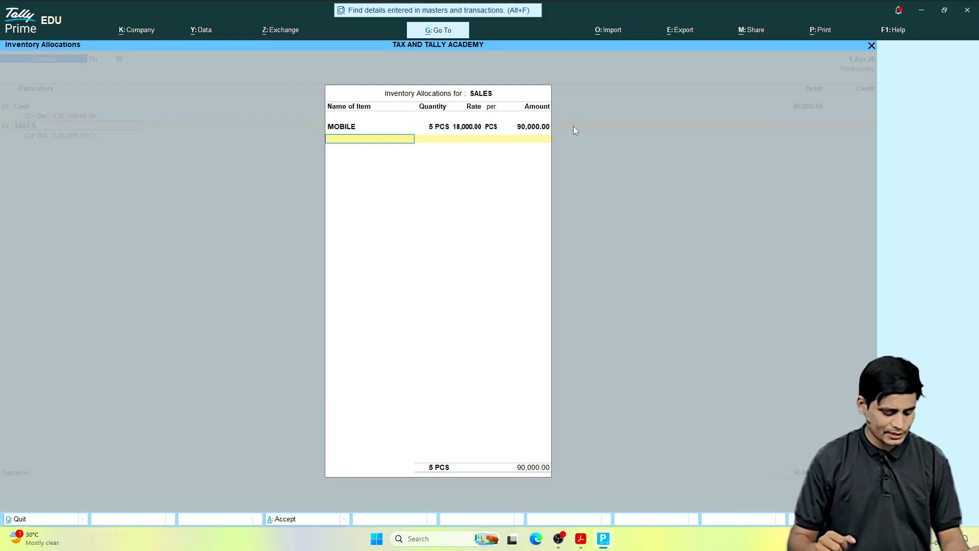
key("Return")
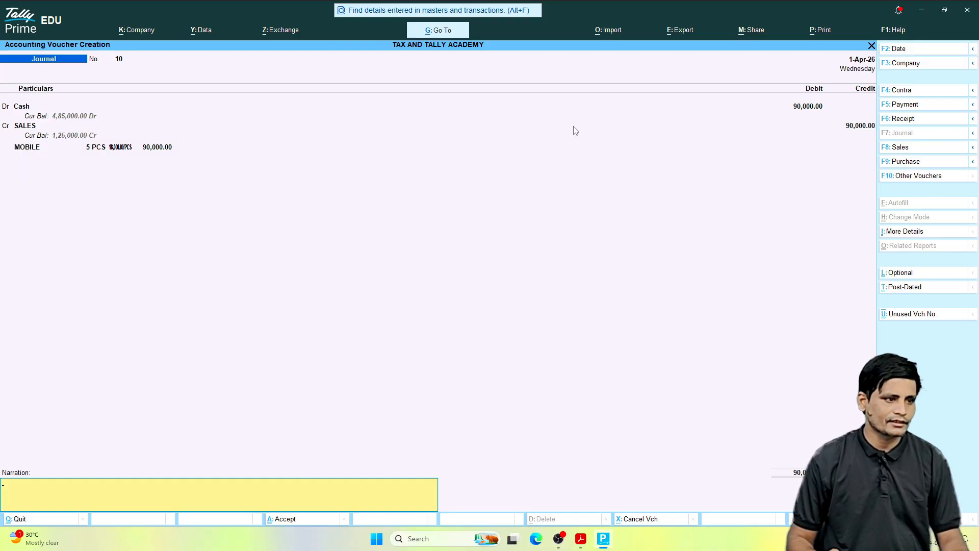
key("Return")
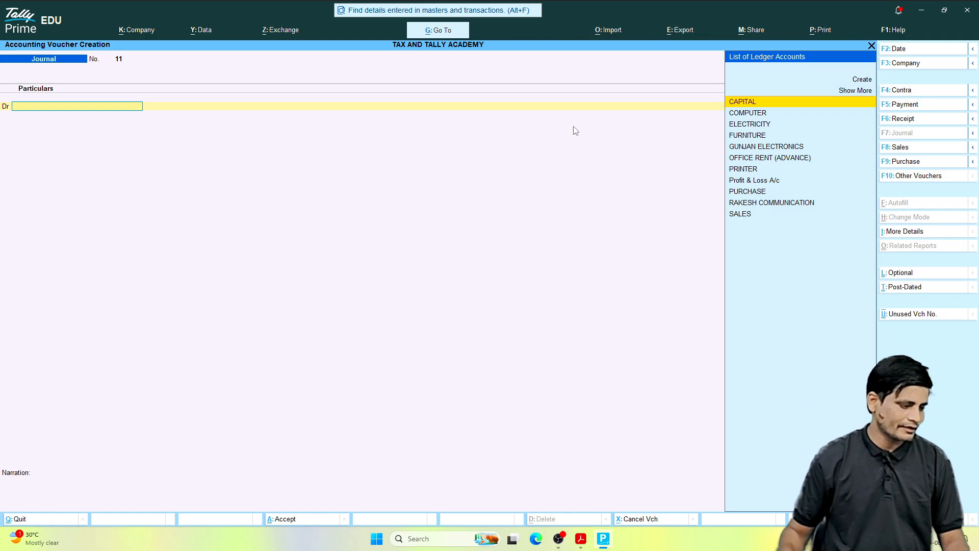
Step: Switch to the entries PDF in Acrobat, read the June 24, 2026 transaction, and return to Tally Prime
left_click(581, 538)
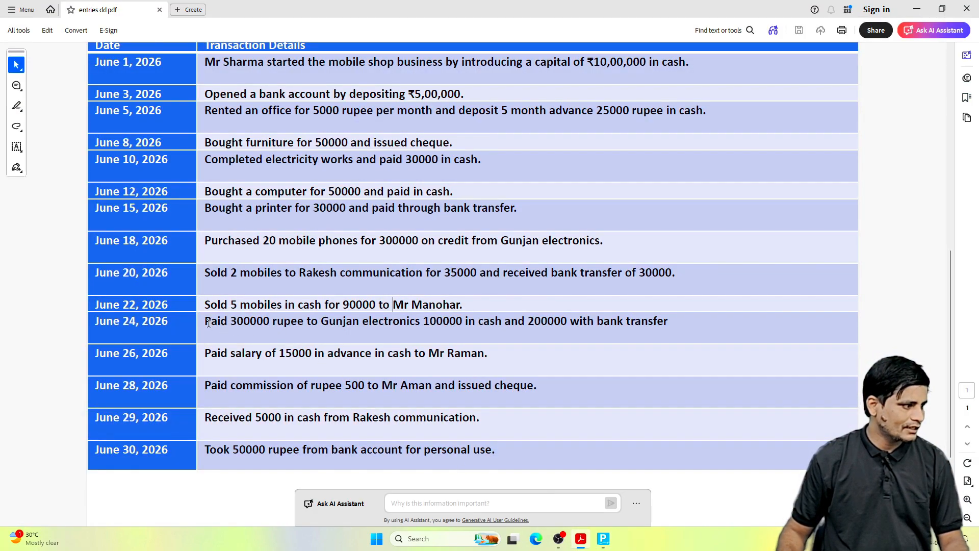
left_click_drag(207, 323, 647, 320)
left_click(448, 321)
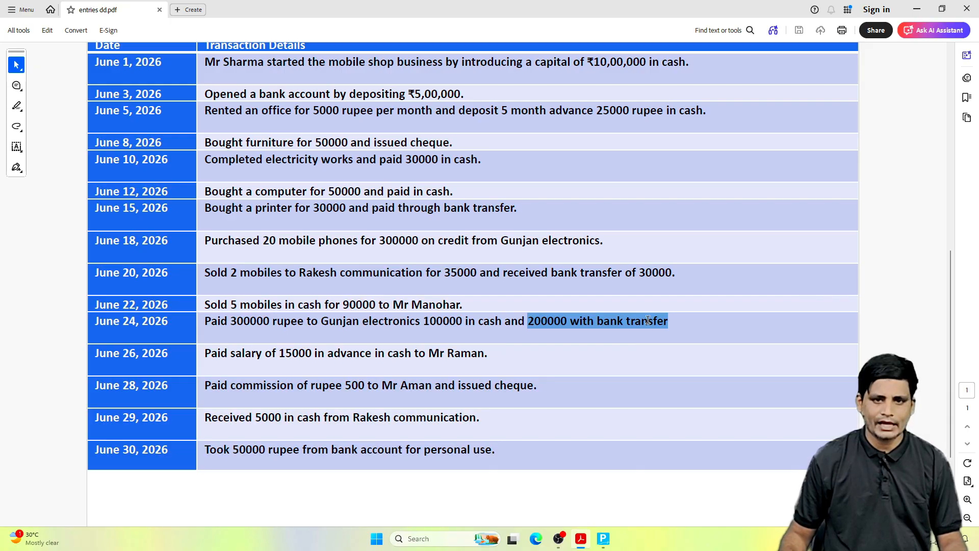
left_click(592, 323)
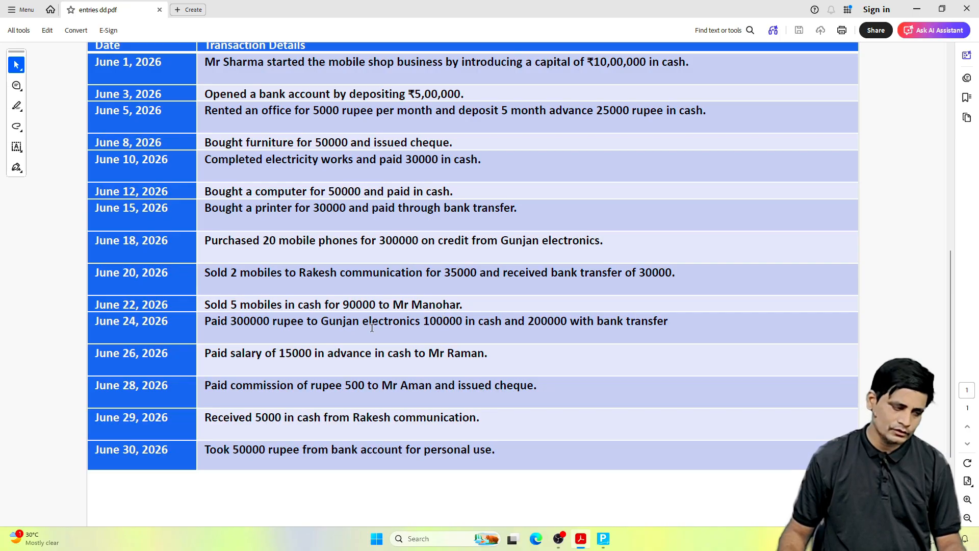
left_click(605, 545)
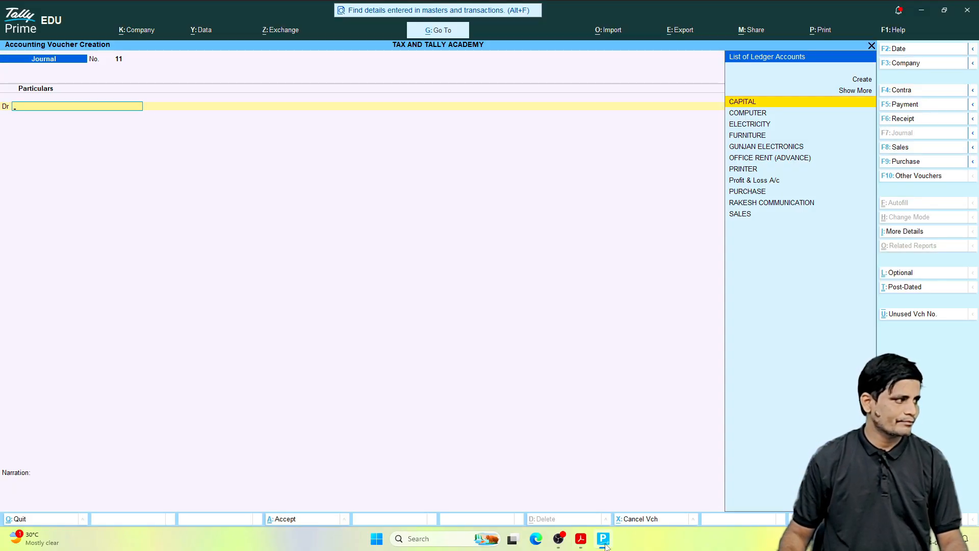
Step: Debit GUNJAN ELECTRONICS with 300000 in the new journal voucher and allocate the full amount as On Account
type("GUN")
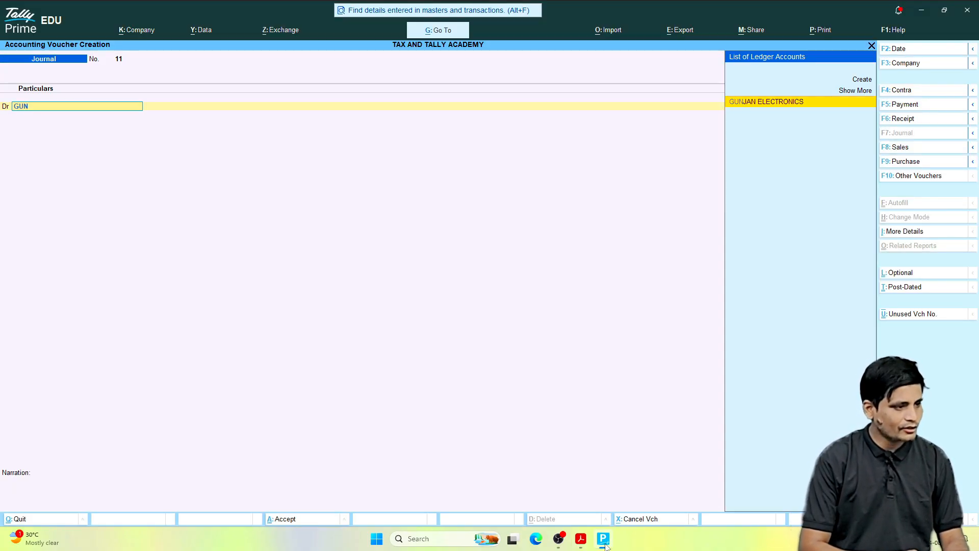
key("Return")
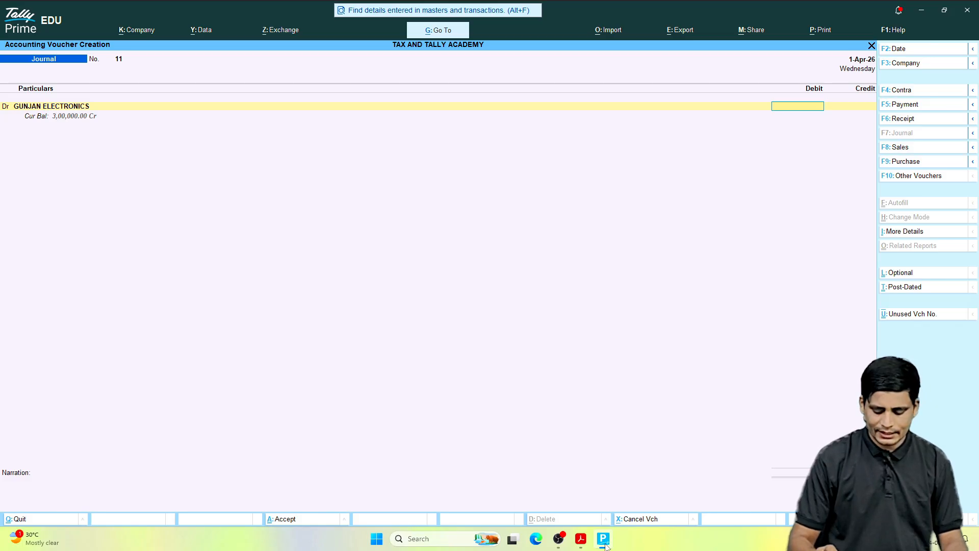
type("3000")
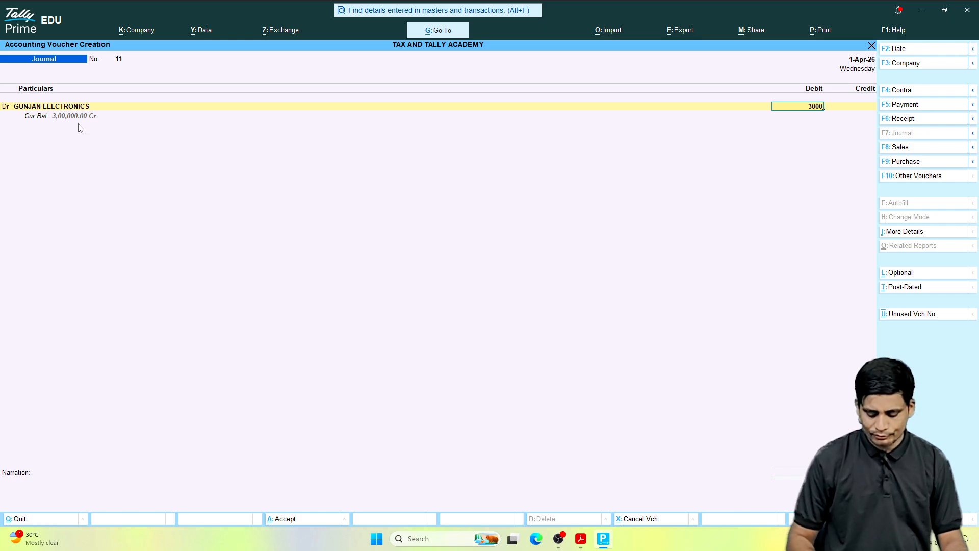
type("0")
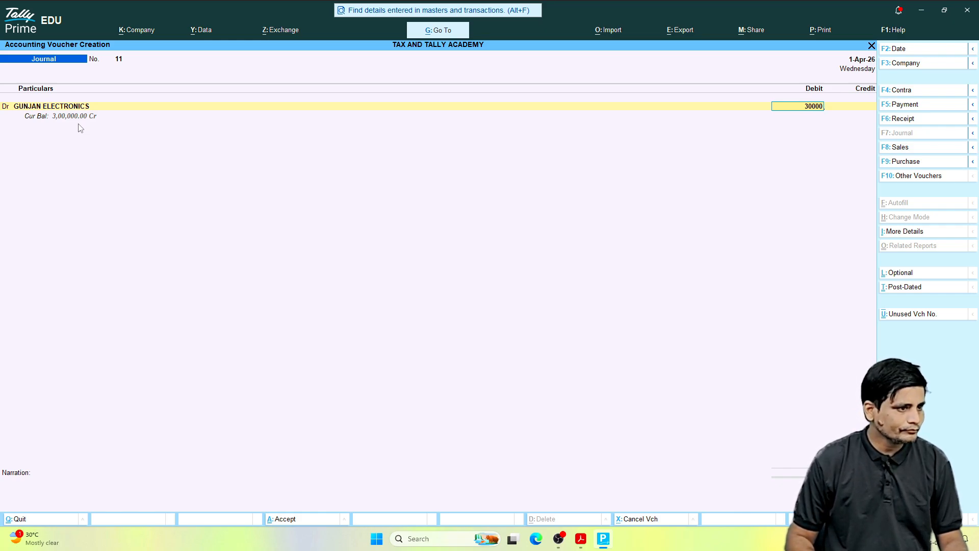
type("0")
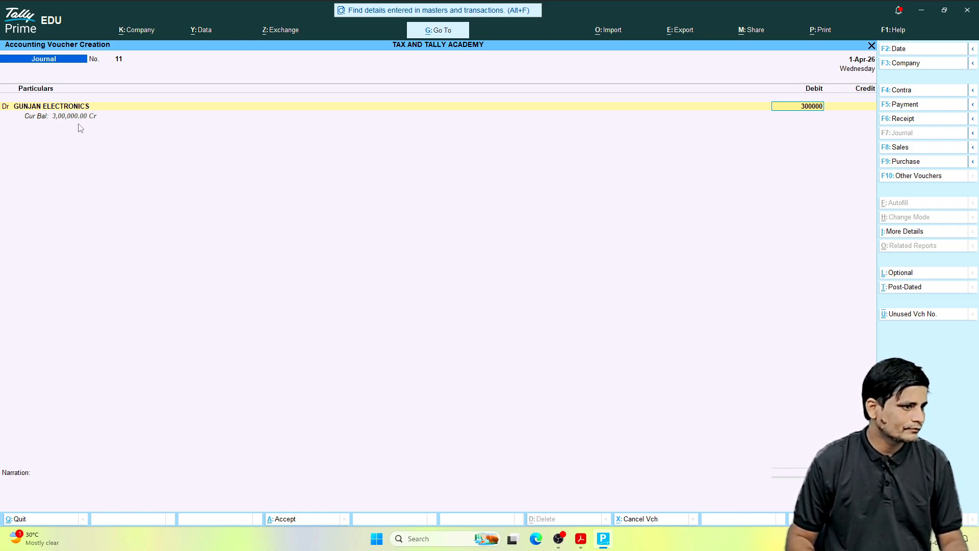
key("Return")
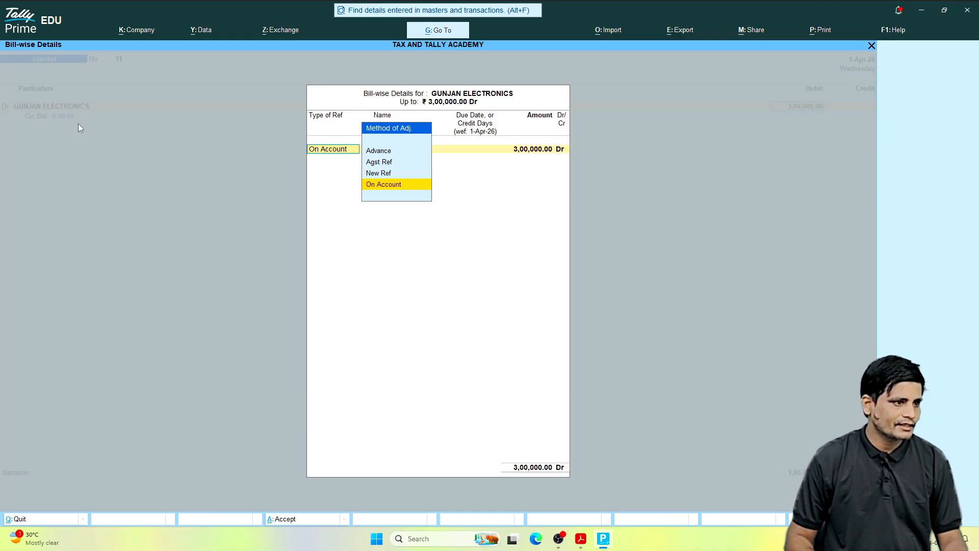
key("Return")
key("Return")
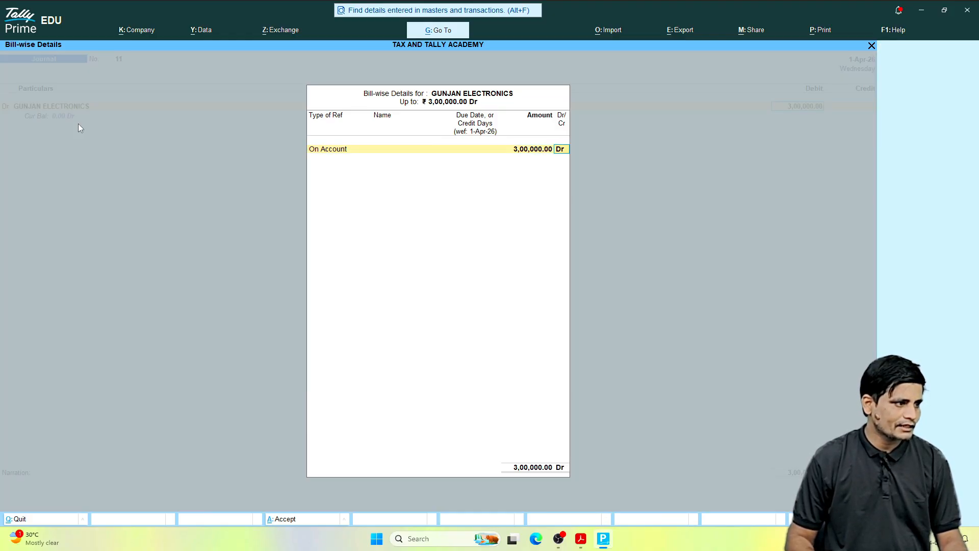
key("Return")
key("Return")
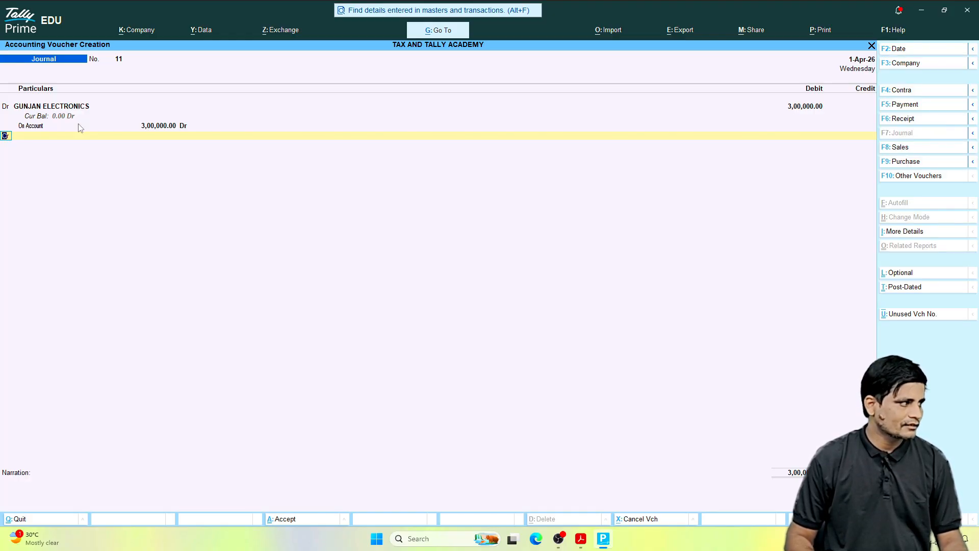
Step: Credit Cash with 100000 and HDFC BANK with 200000, and save the supplier payment voucher without a narration
type("CASH")
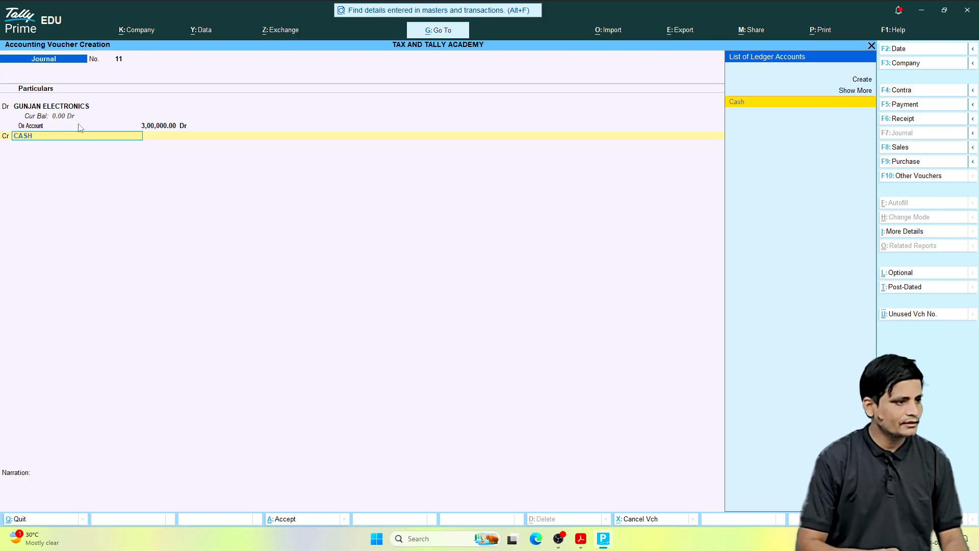
key("Return")
type("1")
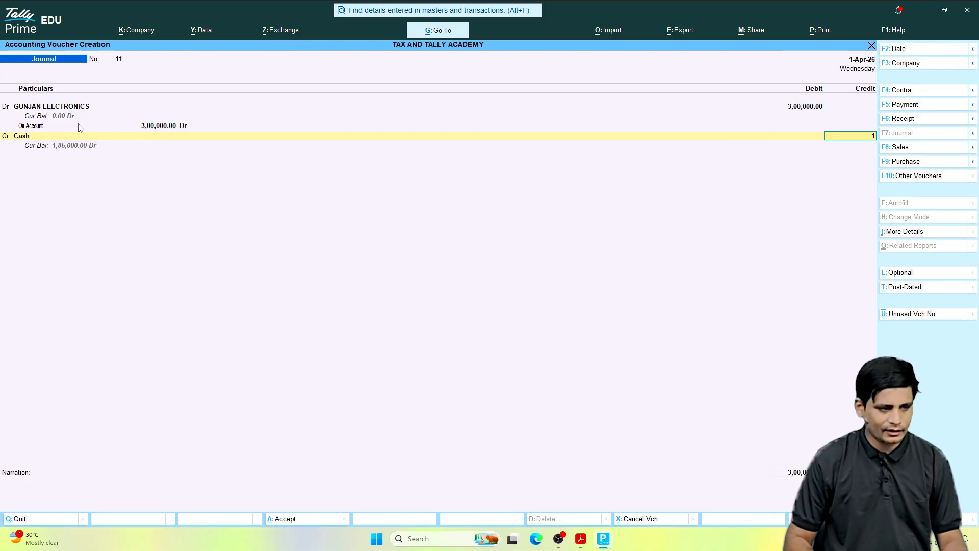
type("00000")
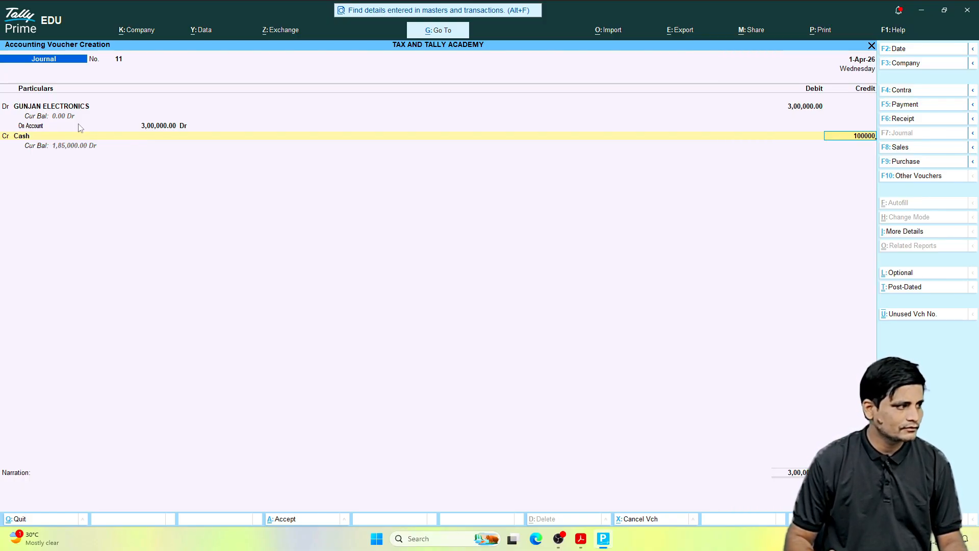
key("Return")
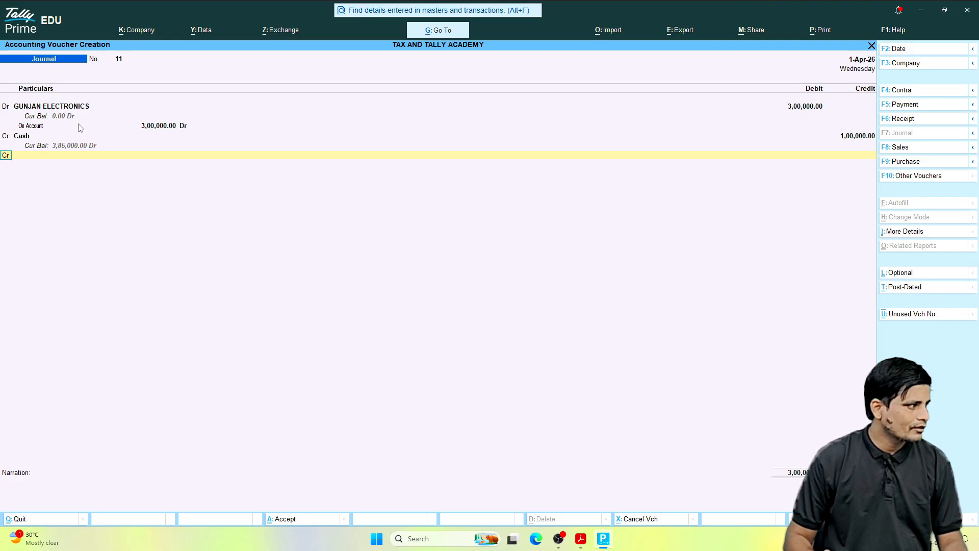
key("Return")
type("BANK")
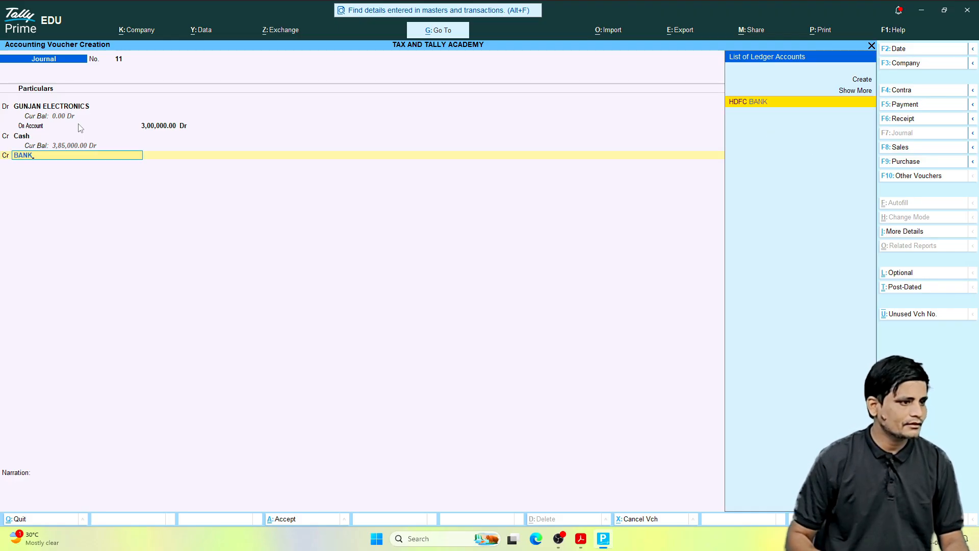
key("Return")
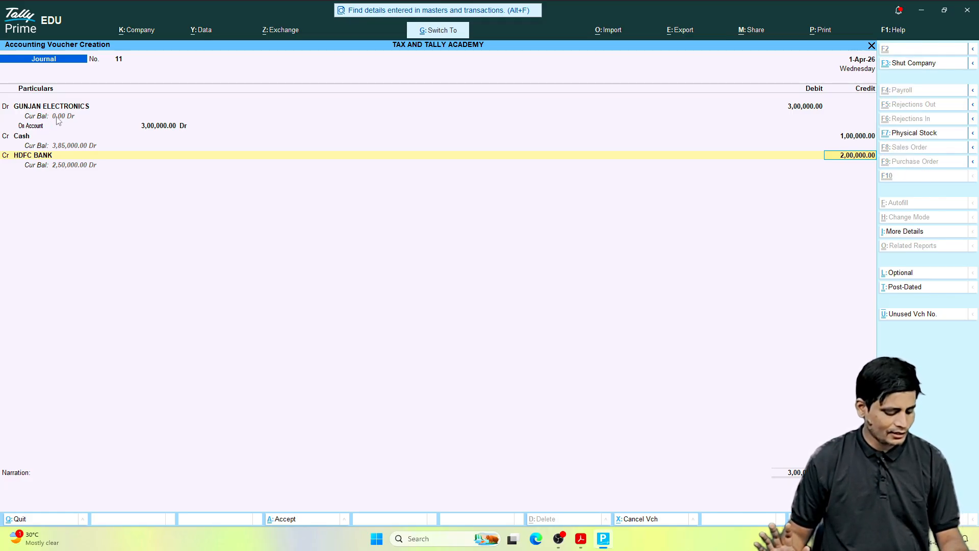
key("ctrl+a")
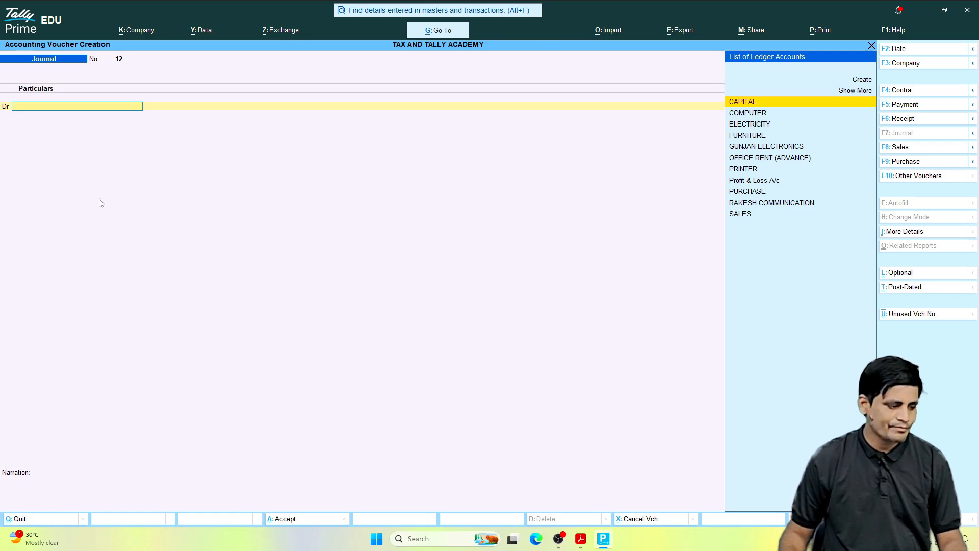
Step: Switch to the entries PDF in Acrobat and read the June 26, 2026 transaction
left_click(580, 539)
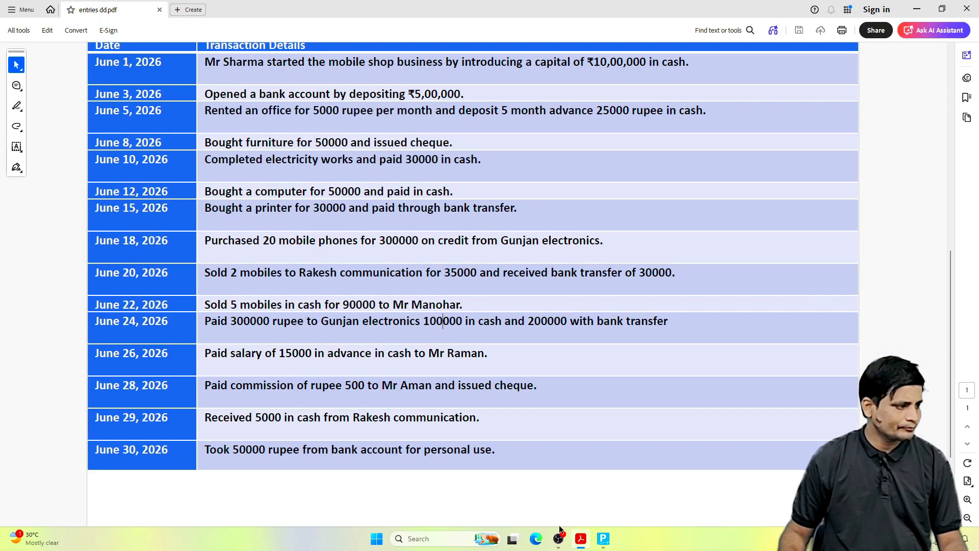
left_click_drag(208, 354, 484, 354)
left_click(375, 352)
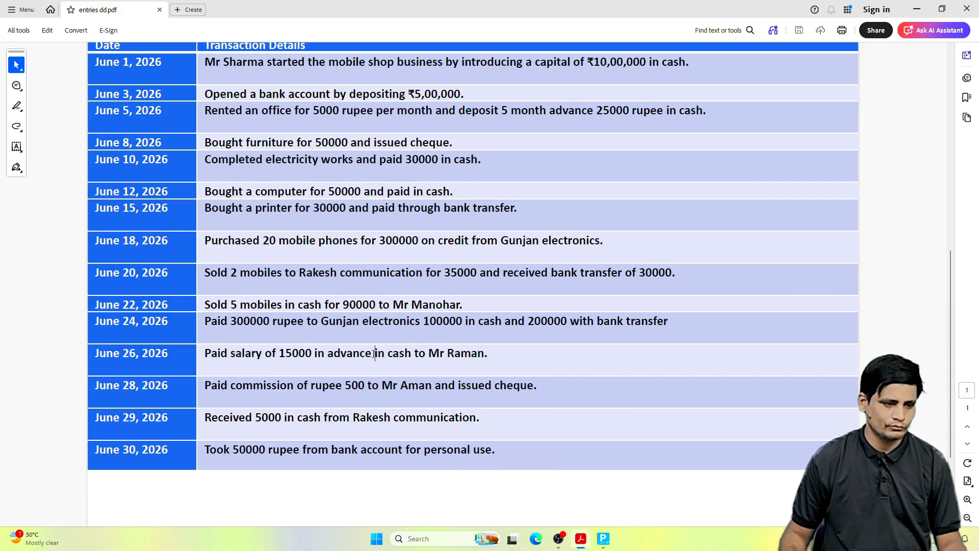
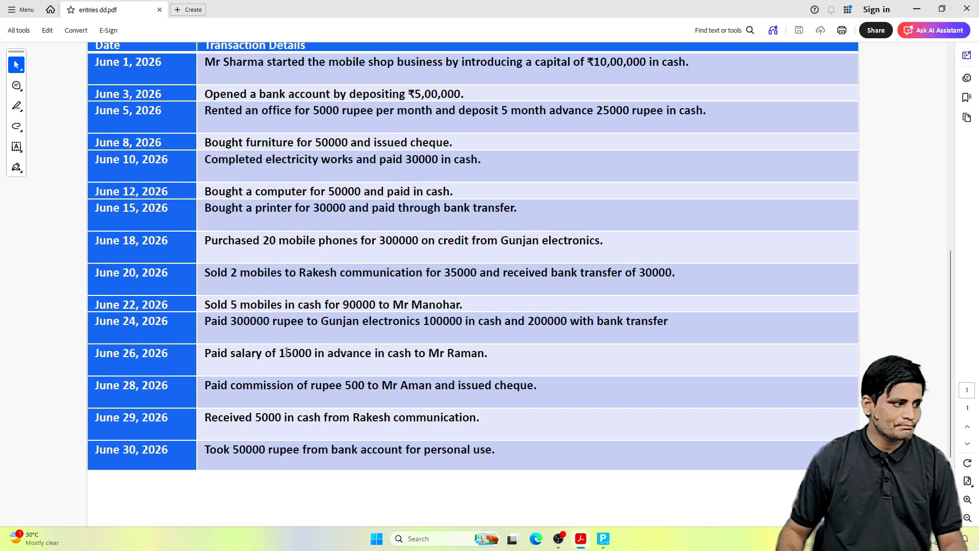
Step: Highlight the amount and payment mode in the June 26, 2026 salary entry of the PDF, and return to Tally Prime
left_click_drag(287, 352, 394, 353)
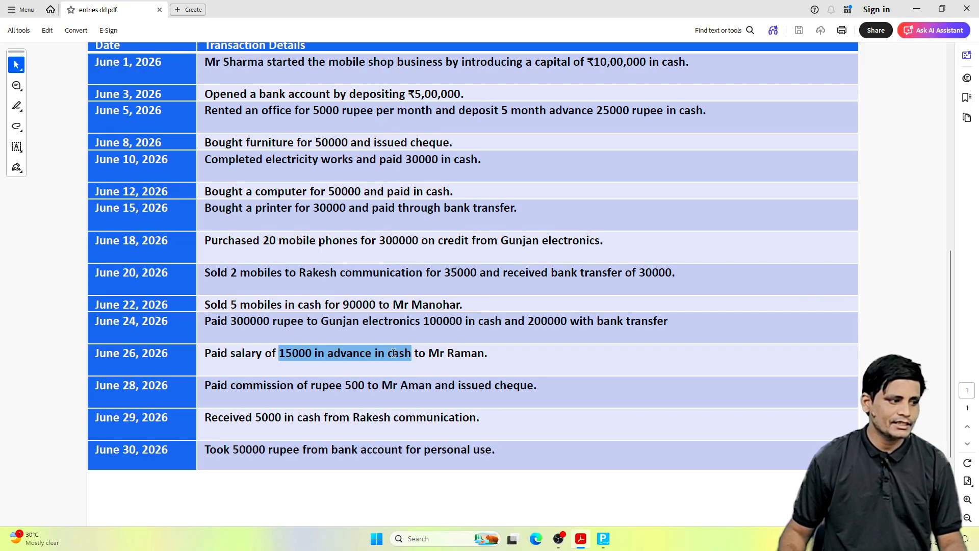
left_click(333, 357)
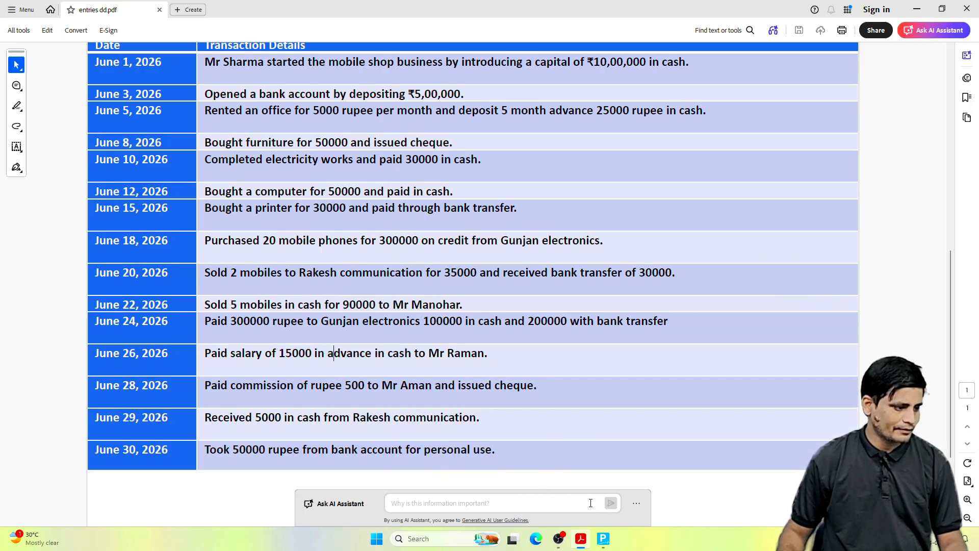
left_click(607, 540)
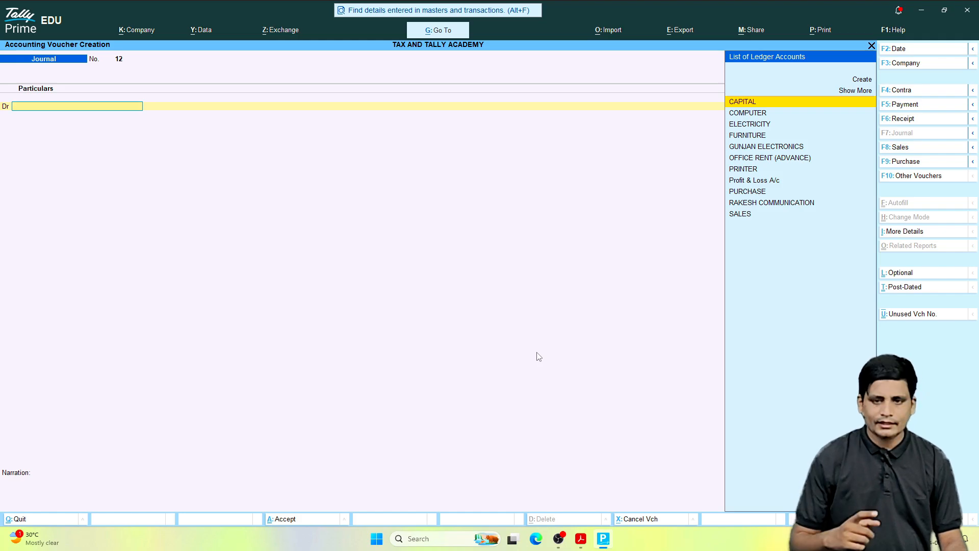
Step: Create a ledger from the journal voucher, named after the salary recipient with the title MR, under Sundry Creditors
key("alt")
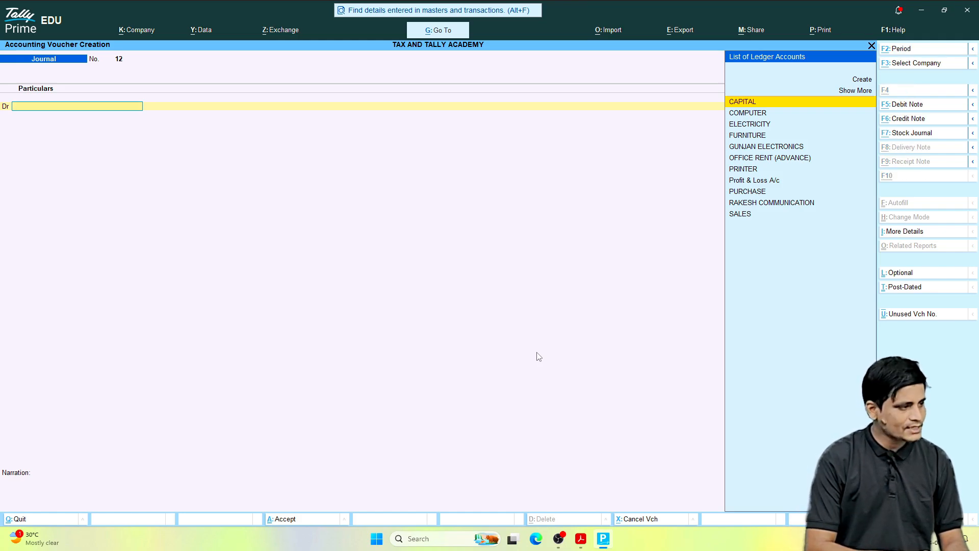
key("alt+c")
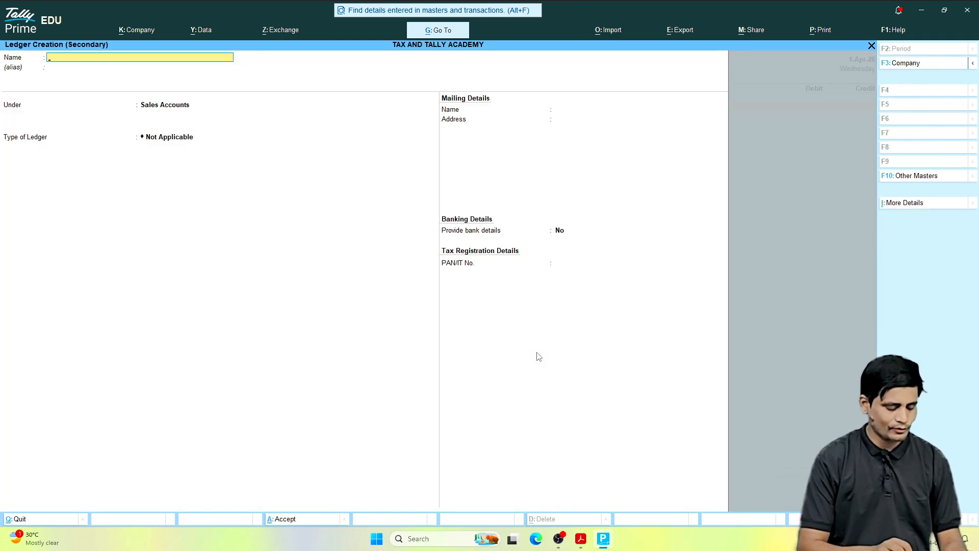
type("MR")
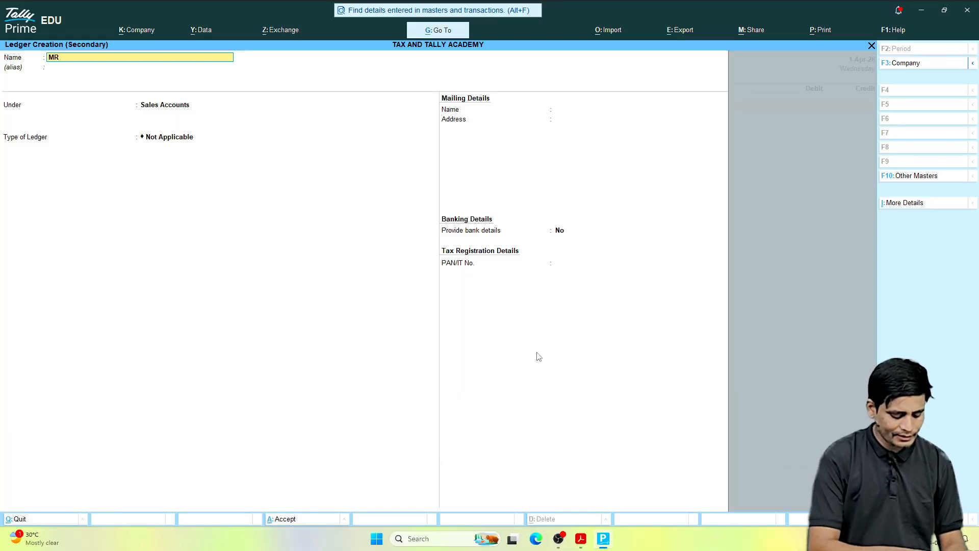
type(" RAMAN")
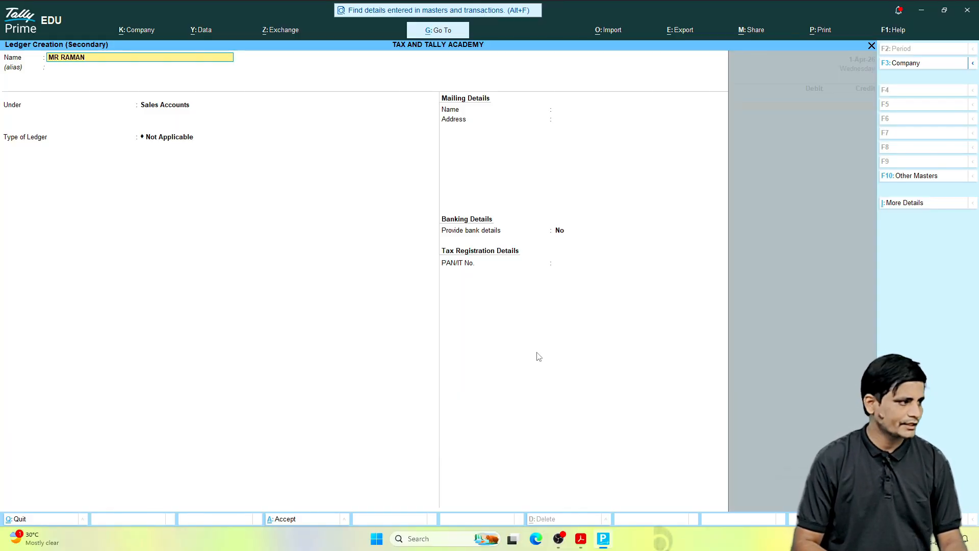
key("Return")
key("Return")
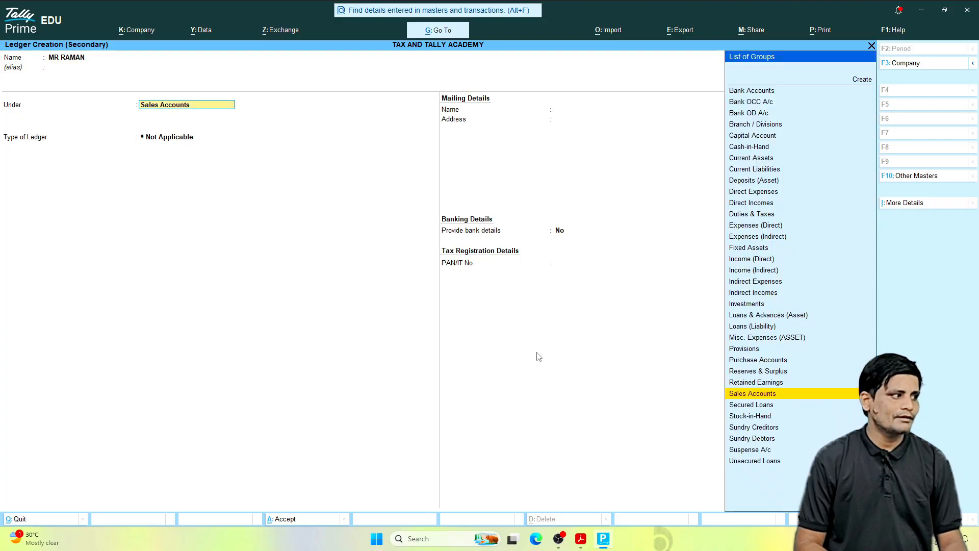
type("CRED")
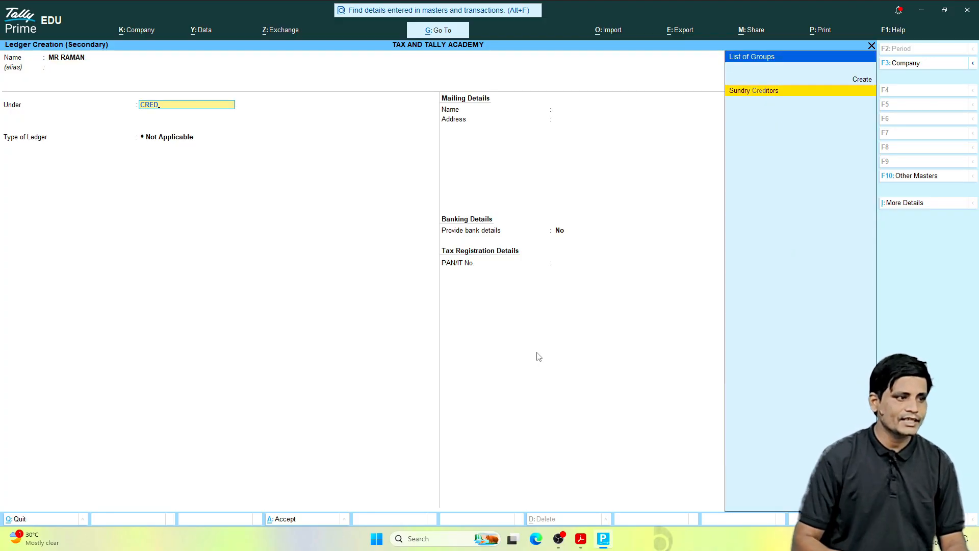
key("Return")
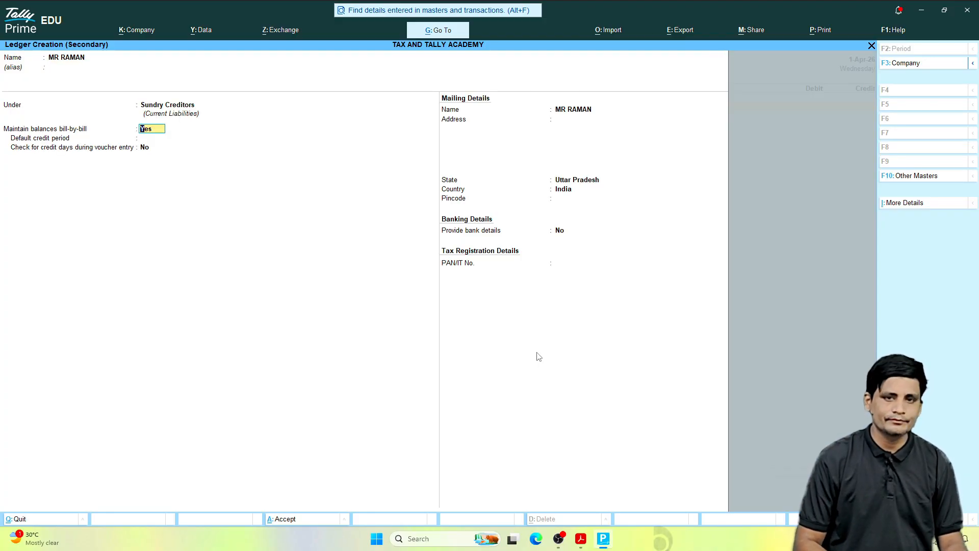
Step: Keep the default bill-by-bill settings, enter the salary recipient's city as the mailing address, and save the ledger
key("Return")
key("Return")
key("Return")
key("Return")
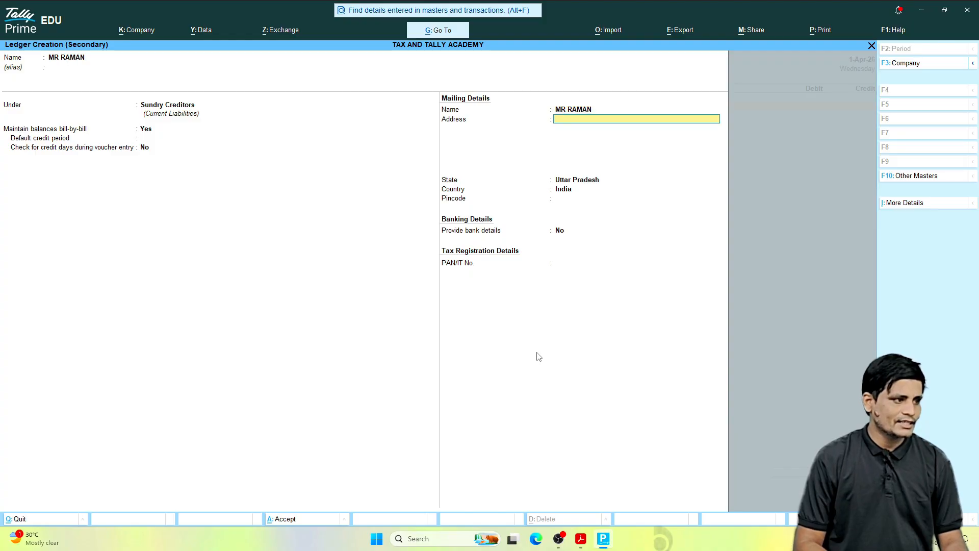
type("MORADABAD")
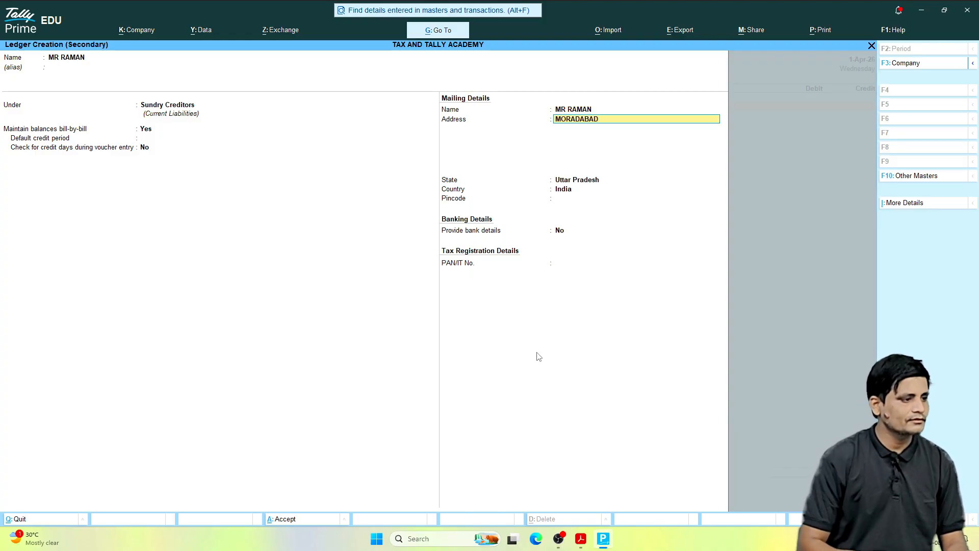
key("Return")
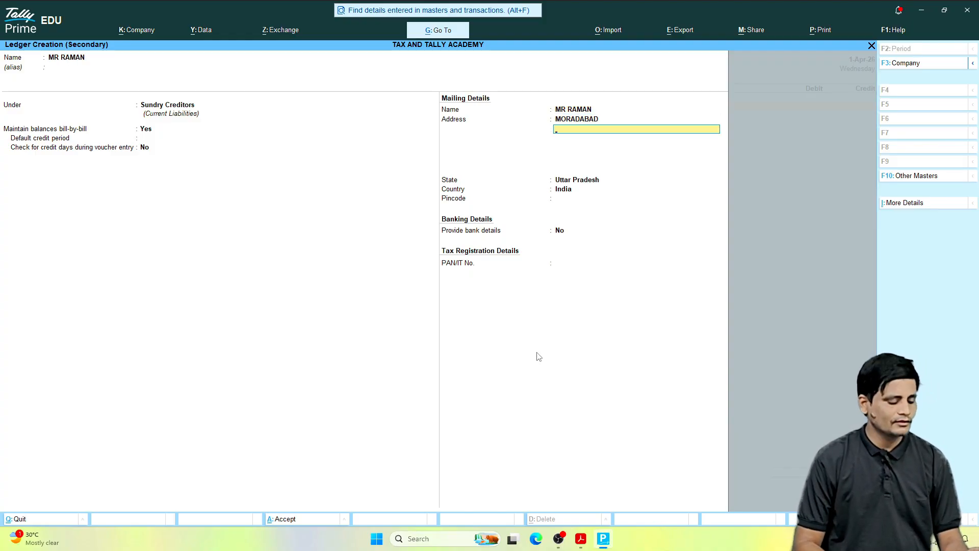
key("ctrl+a")
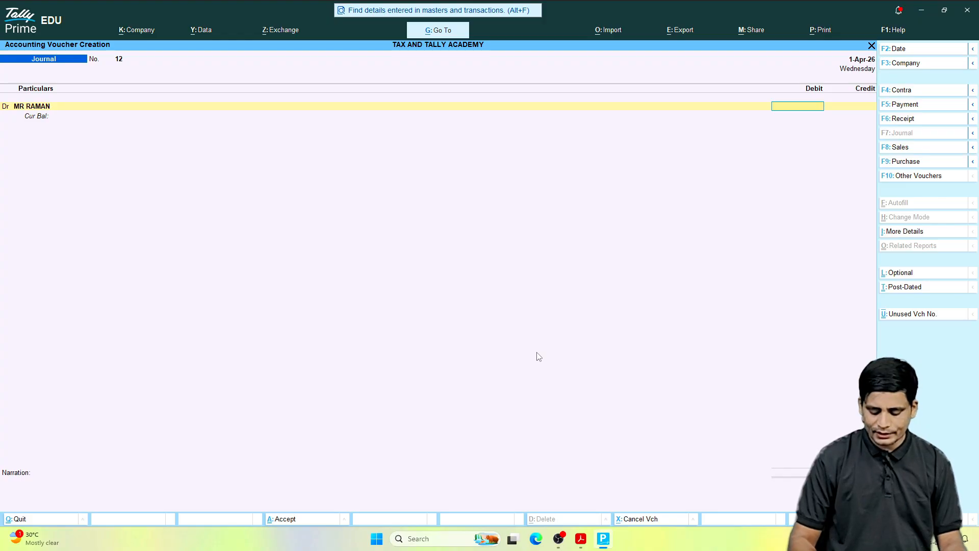
Step: Debit the salary recipient's ledger with 15000 and allocate the full amount as On Account
type("15000")
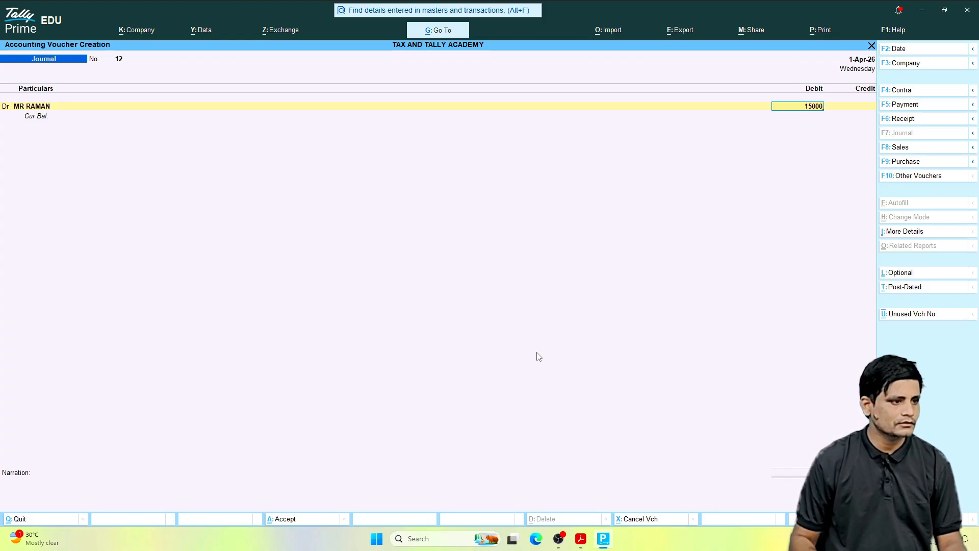
key("Return")
key("Return")
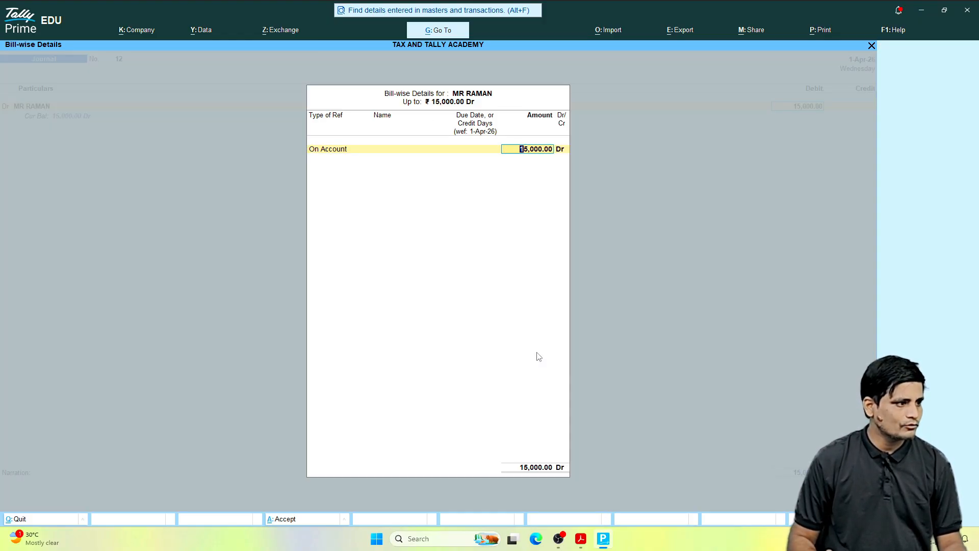
key("Return")
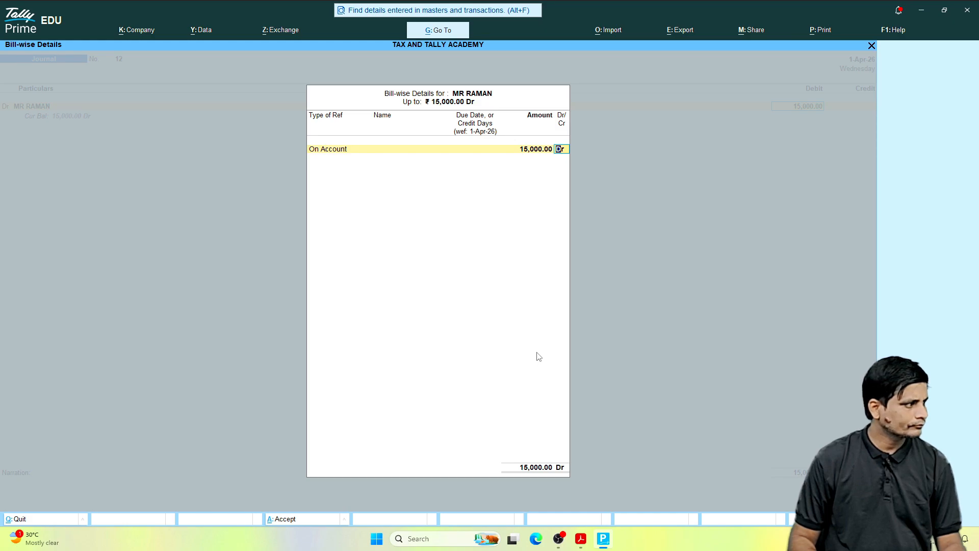
key("Return")
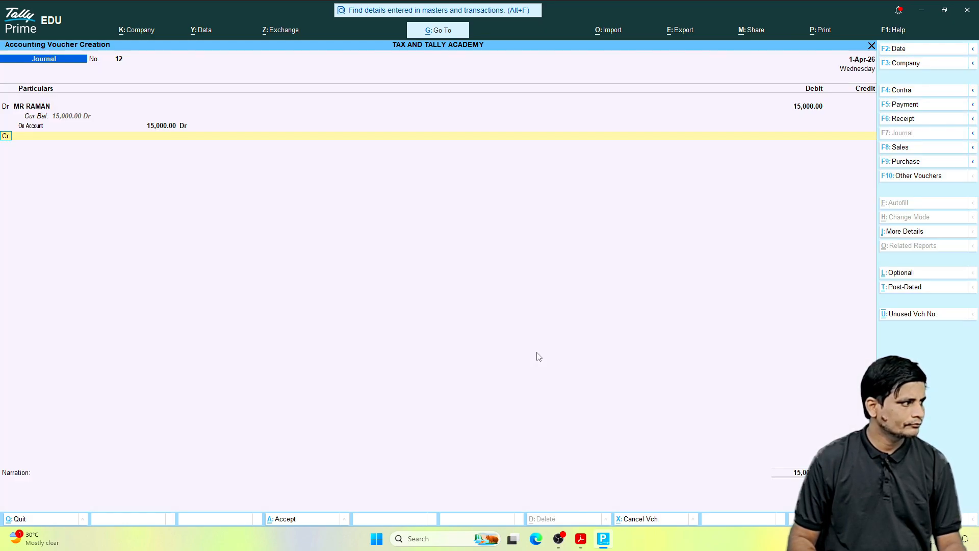
Step: Credit Cash with 15000 in the salary advance voucher
key("Return")
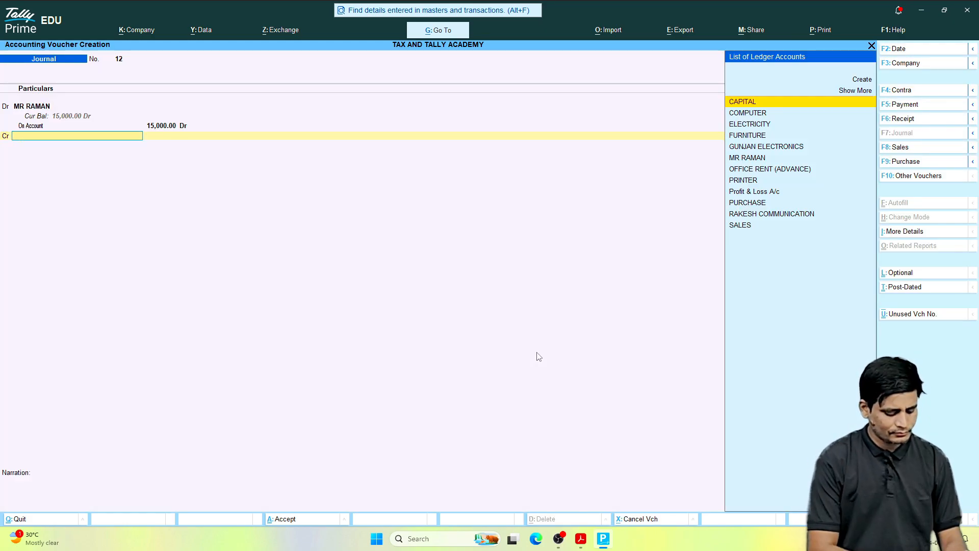
type("cash")
key("Return")
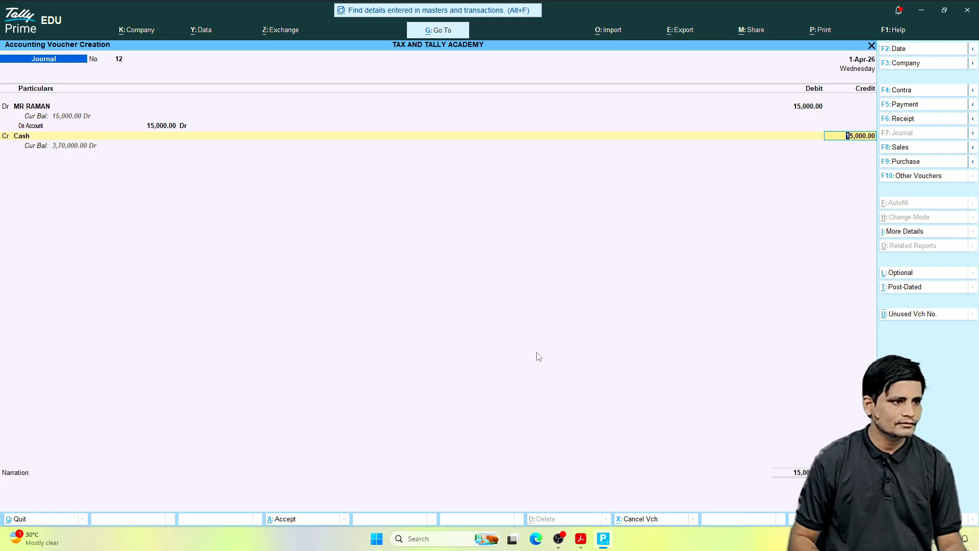
key("Return")
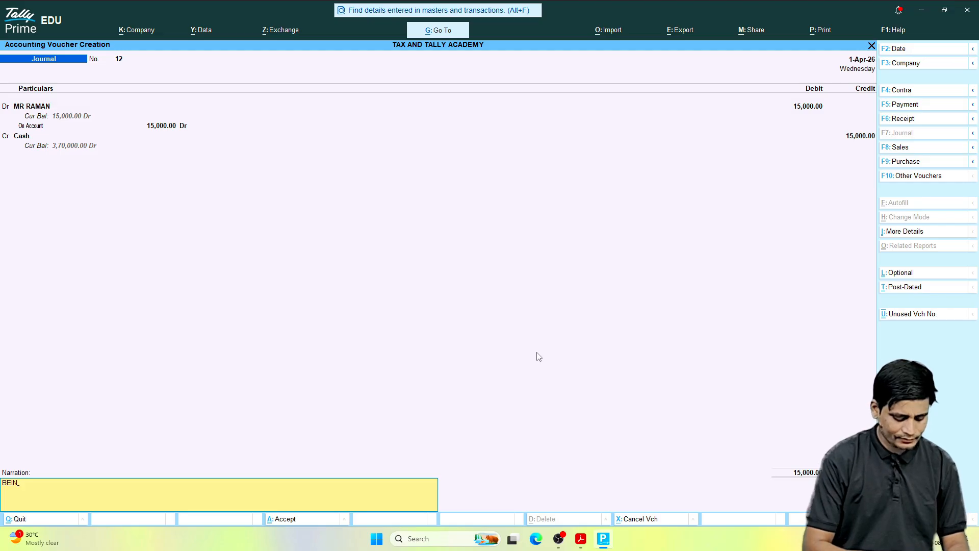
Step: Enter the narration BEING SALARY PAID IN ADVANCE and save the voucher
type("BEING")
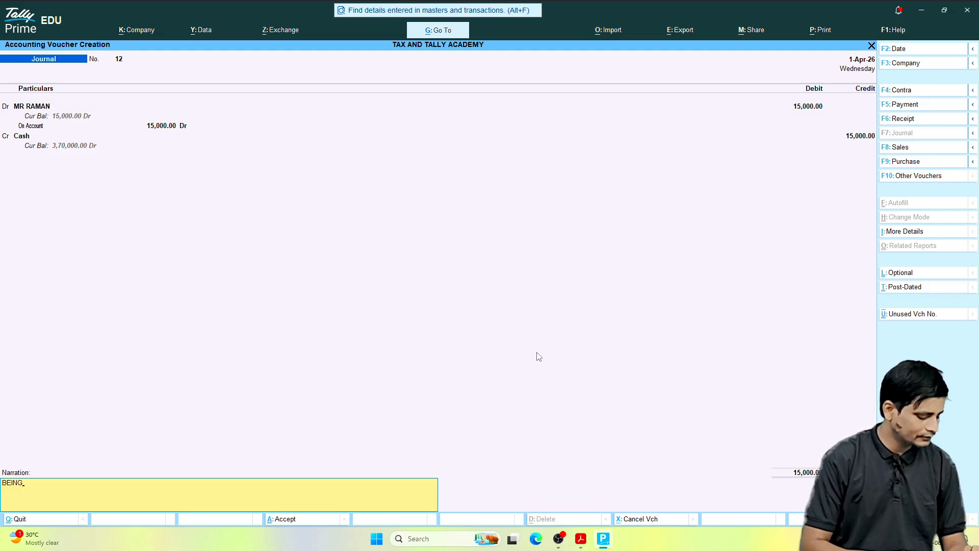
type(" SALARY")
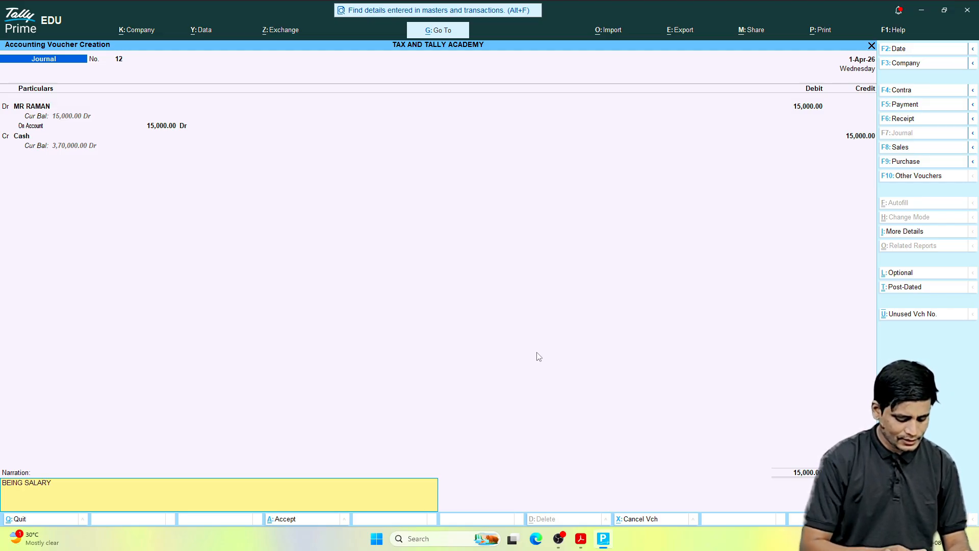
type(" PAID IN ADVANCE")
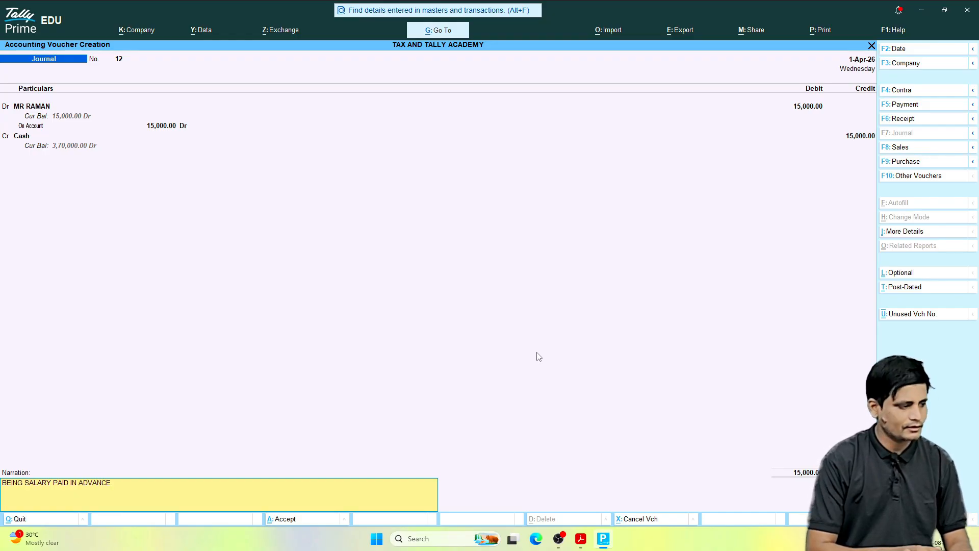
key("Return")
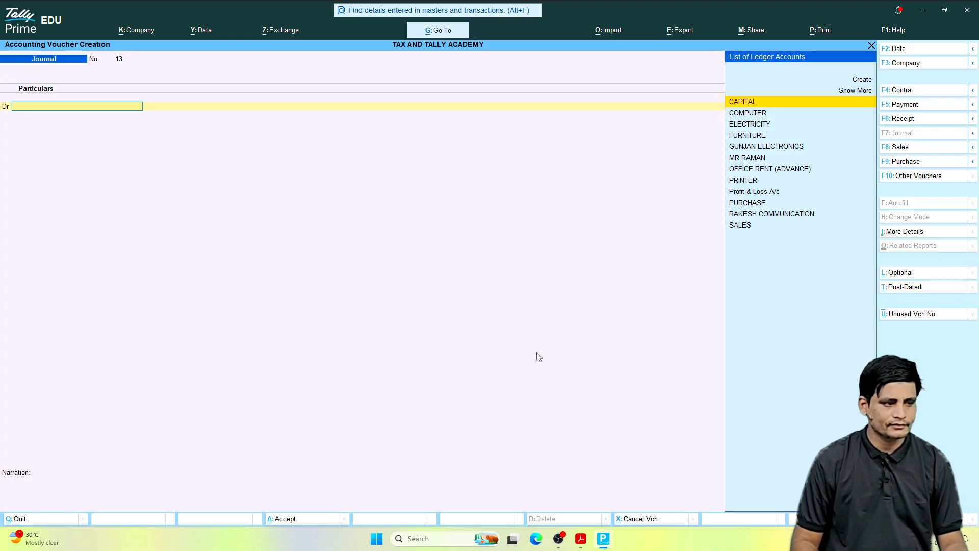
Step: Switch to the entries PDF in Acrobat, read the June 28, 2026 commission transaction, and return to Tally Prime
left_click(581, 538)
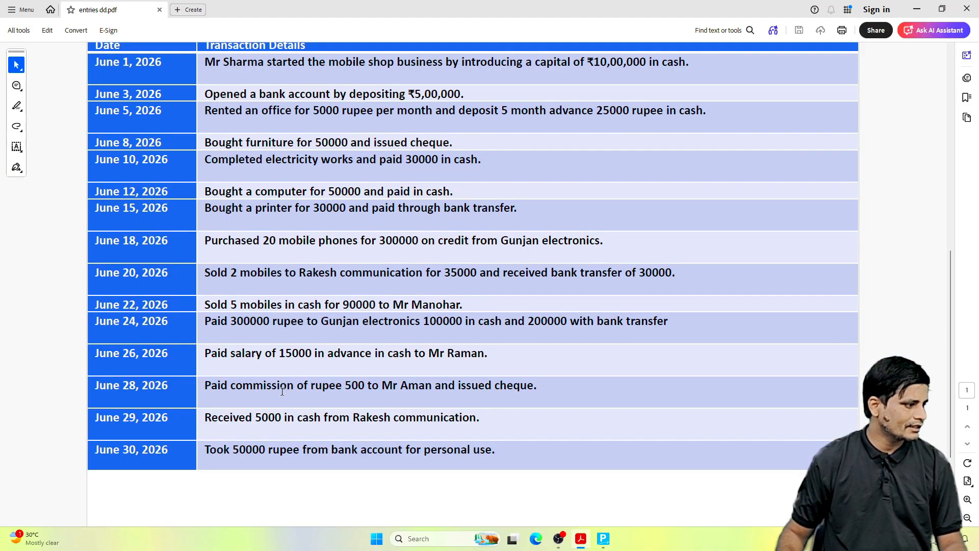
left_click_drag(205, 387, 316, 389)
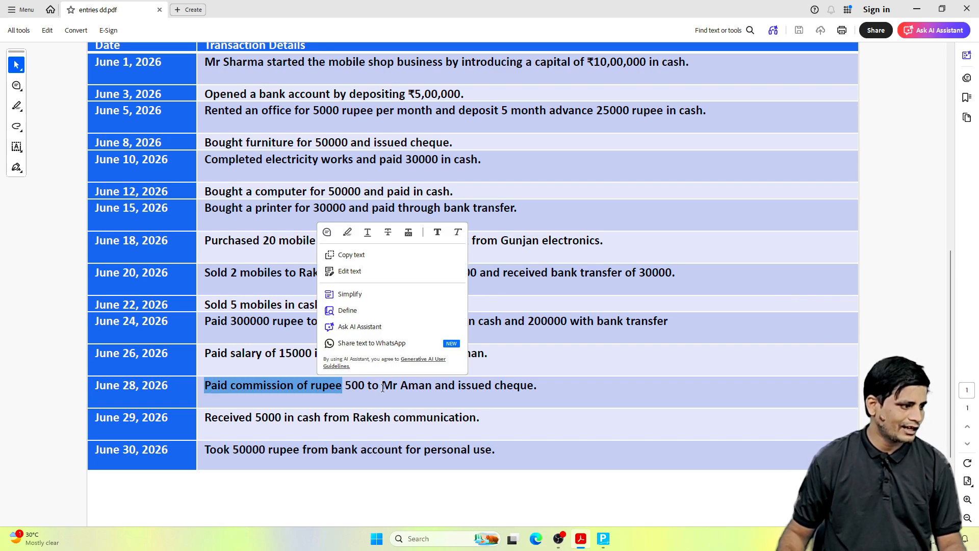
left_click_drag(382, 388, 432, 389)
left_click(466, 388)
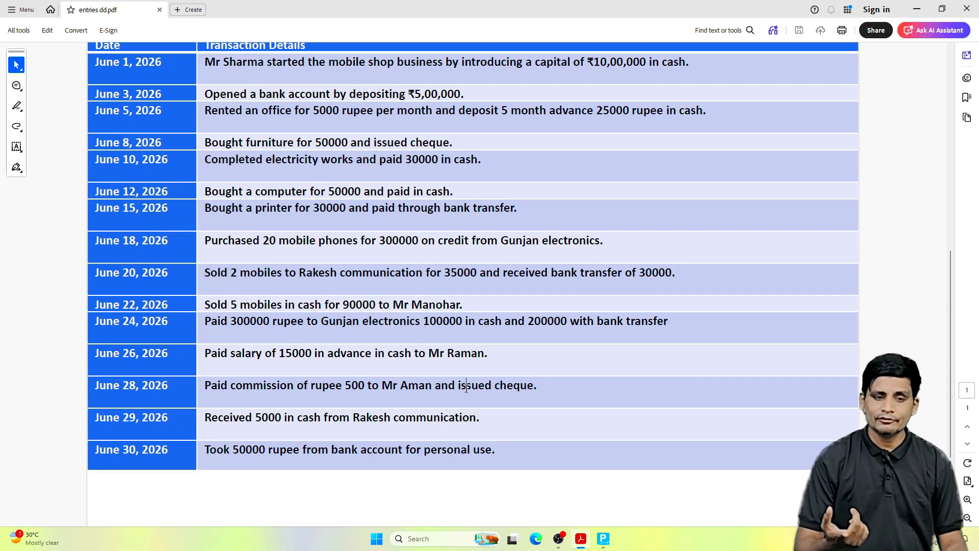
left_click(603, 538)
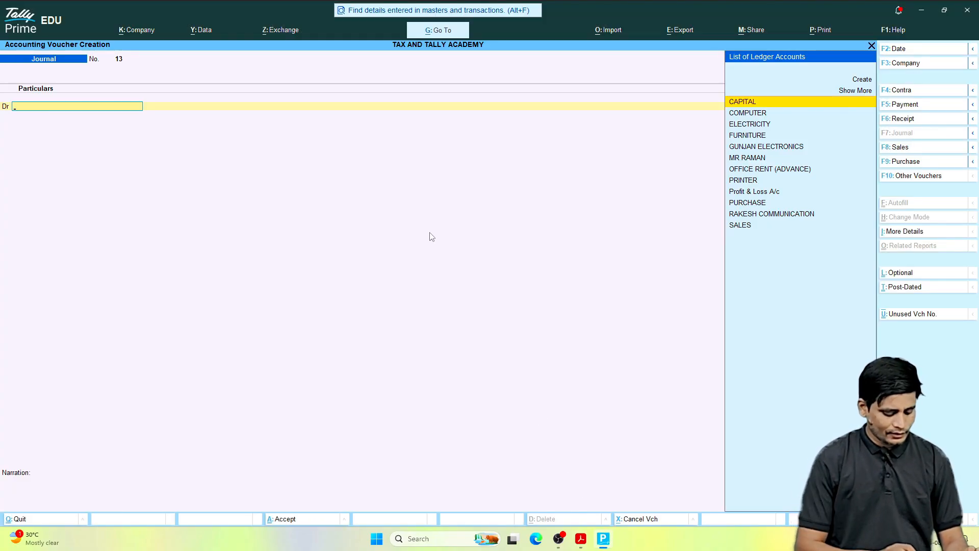
Step: Start a new ledger from the journal voucher, named after the commission recipient with the title MR, under Sundry Creditors
key("alt+c")
type("M")
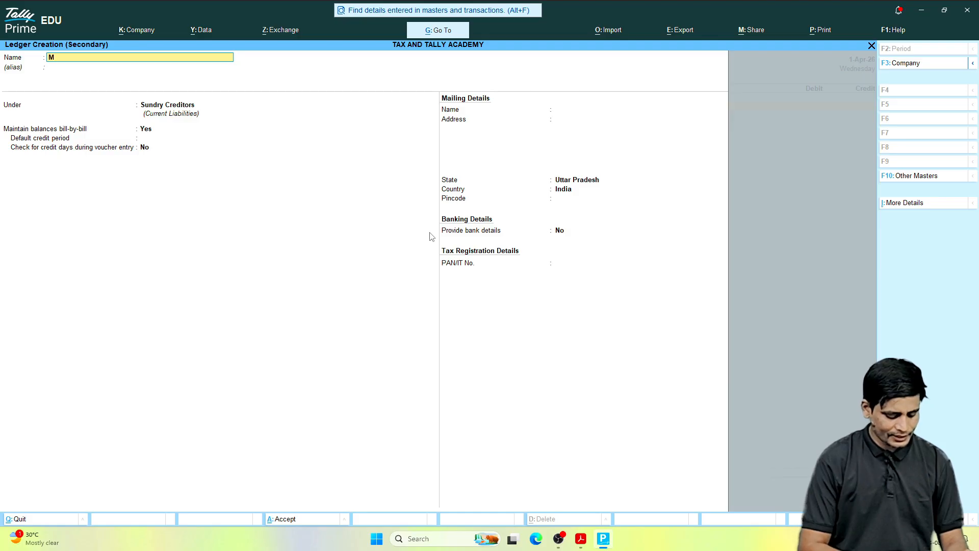
type("R A")
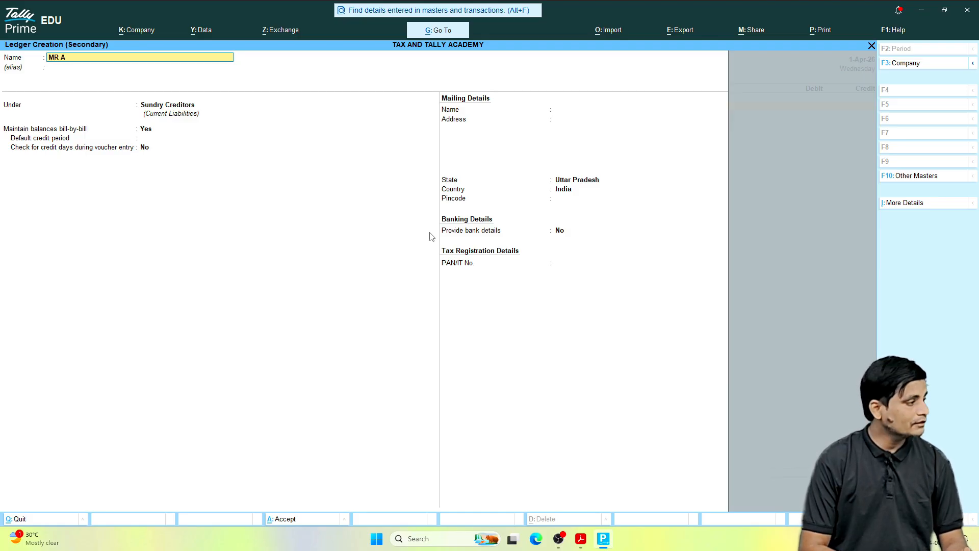
type("M")
key("Return")
key("Return")
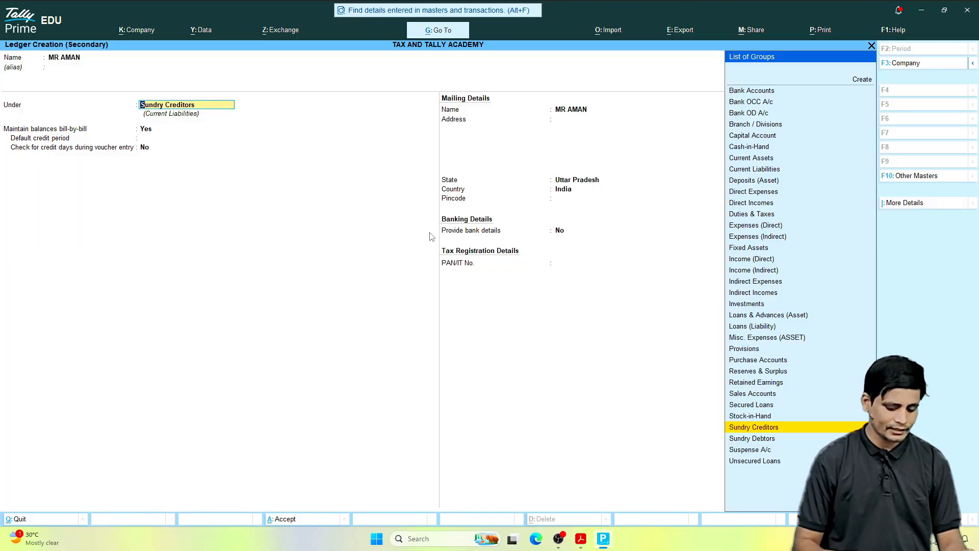
key("Return")
key("Return")
key("Return")
key("Return")
key("Return")
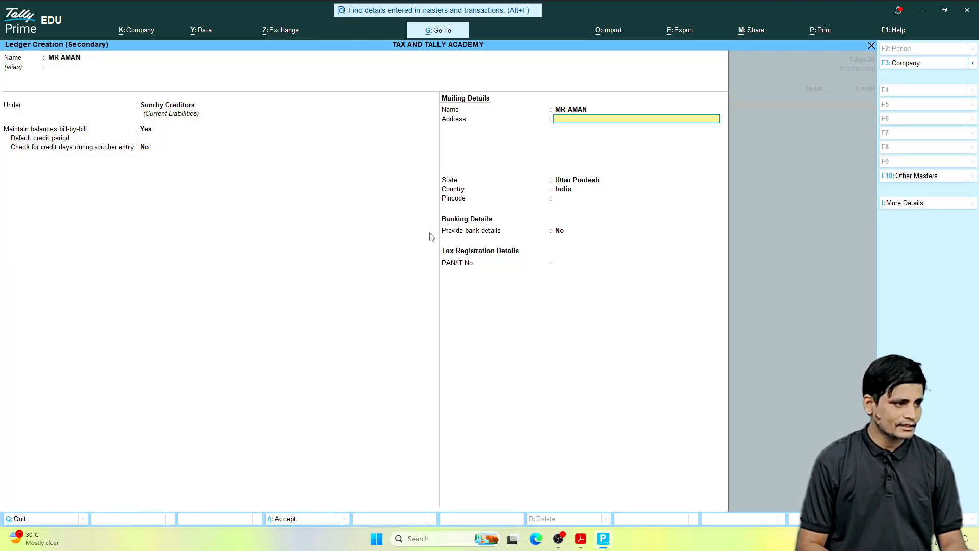
Step: Keep the new ledger under Sundry Creditors, fill in the city in its mailing address, and save it
type("MORADAB")
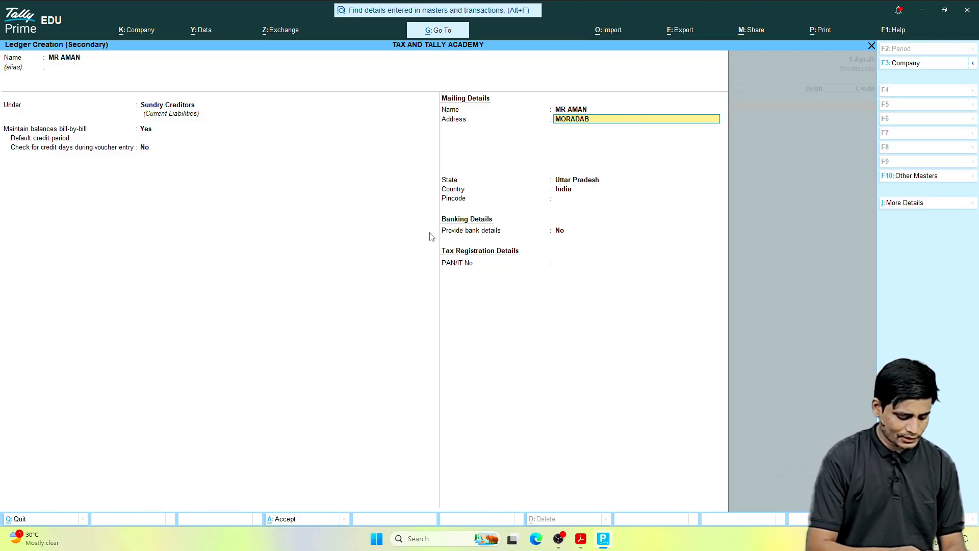
type("AD")
key("Return")
key("ctrl")
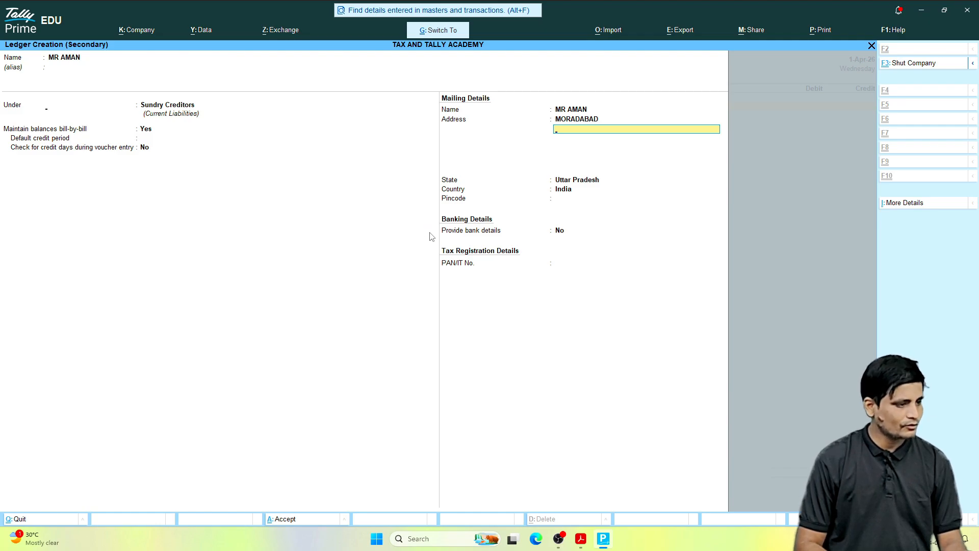
key("ctrl+a")
Step: Debit the commission recipient's ledger with 500 in the journal voucher, using On Account as the bill-wise reference
type("5")
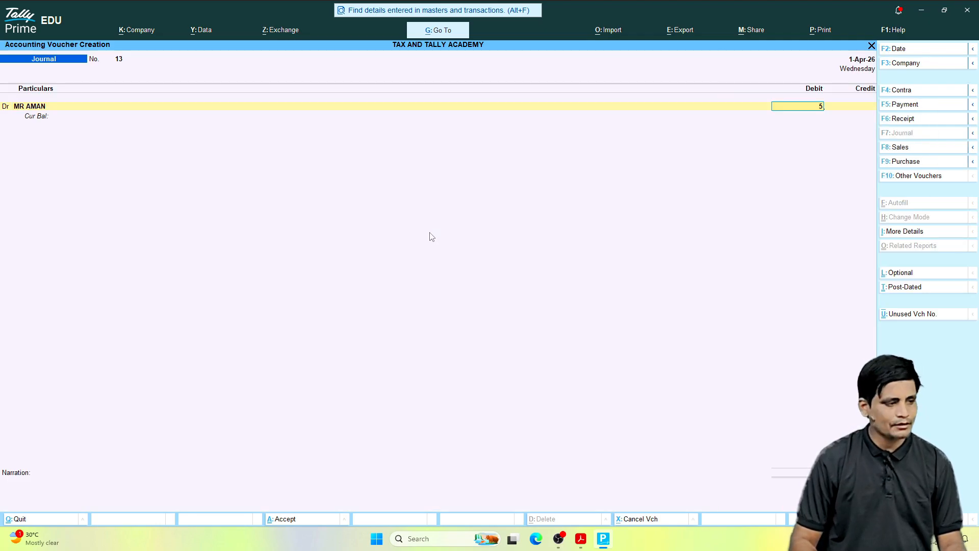
type("00")
key("Return")
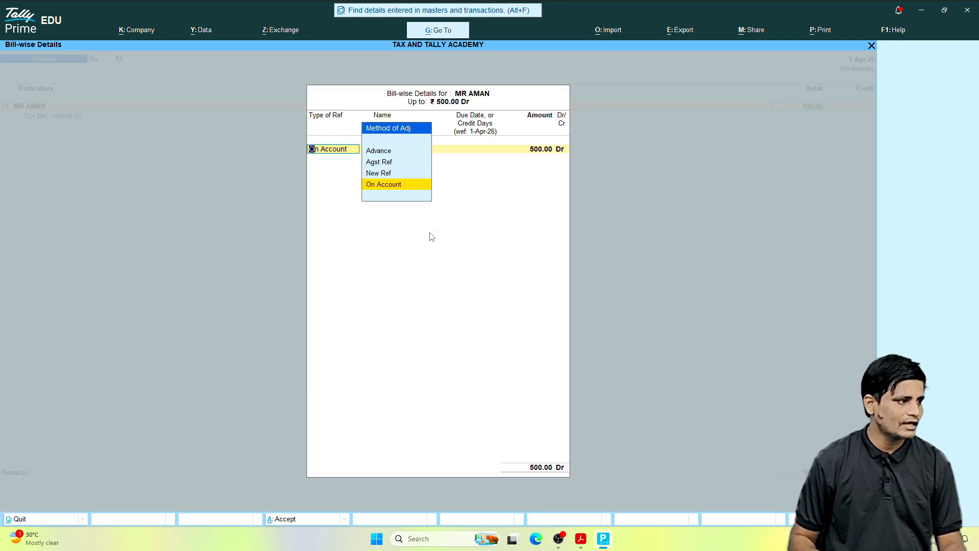
key("Return")
key("Return")
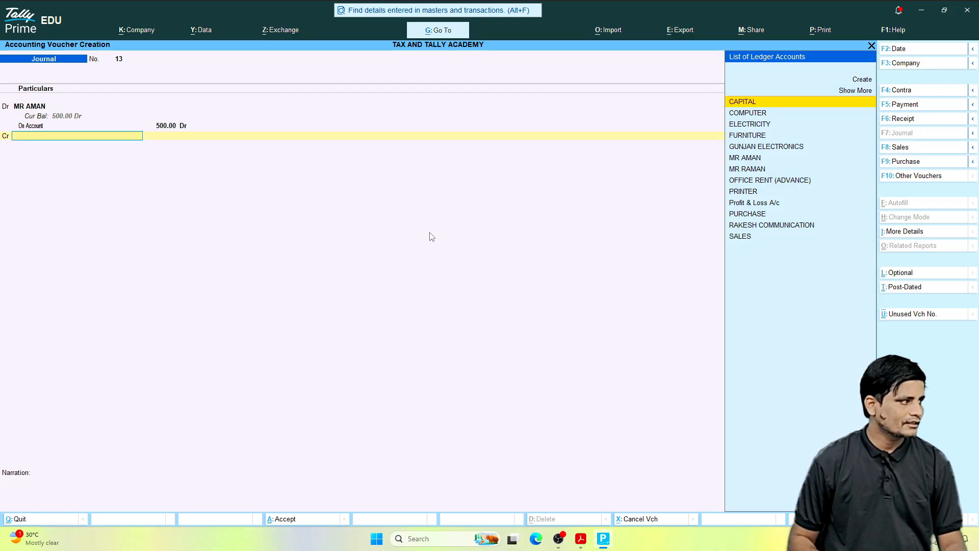
Step: Credit HDFC BANK with 500 in the commission voucher and accept Cheque as the bank allocation's transaction type
type("BANK")
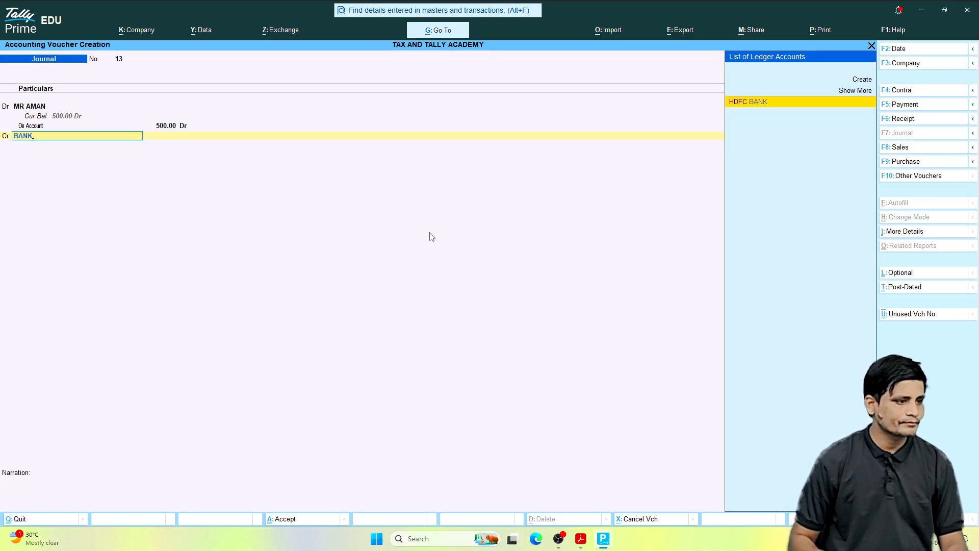
key("Return")
key("Return")
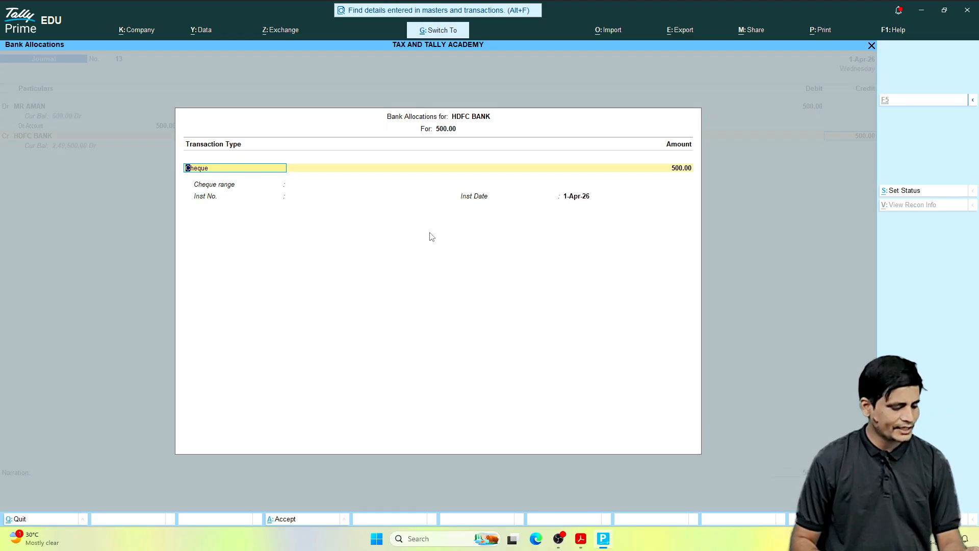
key("ctrl+a")
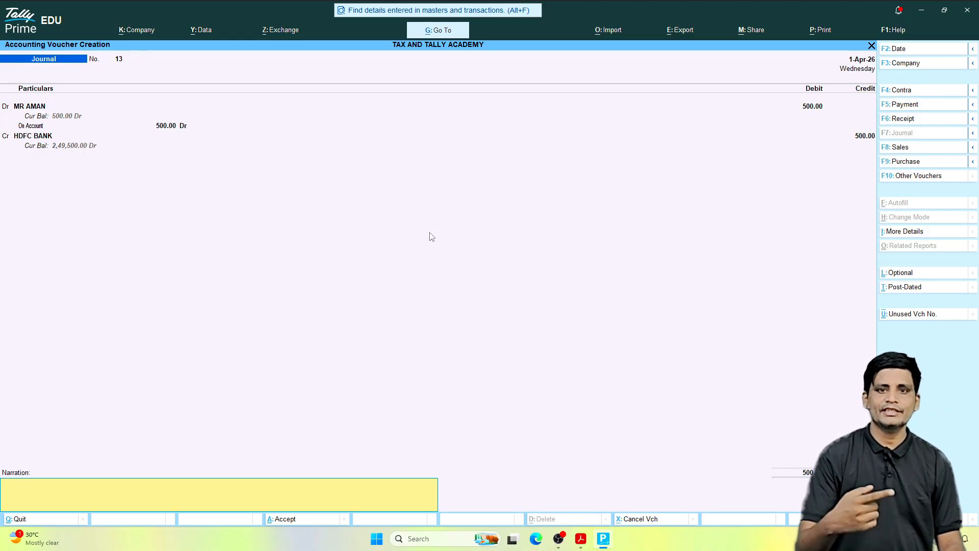
Step: Enter the narration BEING COMMISSION PAID and save the voucher
type("B")
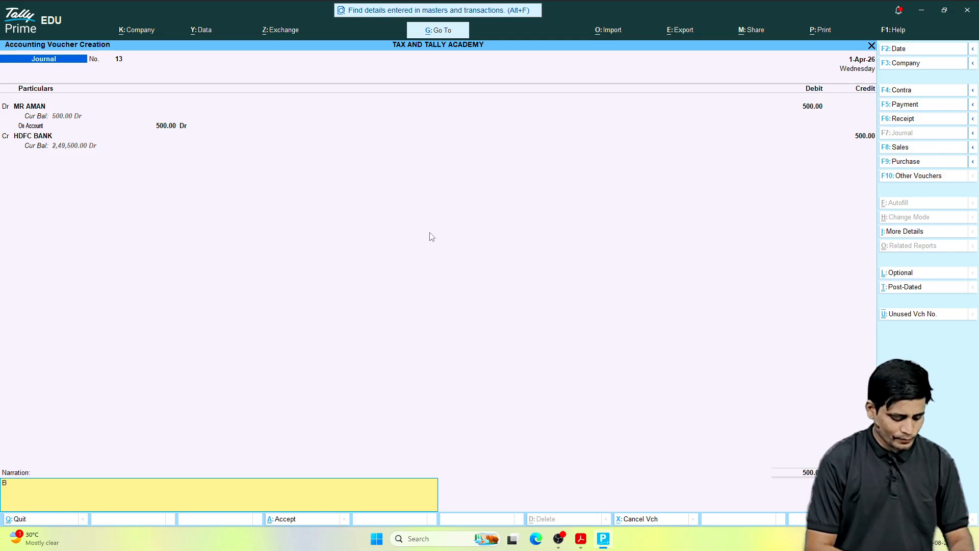
type("EING C")
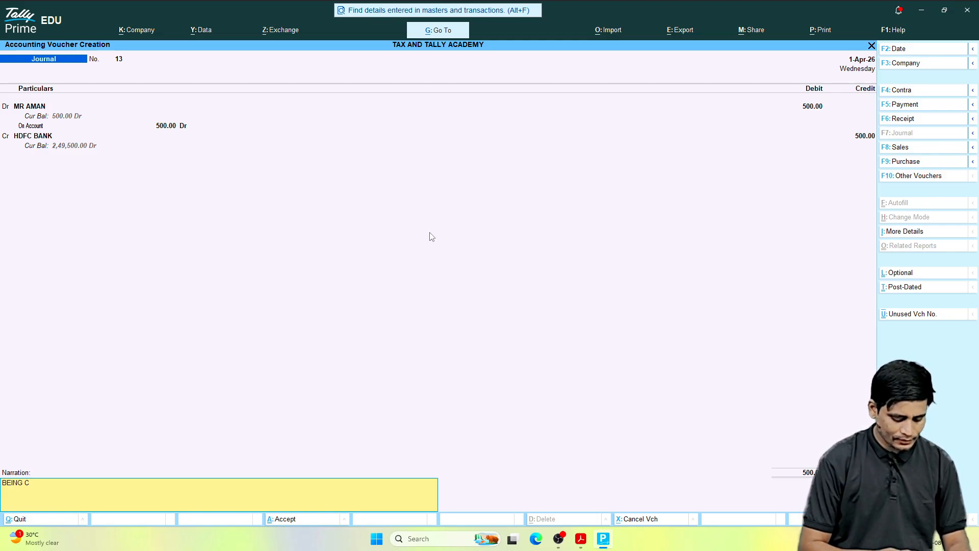
type("OMMISSION PAID")
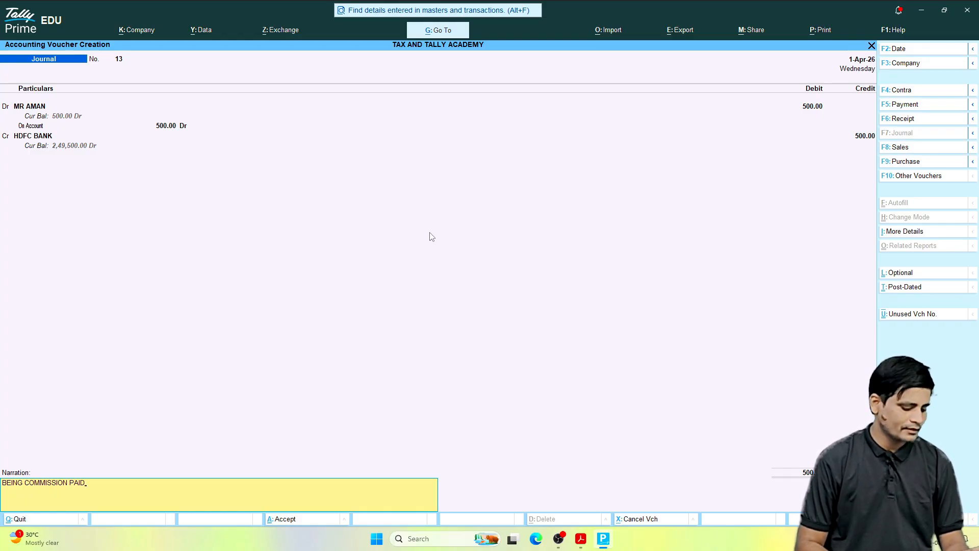
key("Return")
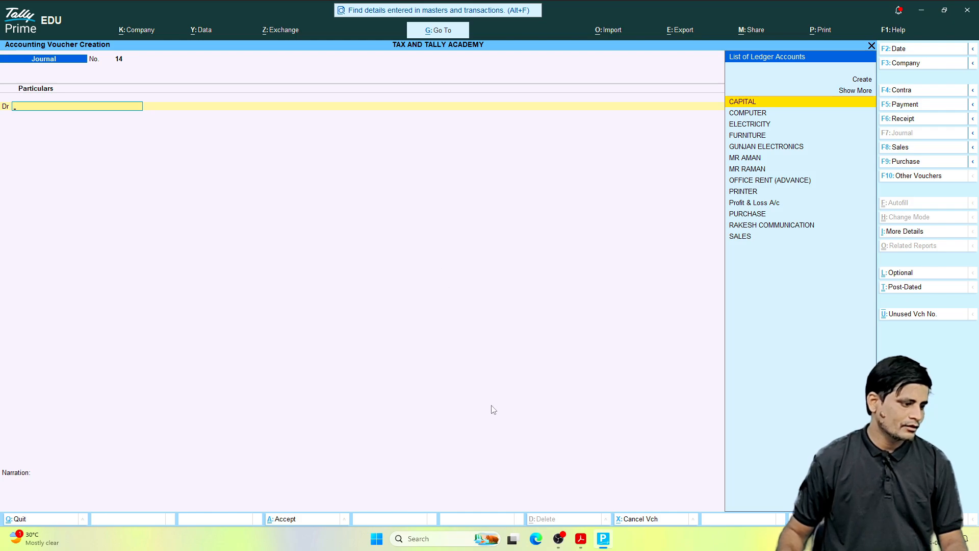
Step: Switch to the entries PDF in Acrobat and read the June 29, 2026 transaction with Rakesh communication
left_click(579, 538)
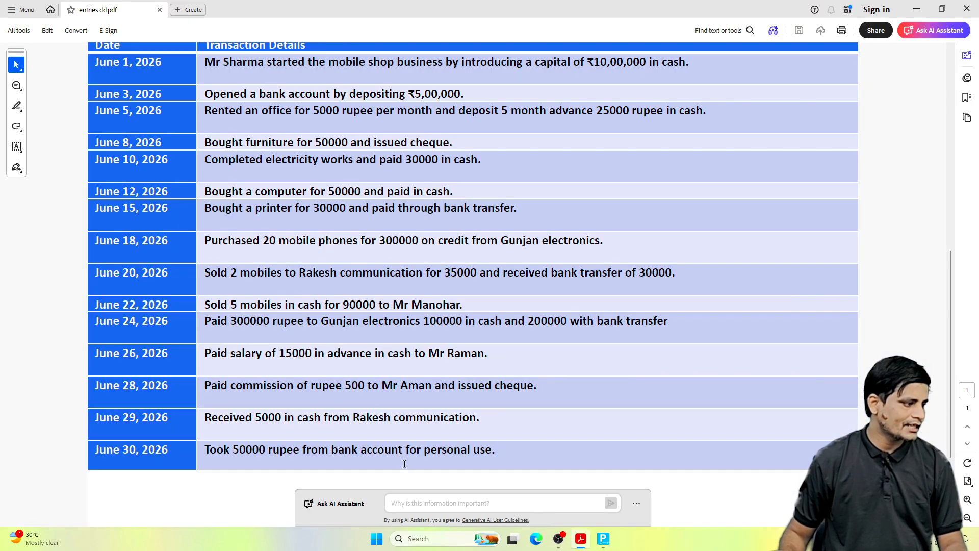
scroll(247, 395, "down", 1)
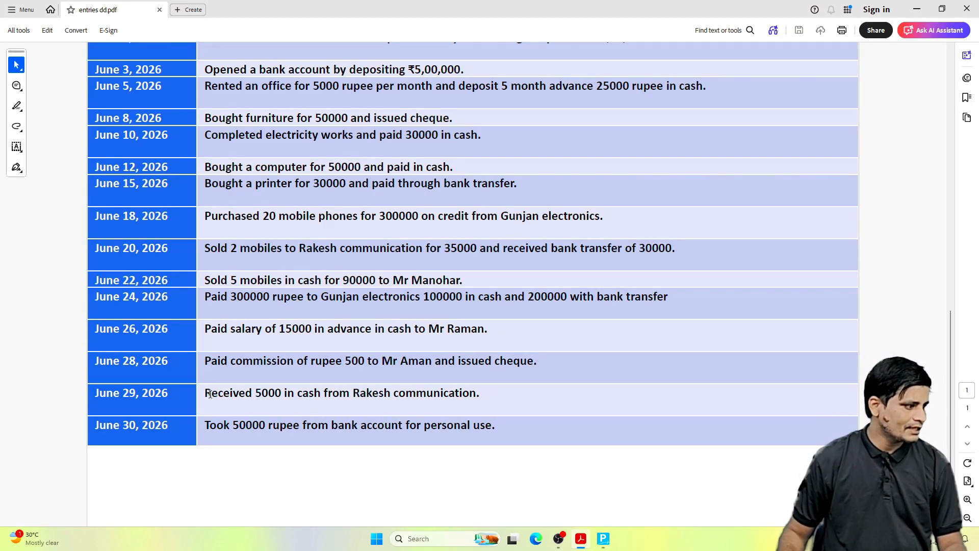
left_click_drag(204, 393, 423, 394)
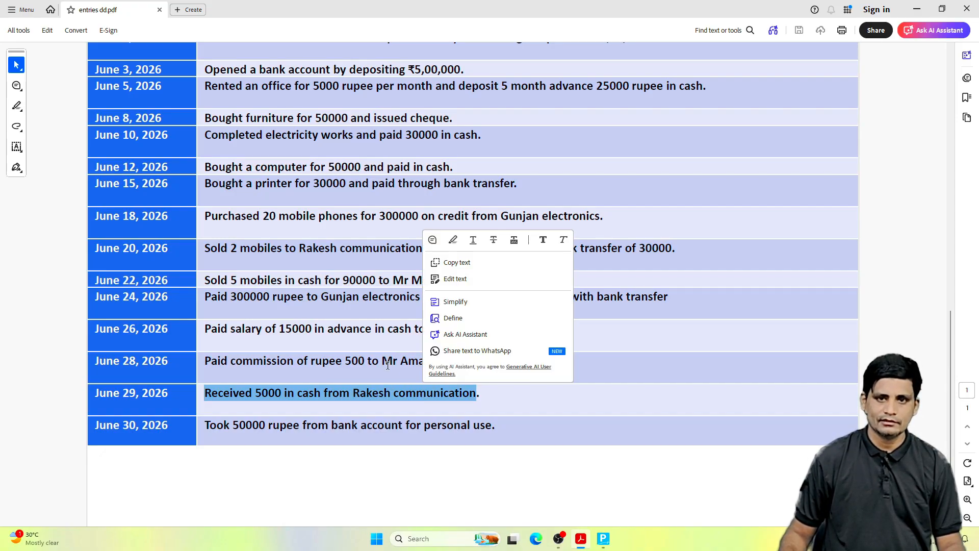
left_click(632, 444)
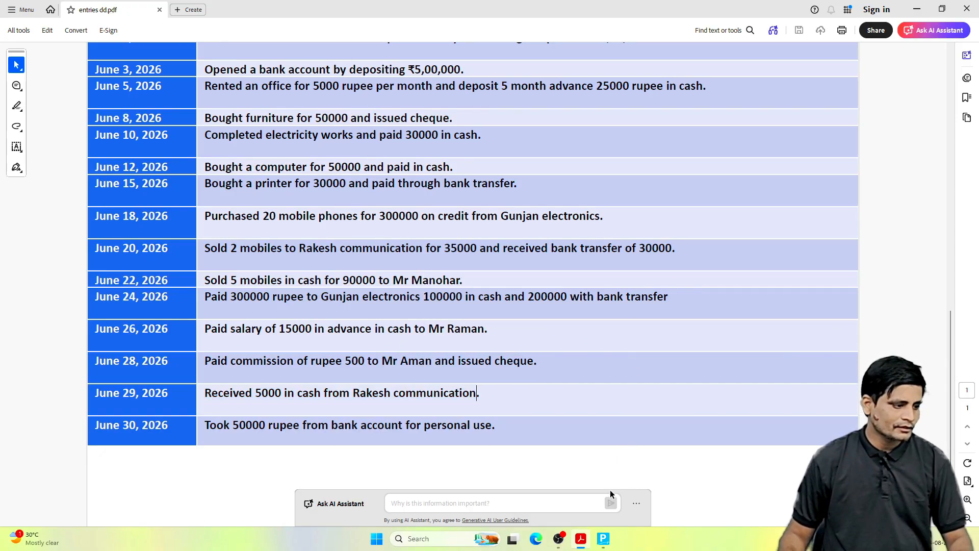
double_click(304, 395)
right_click(312, 397)
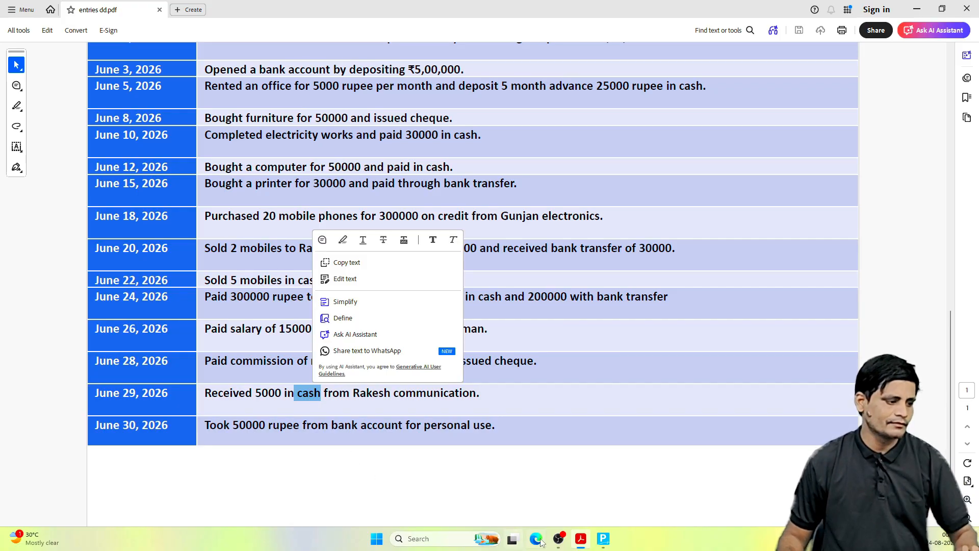
Step: Return to Tally Prime and debit Cash with 5000 in the new journal voucher
left_click(603, 538)
type("cash")
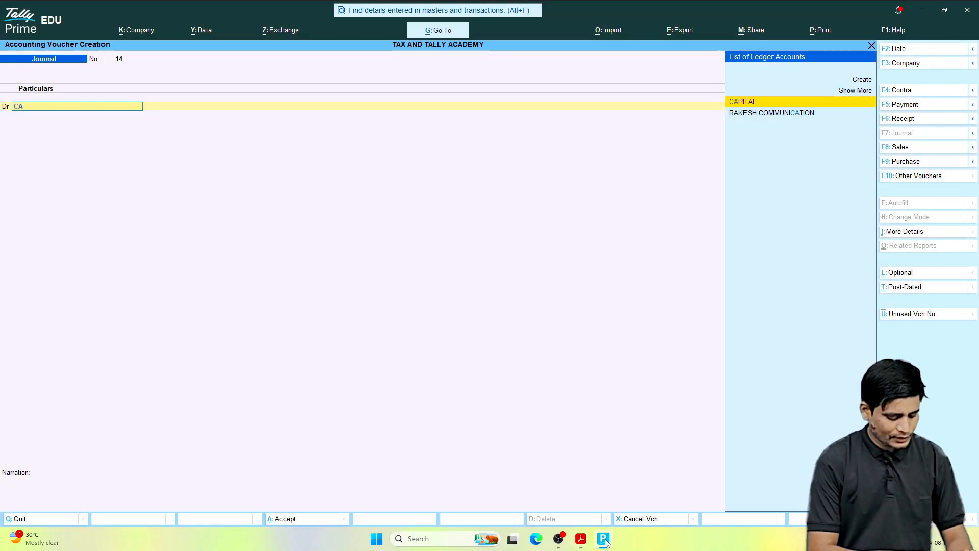
key("Return")
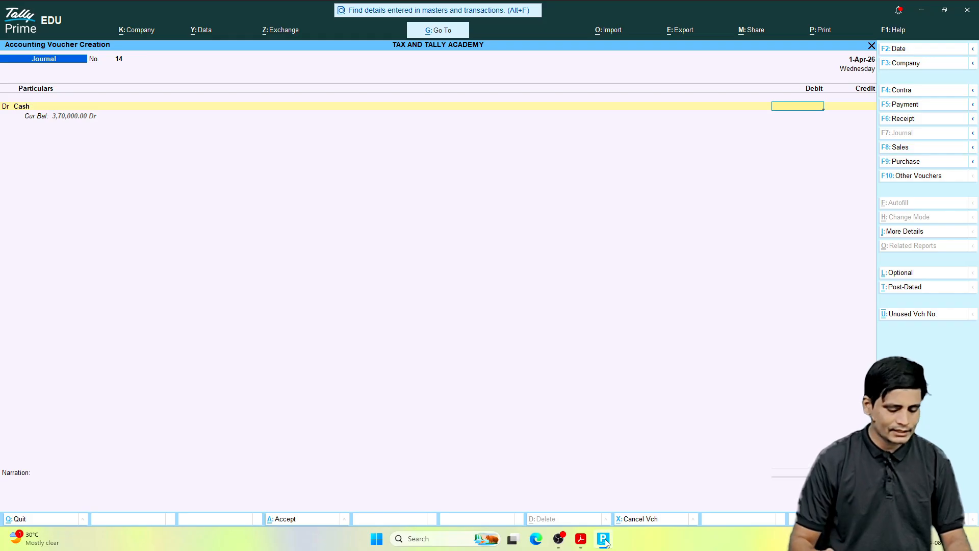
type("5000")
key("Return")
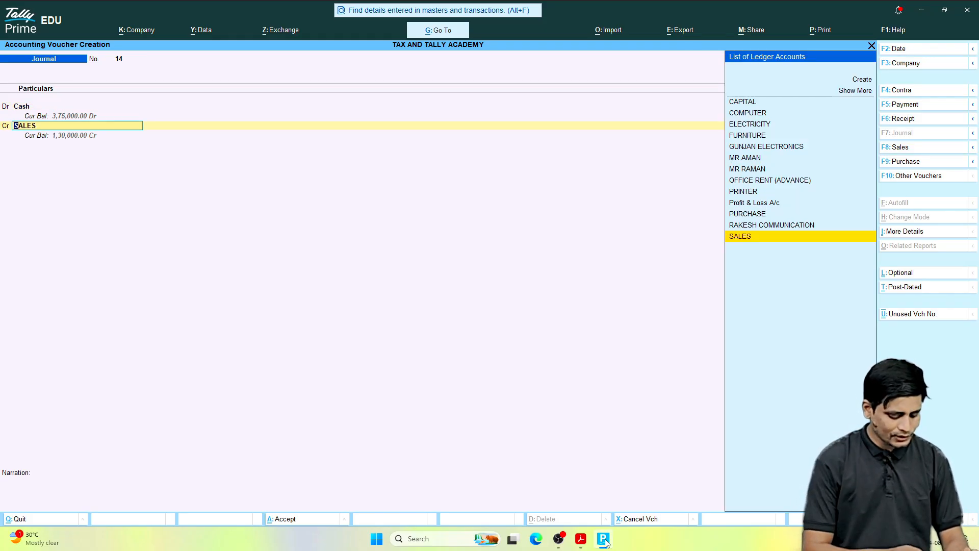
Step: Credit RAKESH COMMUNICATION with 5000 and save the voucher without a narration
type("RA")
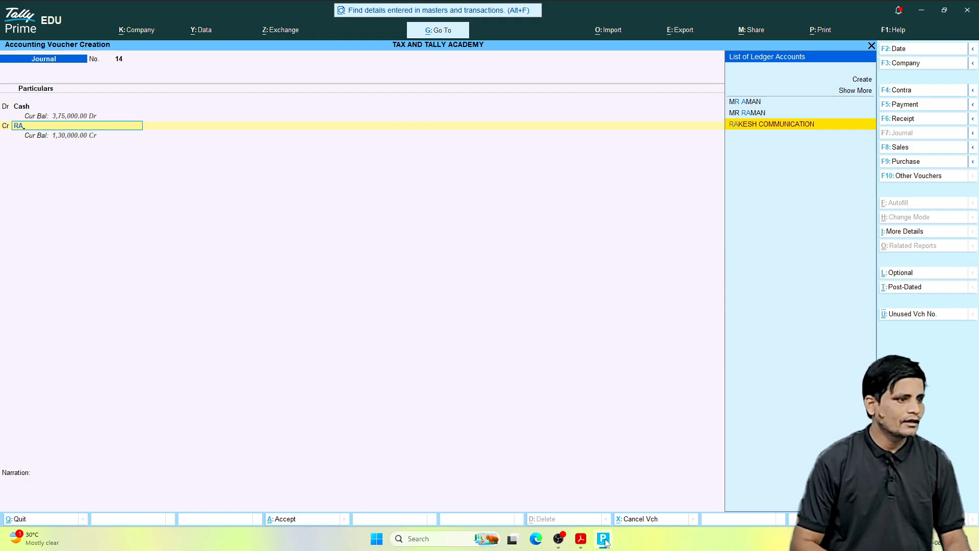
key("Return")
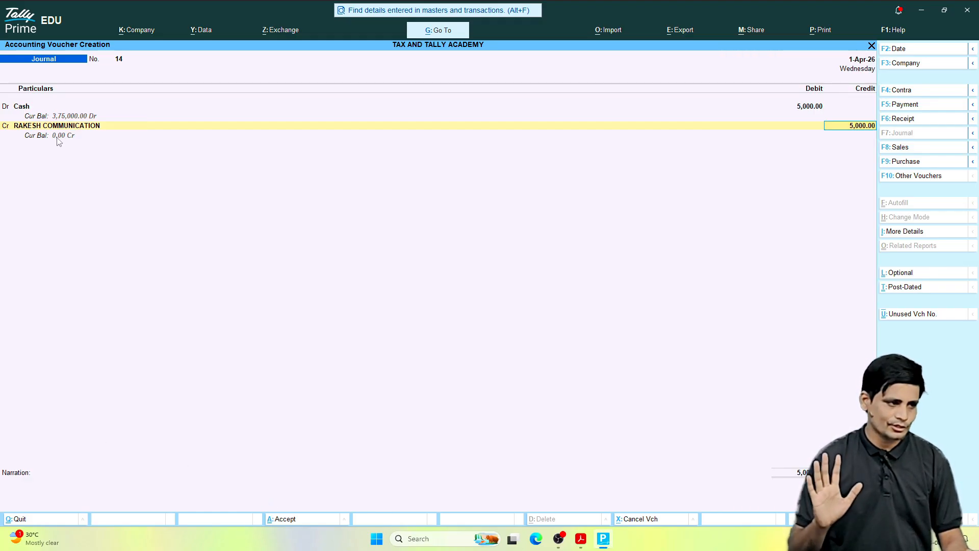
key("ctrl")
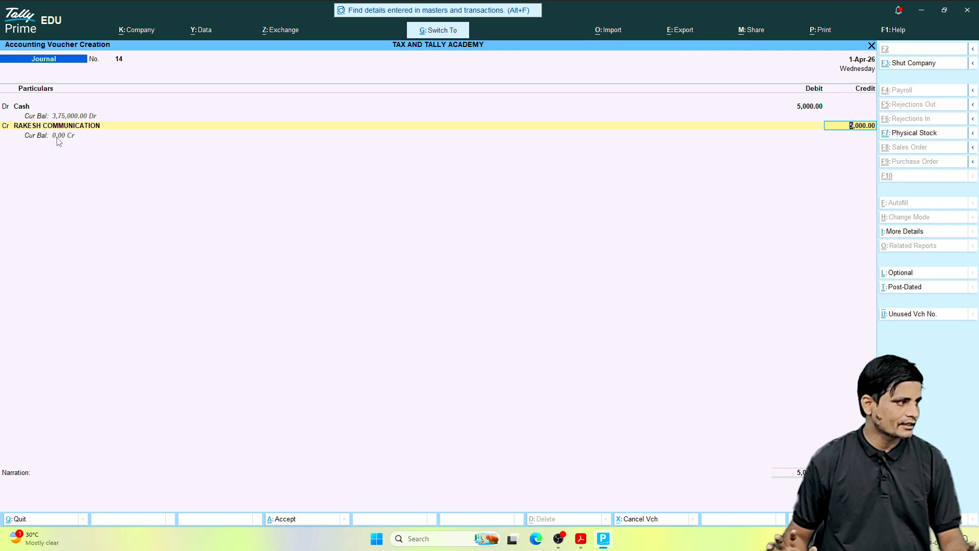
key("ctrl+a")
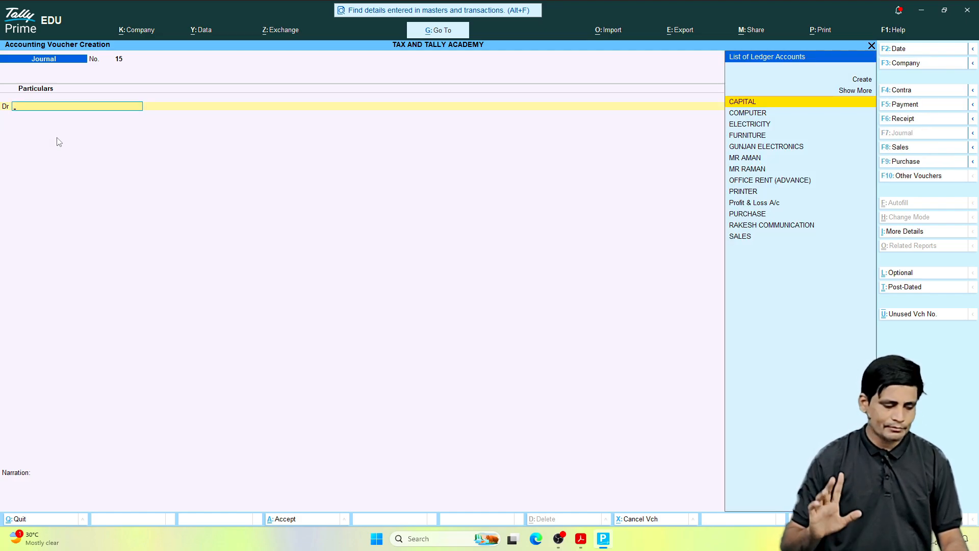
Step: Switch to the entries PDF in Acrobat and read the June 30, 2026 transaction about personal use of bank money
left_click(583, 541)
left_click(447, 430)
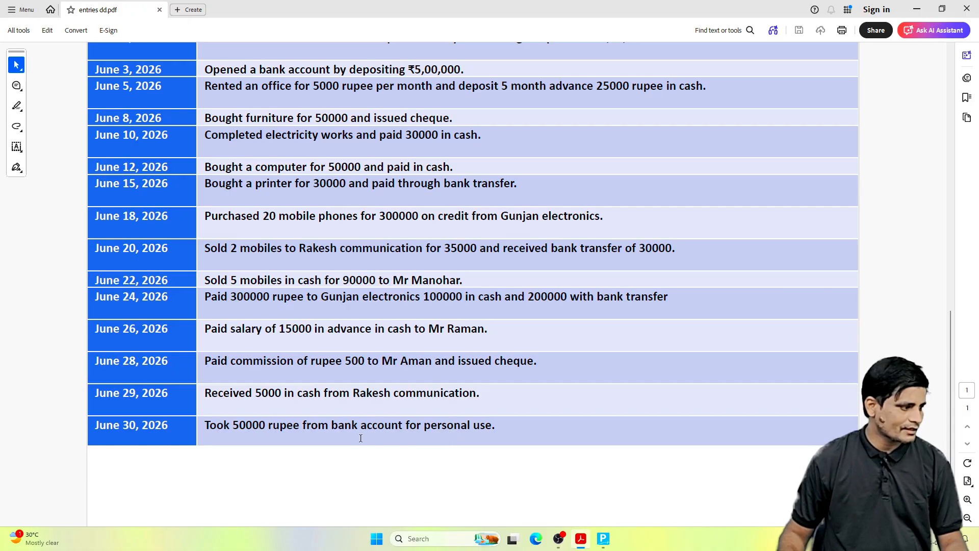
left_click_drag(205, 428, 492, 426)
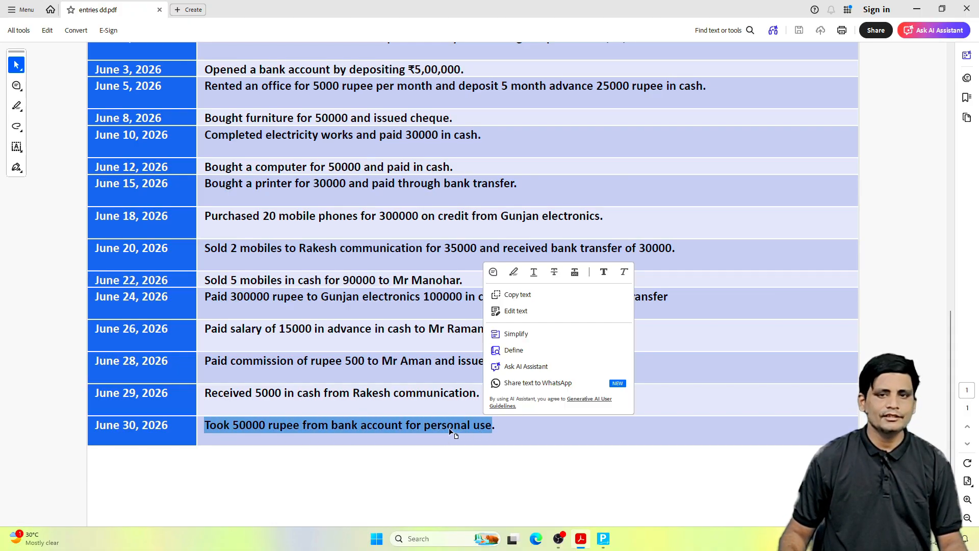
left_click(346, 403)
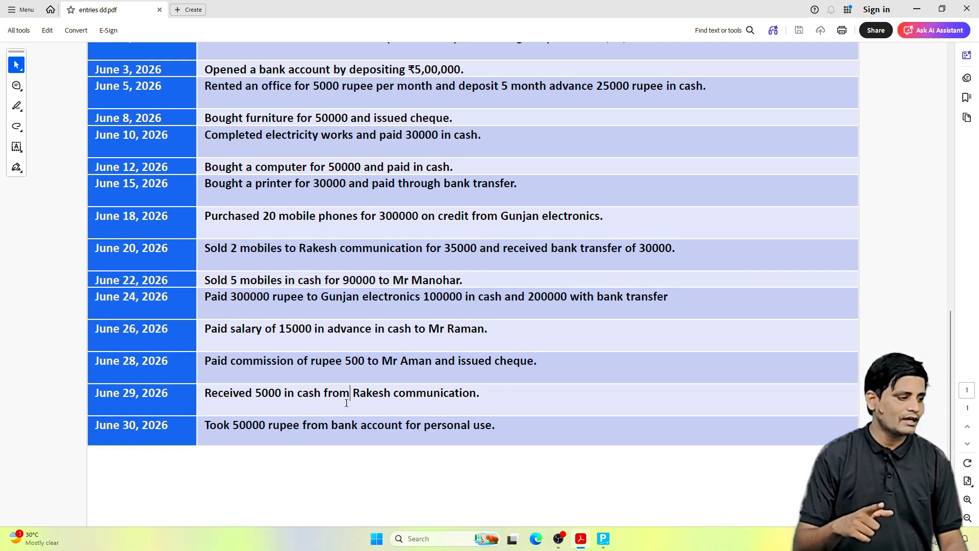
Step: Return to Tally Prime and debit CAPITAL with 50000 in the new journal voucher
left_click(603, 538)
type("CAPI")
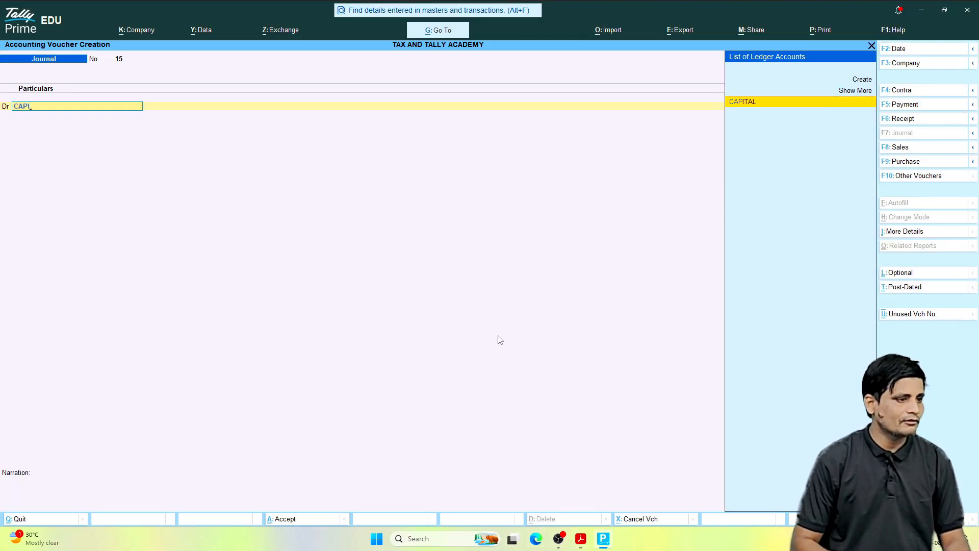
key("Return")
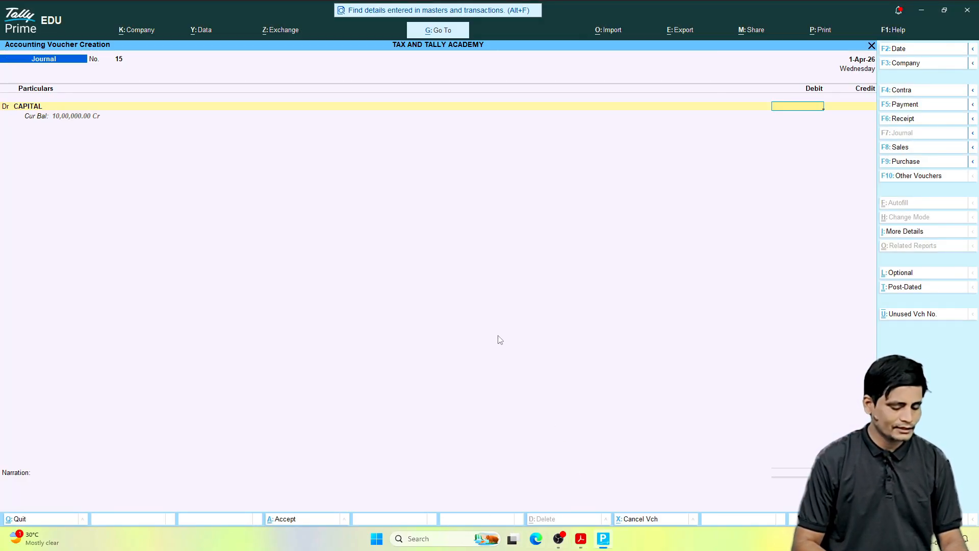
type("50,000")
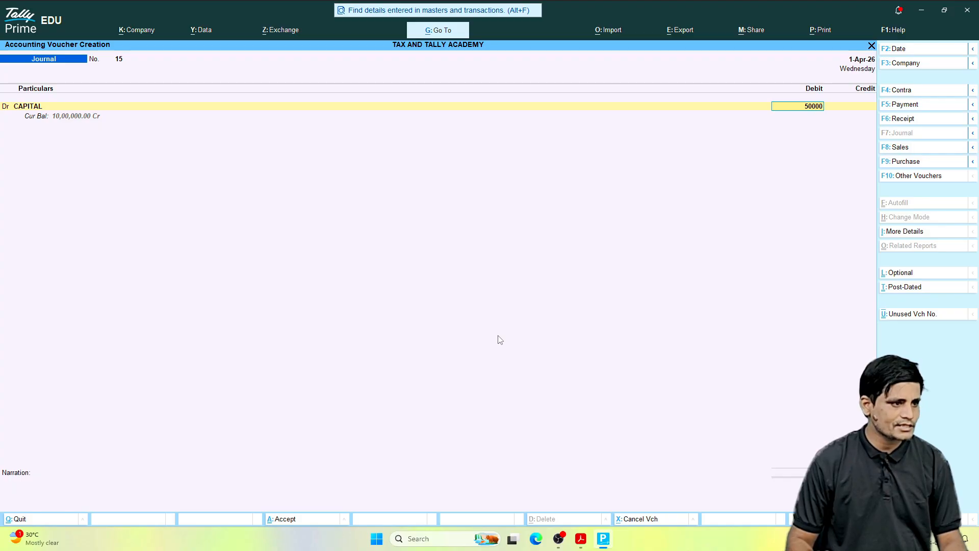
key("Return")
Step: Credit HDFC BANK with 50000, save the drawings voucher, and start leaving voucher entry
key("Return")
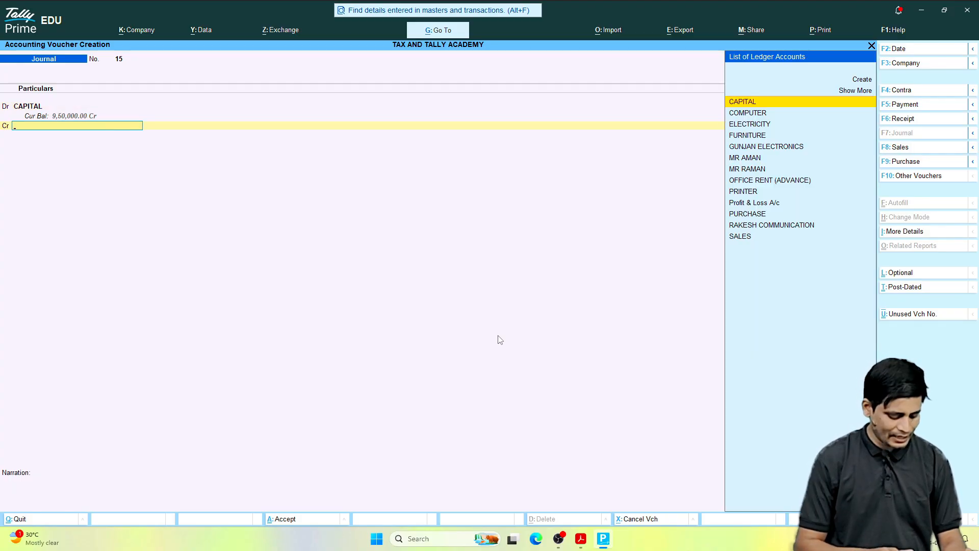
type("BANK")
key("Return")
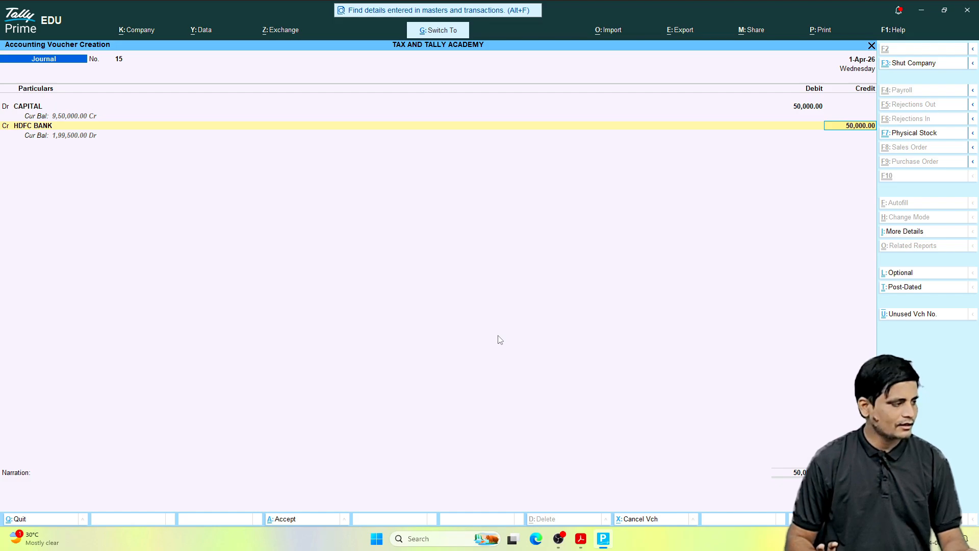
key("ctrl+a")
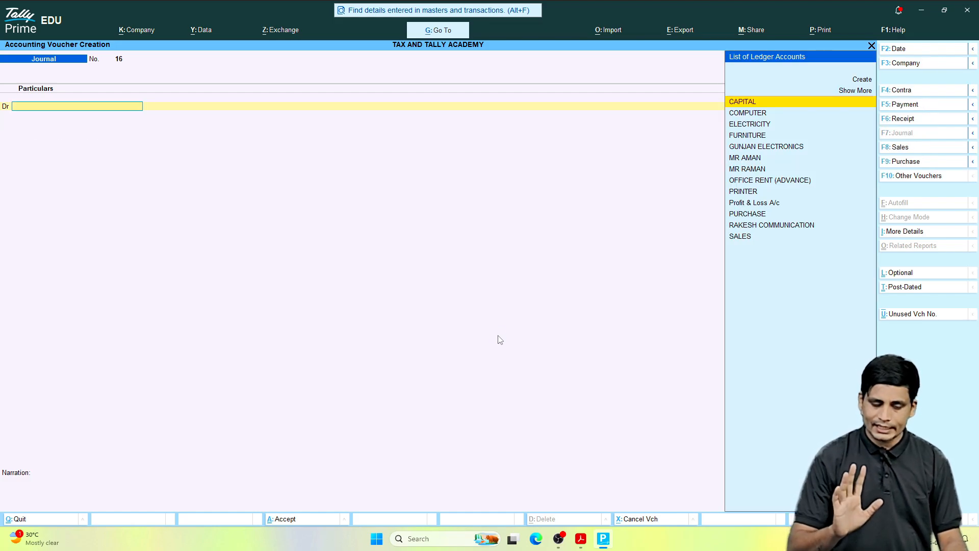
key("Escape")
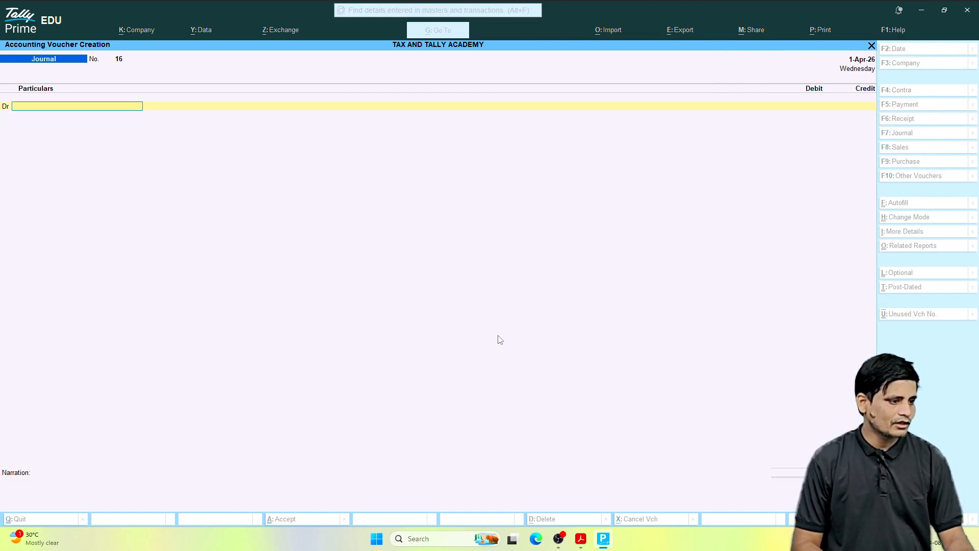
Step: Leave voucher entry, open the Balance Sheet, and review the liabilities from Capital Account through Profit & Loss A/c
key("Escape")
key("Down")
key("Down")
key("Down")
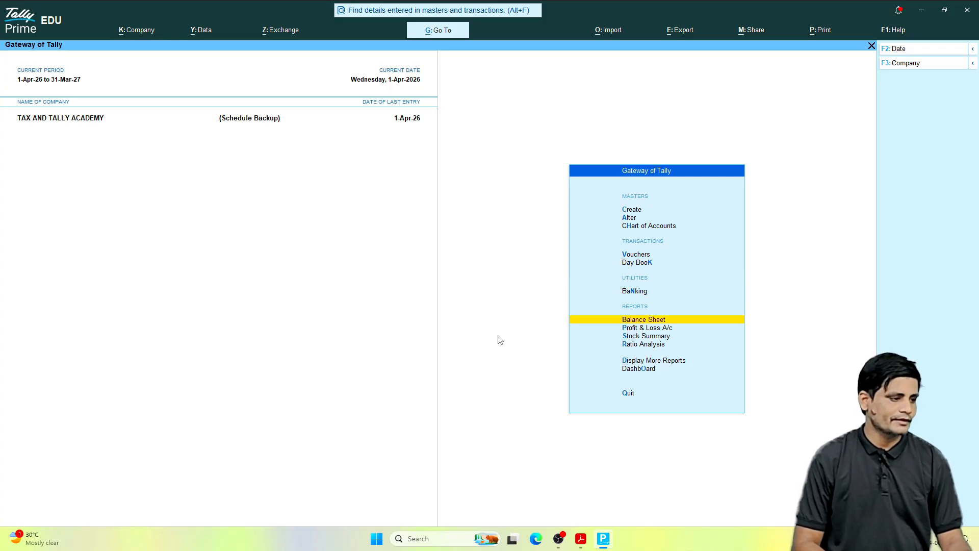
key("Return")
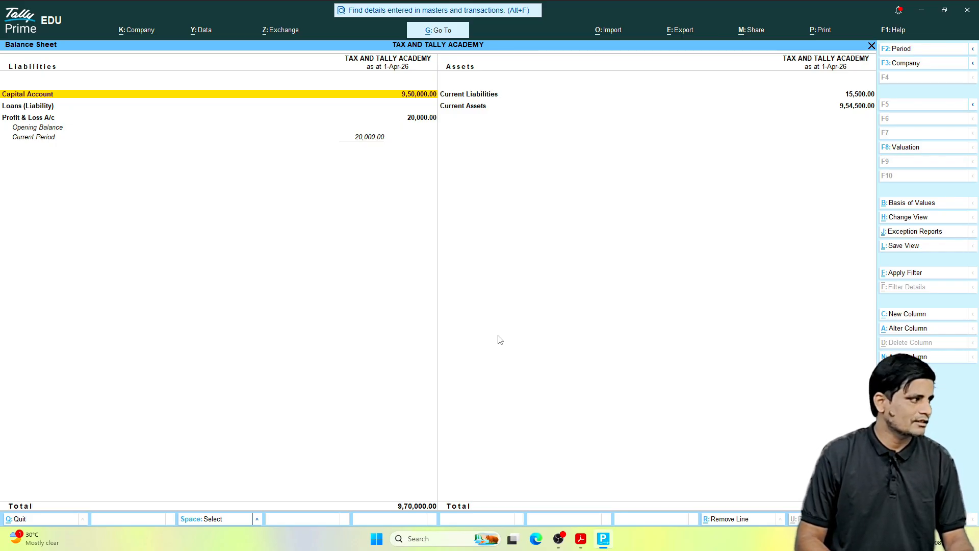
key("Down")
key("Down")
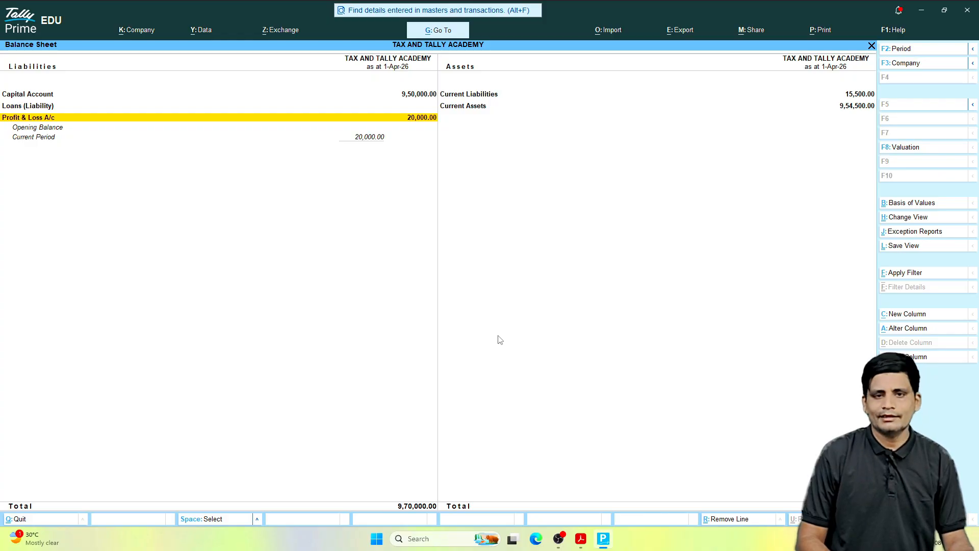
key("Up")
key("Up")
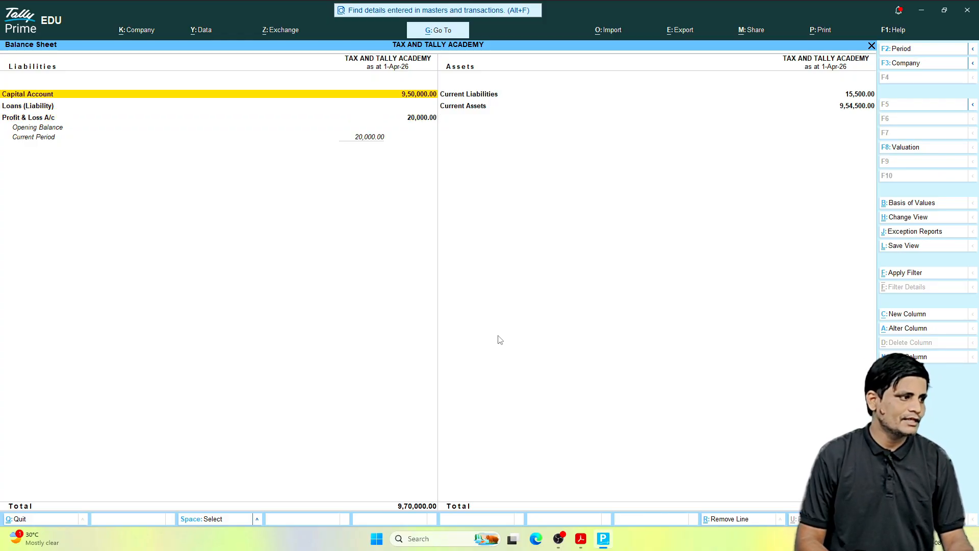
Step: Drill into Current Liabilities down to the individual Sundry Creditors balances, and return to the Balance Sheet
key("Right")
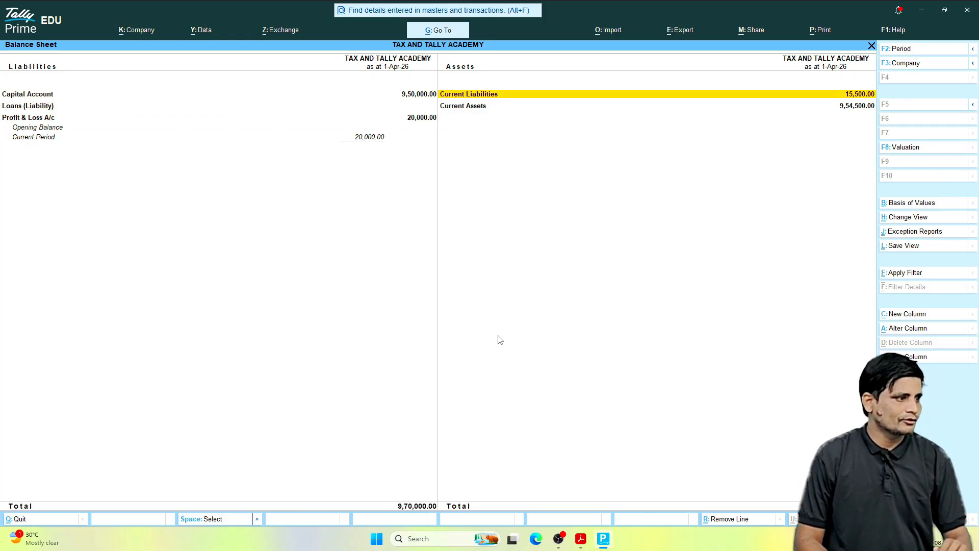
key("Return")
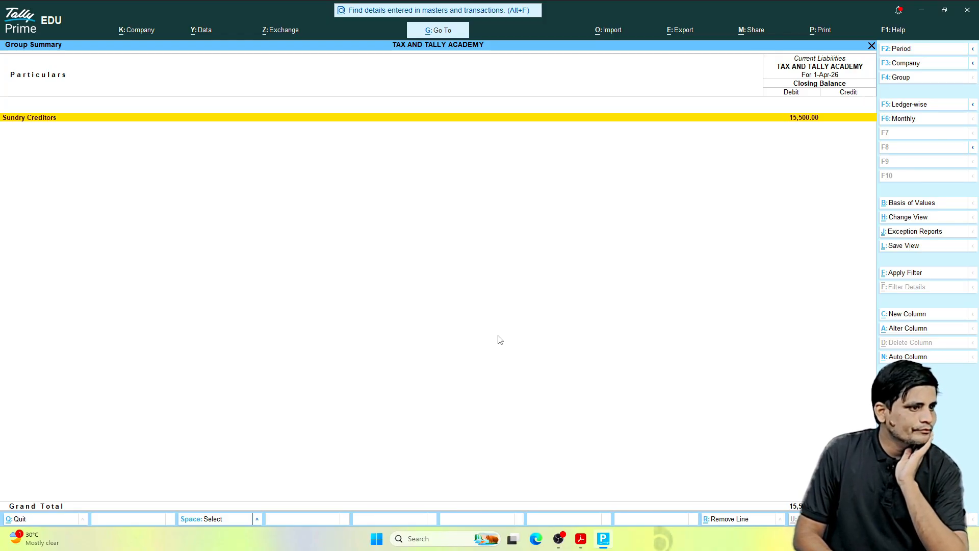
key("Return")
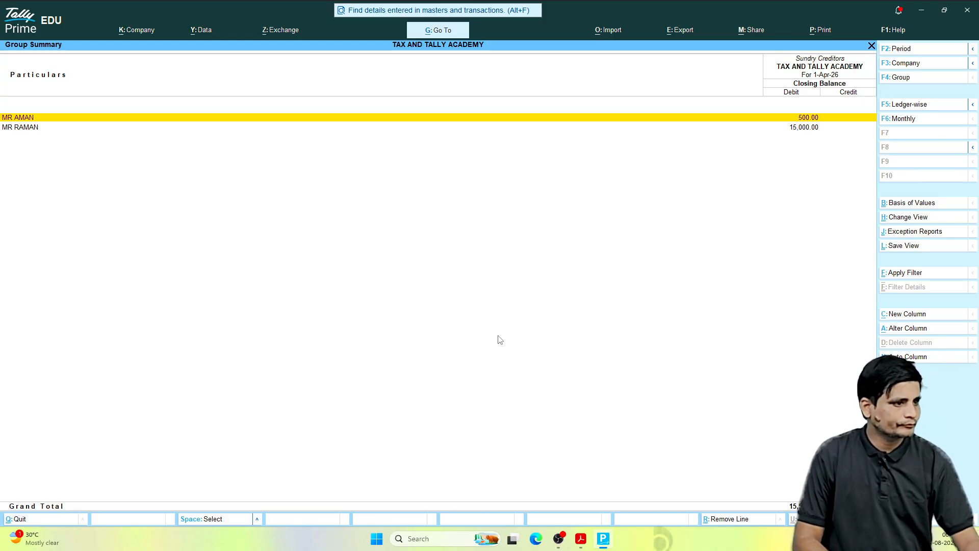
key("Escape")
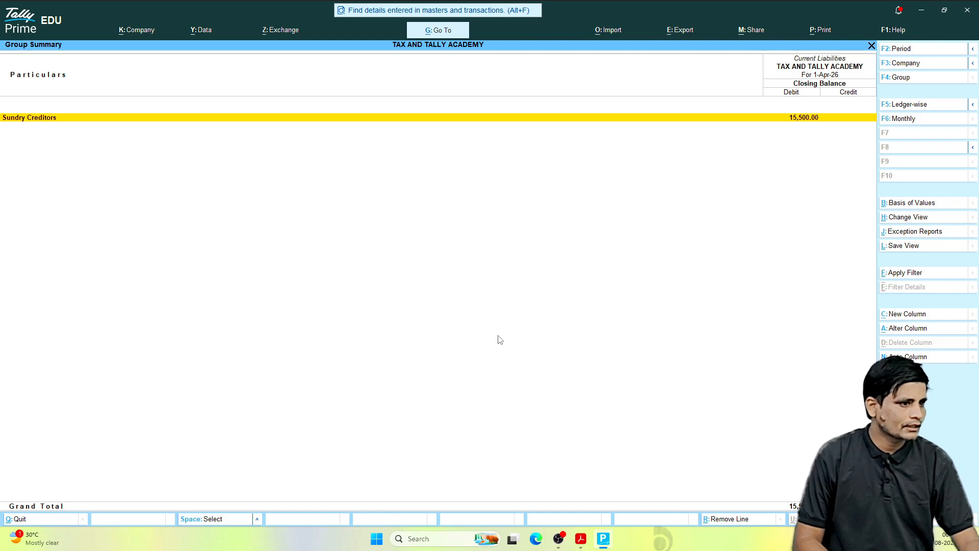
key("Escape")
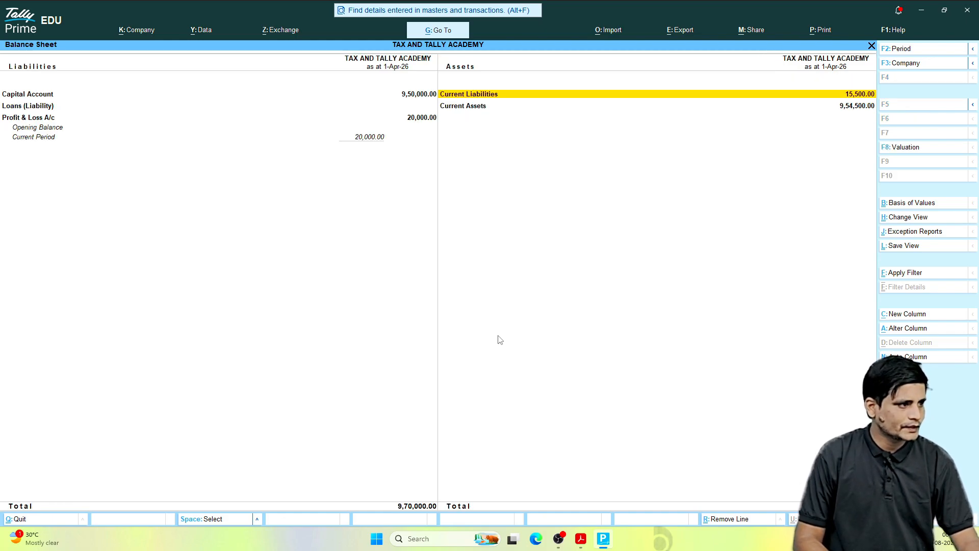
Step: Glance into Current Assets, reopen Sundry Creditors under Current Liabilities to examine both party balances, and return to the Balance Sheet
key("Down")
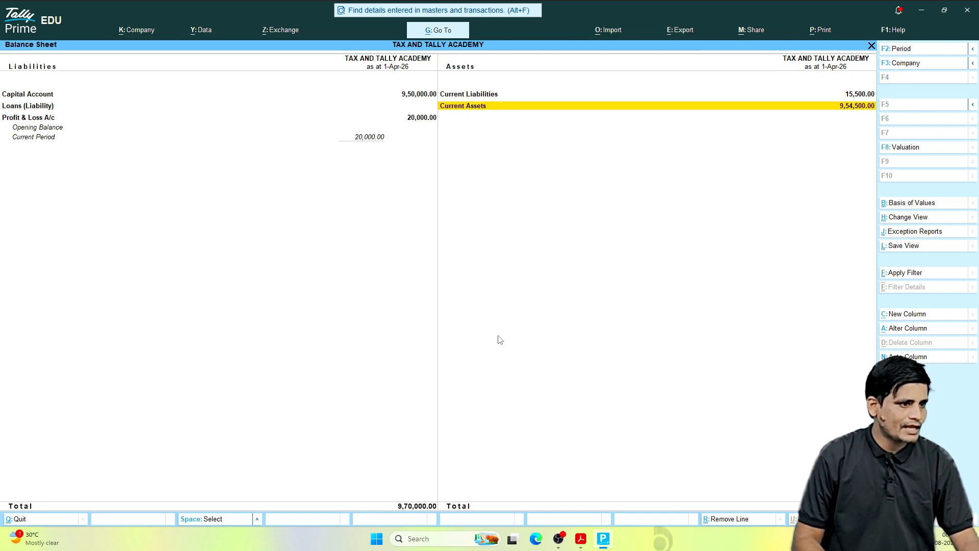
key("Return")
key("Escape")
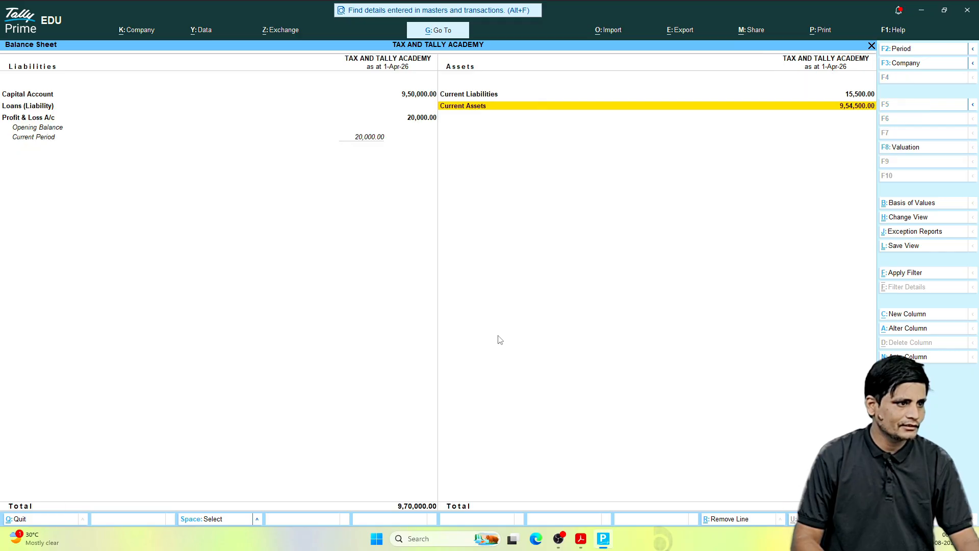
key("Up")
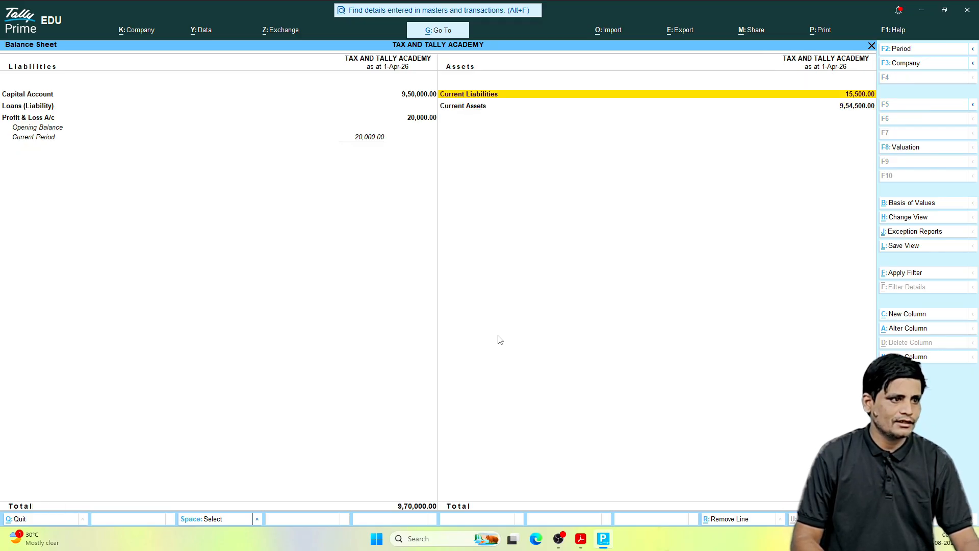
key("Return")
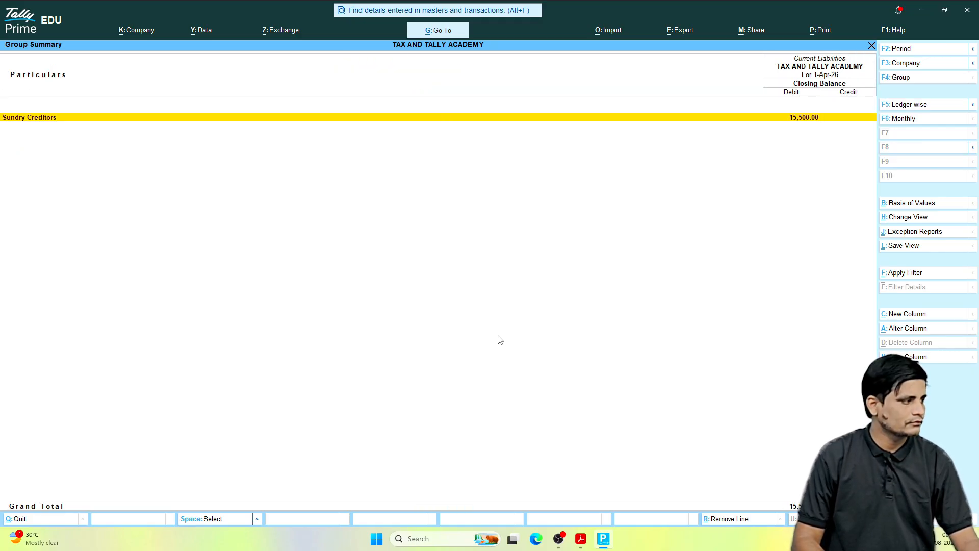
key("Return")
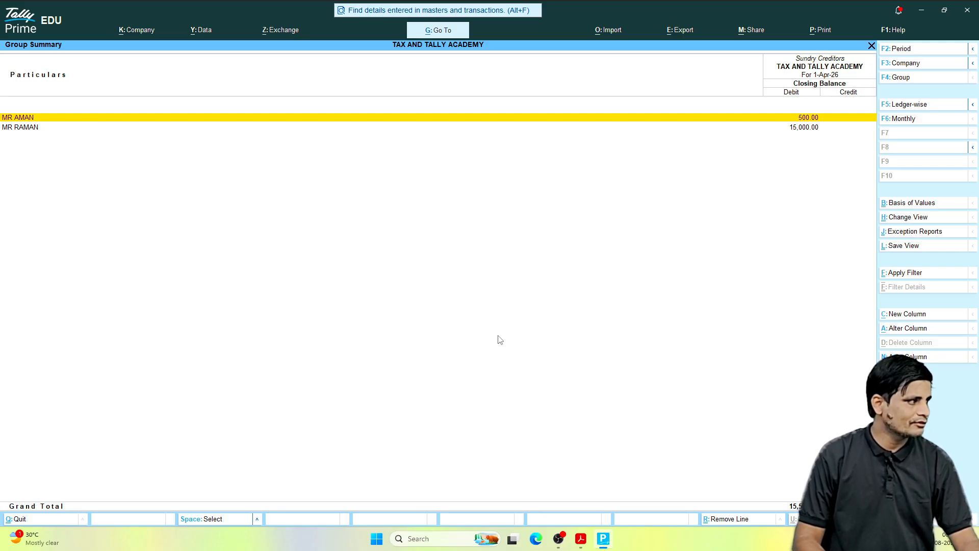
key("Down")
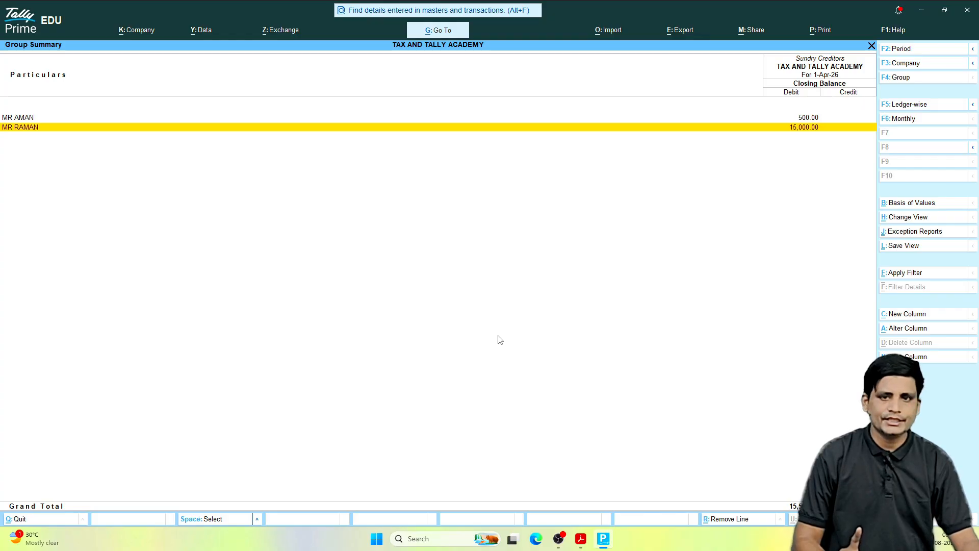
key("Escape")
key("Escape")
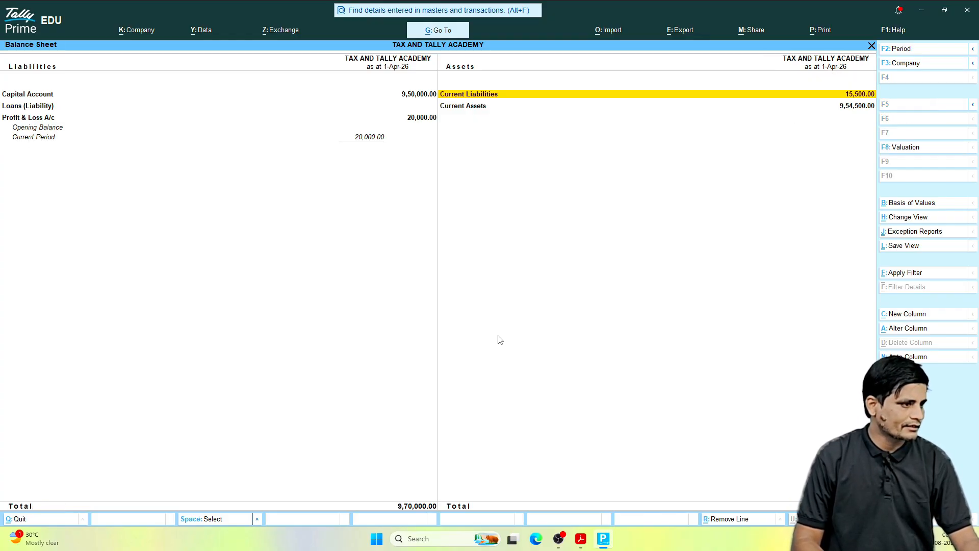
Step: Open Current Assets and inspect the quantity, rate and value of the Closing Stock in its stock group summary
key("Down")
key("Return")
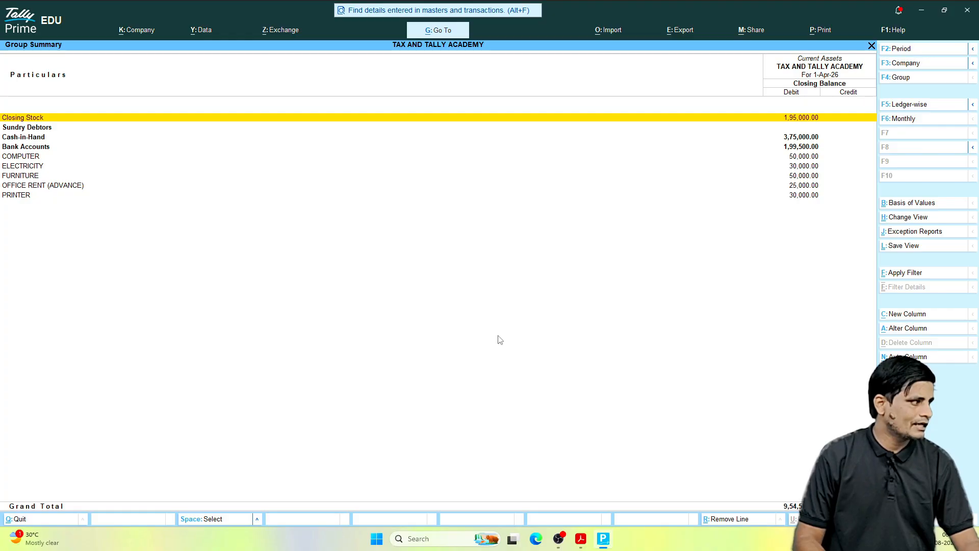
key("Return")
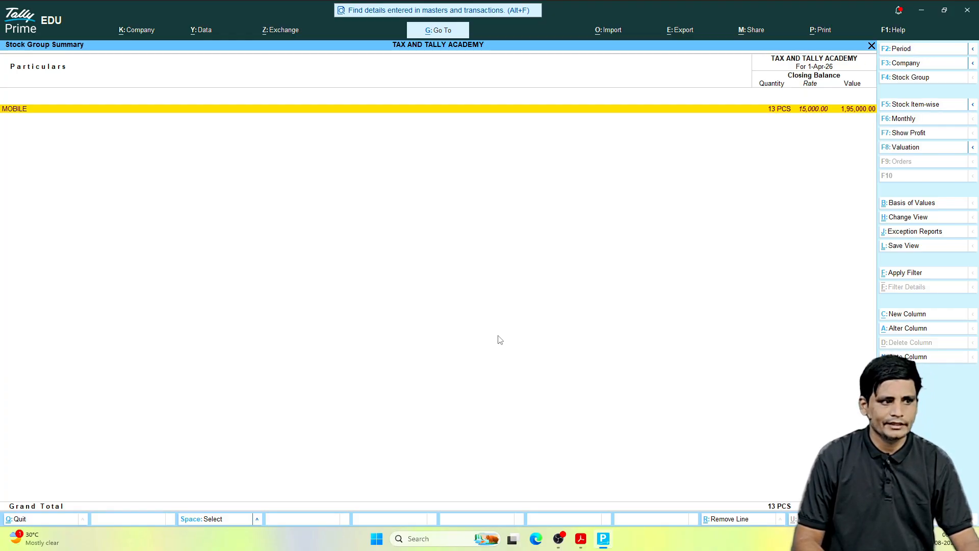
key("Escape")
Step: Review the remaining Current Assets balances one by one, from Sundry Debtors through PRINTER, and return to the Balance Sheet
key("Down")
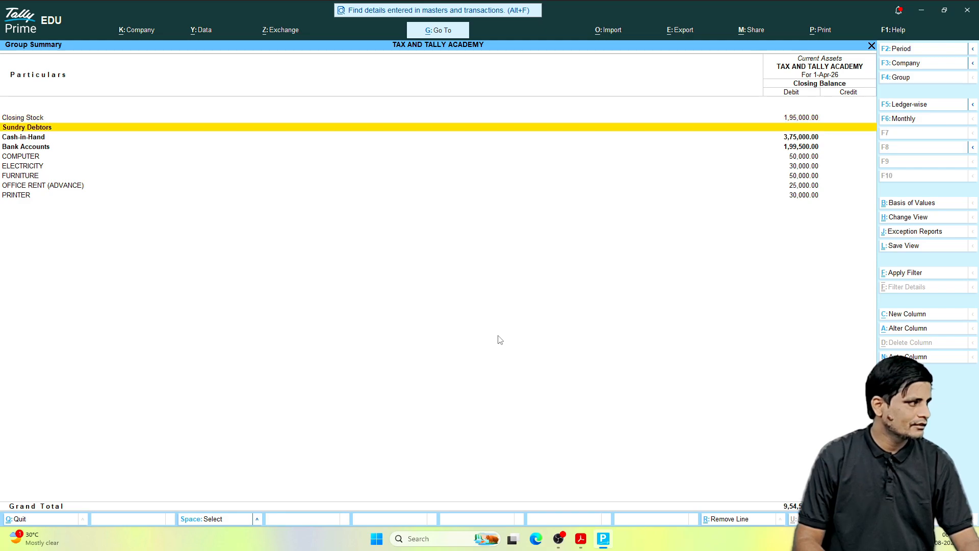
key("Down")
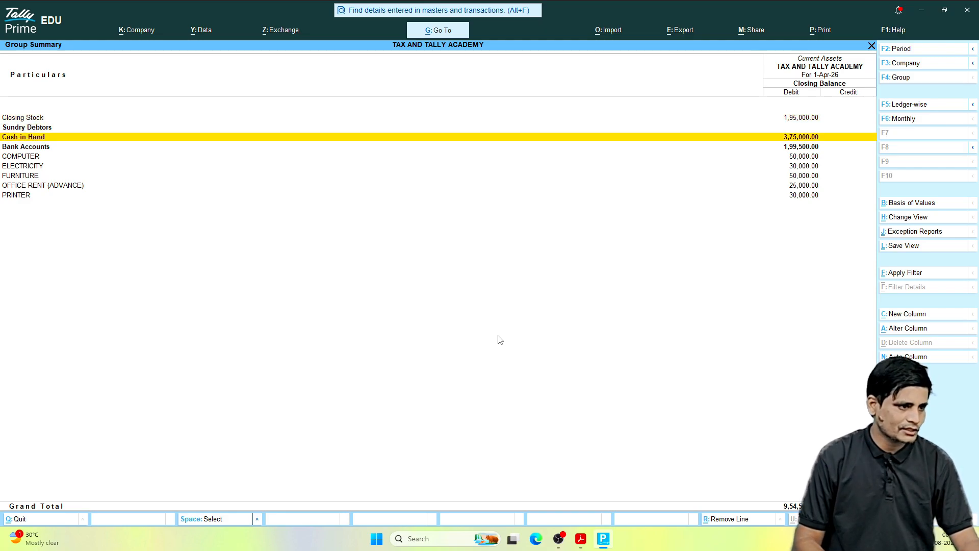
key("Down")
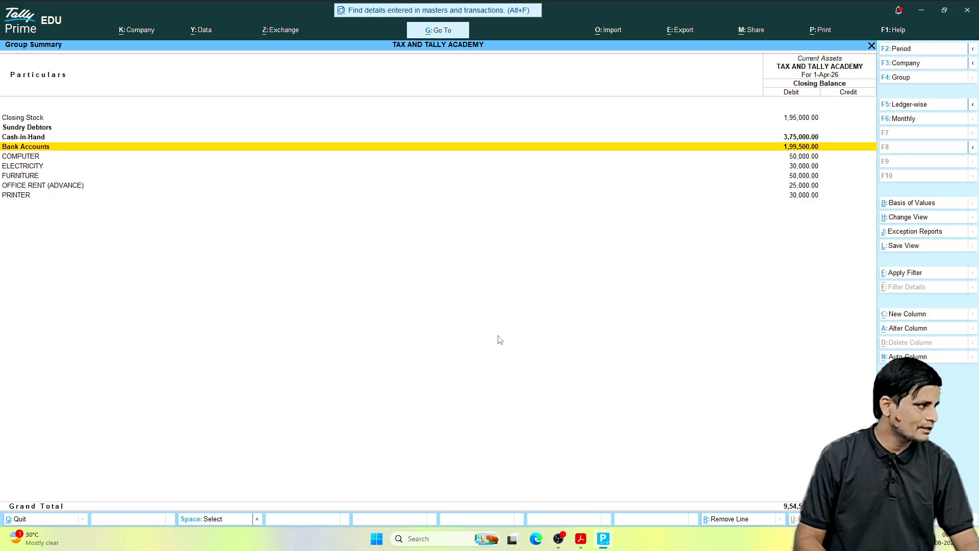
key("Down")
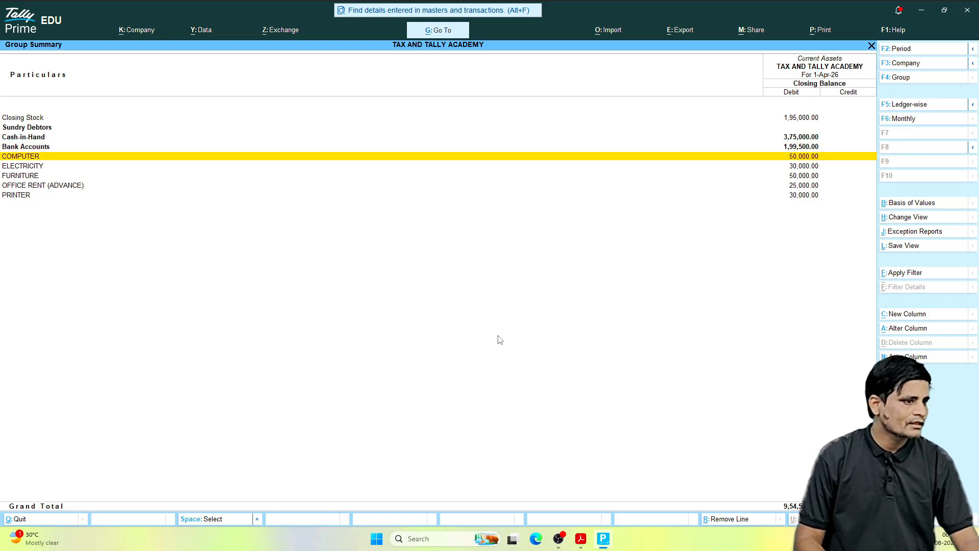
key("Down")
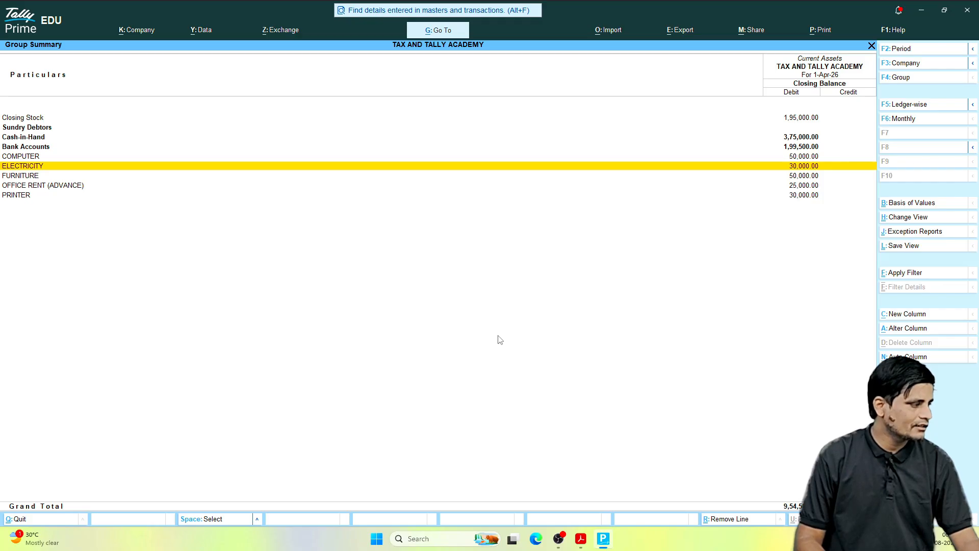
key("Down")
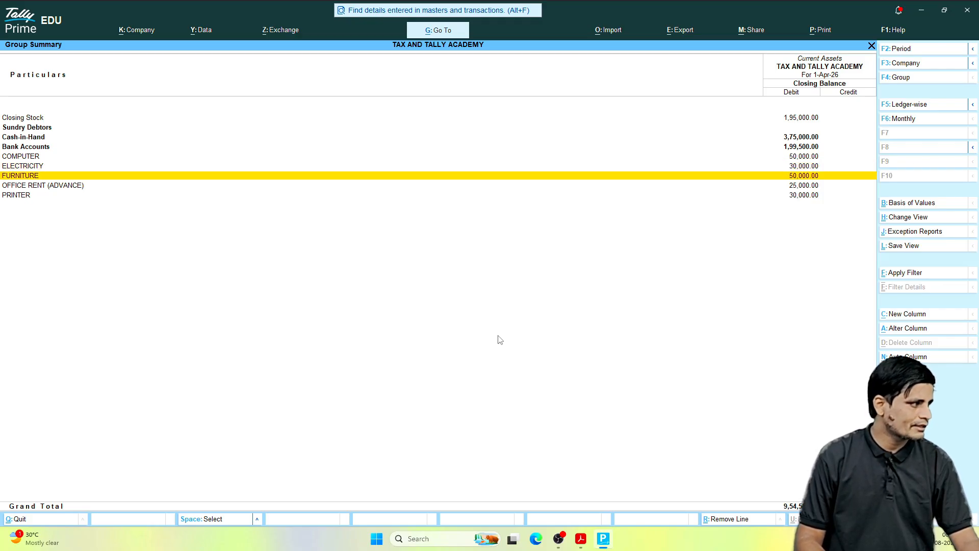
key("Down")
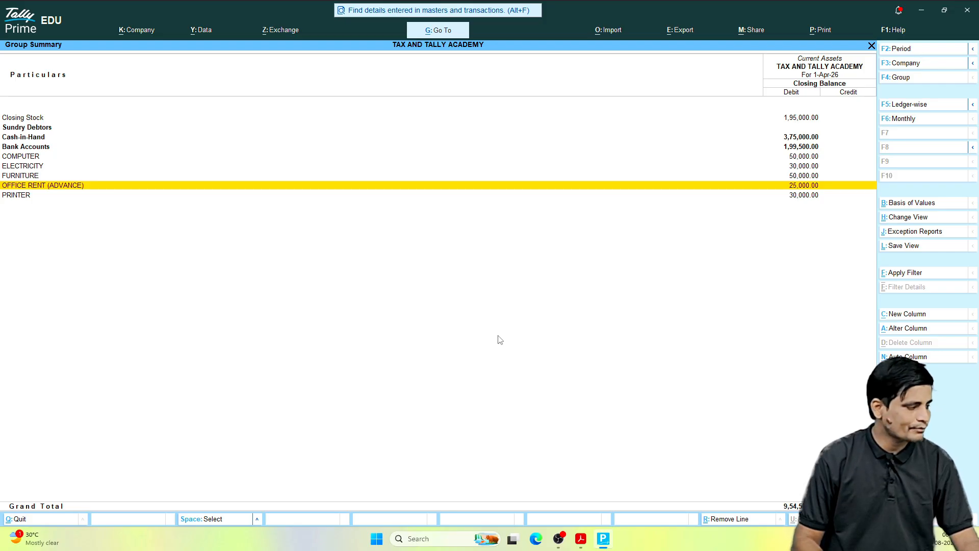
key("Down")
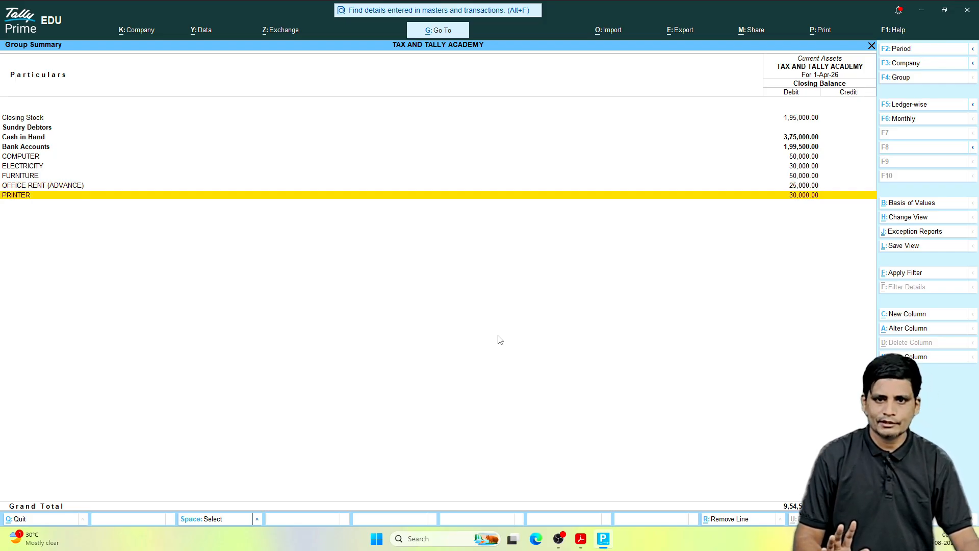
key("Escape")
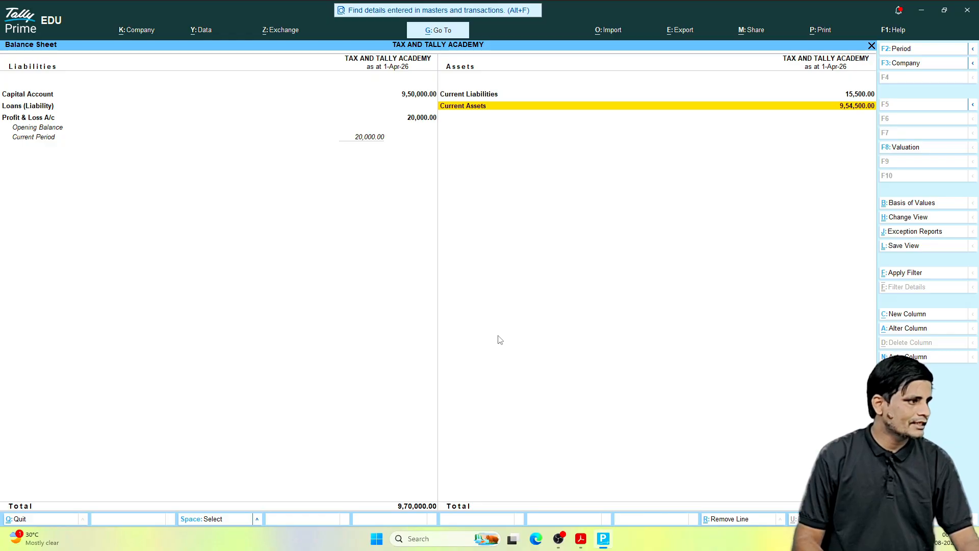
Step: Recheck Capital Account and Profit & Loss A/c on the liabilities side, and close the Balance Sheet
key("Left")
key("Up")
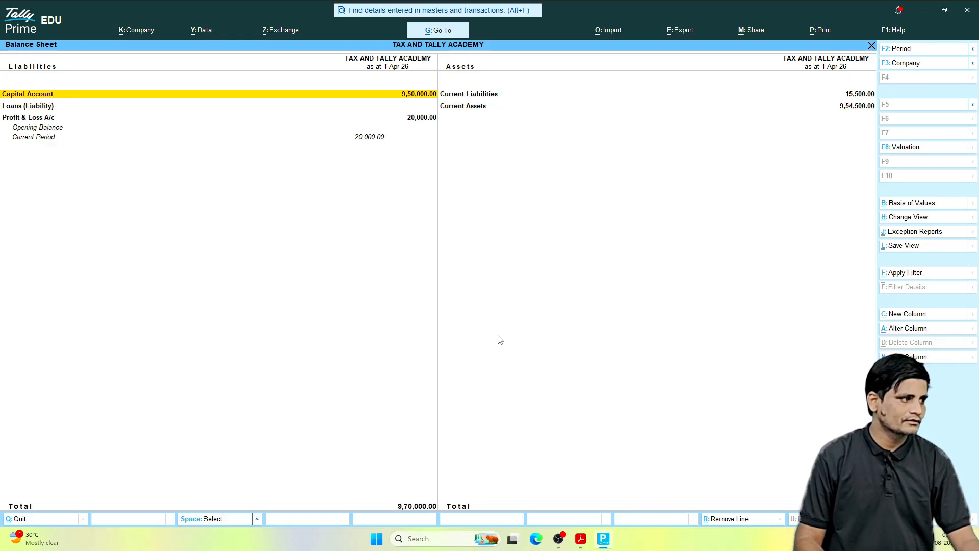
key("Down")
key("Down")
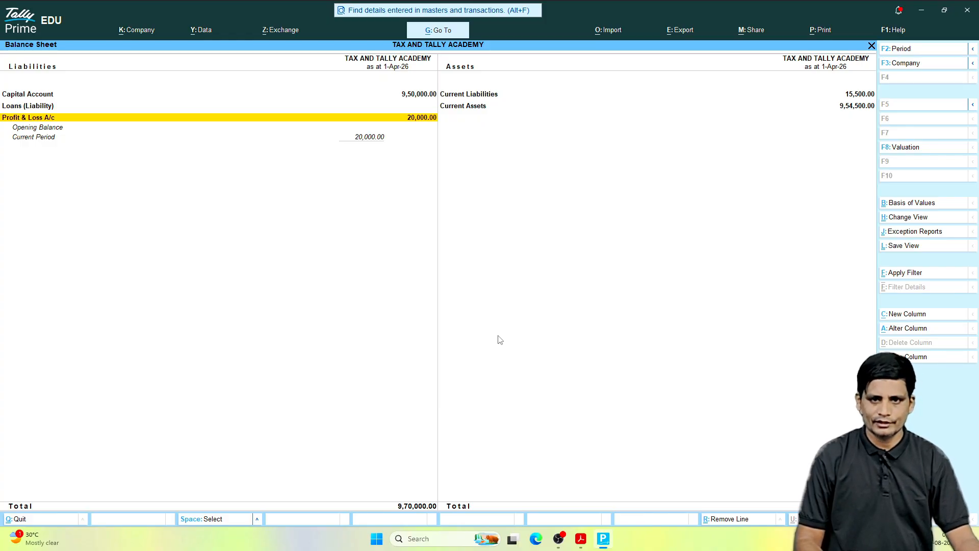
key("Escape")
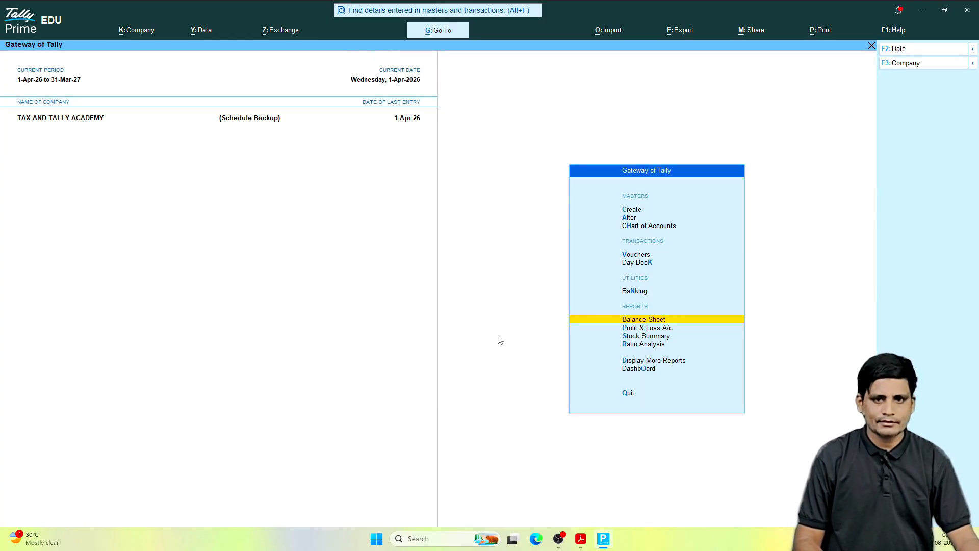